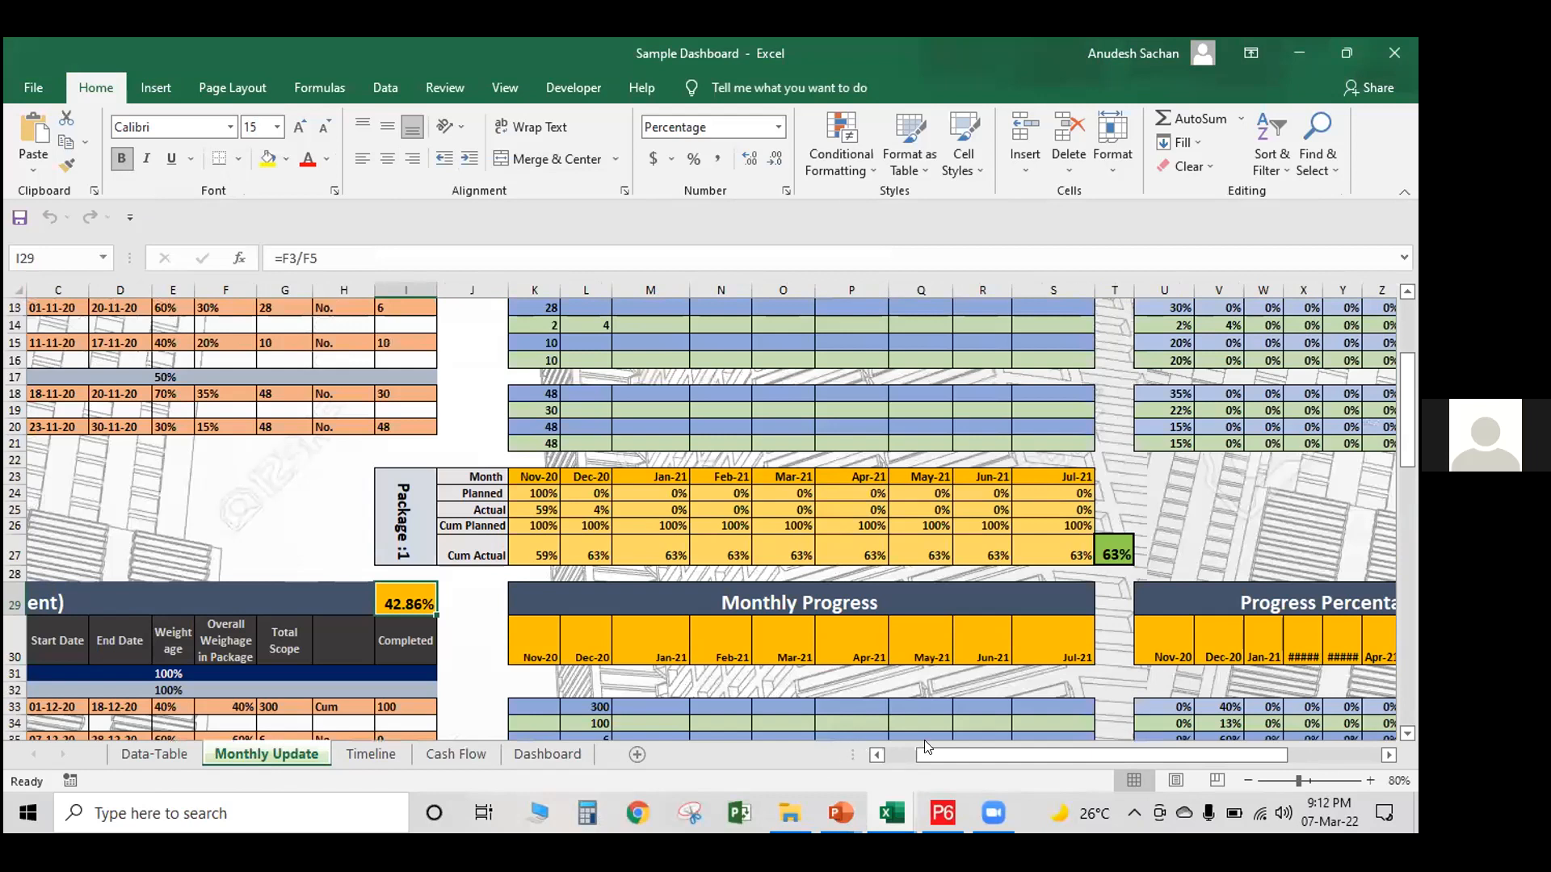
# Review the package names and costs in the Package Details table of the Monthly Update sheet
pyautogui.click(878, 754)
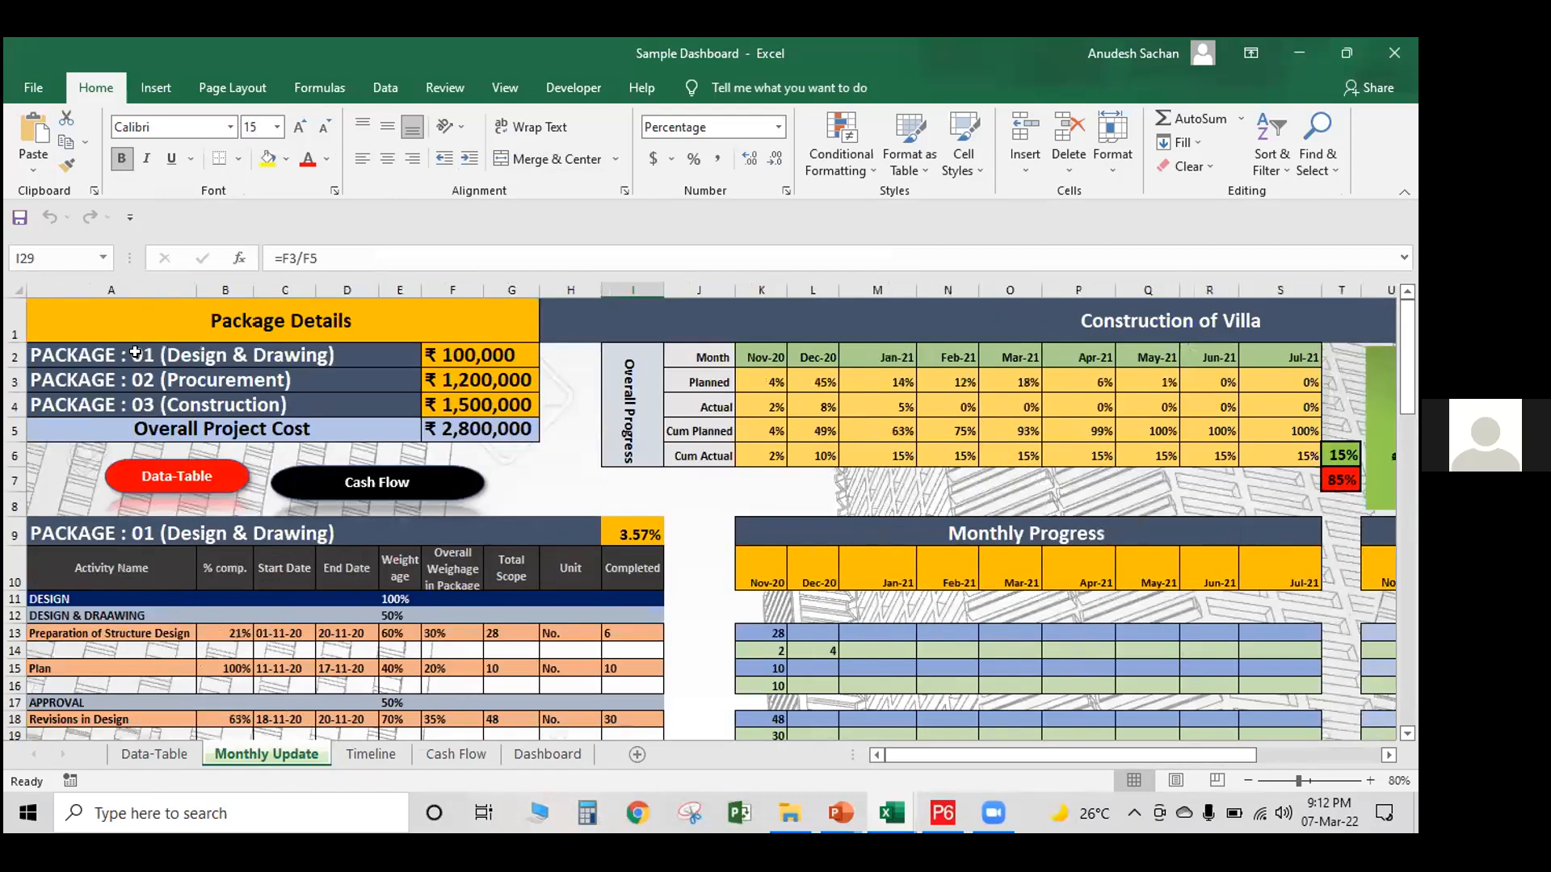
pyautogui.click(143, 360)
pyautogui.click(150, 375)
pyautogui.moveTo(166, 426); pyautogui.dragTo(167, 411)
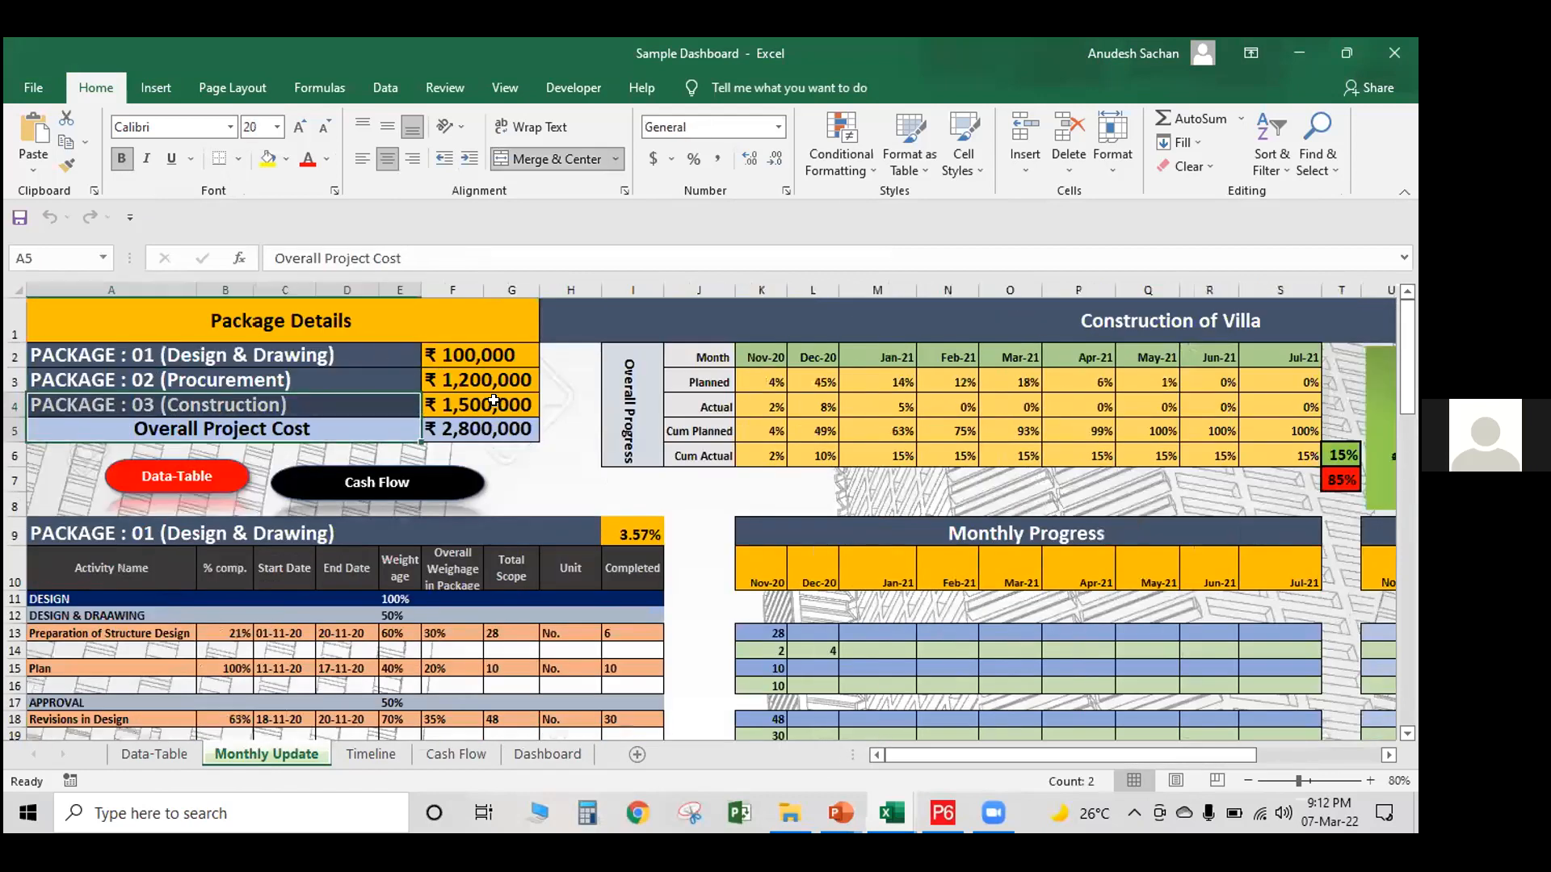
pyautogui.click(514, 463)
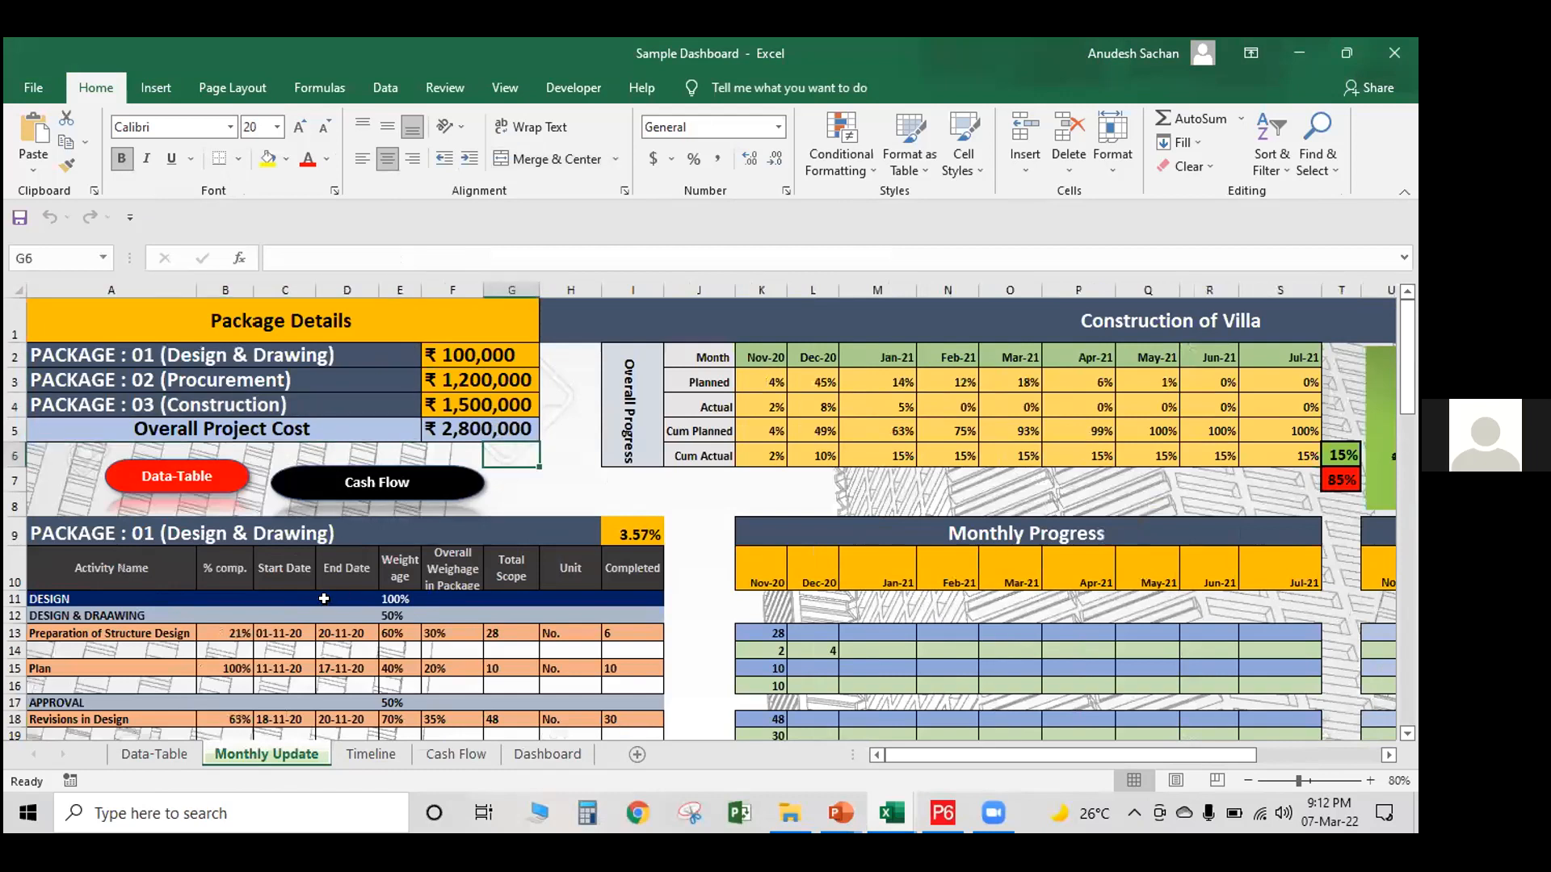
# Examine the cost weightage formula of package 01 and look through the activity tables of all three packages
pyautogui.scroll(-2, 626, 348)
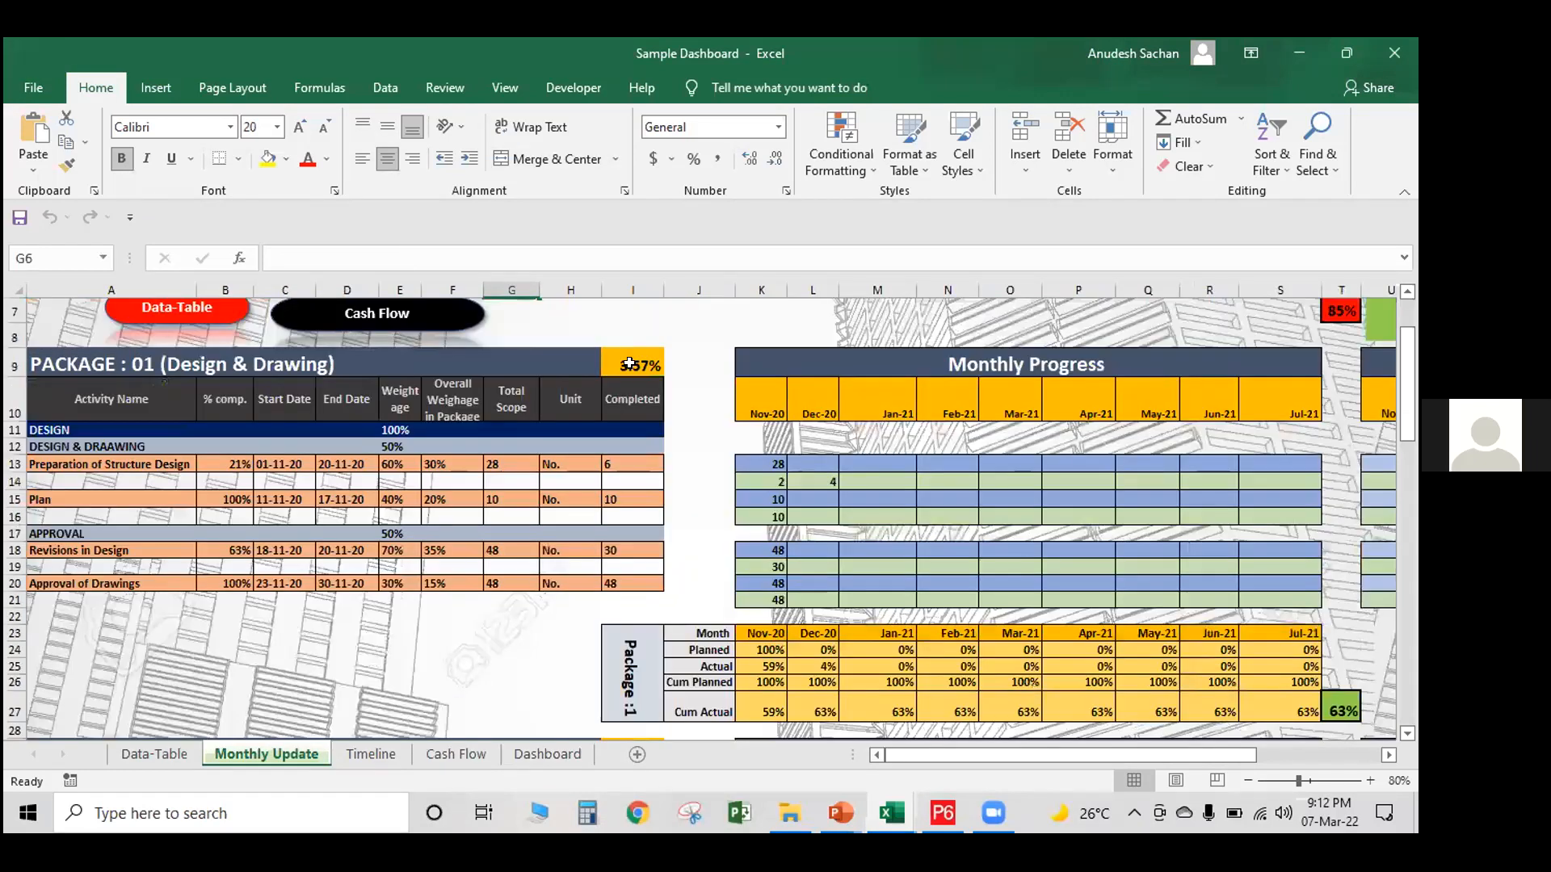
pyautogui.click(631, 364)
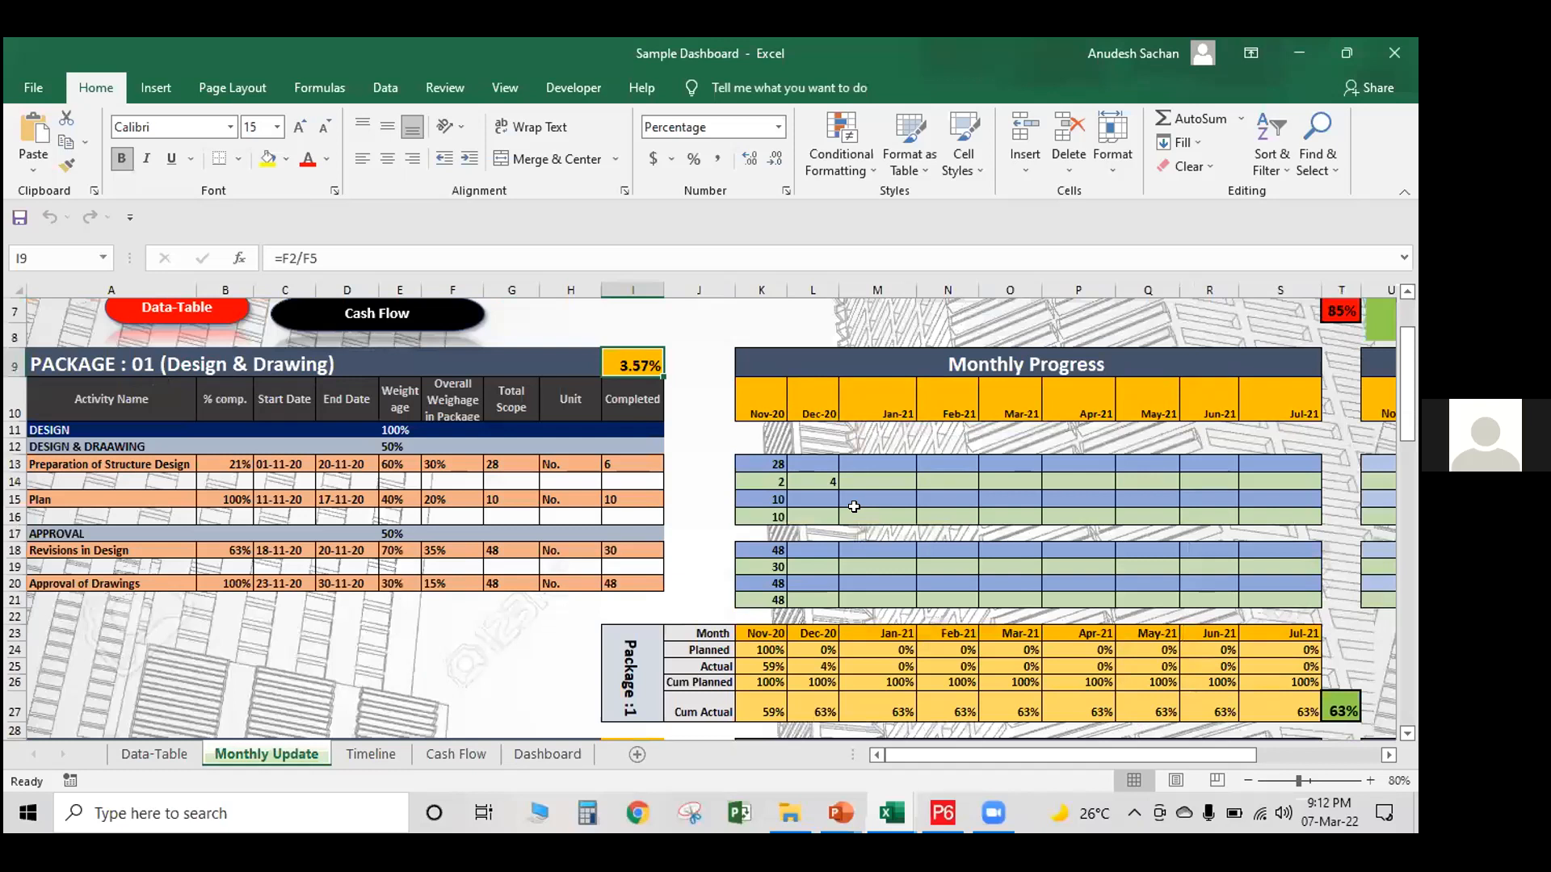
pyautogui.scroll(-4, 658, 502)
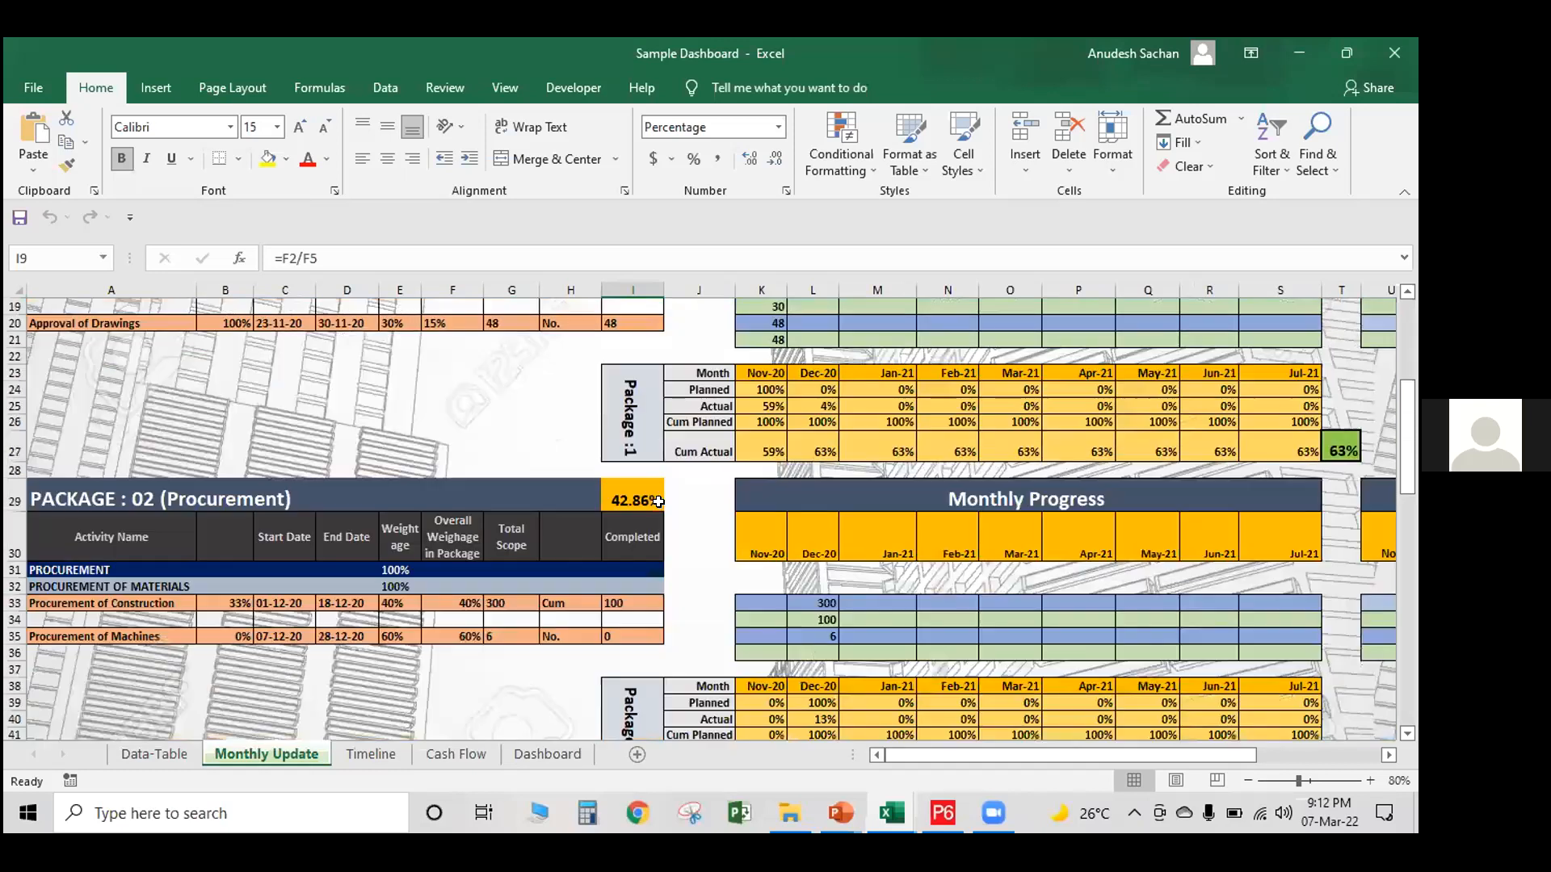
pyautogui.scroll(-5, 685, 514)
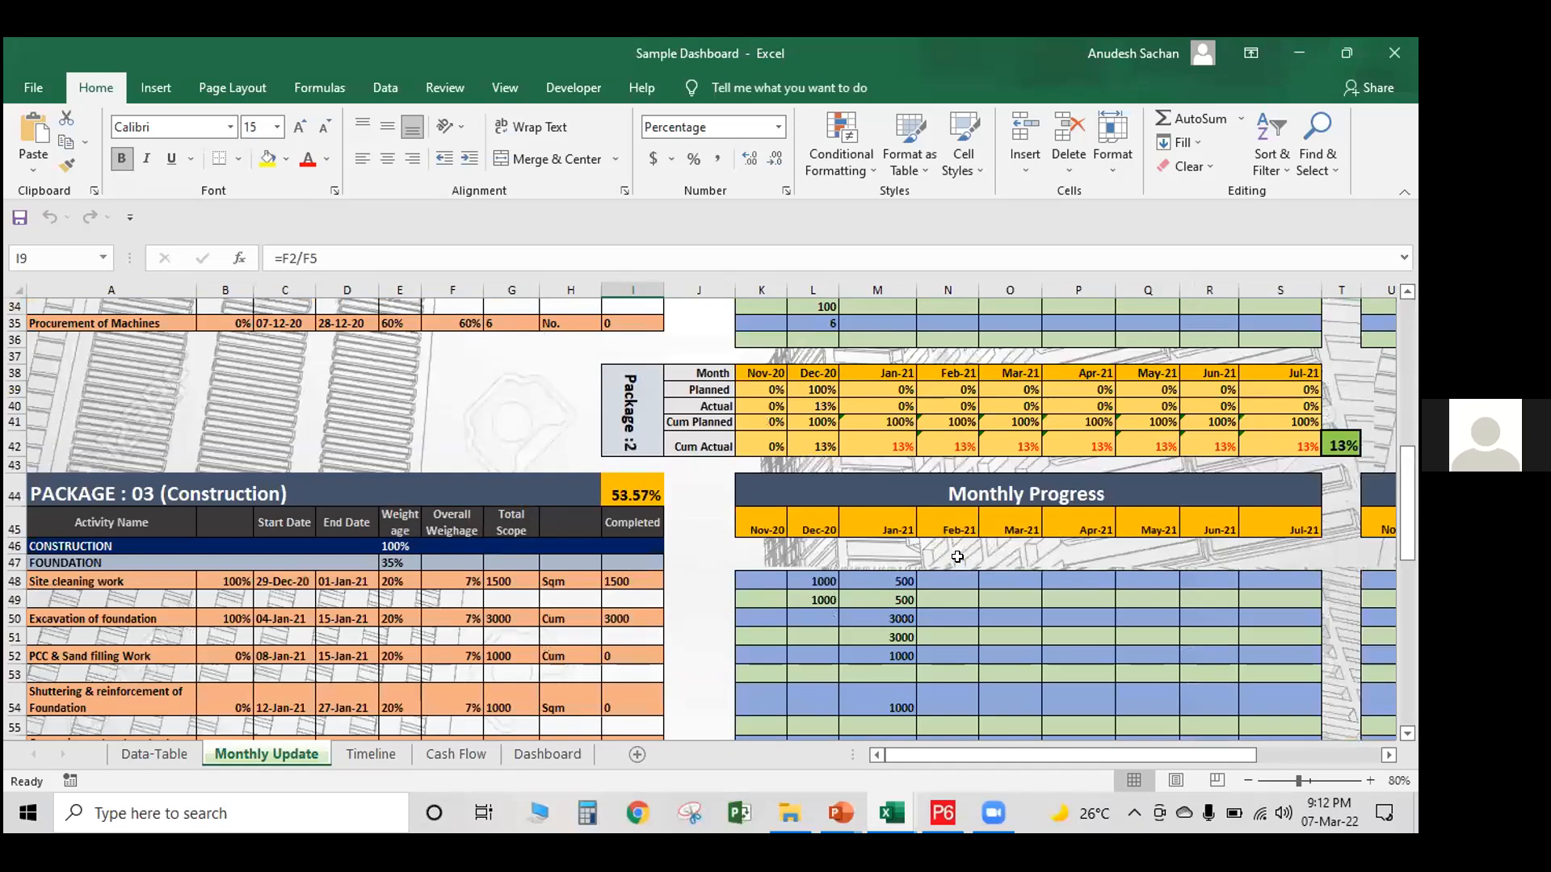
pyautogui.scroll(-2, 957, 557)
pyautogui.scroll(-1, 949, 548)
pyautogui.scroll(-2, 946, 548)
pyautogui.scroll(15, 943, 545)
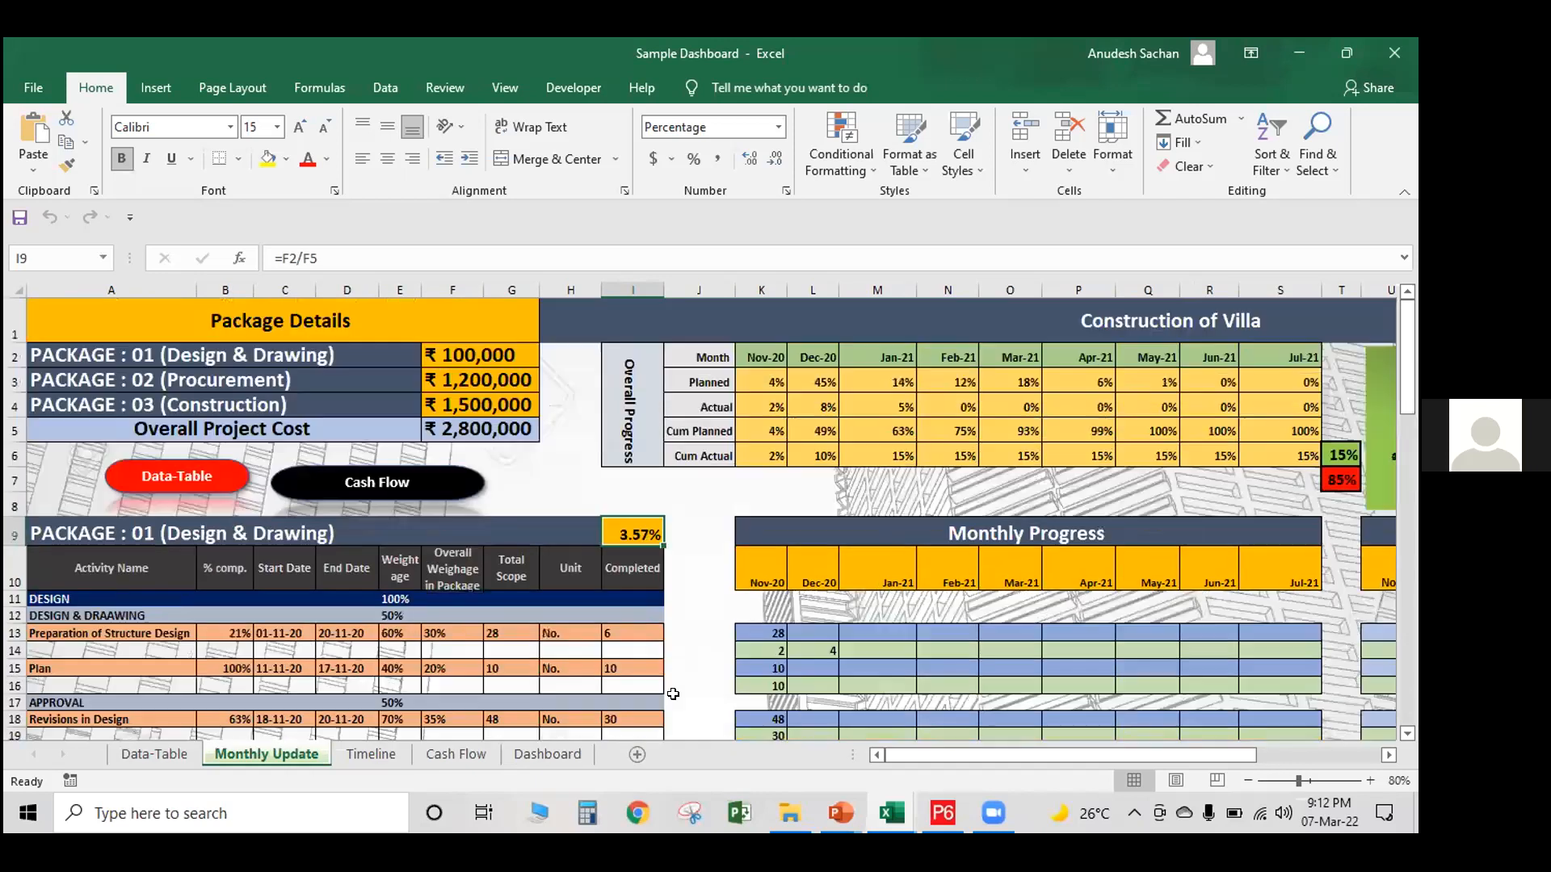
# Inspect the Overall Progress table and its chart, selecting the two summary percentages in T6:T7
pyautogui.moveTo(943, 757); pyautogui.dragTo(1010, 755)
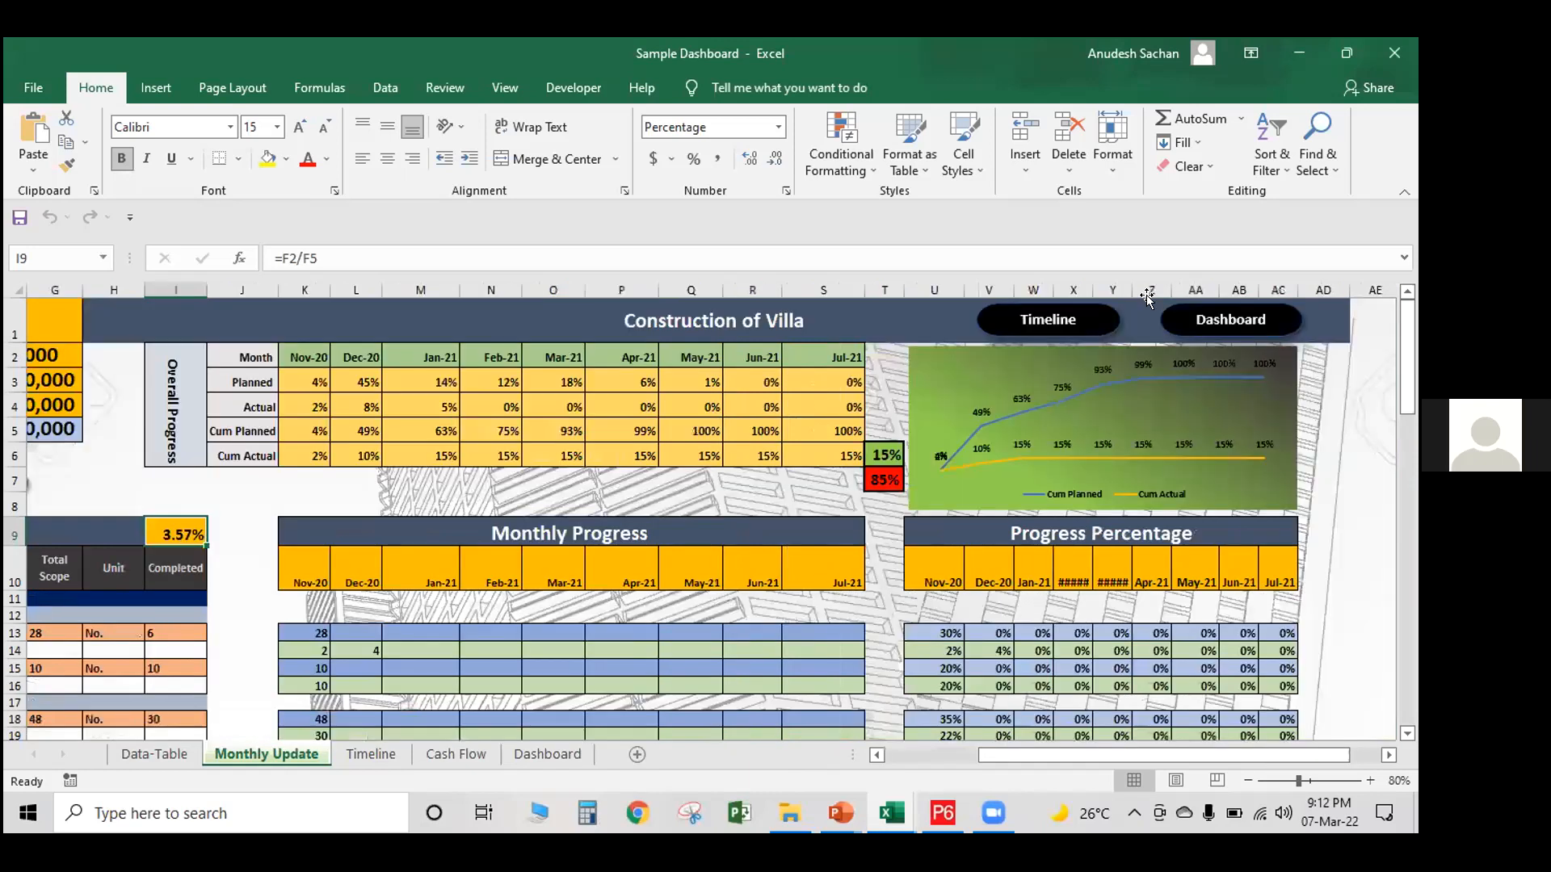
pyautogui.moveTo(1018, 757)
pyautogui.mouseDown()
pyautogui.moveTo(1038, 759)
pyautogui.moveTo(995, 755)
pyautogui.mouseUp()
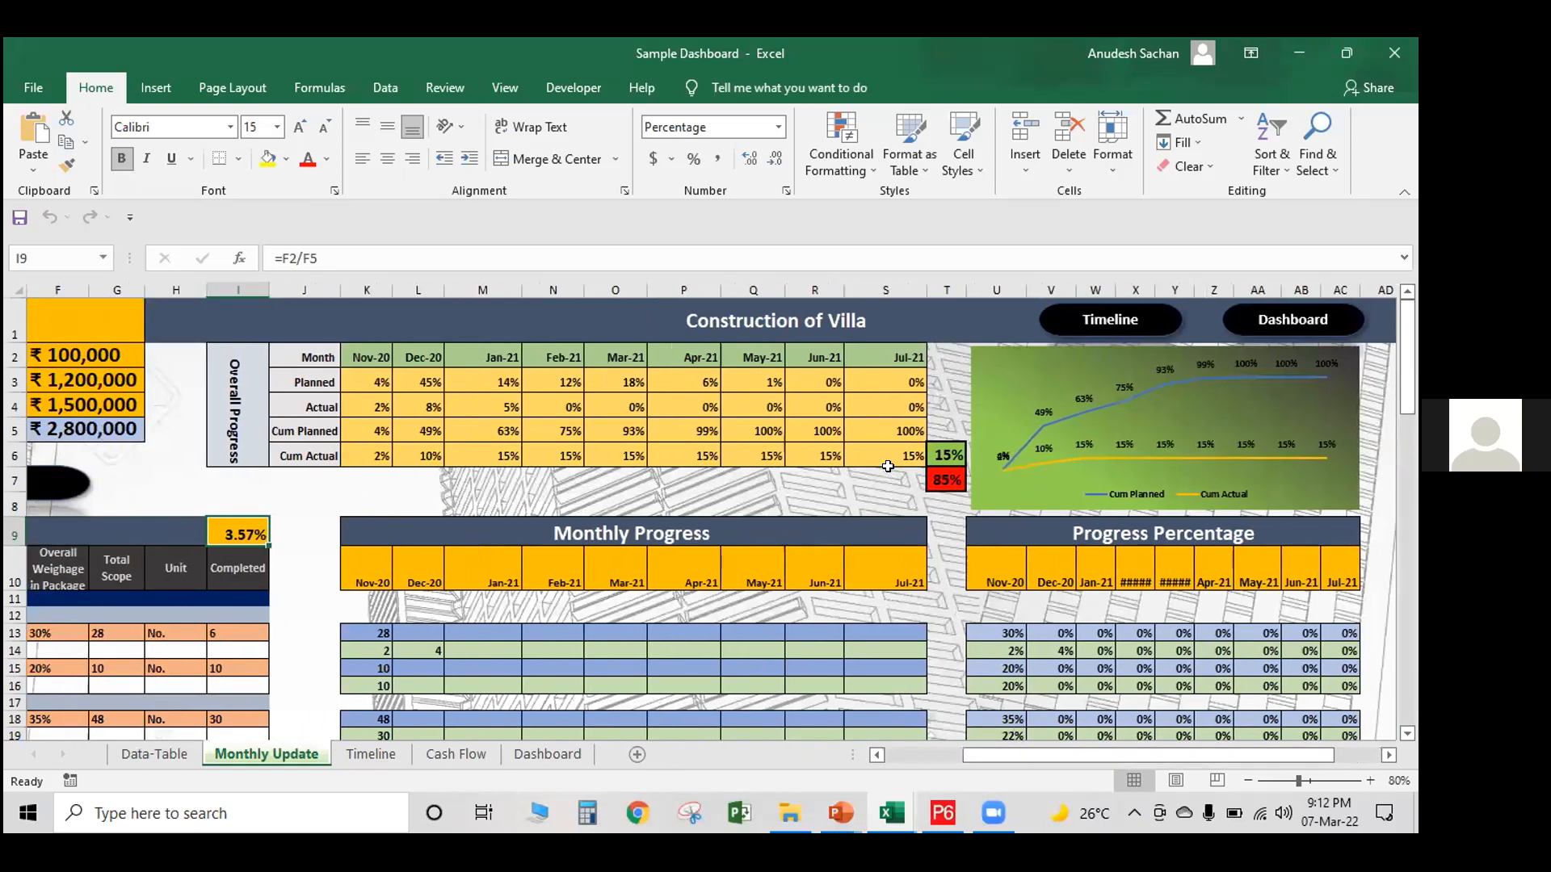
pyautogui.click(937, 450)
pyautogui.click(941, 478)
pyautogui.moveTo(938, 450); pyautogui.dragTo(939, 477)
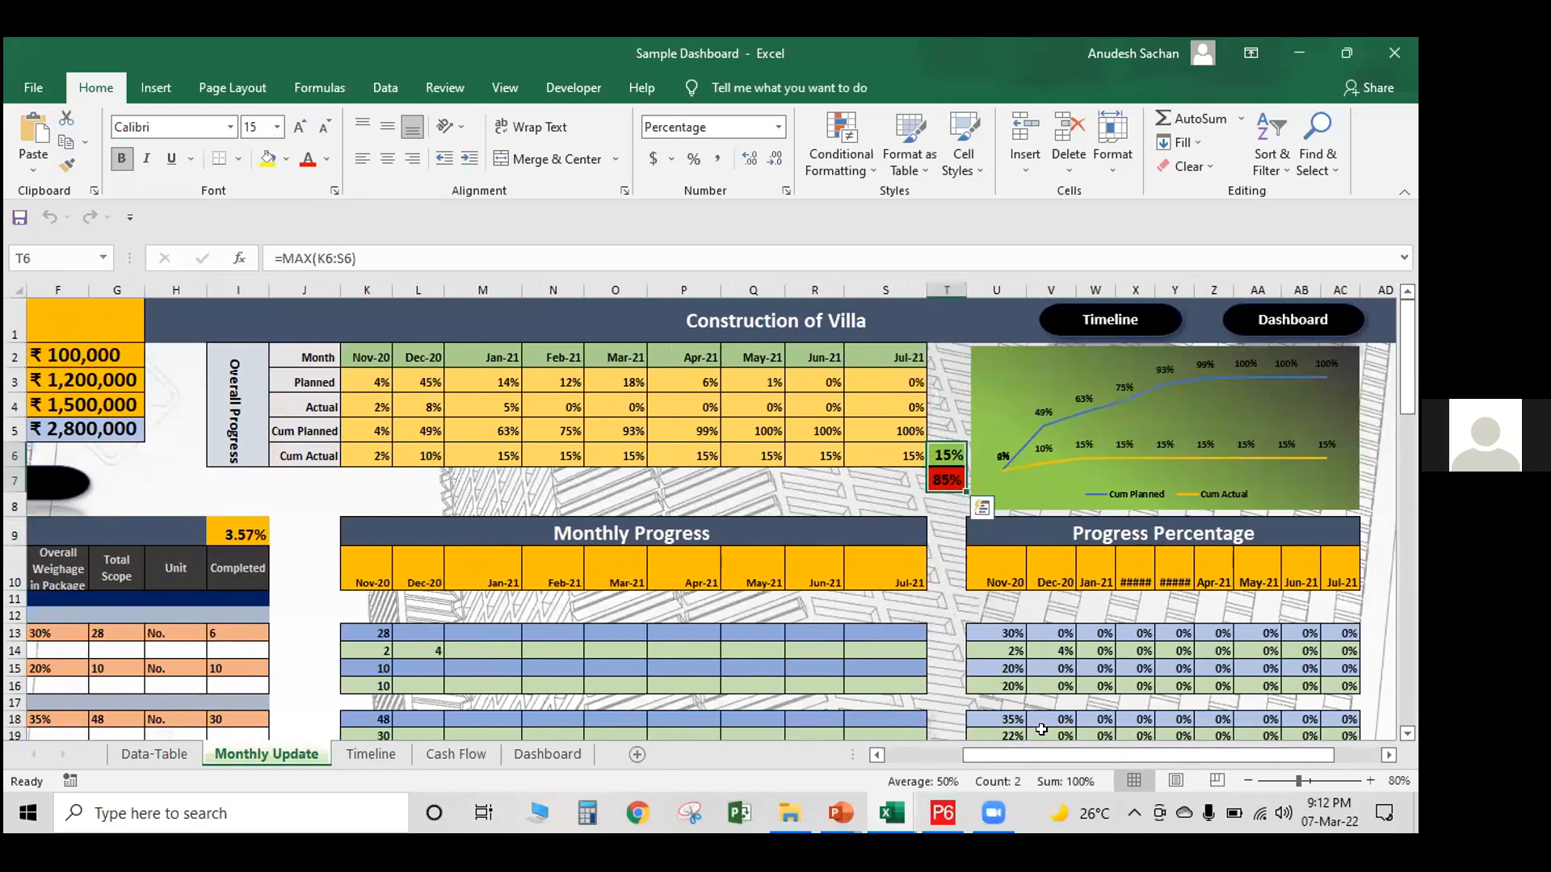
pyautogui.moveTo(1035, 754); pyautogui.dragTo(958, 755)
# Examine the package 01 activities and their monthly planned and actual quantities
pyautogui.scroll(-2, 549, 568)
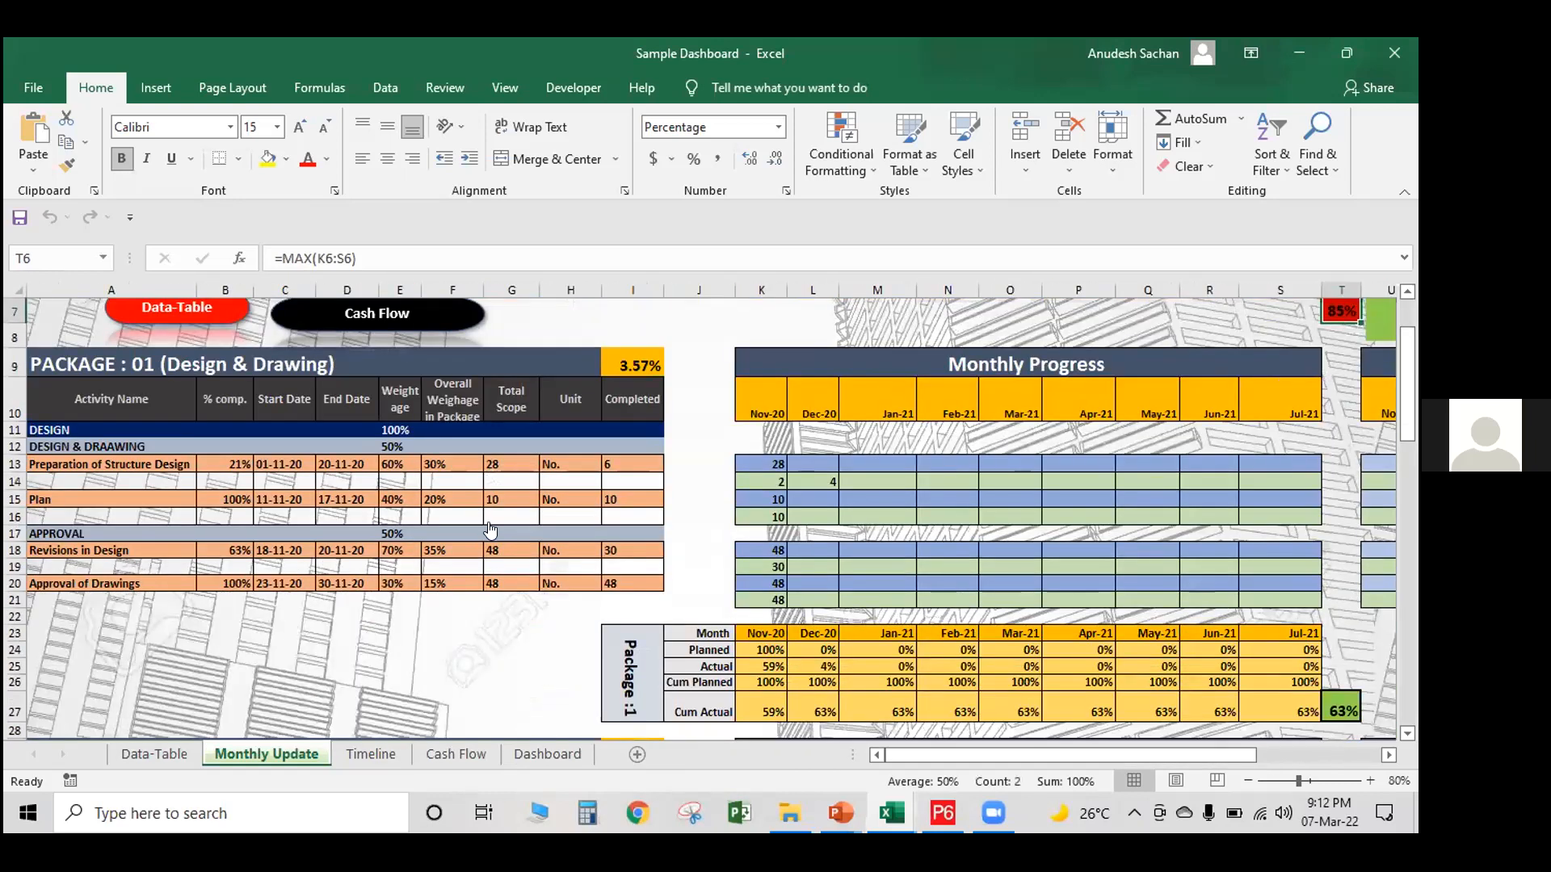
pyautogui.scroll(2, 751, 628)
pyautogui.scroll(-3, 860, 410)
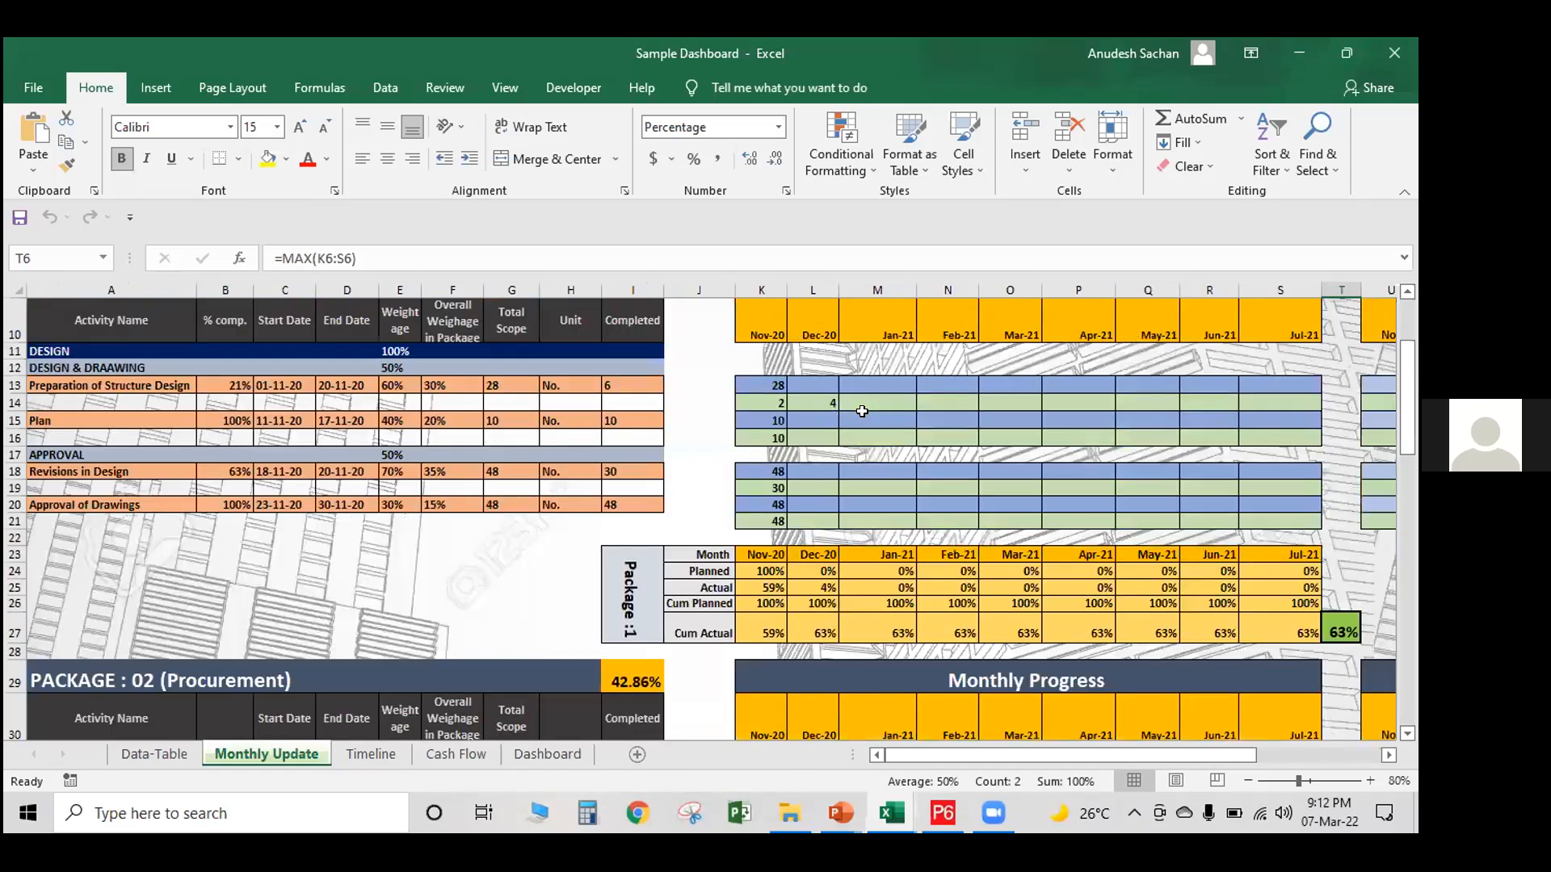
pyautogui.click(857, 420)
pyautogui.scroll(3, 437, 468)
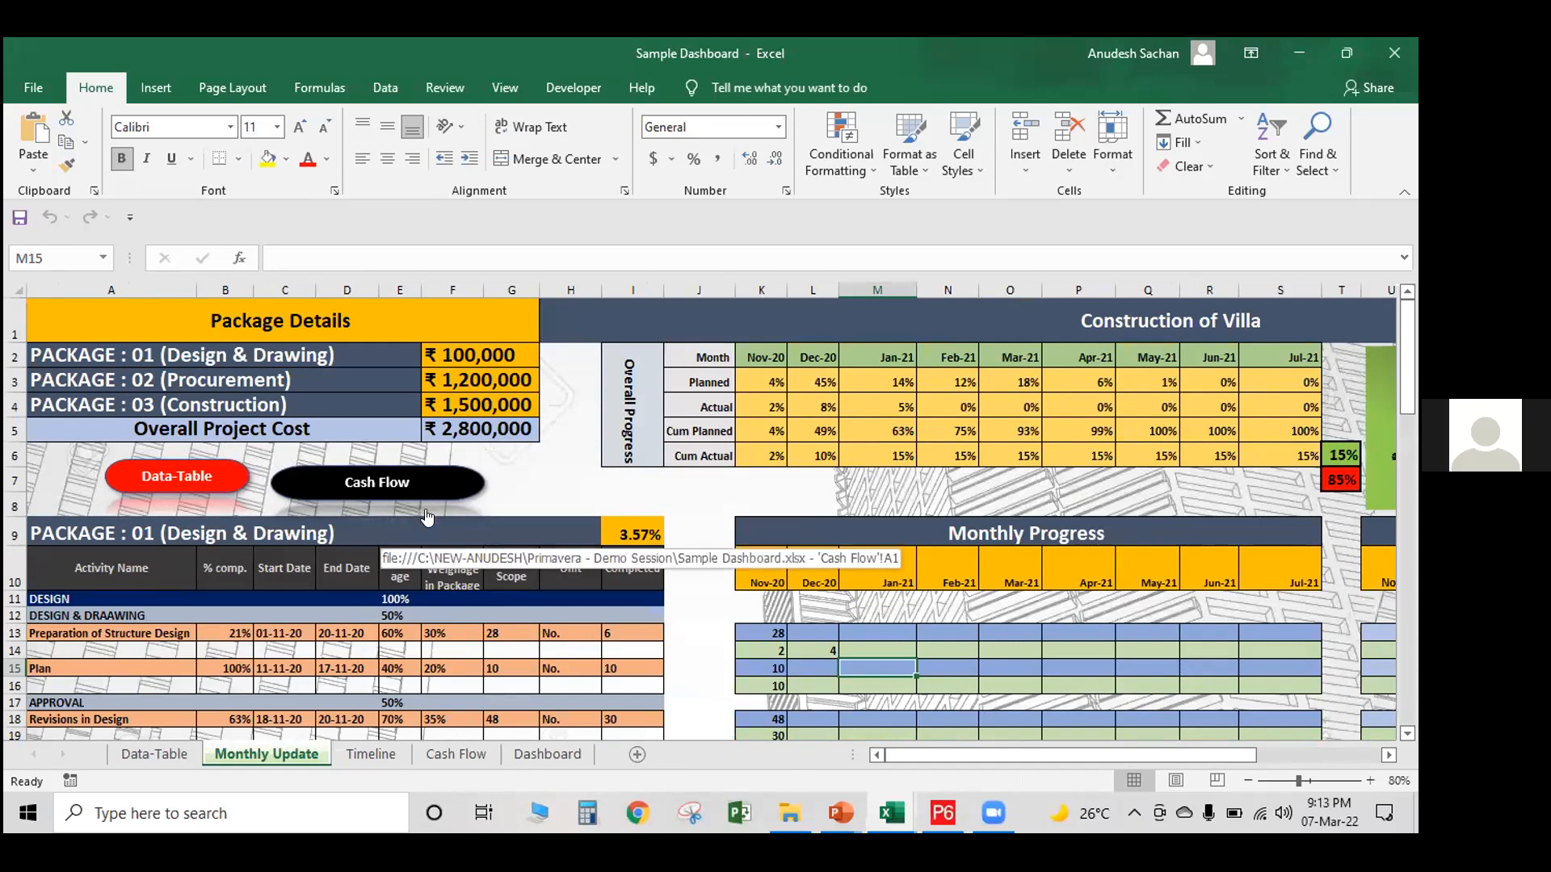
# Open the Cash Flow sheet through its link and review the cost table and the budgeted versus actual cost chart
pyautogui.click(373, 494)
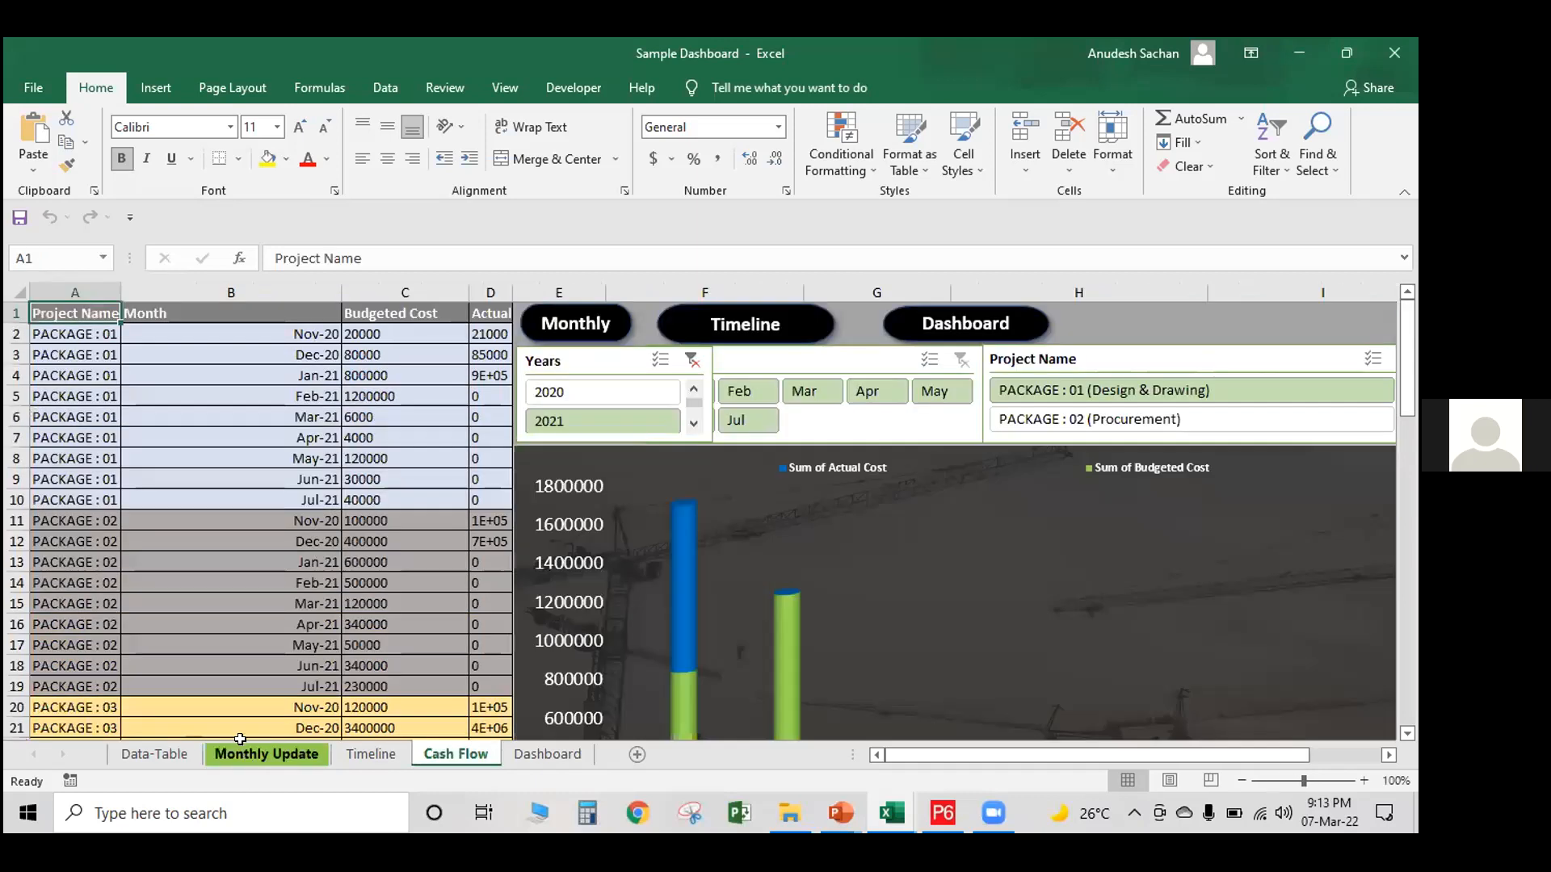
pyautogui.scroll(-7, 580, 512)
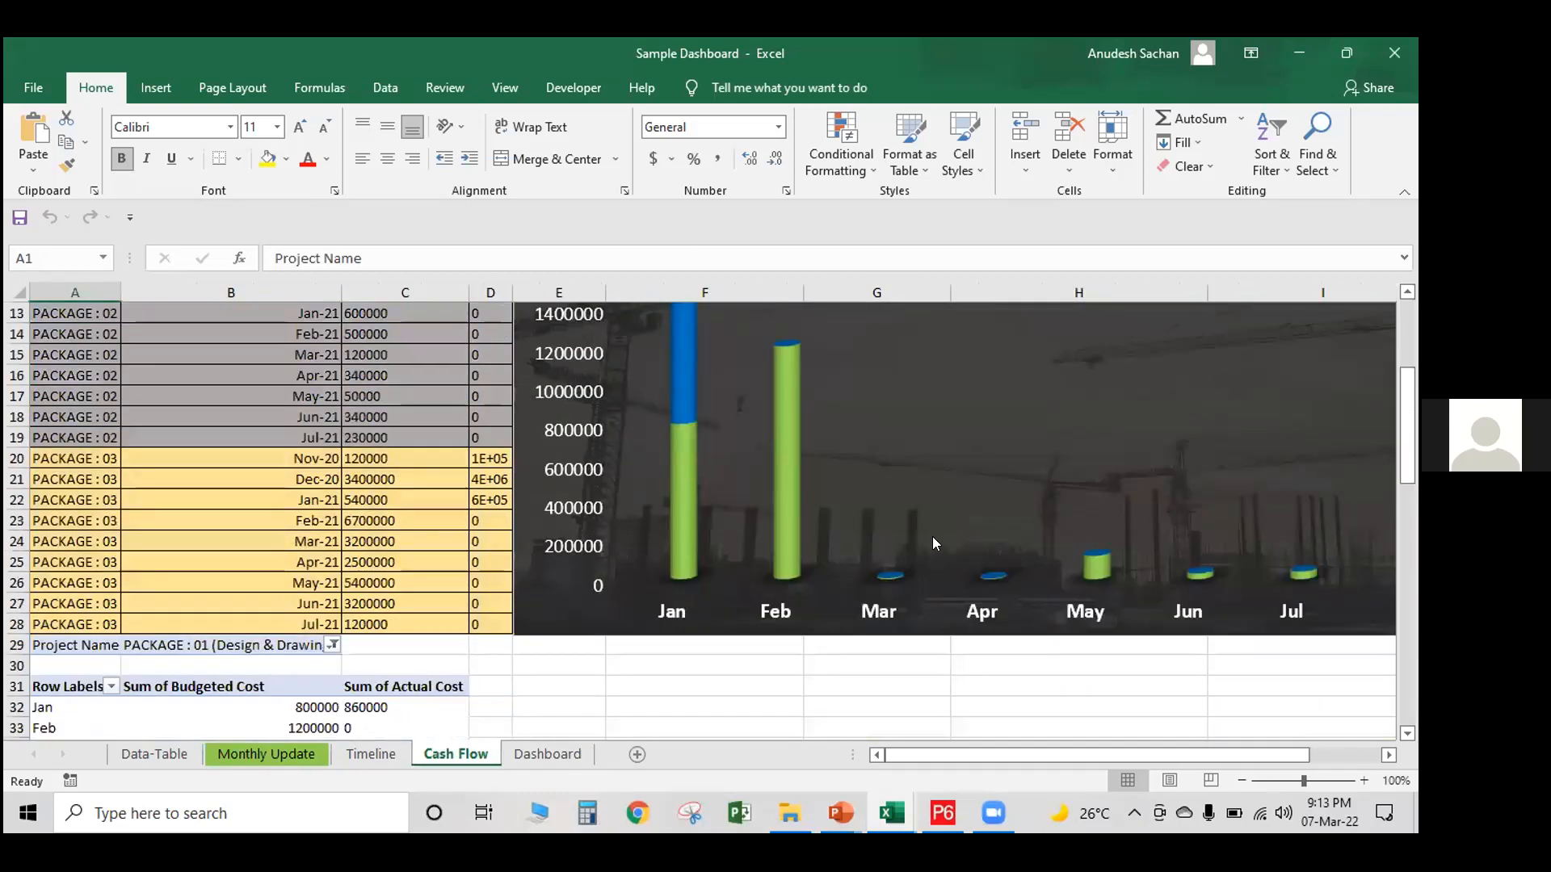
pyautogui.scroll(7, 932, 537)
pyautogui.scroll(-1, 285, 429)
pyautogui.scroll(-4, 285, 429)
pyautogui.scroll(5, 717, 517)
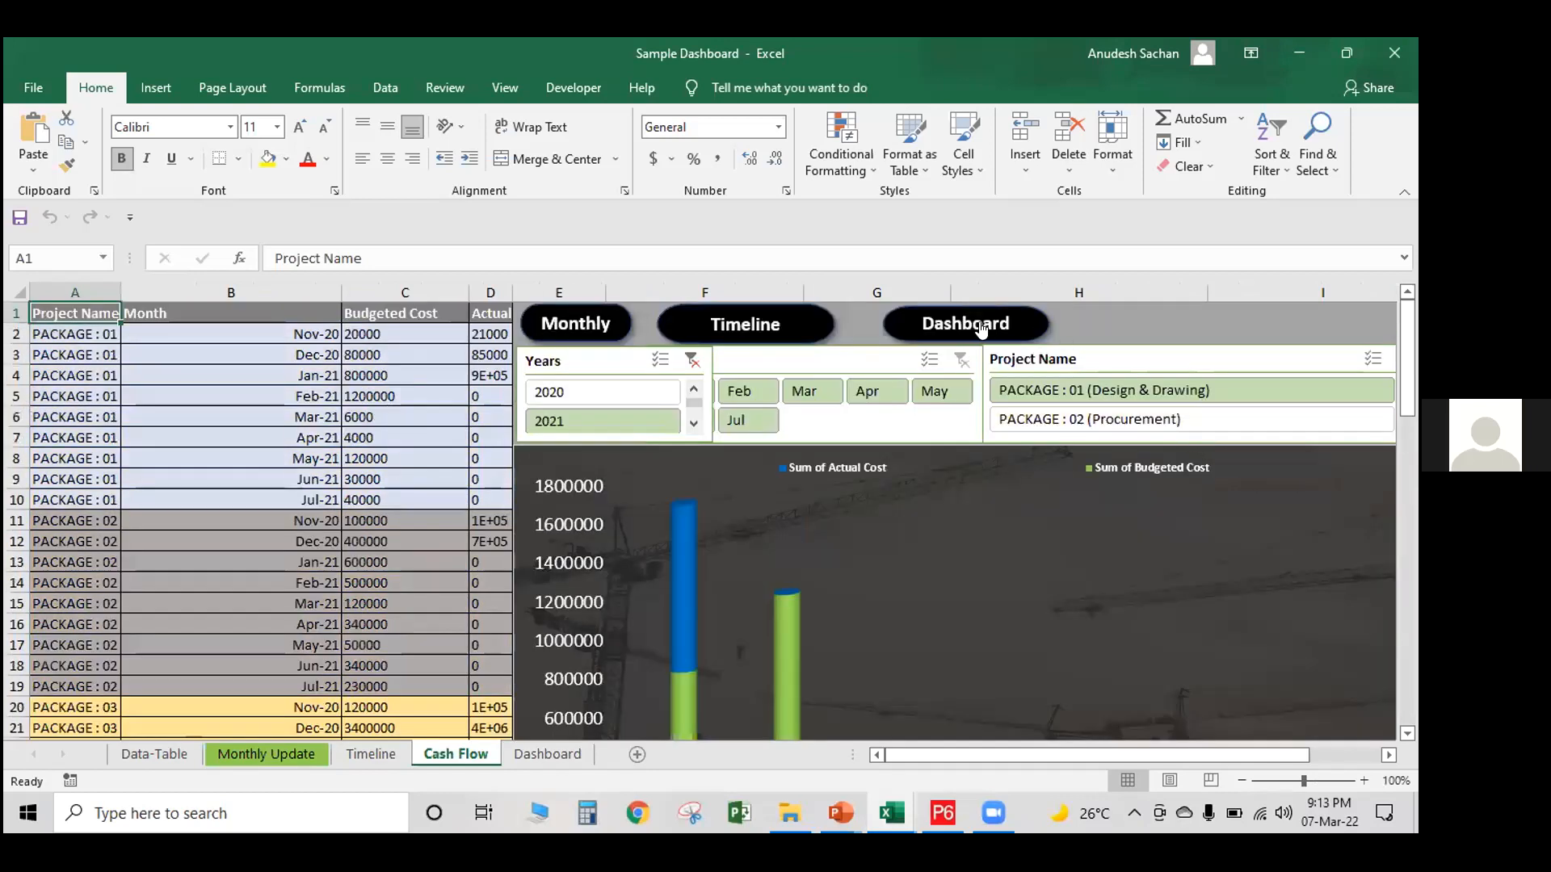
# Open the Timeline sheet through its link and advance the Gantt chart to week 26
pyautogui.click(763, 322)
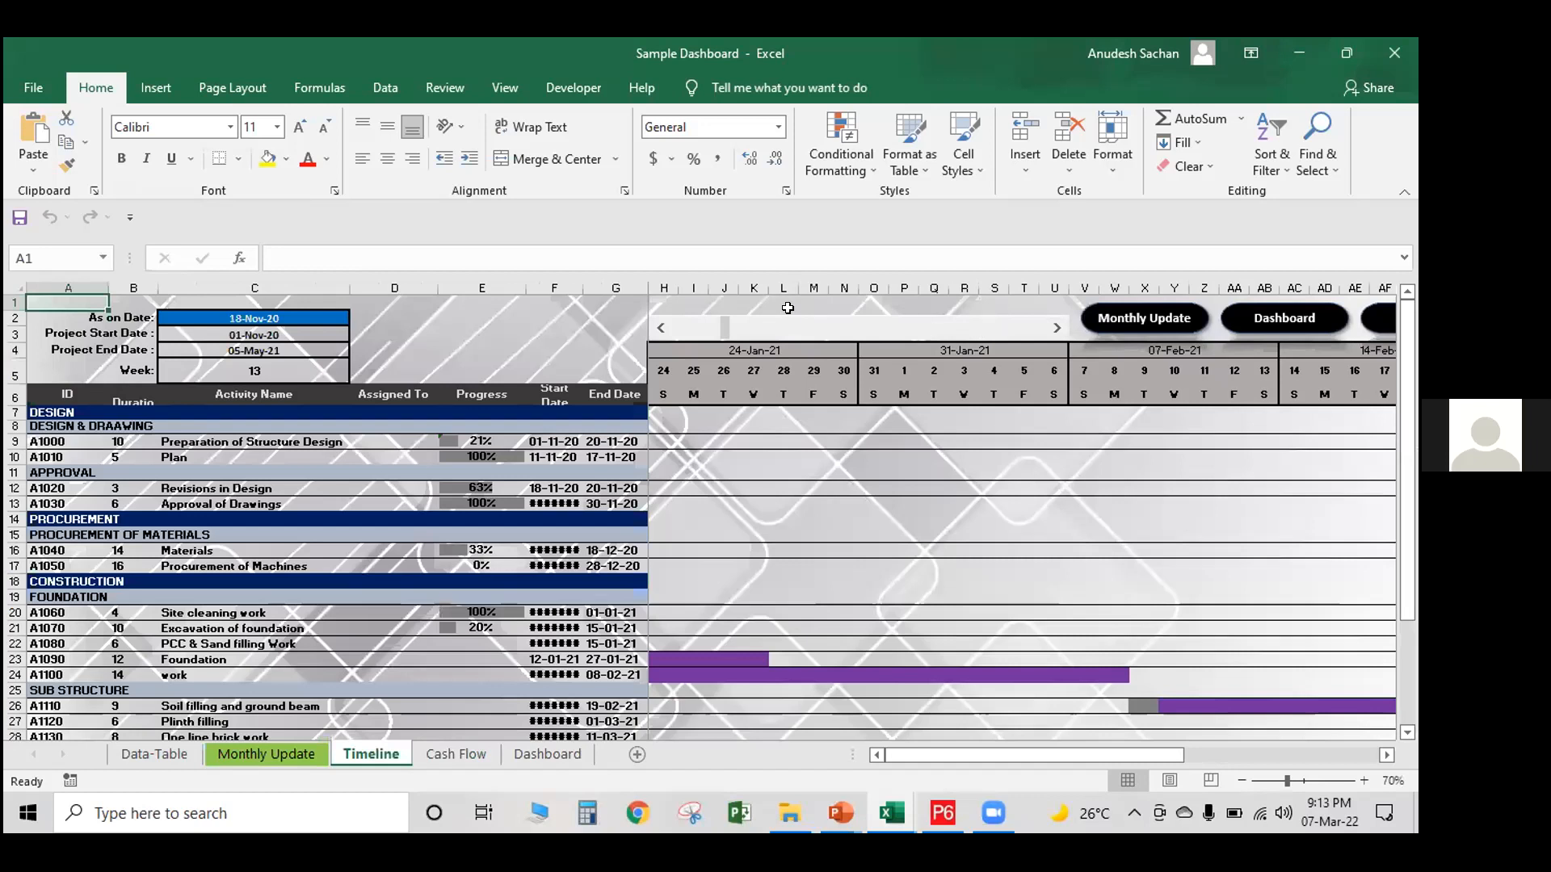
pyautogui.click(1056, 332)
pyautogui.click(1055, 333)
pyautogui.click(1055, 332)
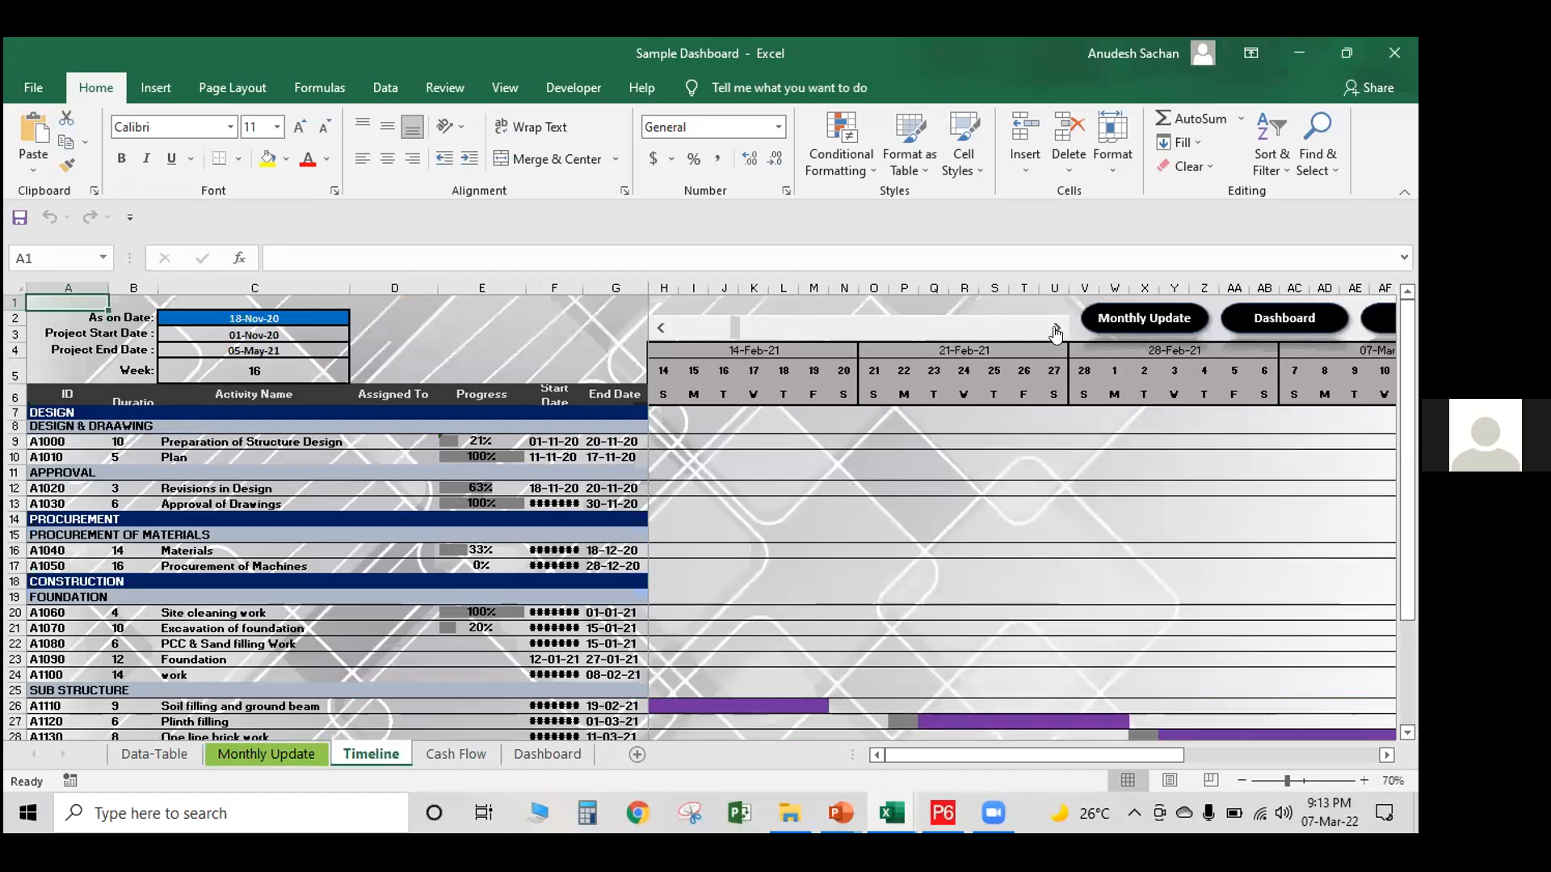
pyautogui.click(1056, 333)
pyautogui.click(1056, 333)
pyautogui.click(1055, 332)
pyautogui.click(1056, 332)
pyautogui.click(1056, 333)
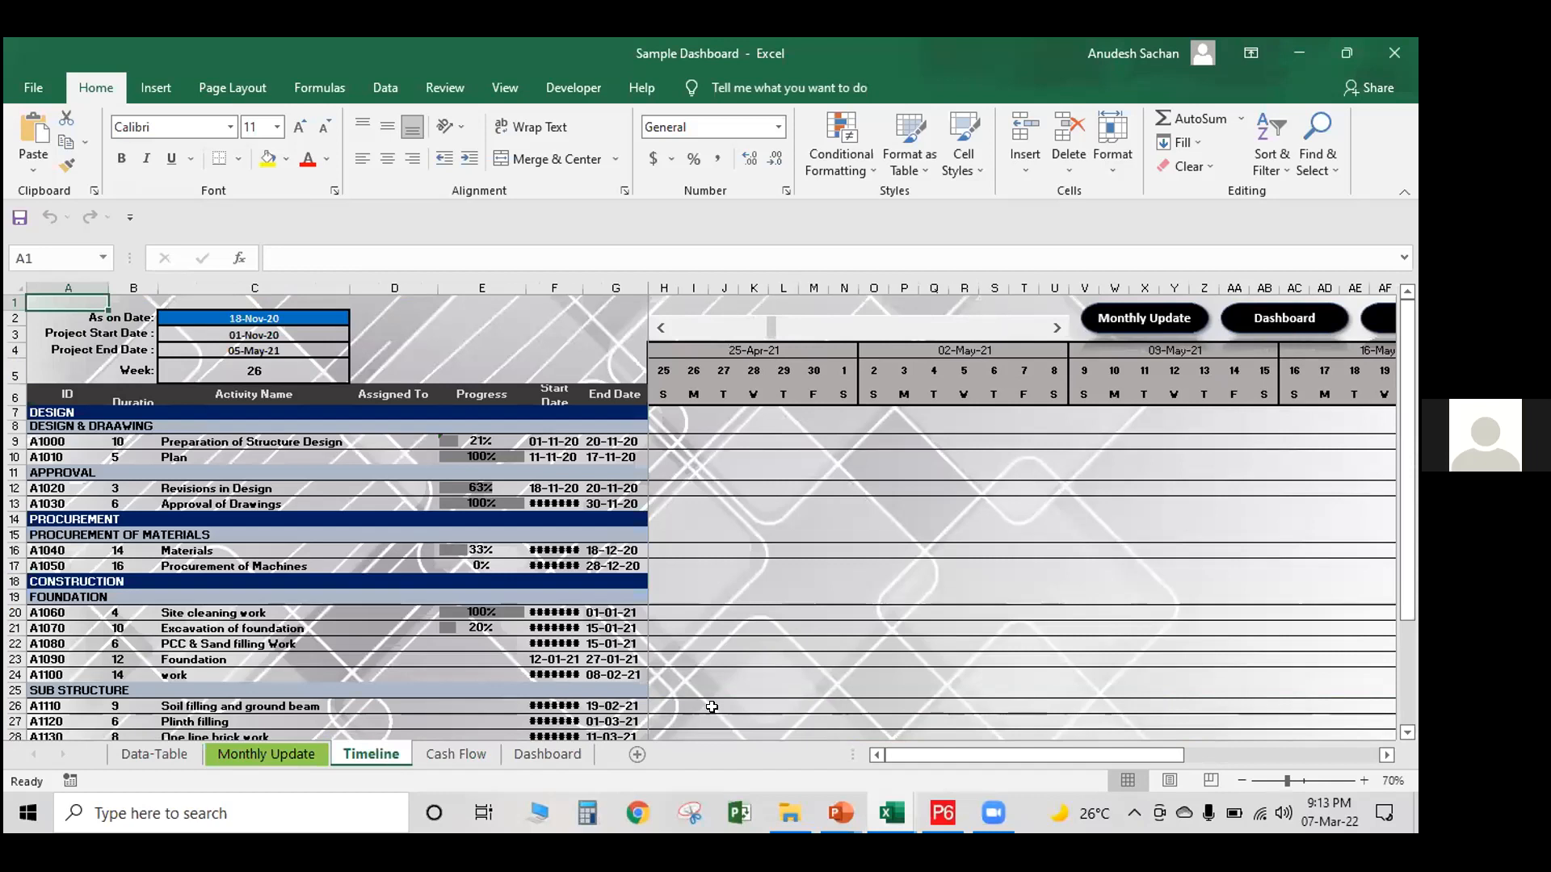
# Open the Dashboard sheet through its link and filter it by PACKAGE : 01 (Design & Drawing), and finally by package 02 (Procurement)
pyautogui.moveTo(905, 757); pyautogui.dragTo(981, 757)
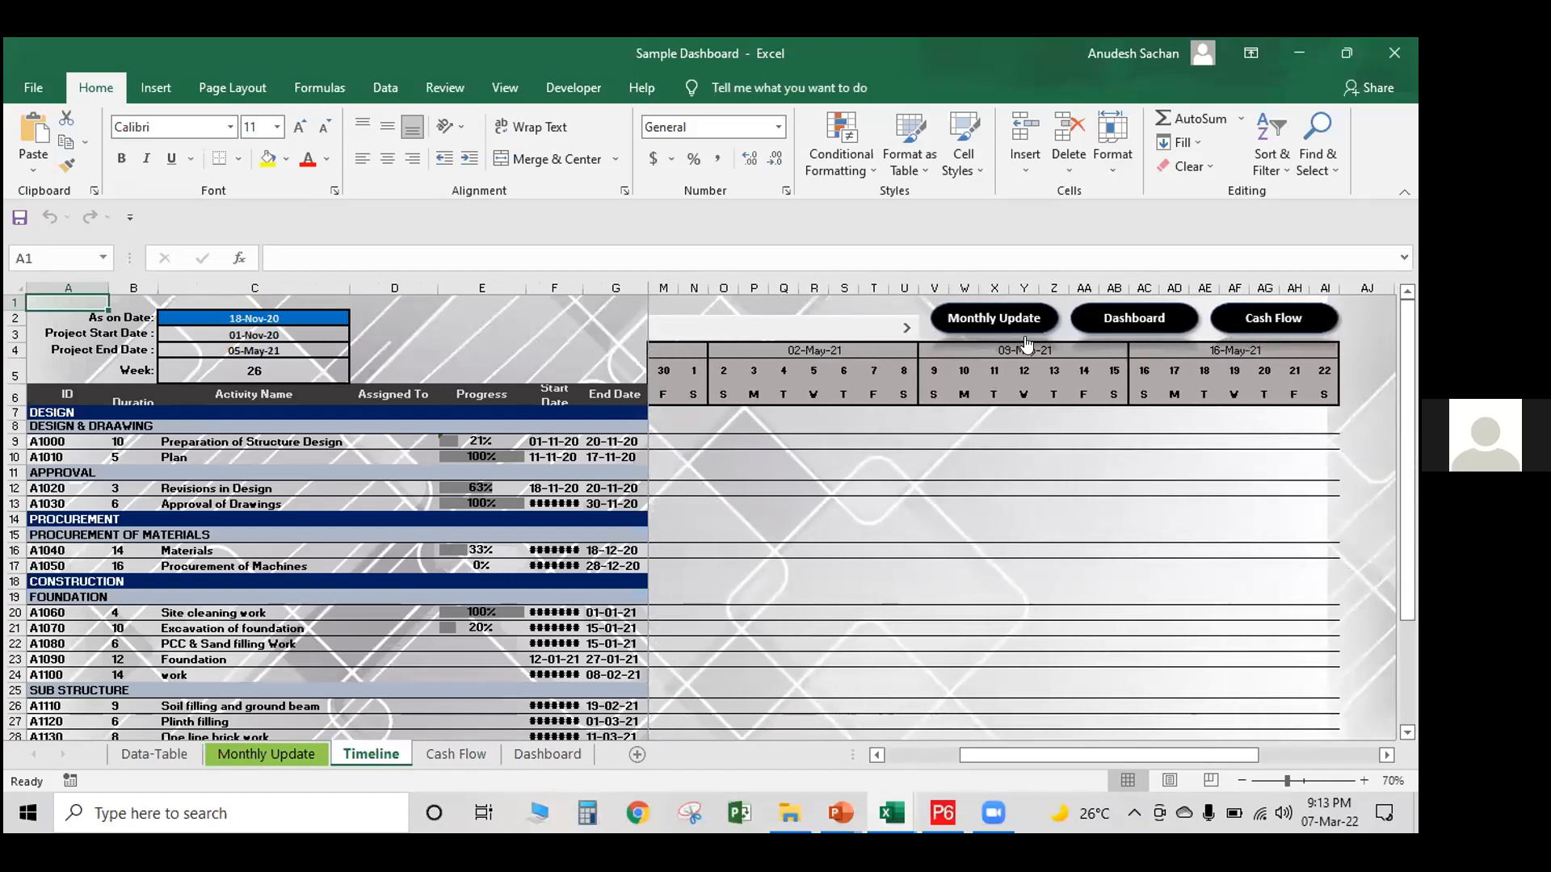
pyautogui.click(1095, 314)
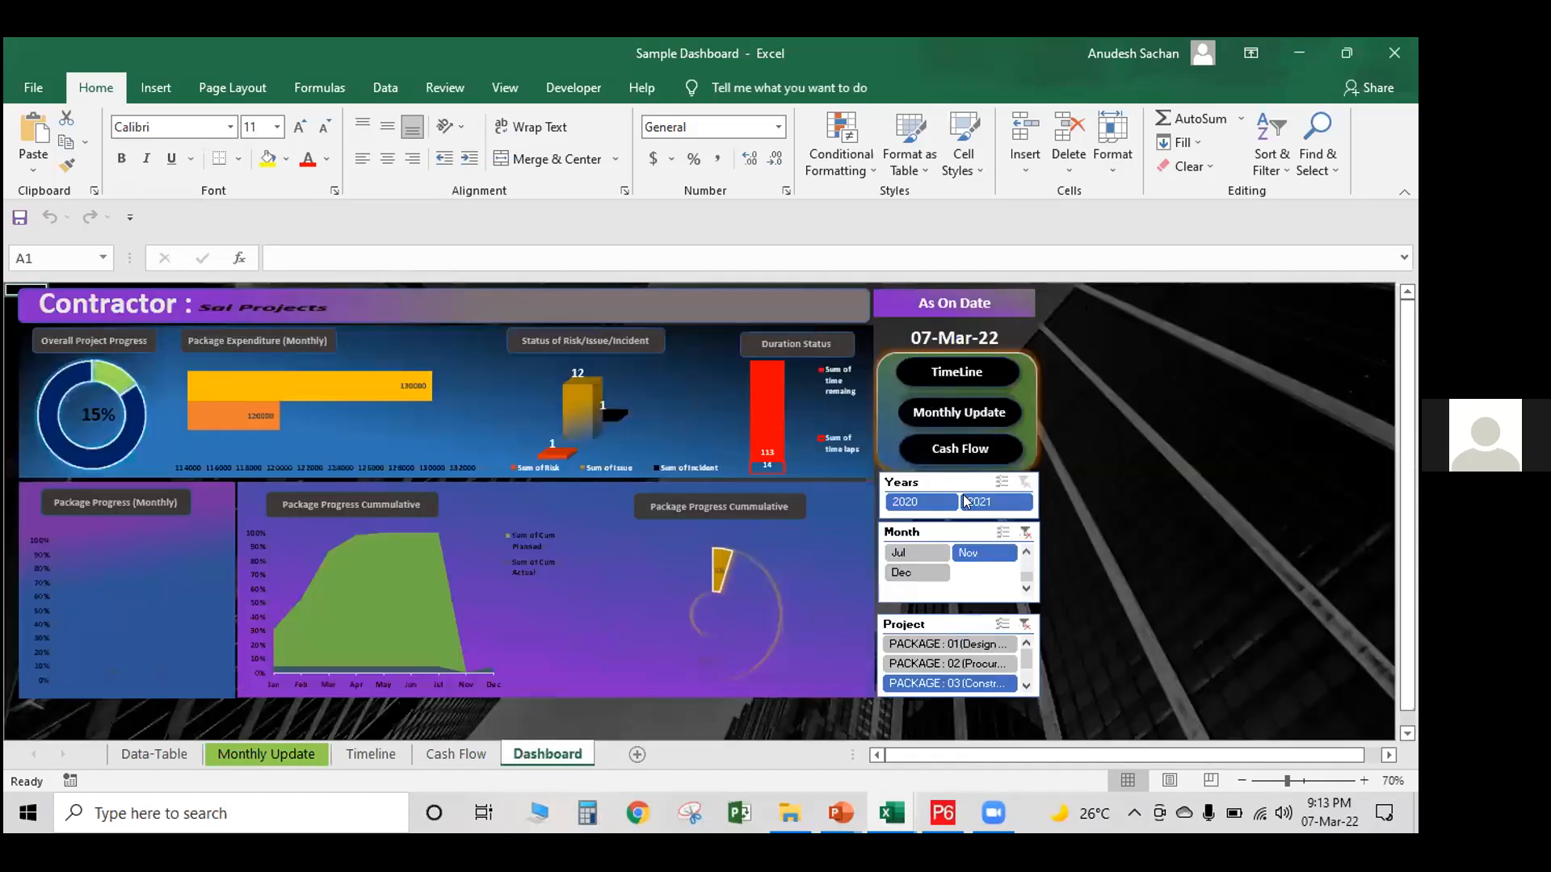
pyautogui.click(934, 663)
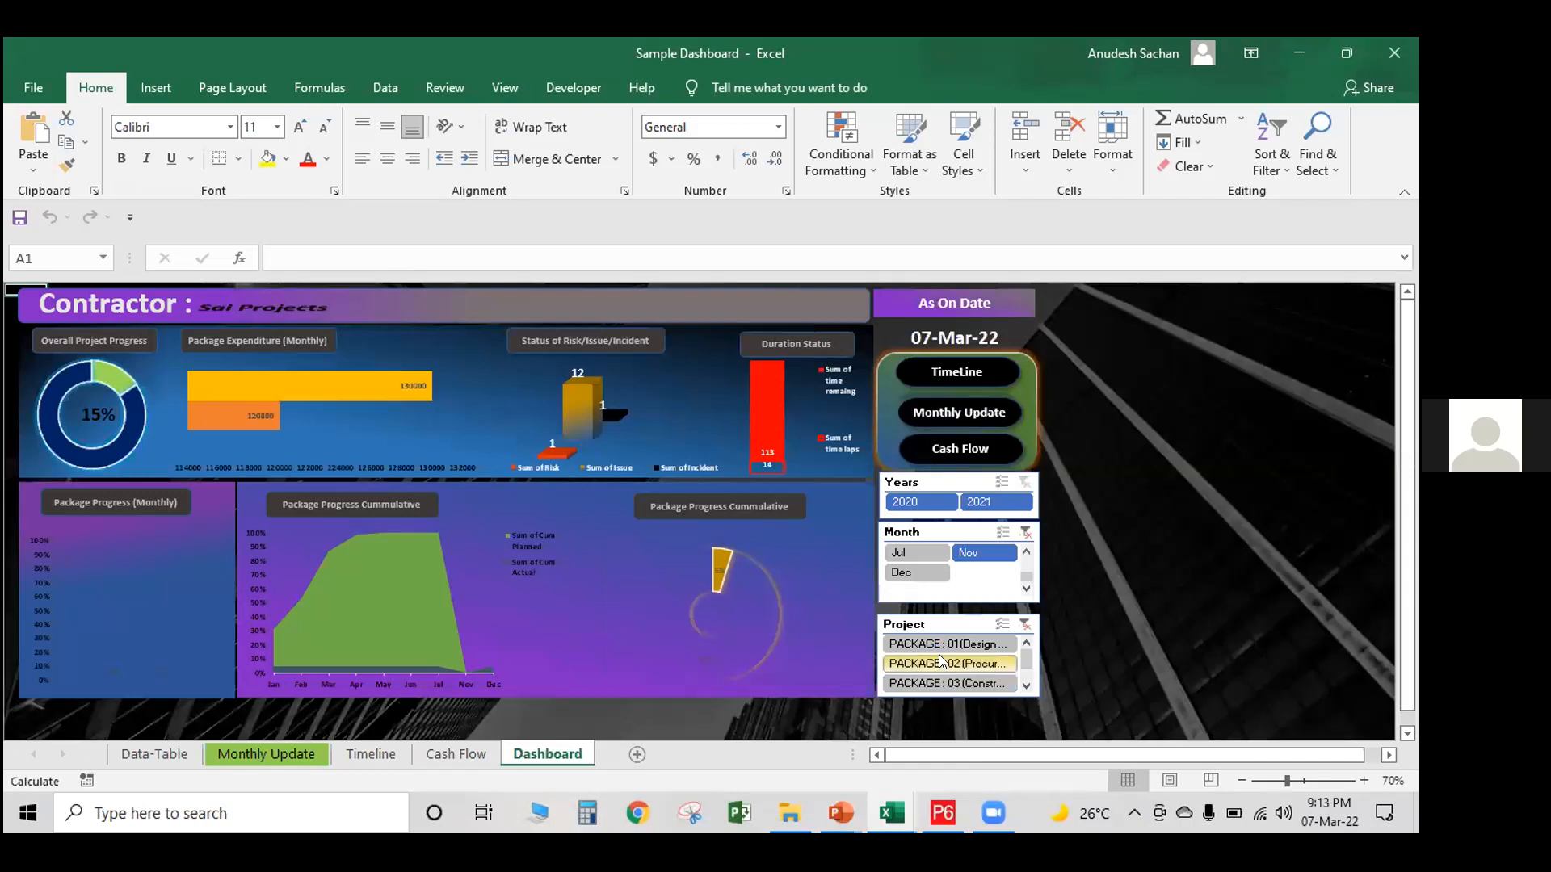
pyautogui.click(941, 642)
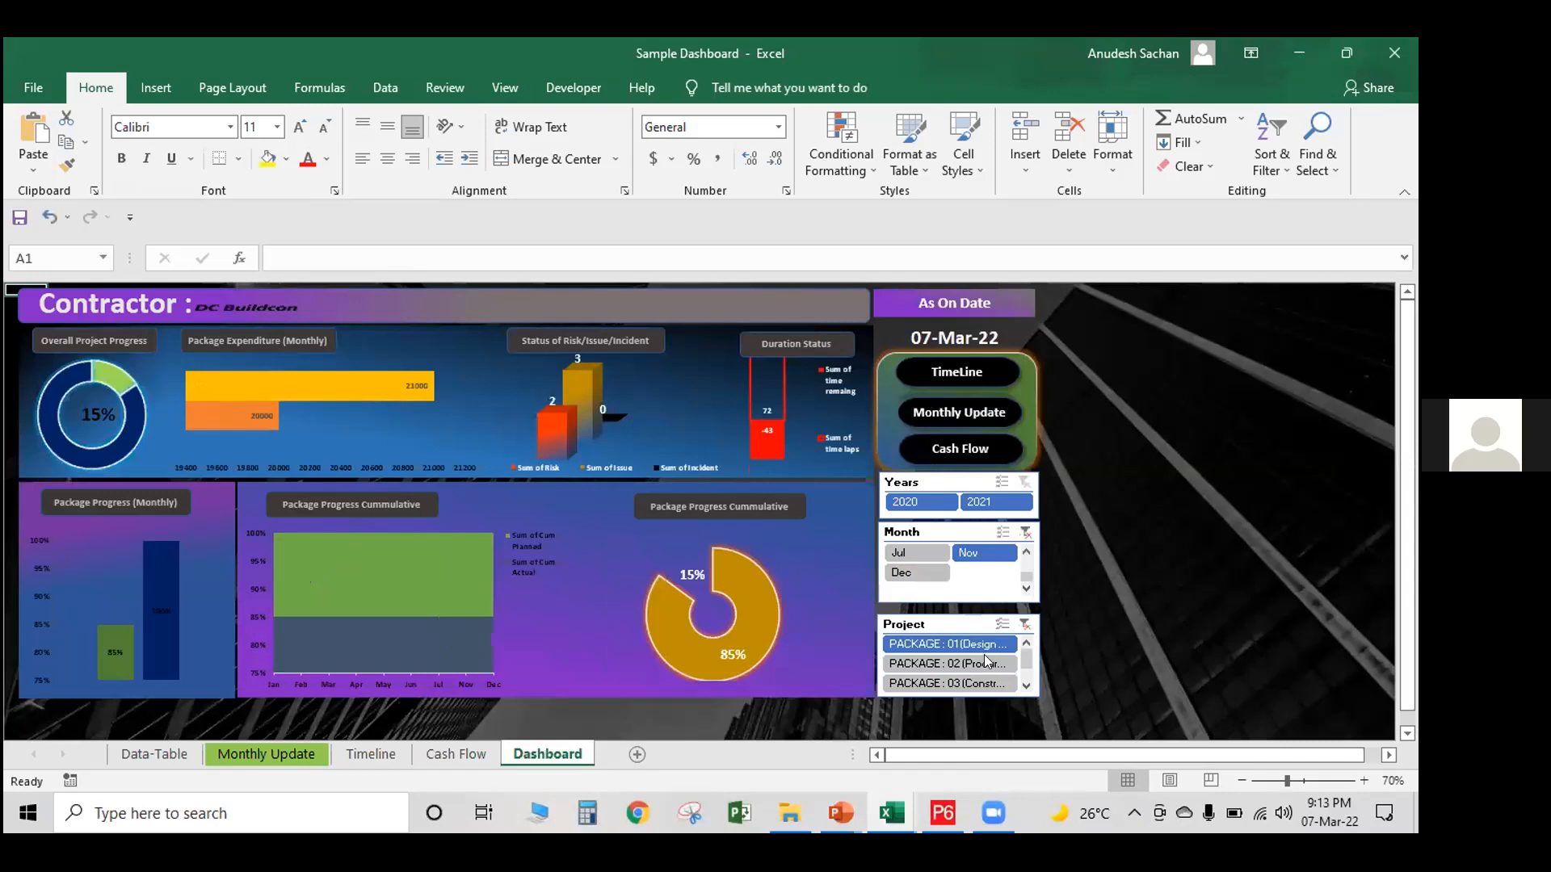
pyautogui.click(960, 663)
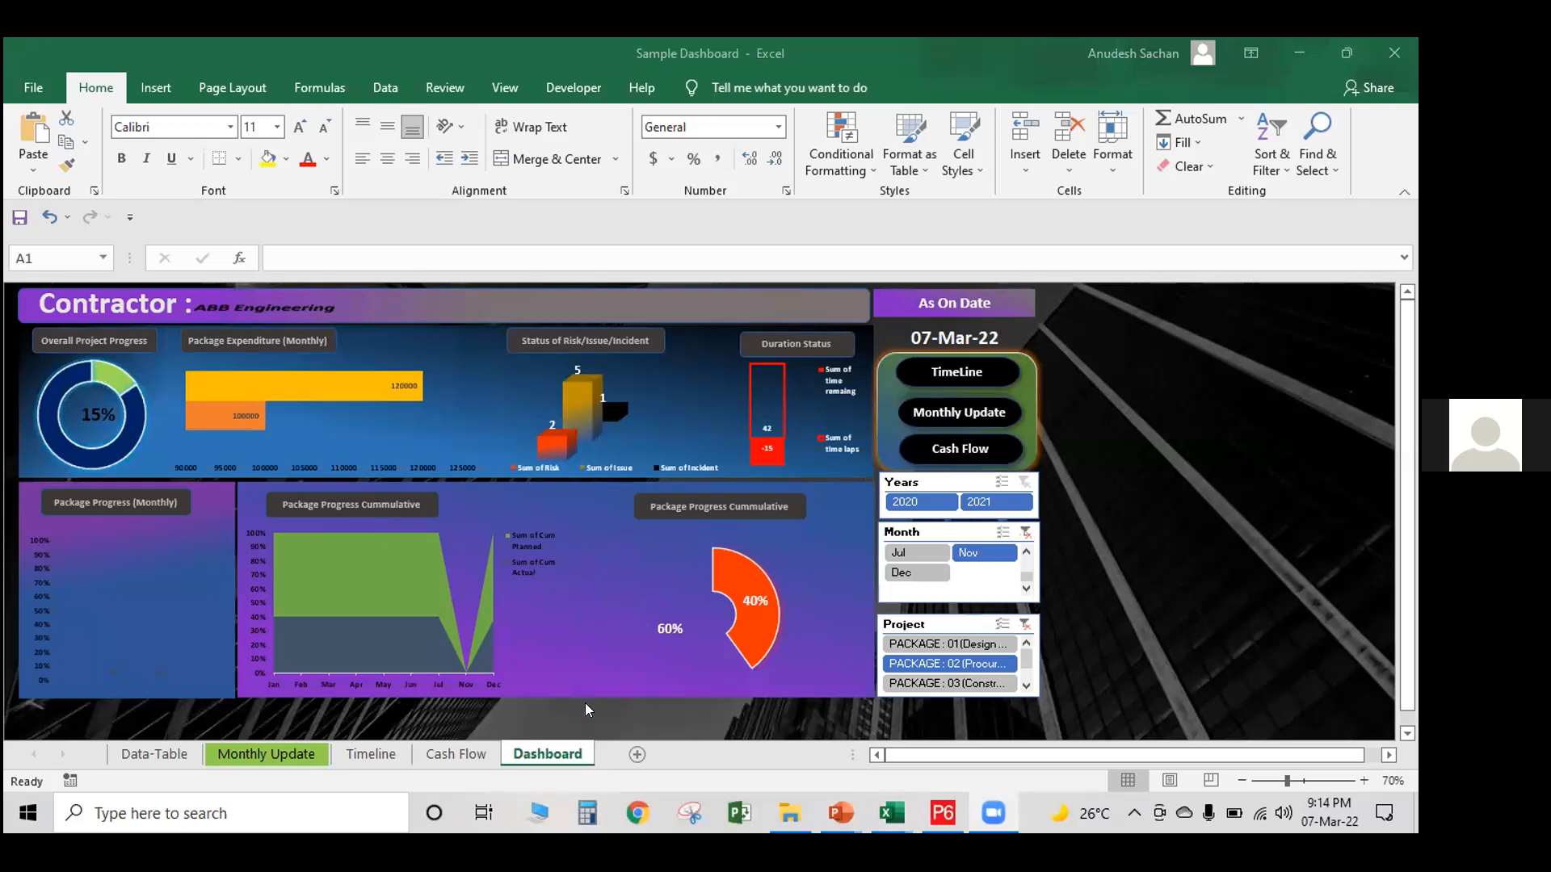
# Switch to the Planning & Monitoring with S-Curve workbook and look through the activity schedule on the Data sheet
pyautogui.moveTo(899, 822)
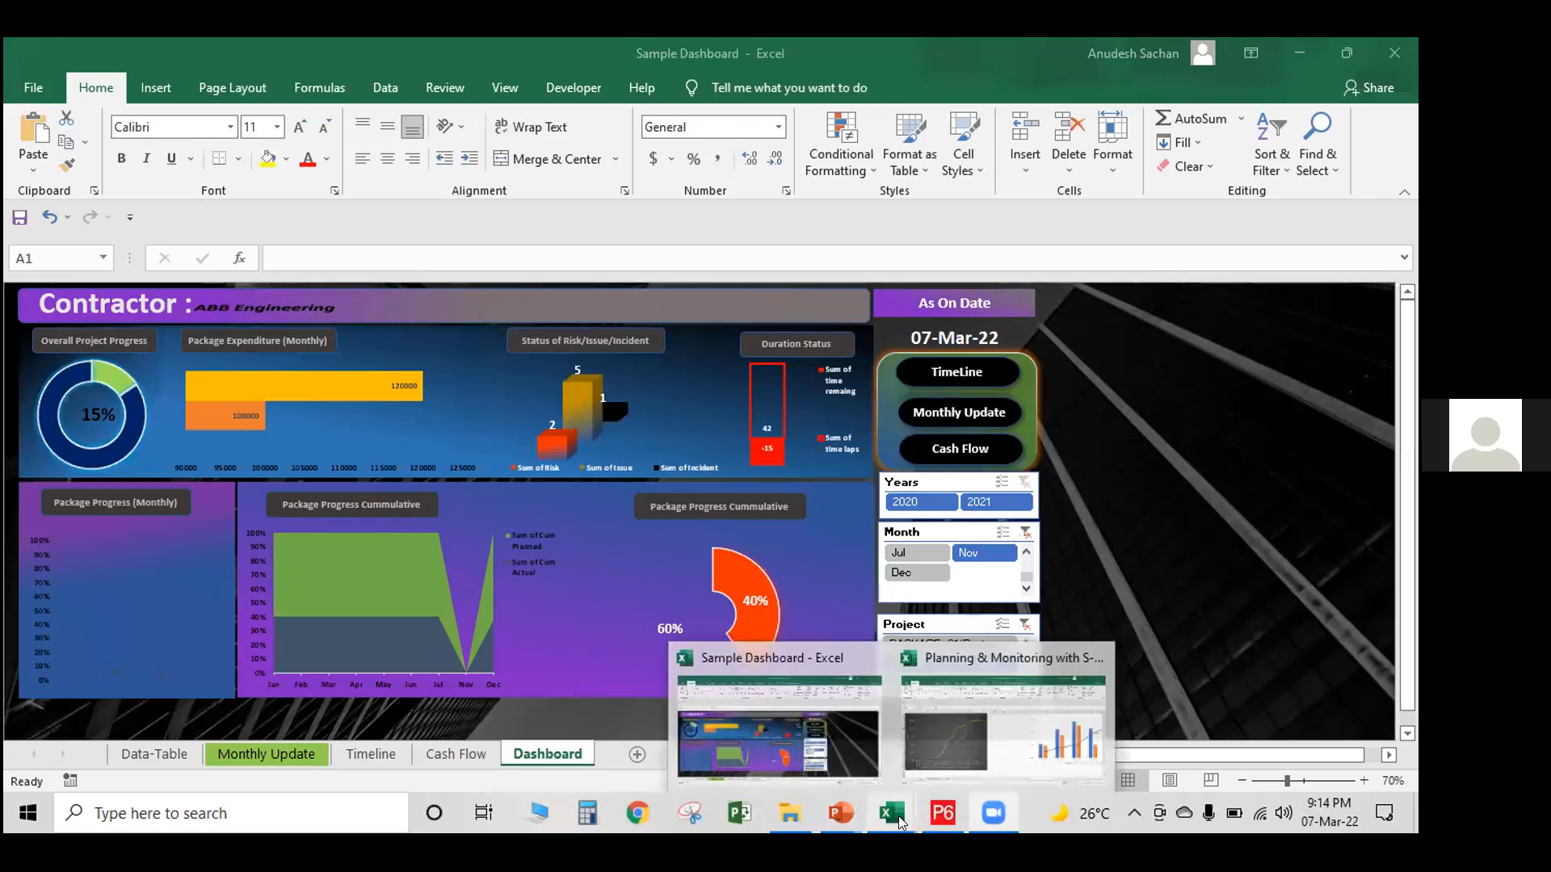
pyautogui.click(933, 721)
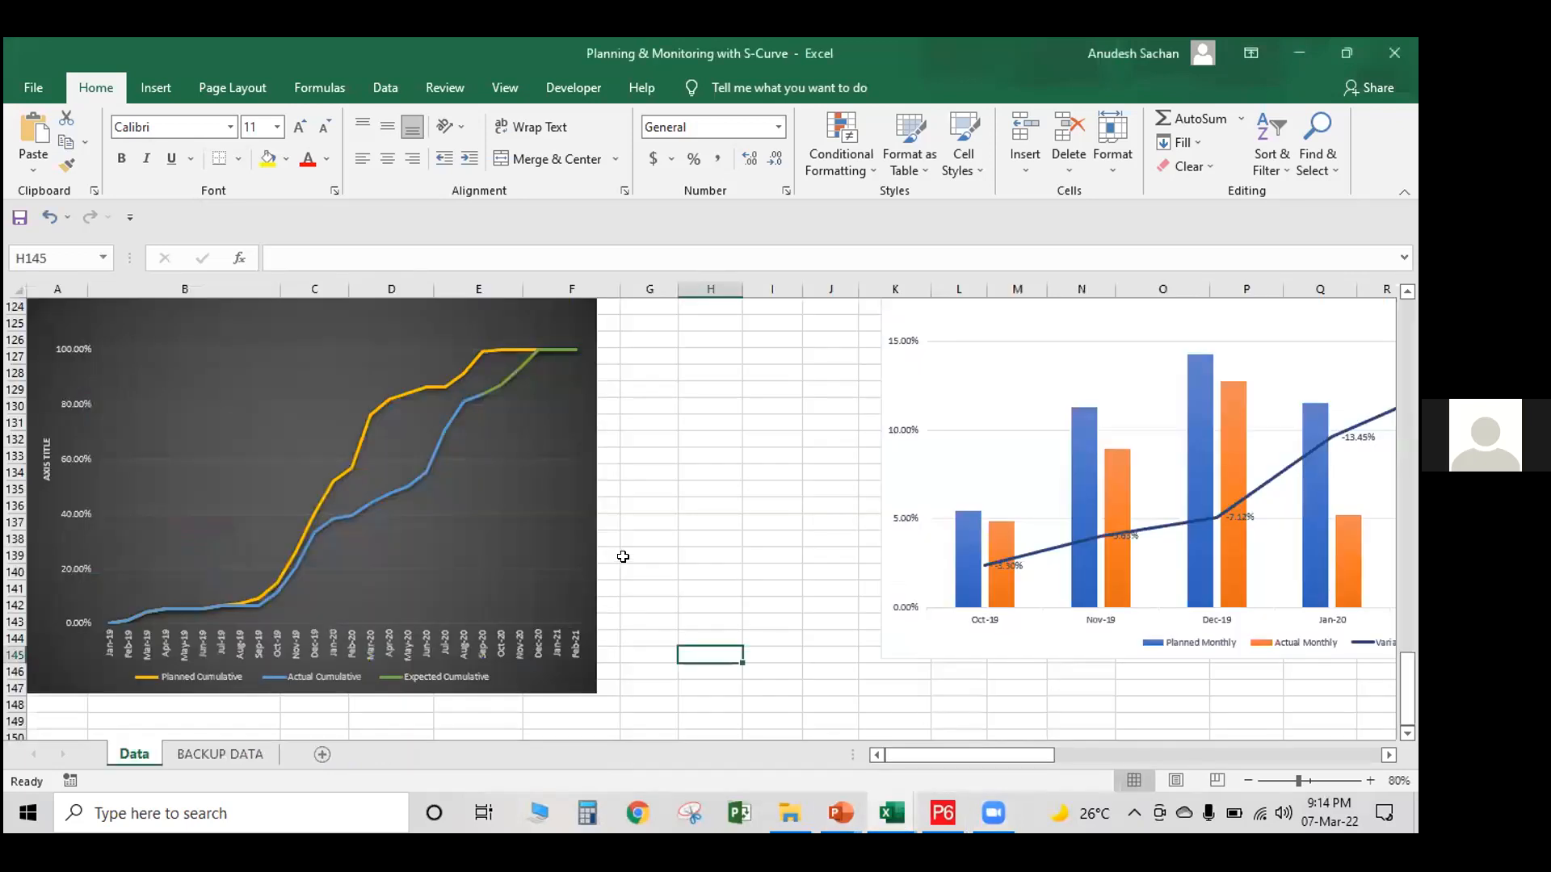
pyautogui.scroll(8, 622, 556)
pyautogui.scroll(16, 655, 572)
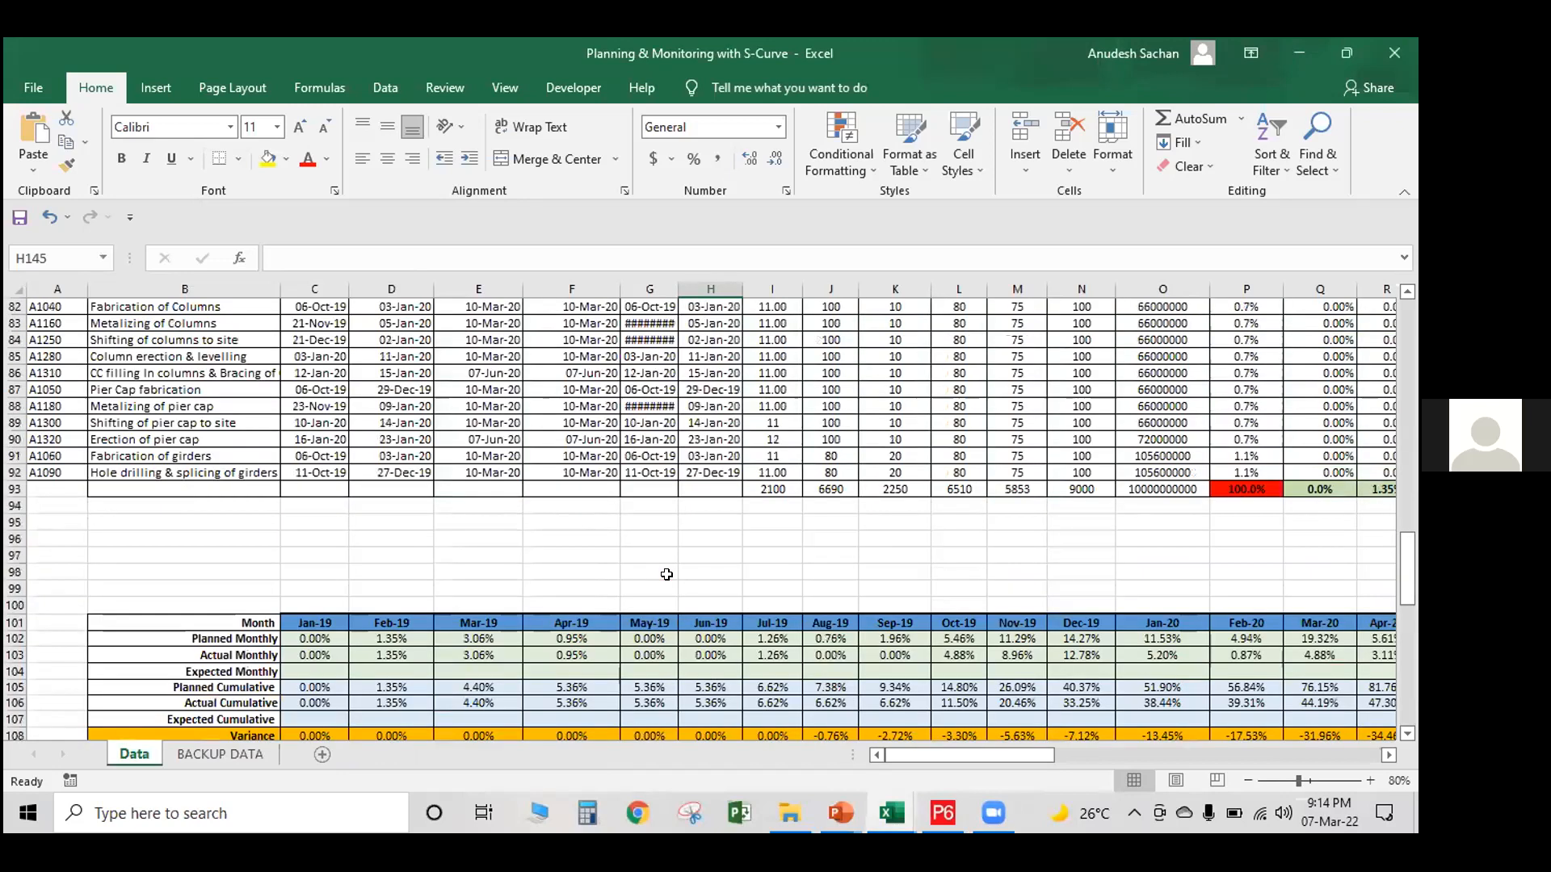
pyautogui.scroll(17, 677, 583)
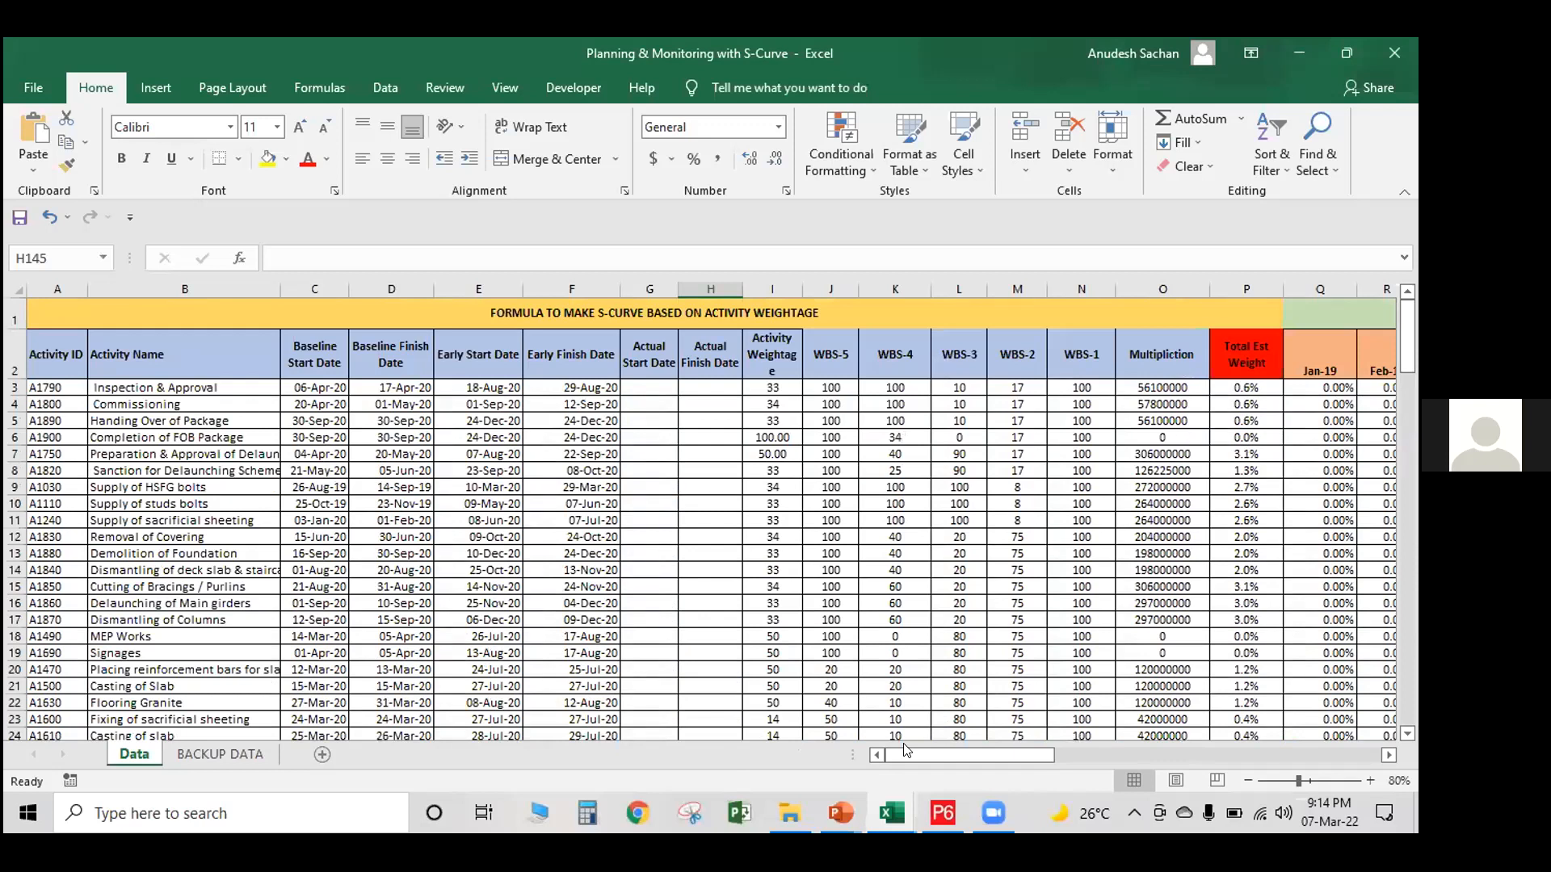
pyautogui.moveTo(1042, 750); pyautogui.dragTo(885, 772)
pyautogui.scroll(-6, 631, 526)
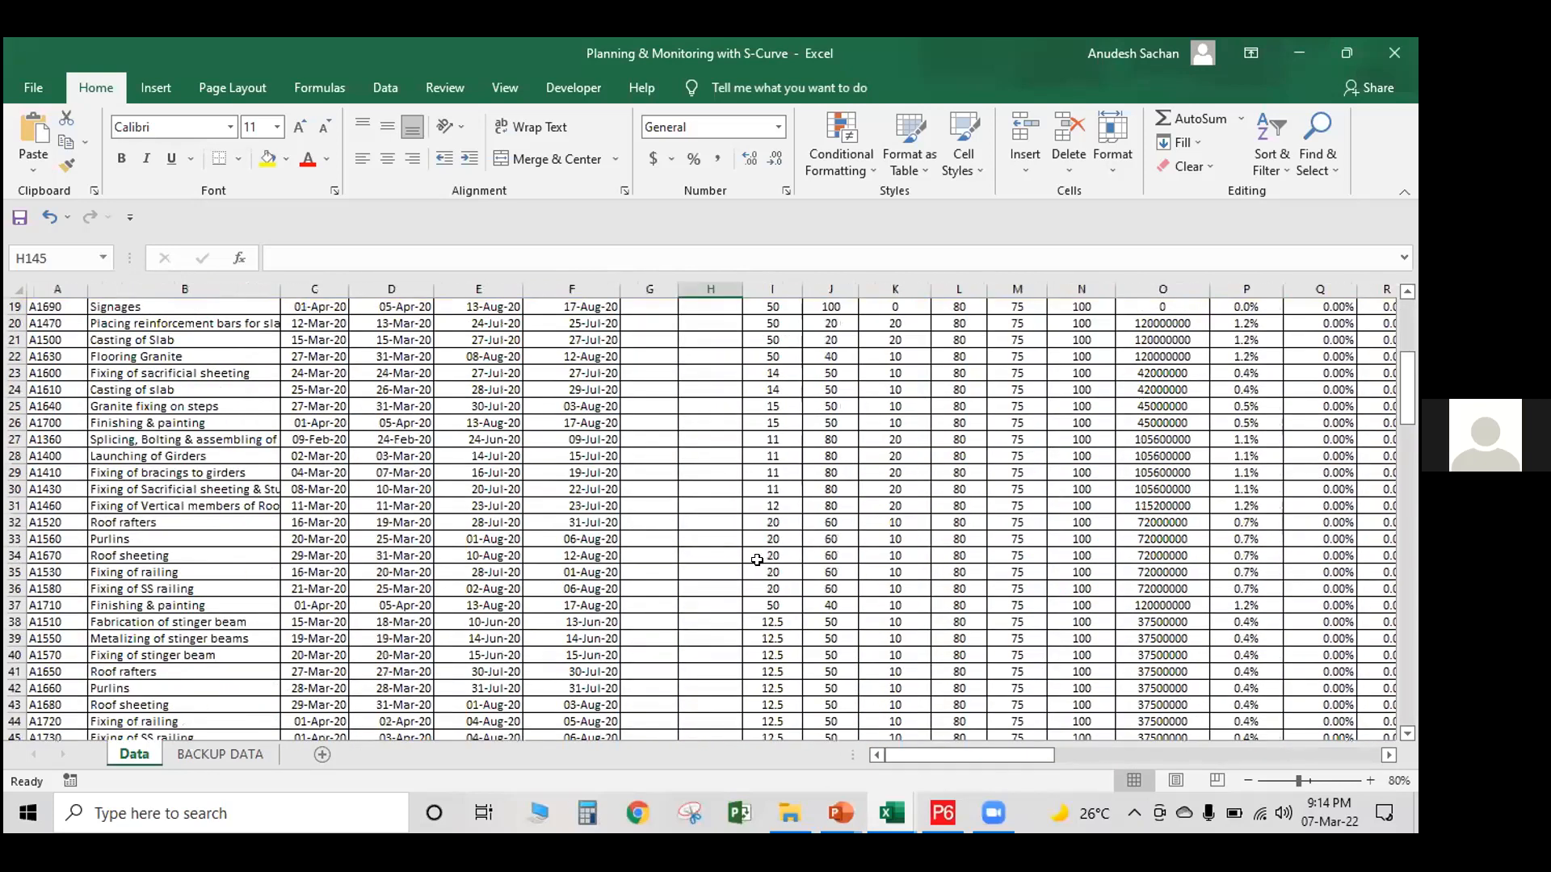
pyautogui.scroll(6, 757, 560)
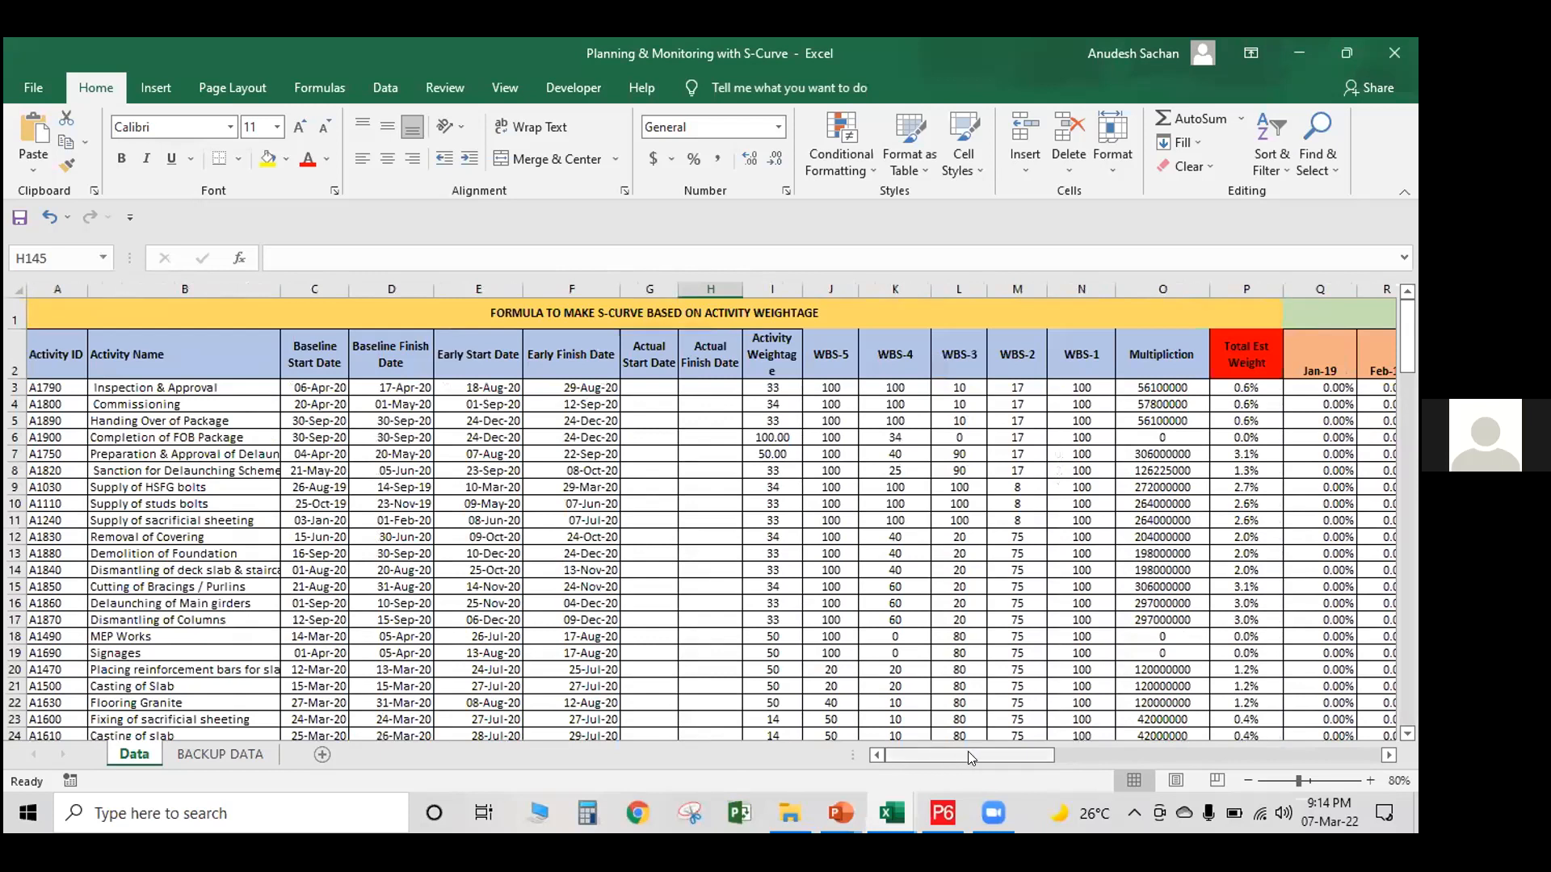
# Check the Total Est Weight formula in P8 and review the Cumulative Planned Progress columns through Feb-21
pyautogui.hscroll(4, 932, 750)
pyautogui.click(381, 390)
pyautogui.click(253, 470)
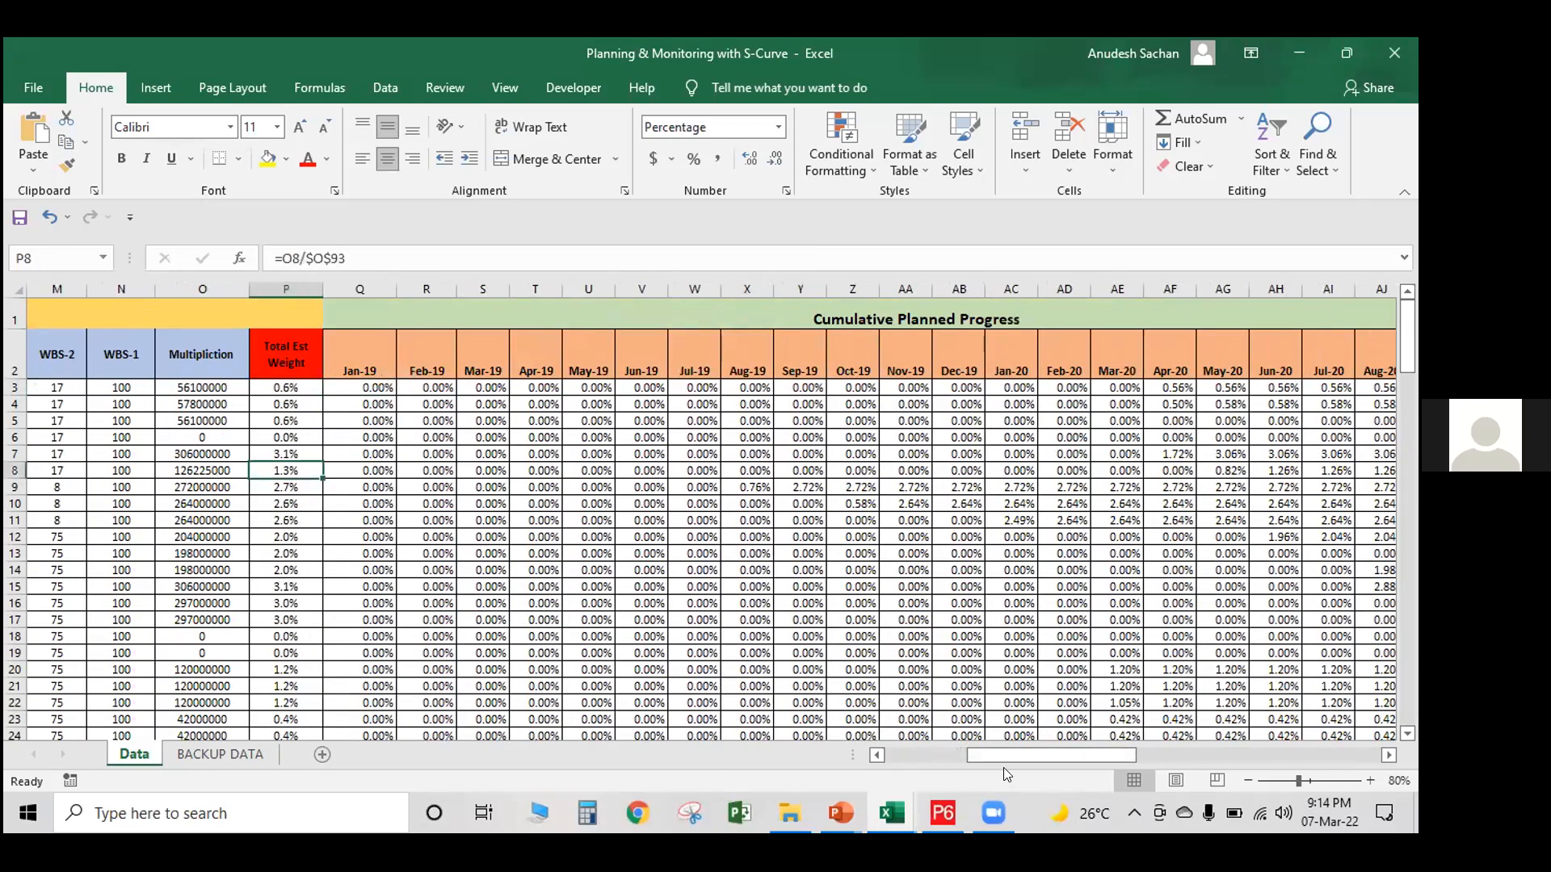
pyautogui.hscroll(3, 999, 754)
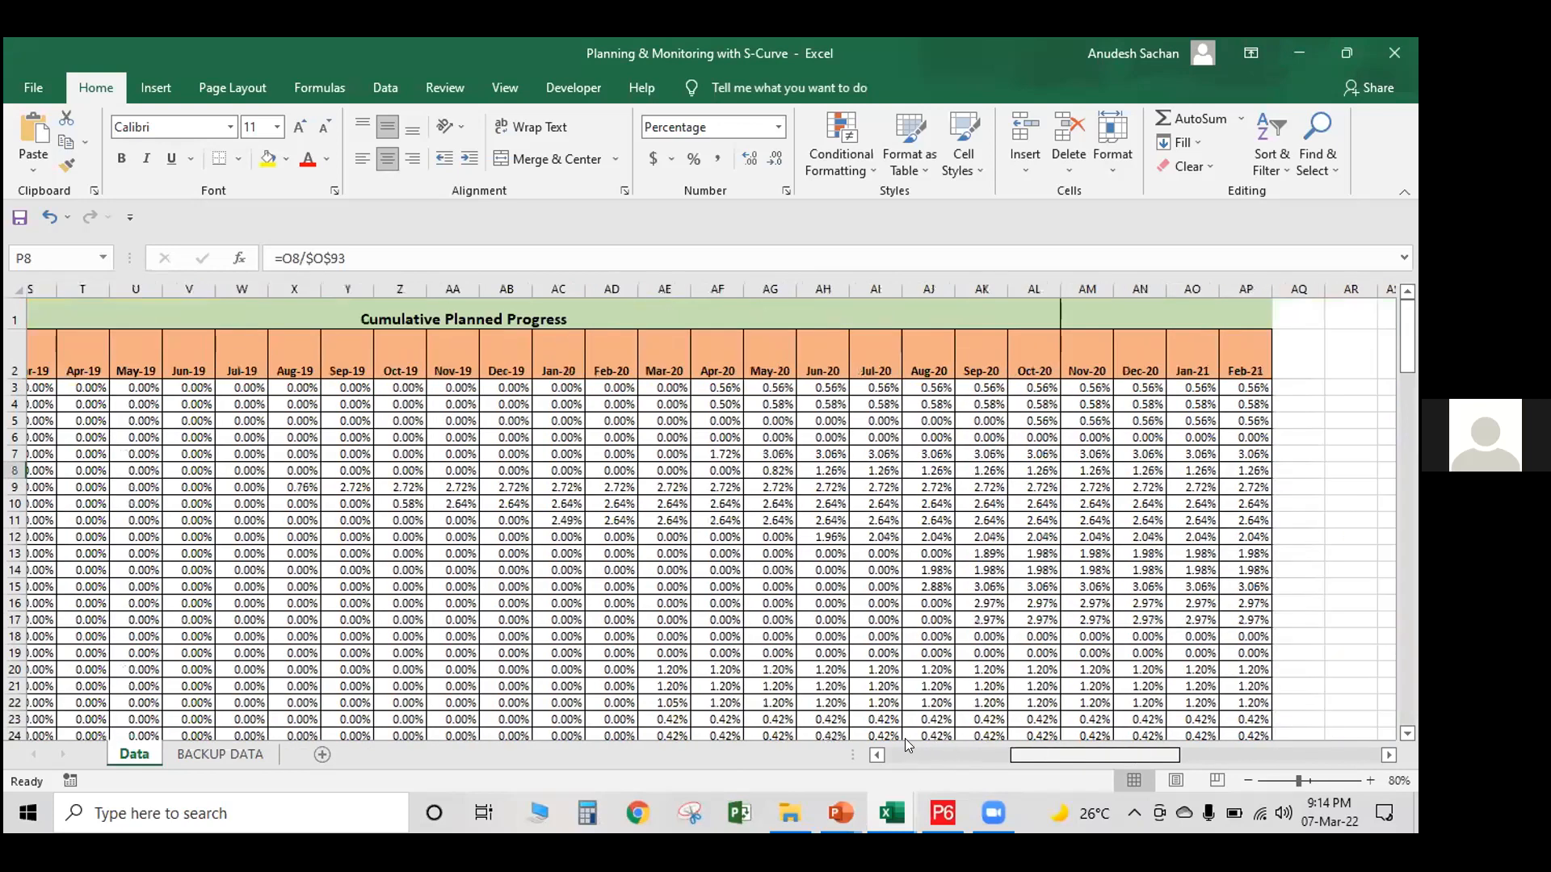
pyautogui.hscroll(-6, 339, 453)
# Examine the S-curve and the planned versus actual monthly progress chart below the activity table
pyautogui.scroll(-15, 328, 456)
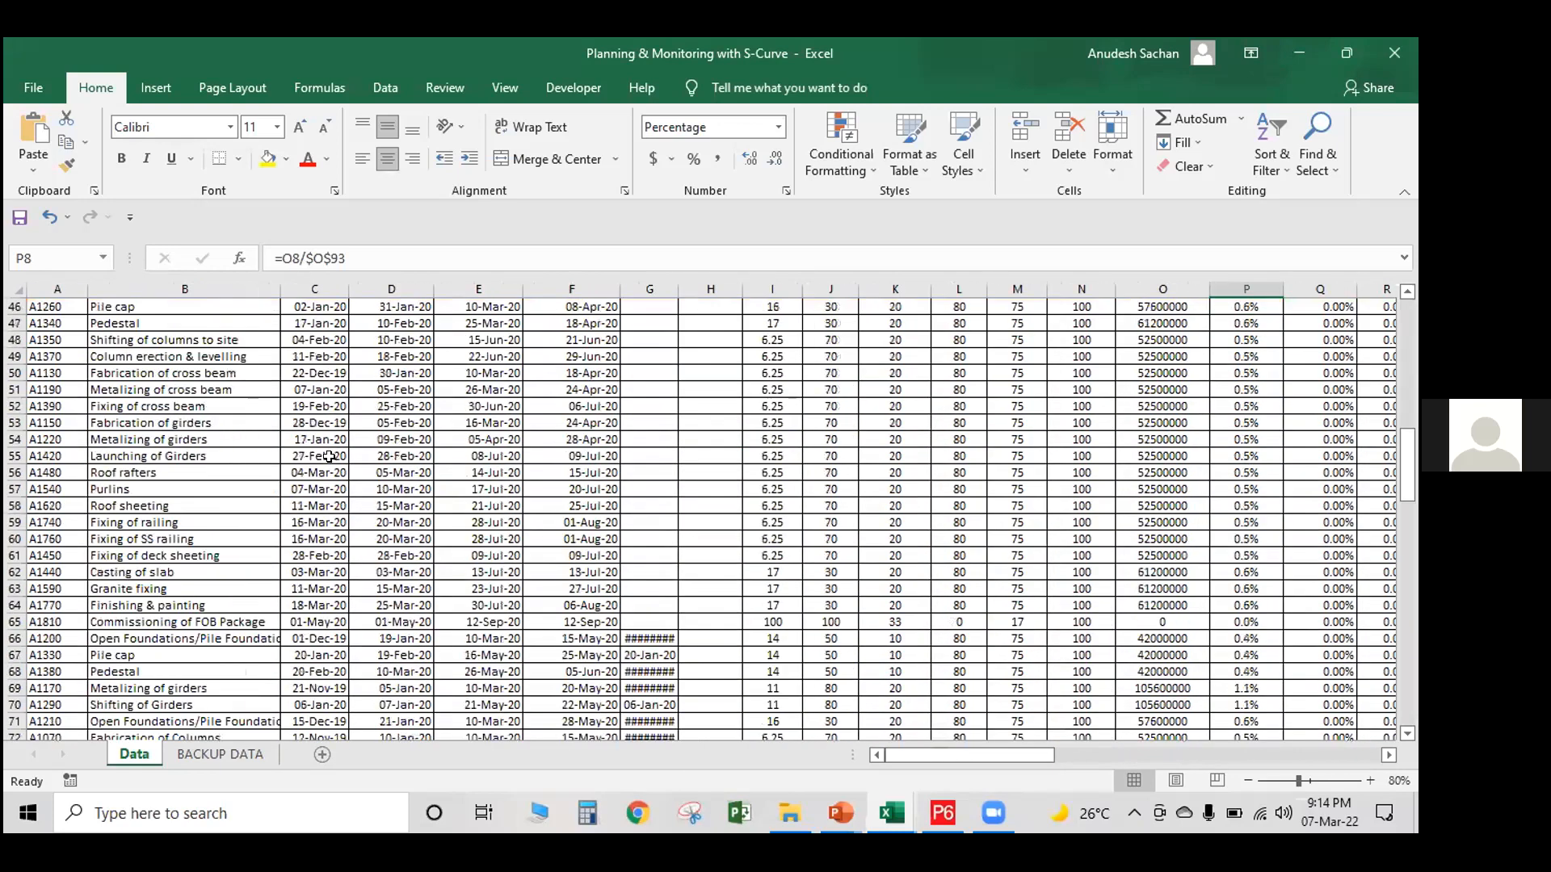
pyautogui.scroll(-20, 328, 456)
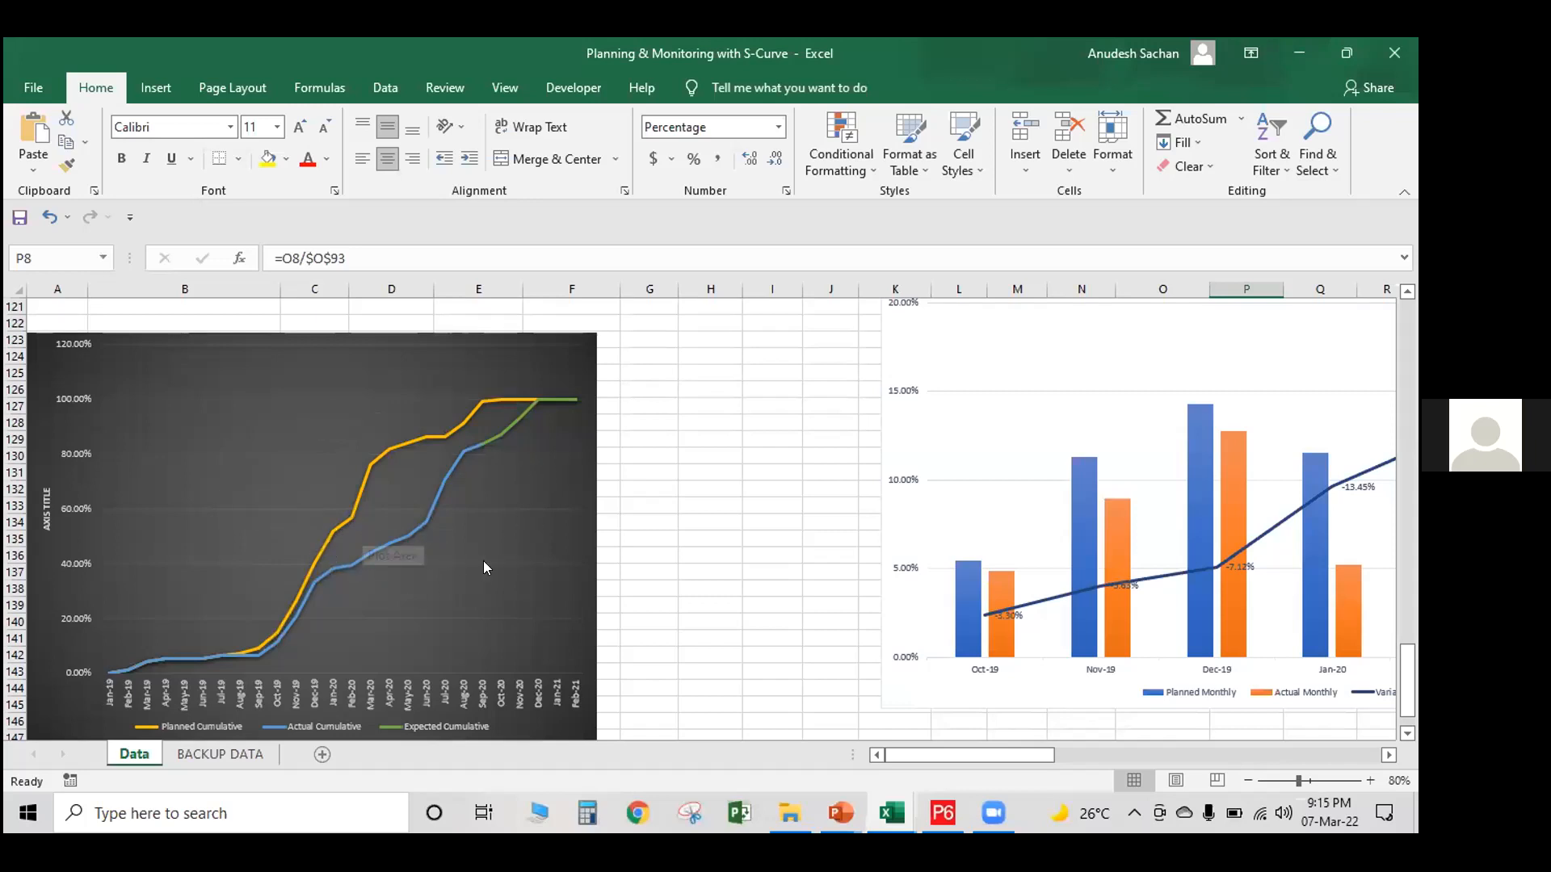
pyautogui.scroll(9, 693, 514)
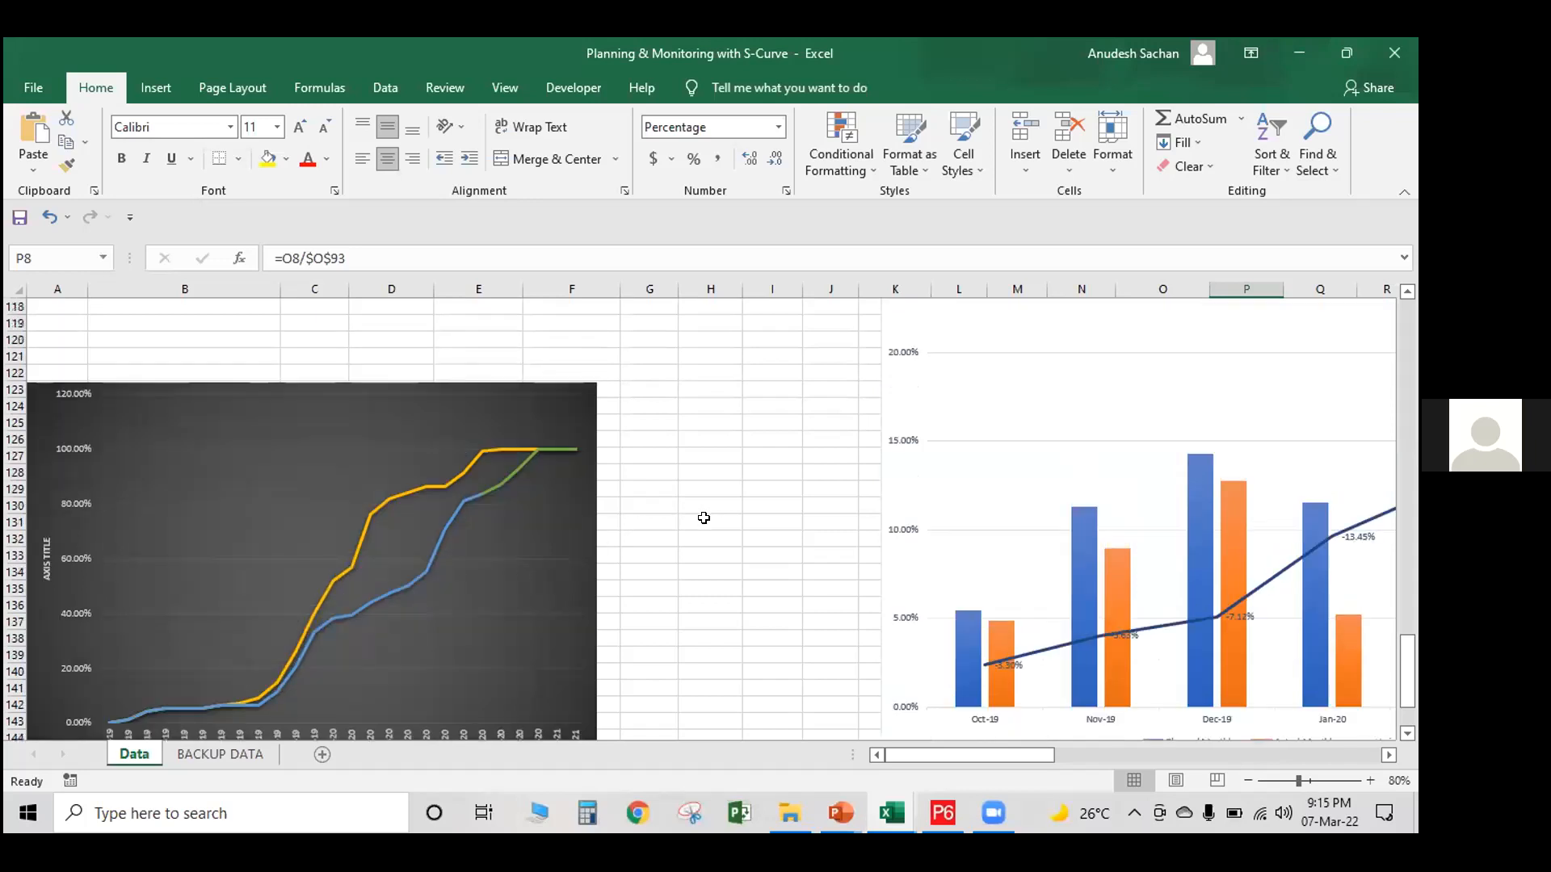
pyautogui.scroll(14, 689, 531)
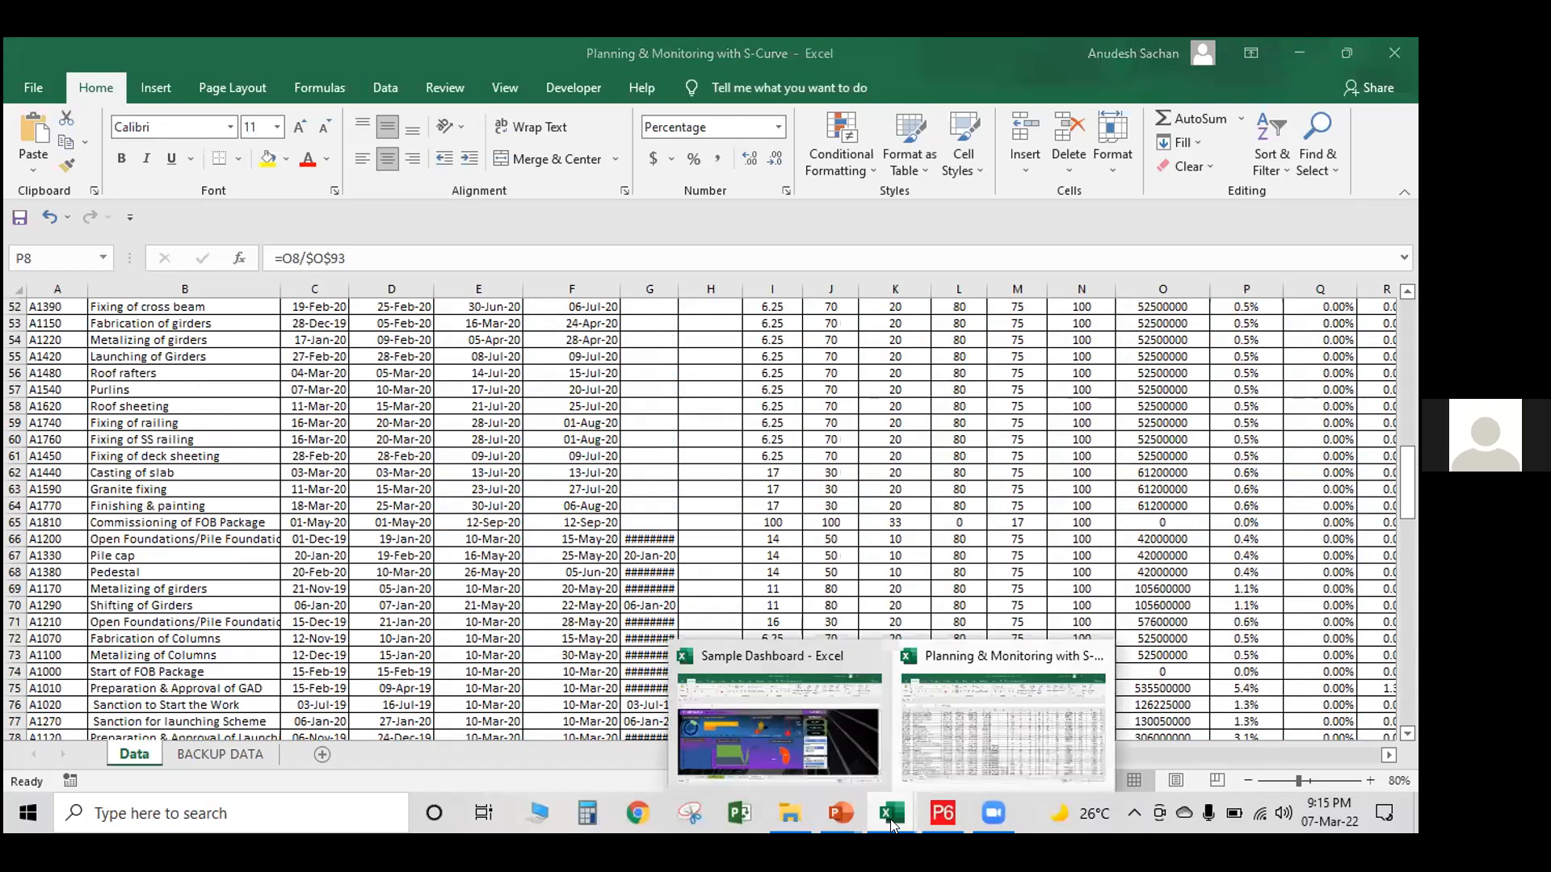
# Switch to PowerPoint, bring up the Primavera-Demo PPT and the Primavera presentation, and show the first slide of the latter
pyautogui.moveTo(843, 822)
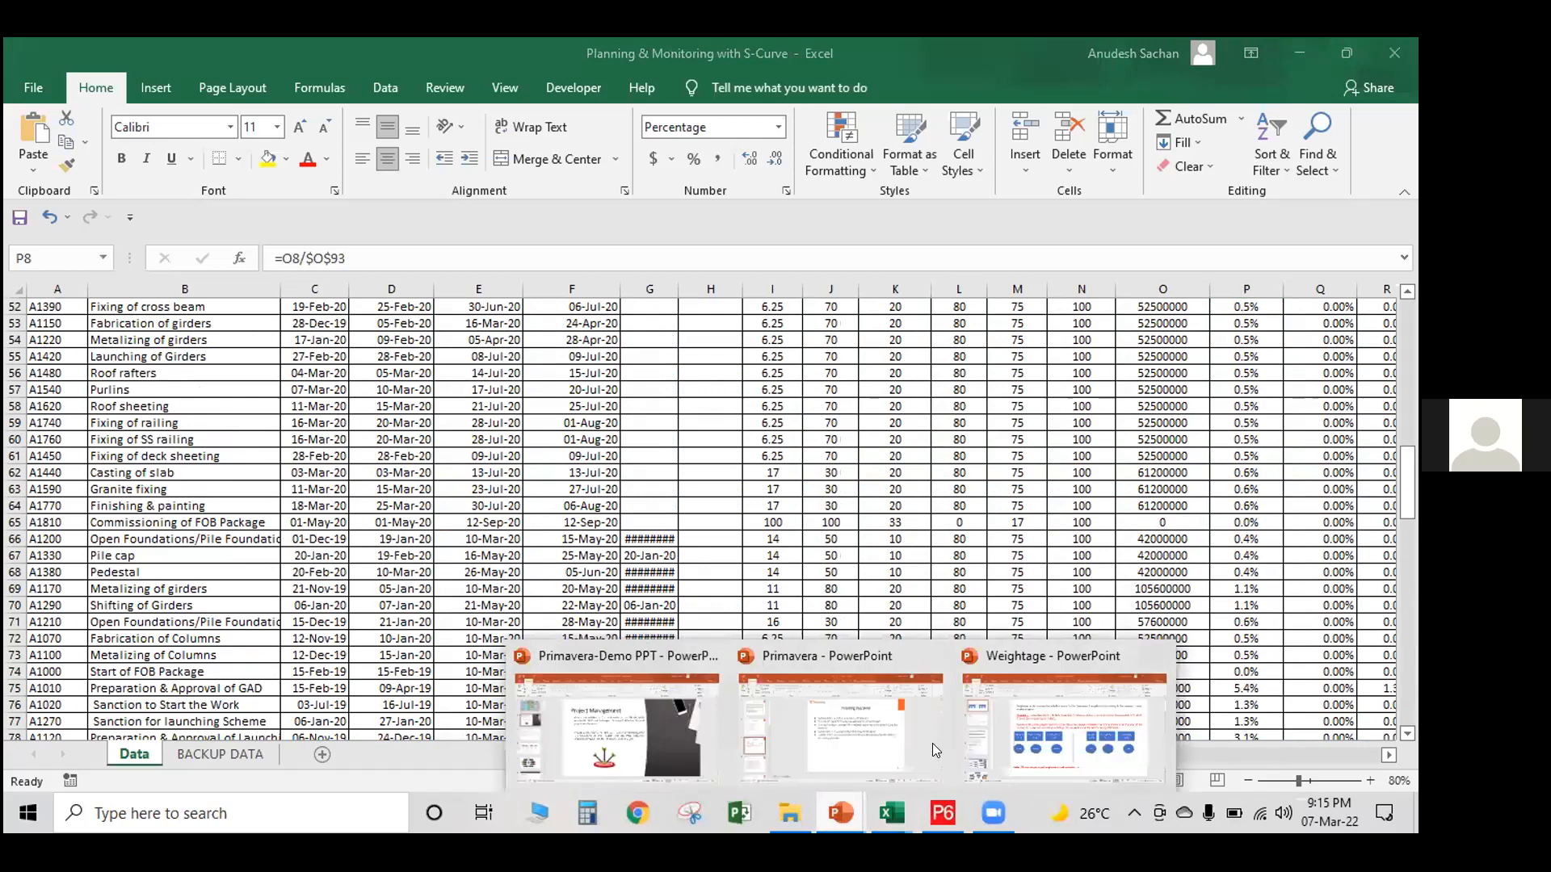
pyautogui.click(656, 720)
pyautogui.moveTo(834, 821)
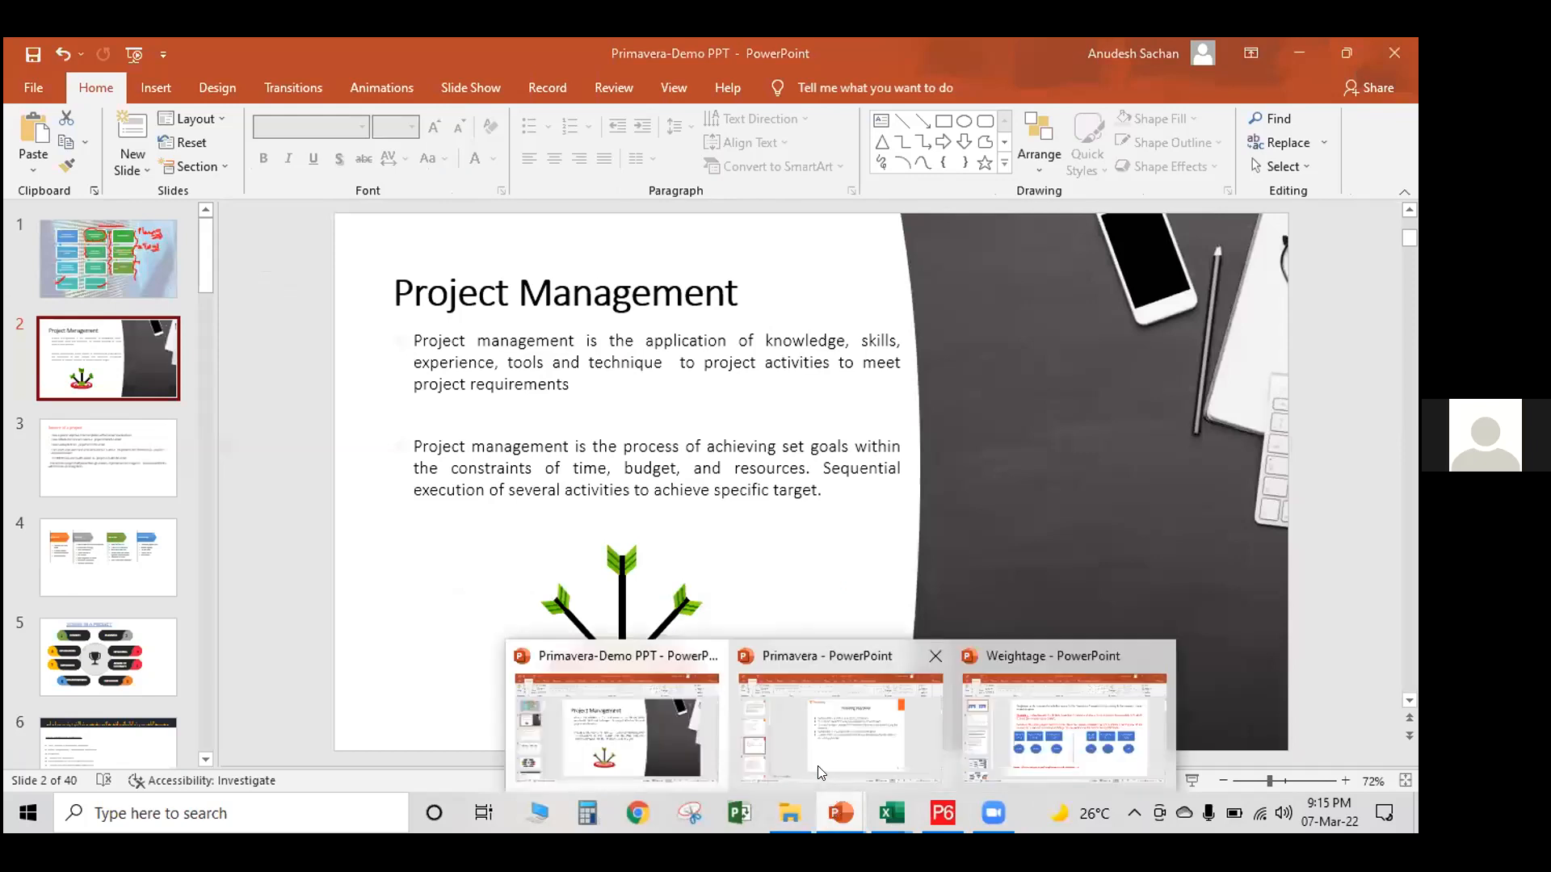
pyautogui.click(840, 727)
pyautogui.click(95, 267)
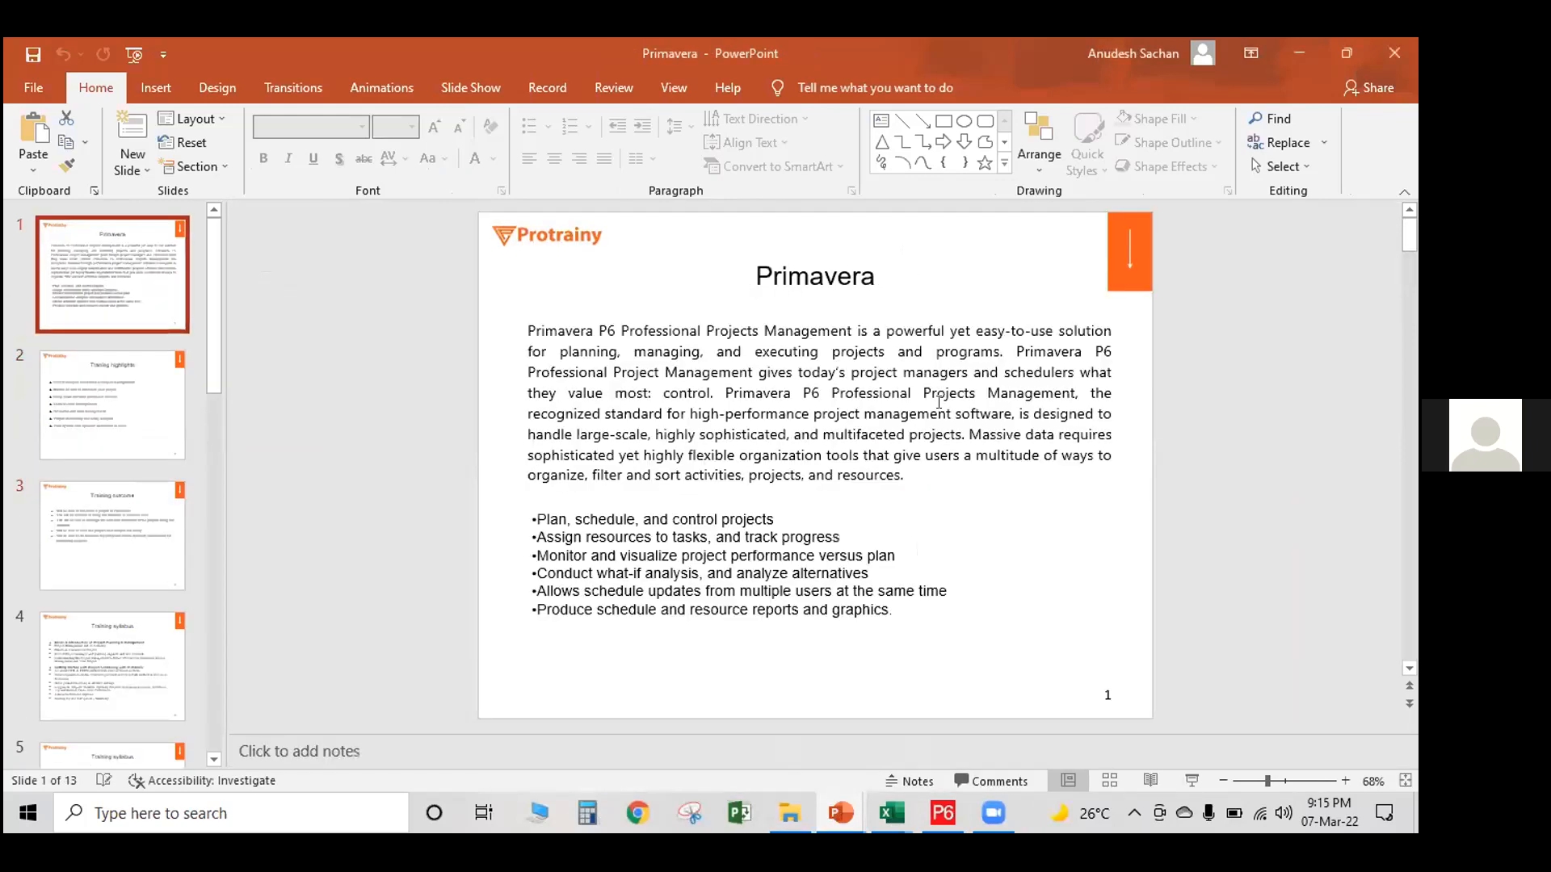
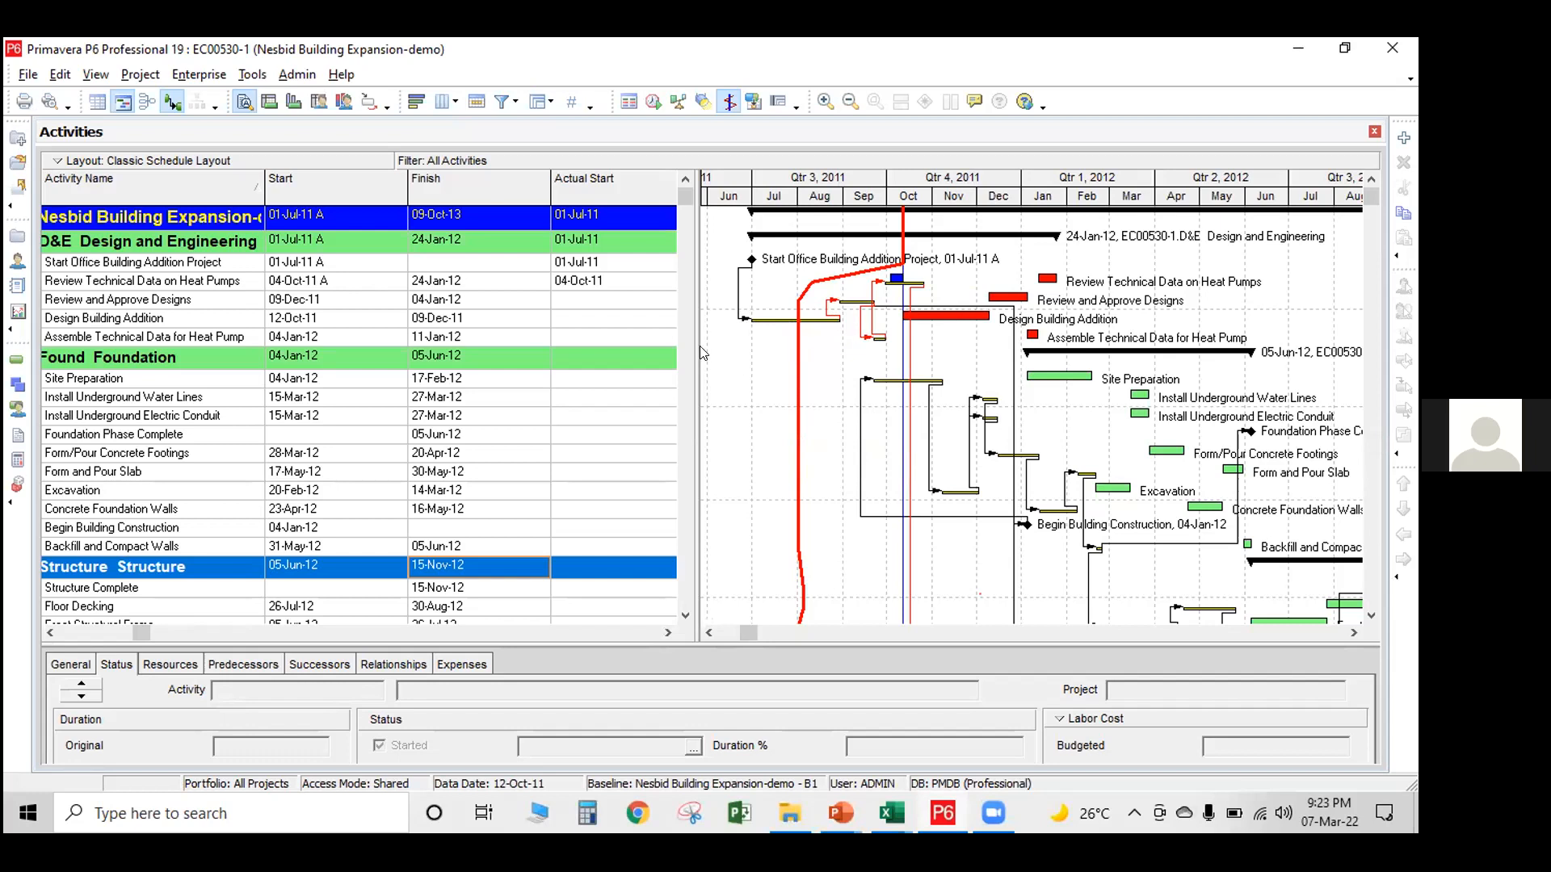
# Widen the activity table to reveal the Actual Finish column and sort the activities by Actual Start
pyautogui.moveTo(702, 349); pyautogui.dragTo(818, 354)
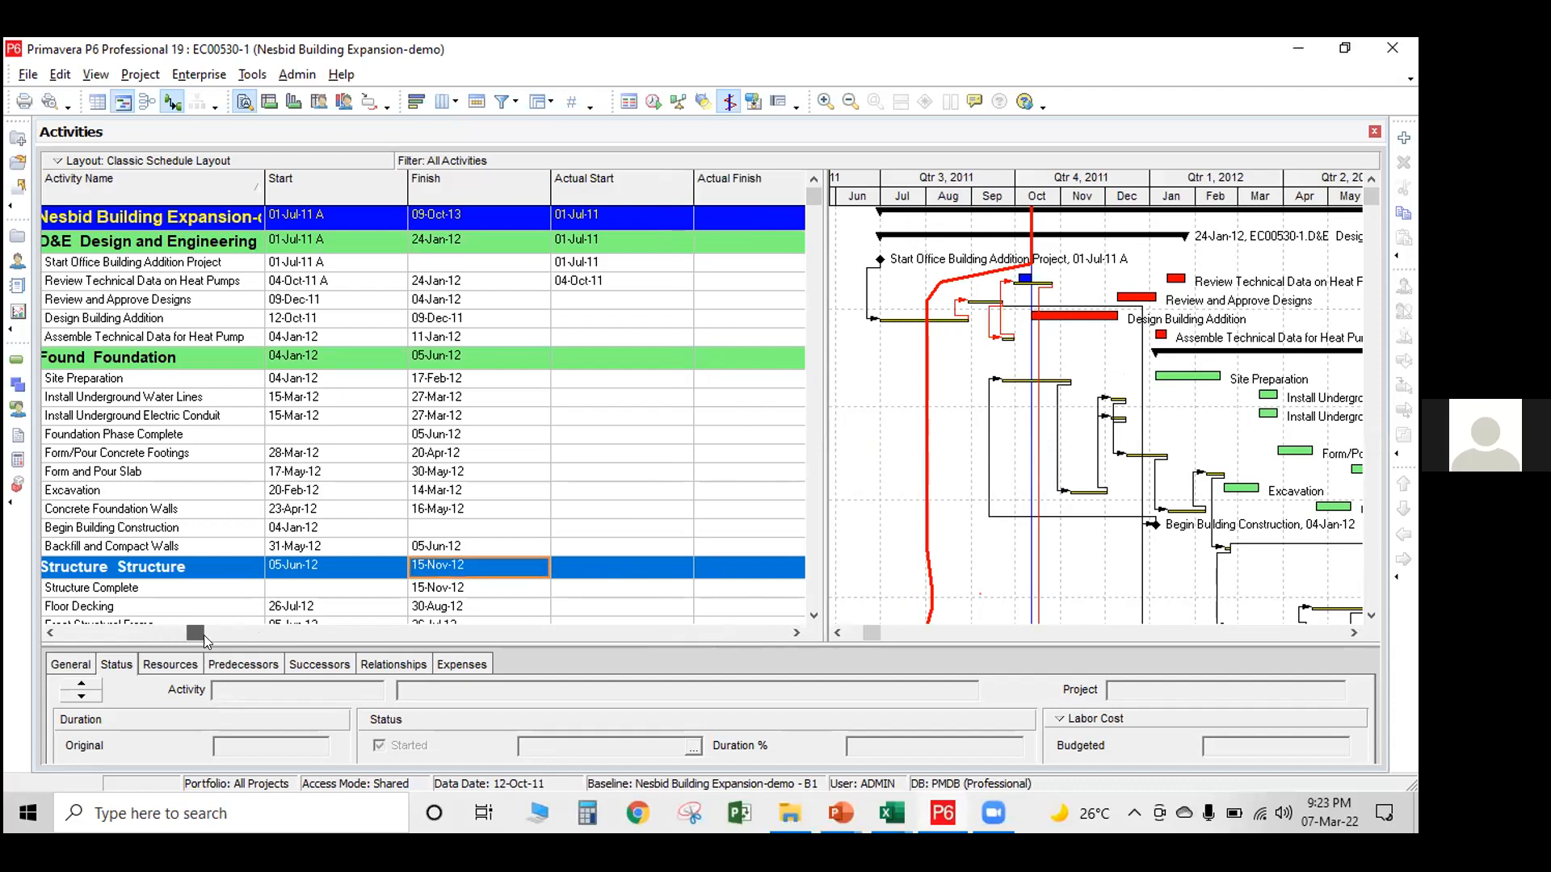
pyautogui.click(602, 188)
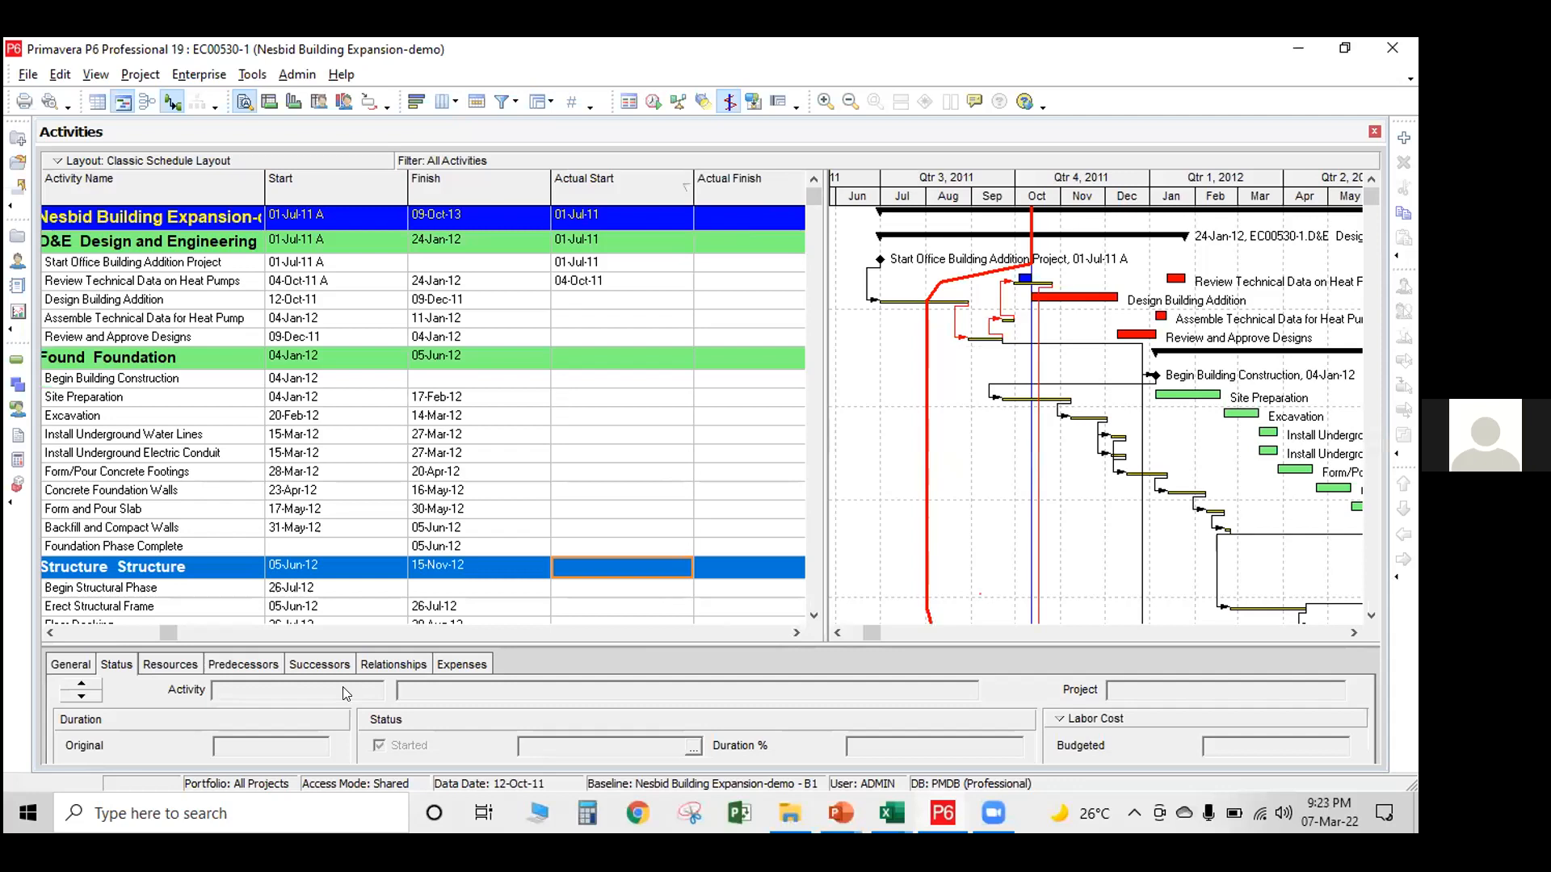
# Review the schedule's actual, early and late date columns and the baseline project start and finish variance columns, including Assemble Technical Data for Heat Pump
pyautogui.moveTo(158, 628); pyautogui.dragTo(266, 633)
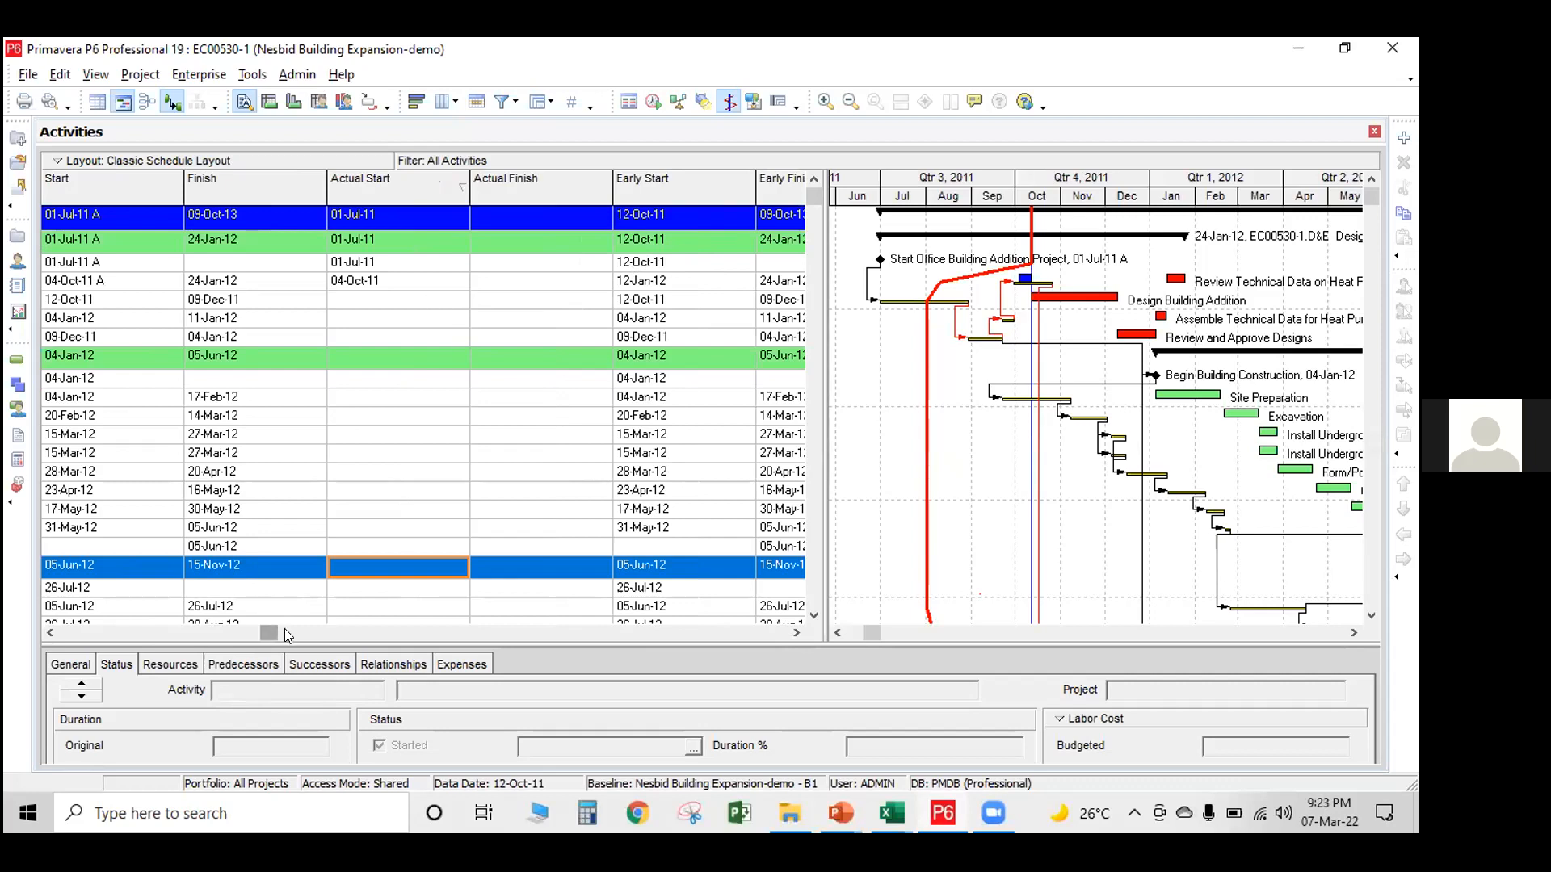
pyautogui.moveTo(285, 630); pyautogui.dragTo(335, 625)
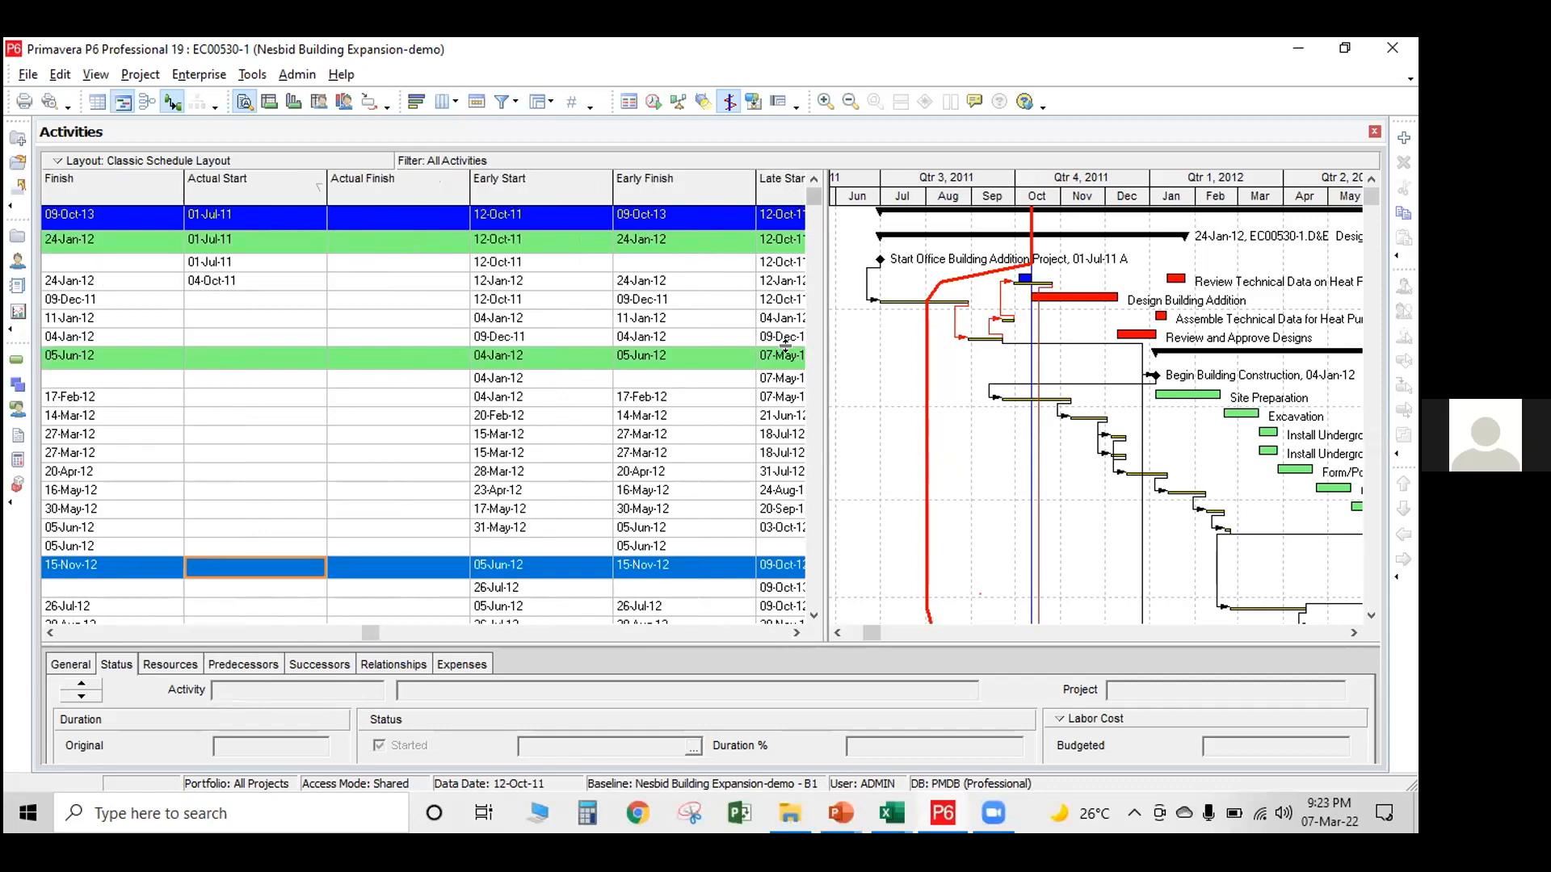
pyautogui.click(796, 633)
pyautogui.click(797, 632)
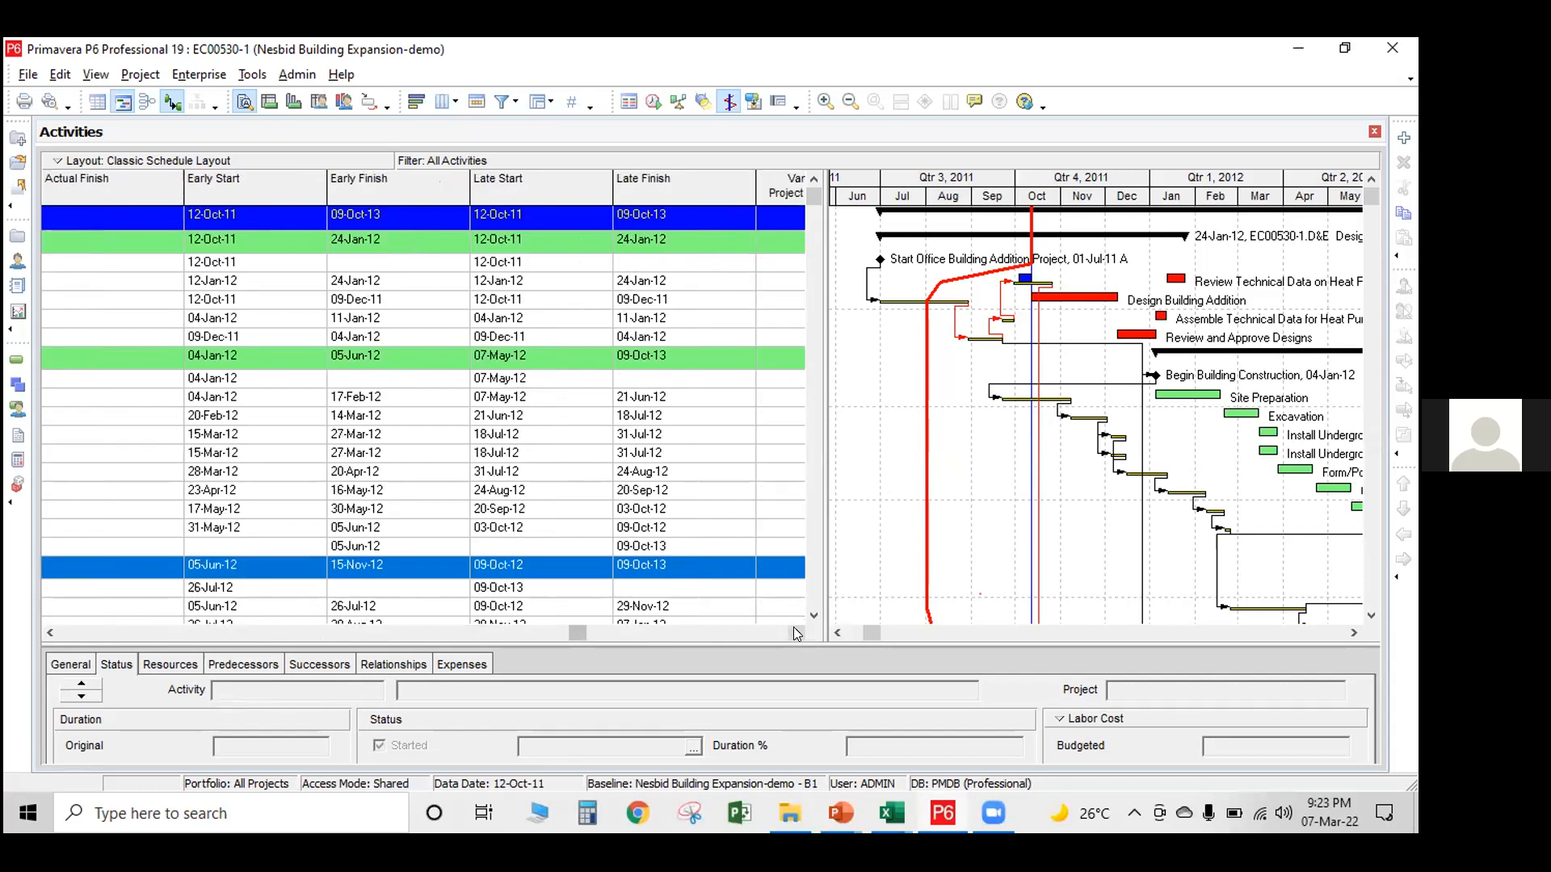
pyautogui.click(796, 633)
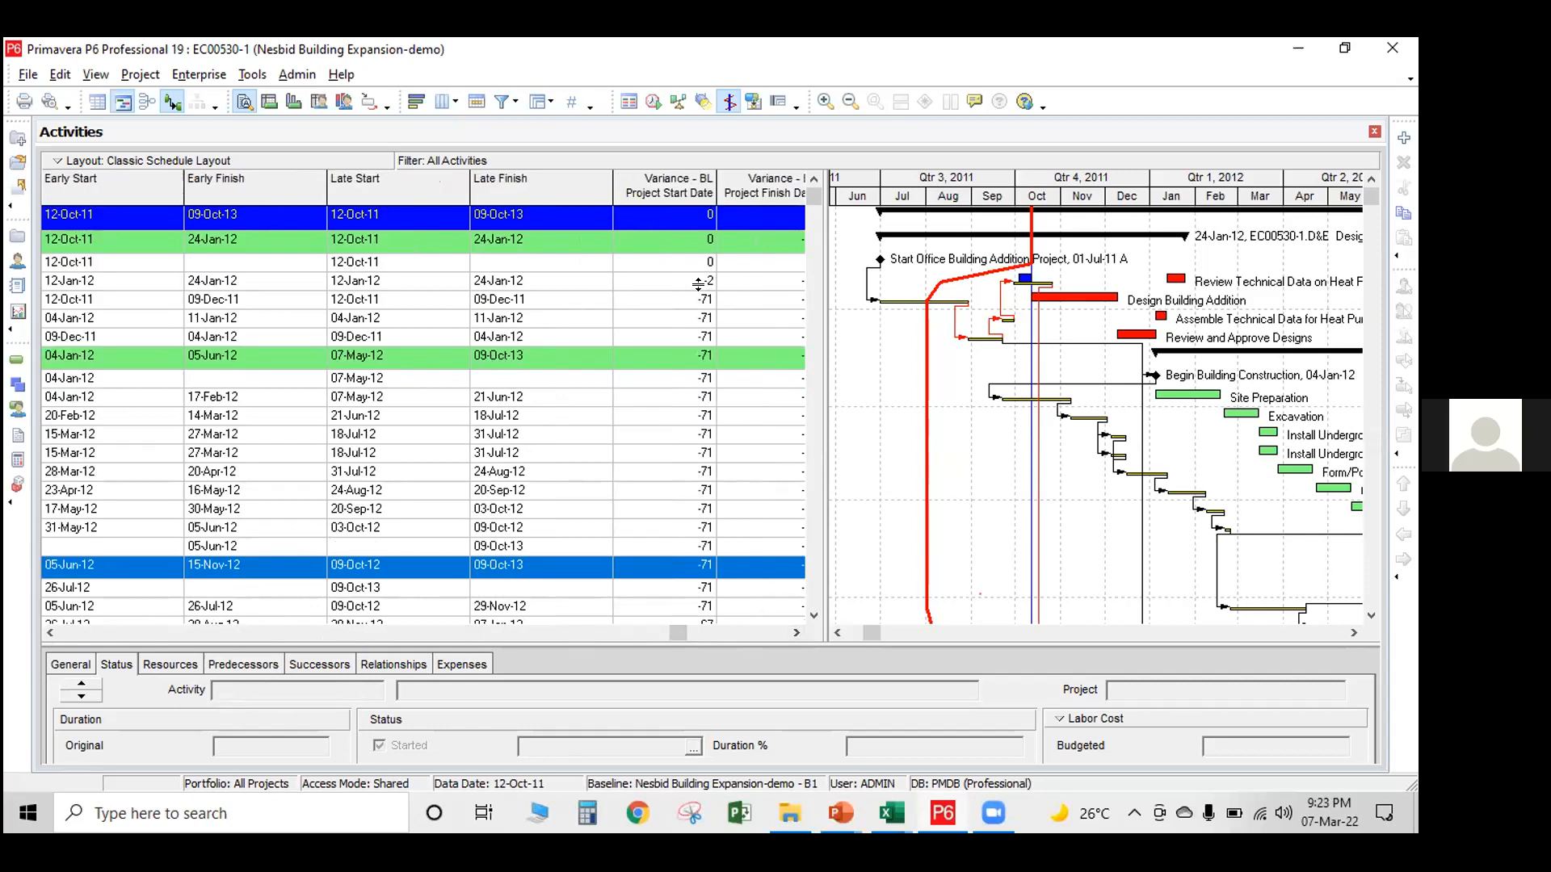
pyautogui.click(701, 319)
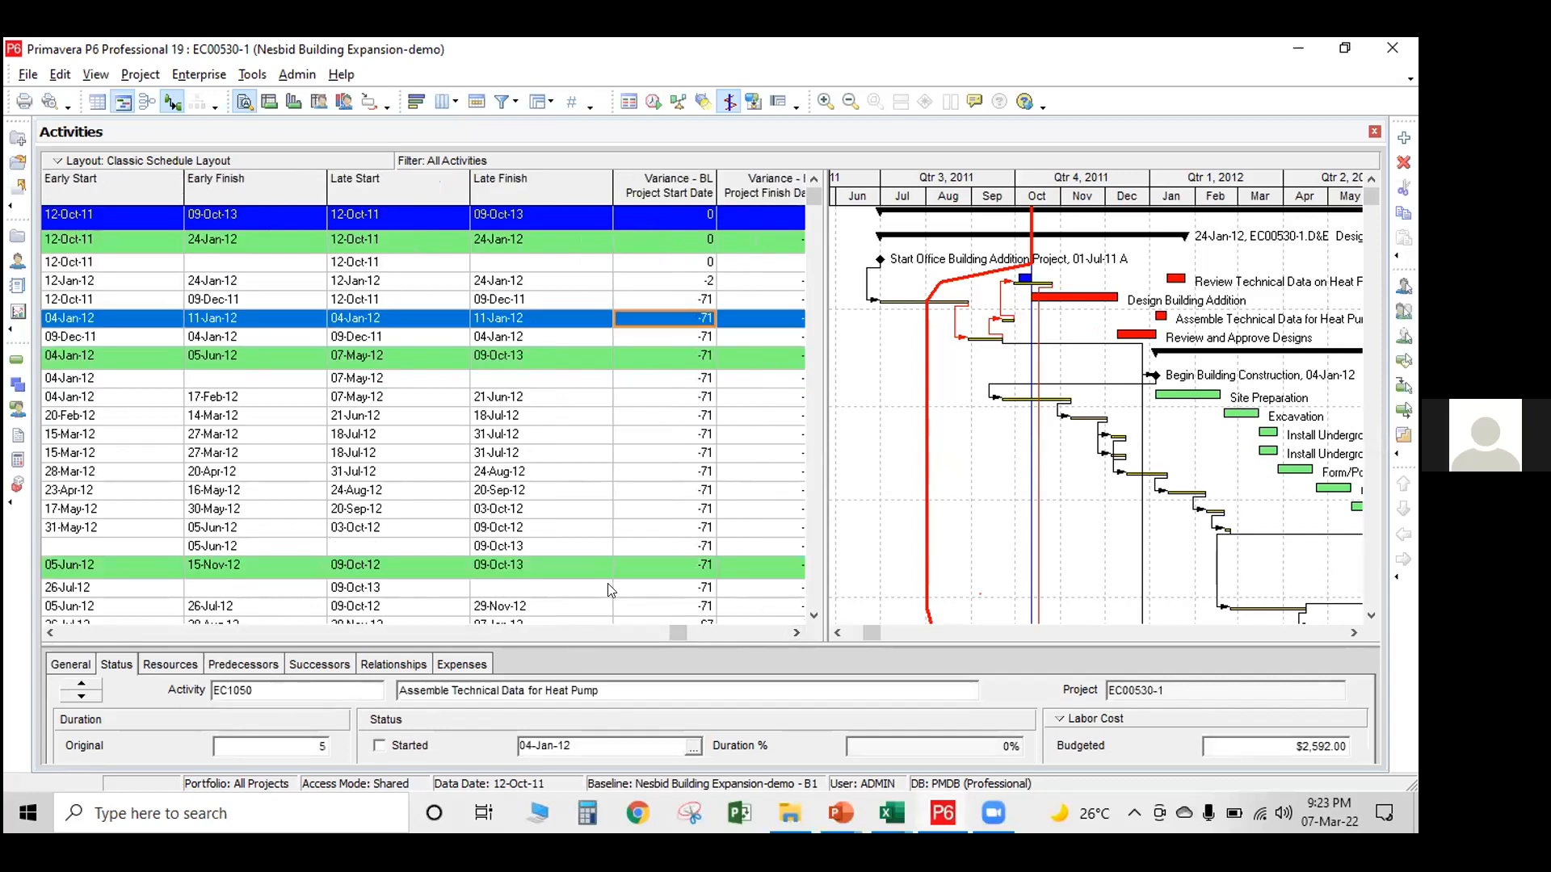
pyautogui.moveTo(659, 633); pyautogui.dragTo(484, 643)
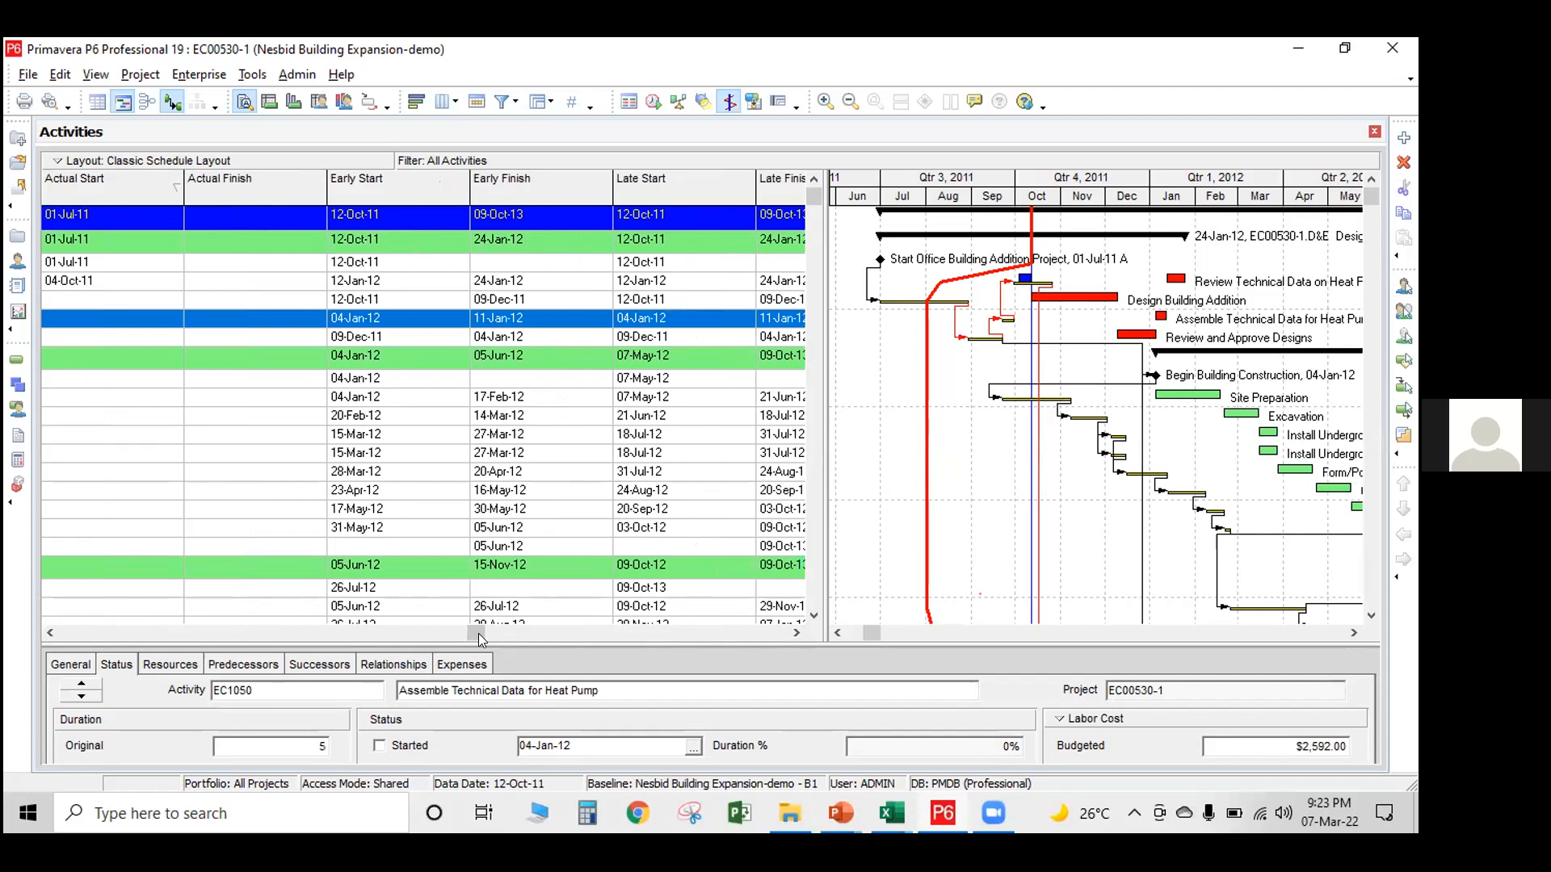
pyautogui.moveTo(487, 636); pyautogui.dragTo(737, 644)
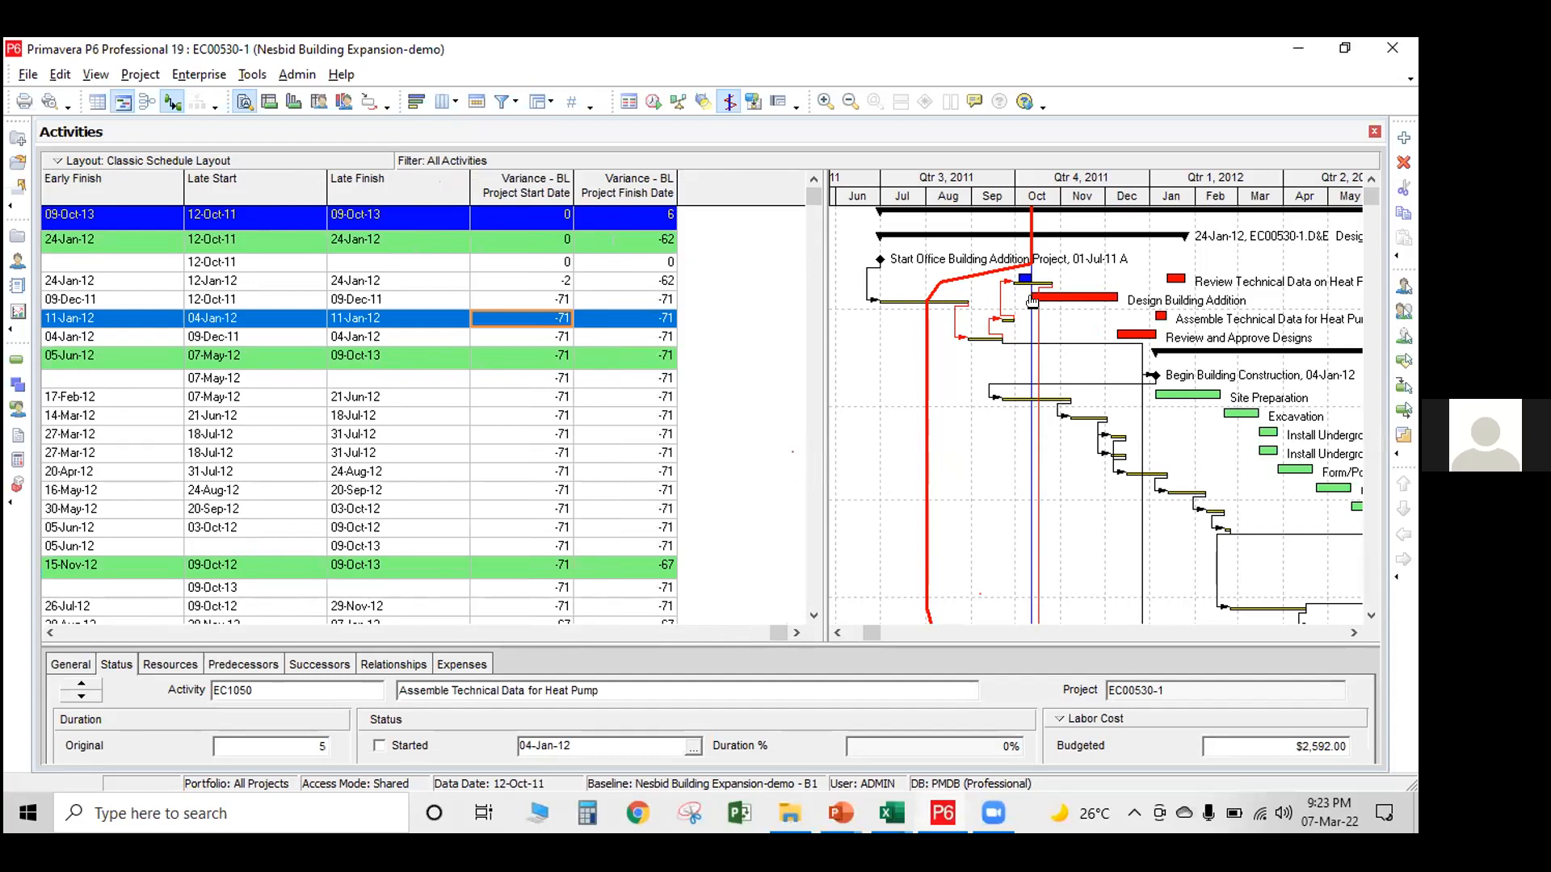
pyautogui.moveTo(782, 635); pyautogui.dragTo(245, 672)
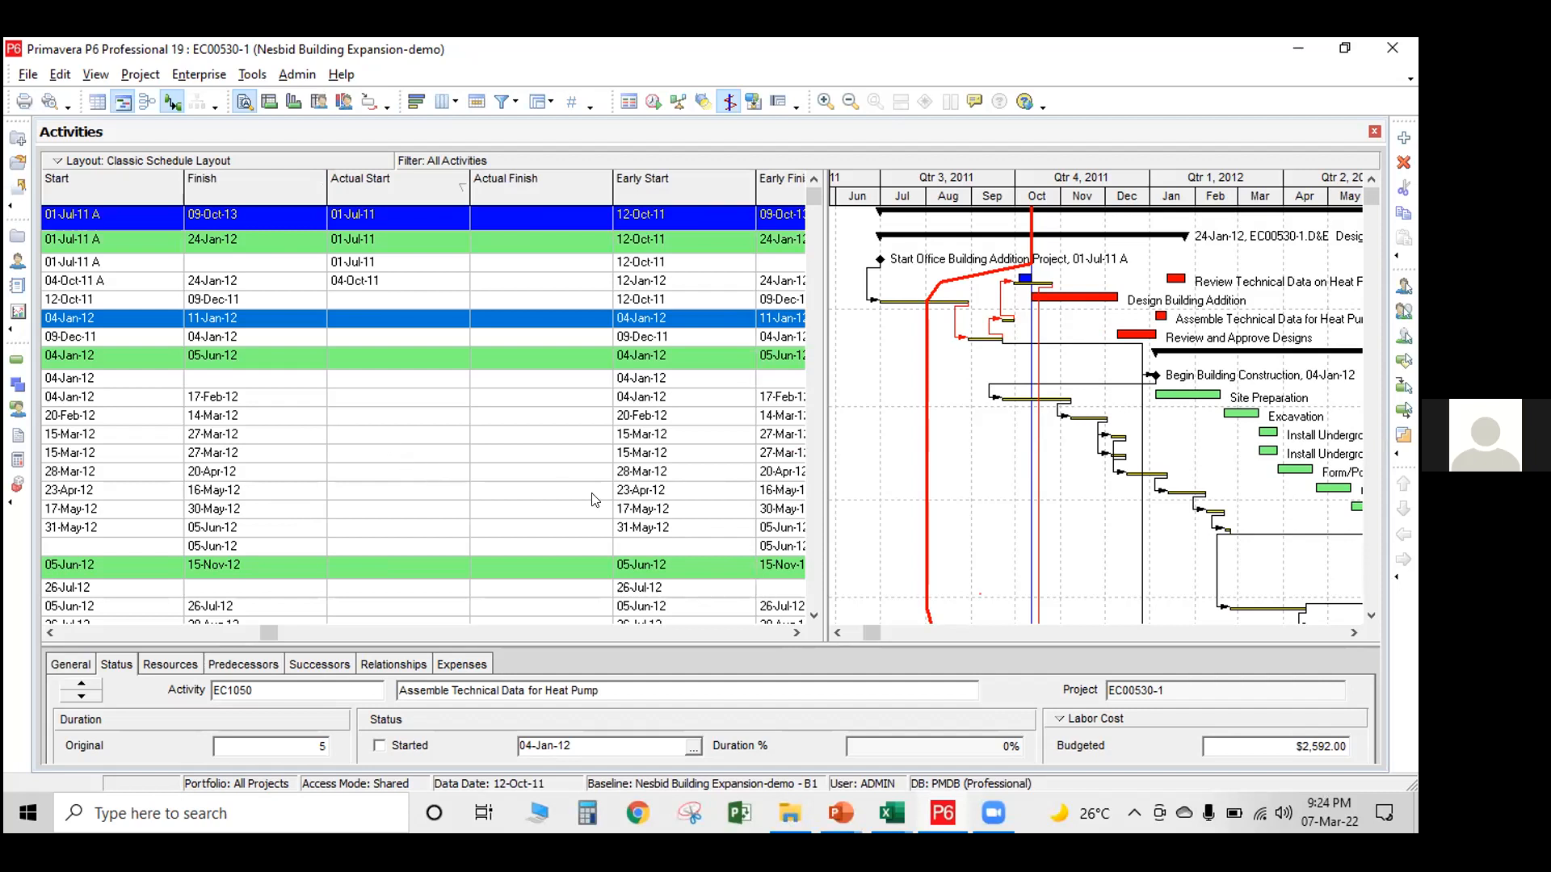
pyautogui.click(901, 816)
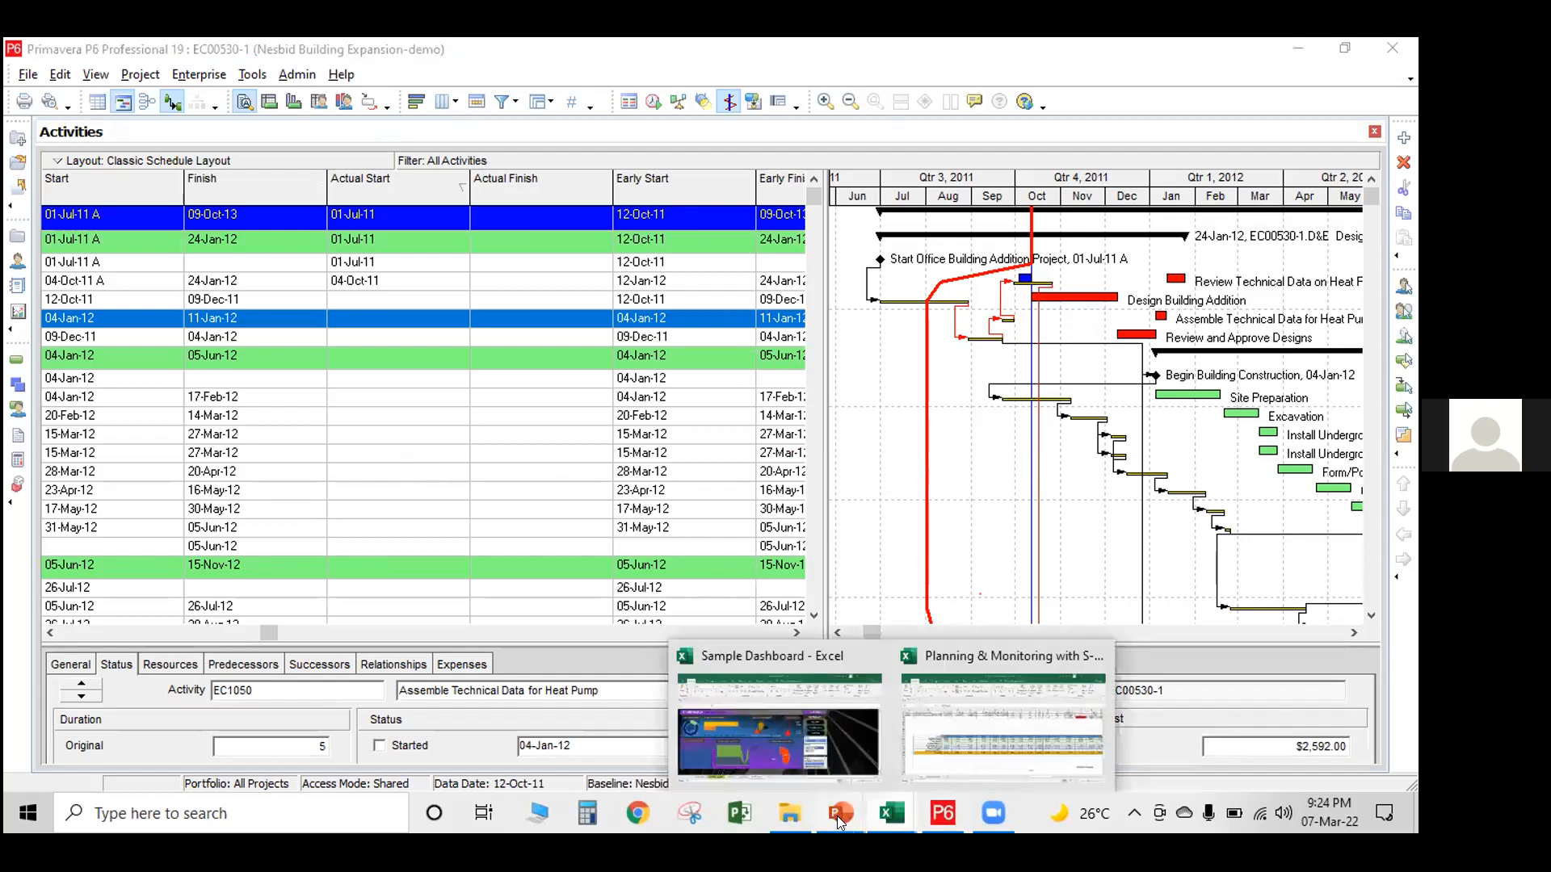
pyautogui.moveTo(841, 821)
pyautogui.click(622, 361)
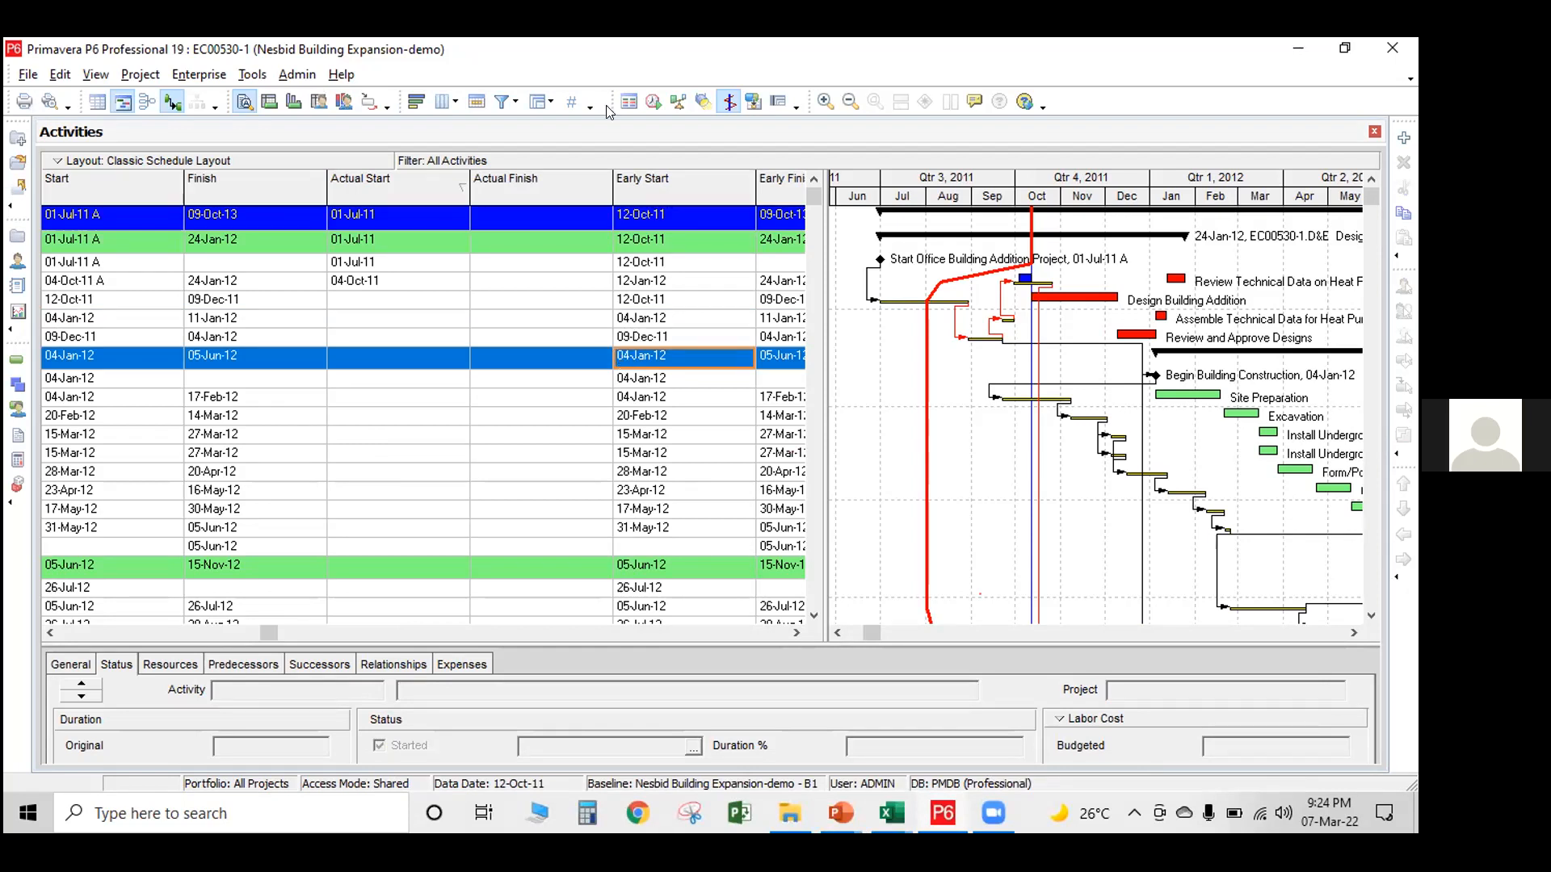
pyautogui.click(601, 76)
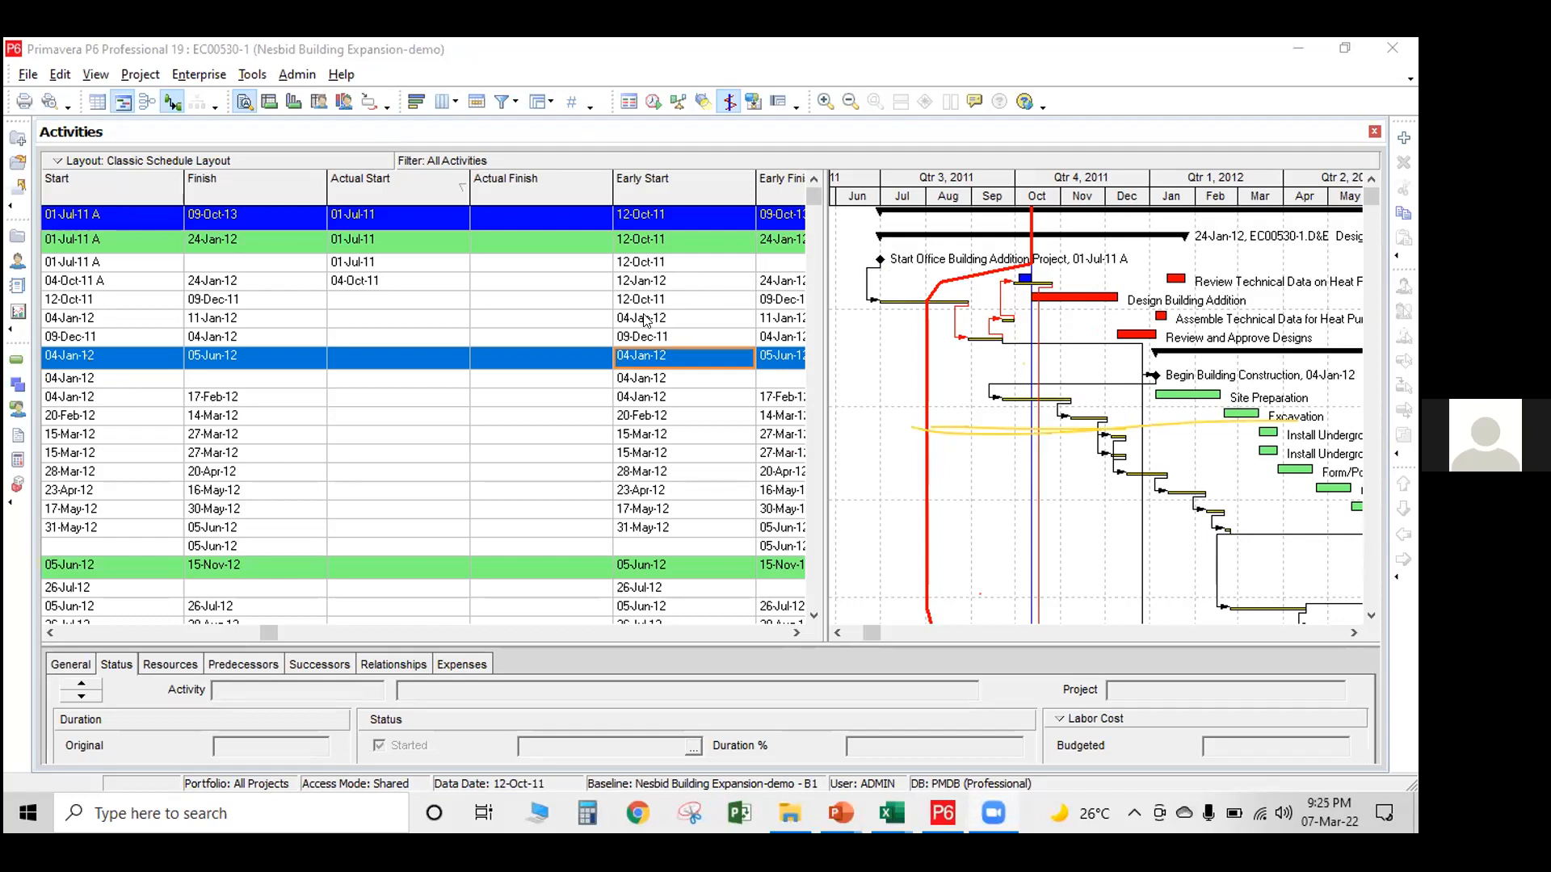
# Go through the Design and Engineering activities by ID and name, checking the status details of each
pyautogui.moveTo(269, 632); pyautogui.dragTo(40, 661)
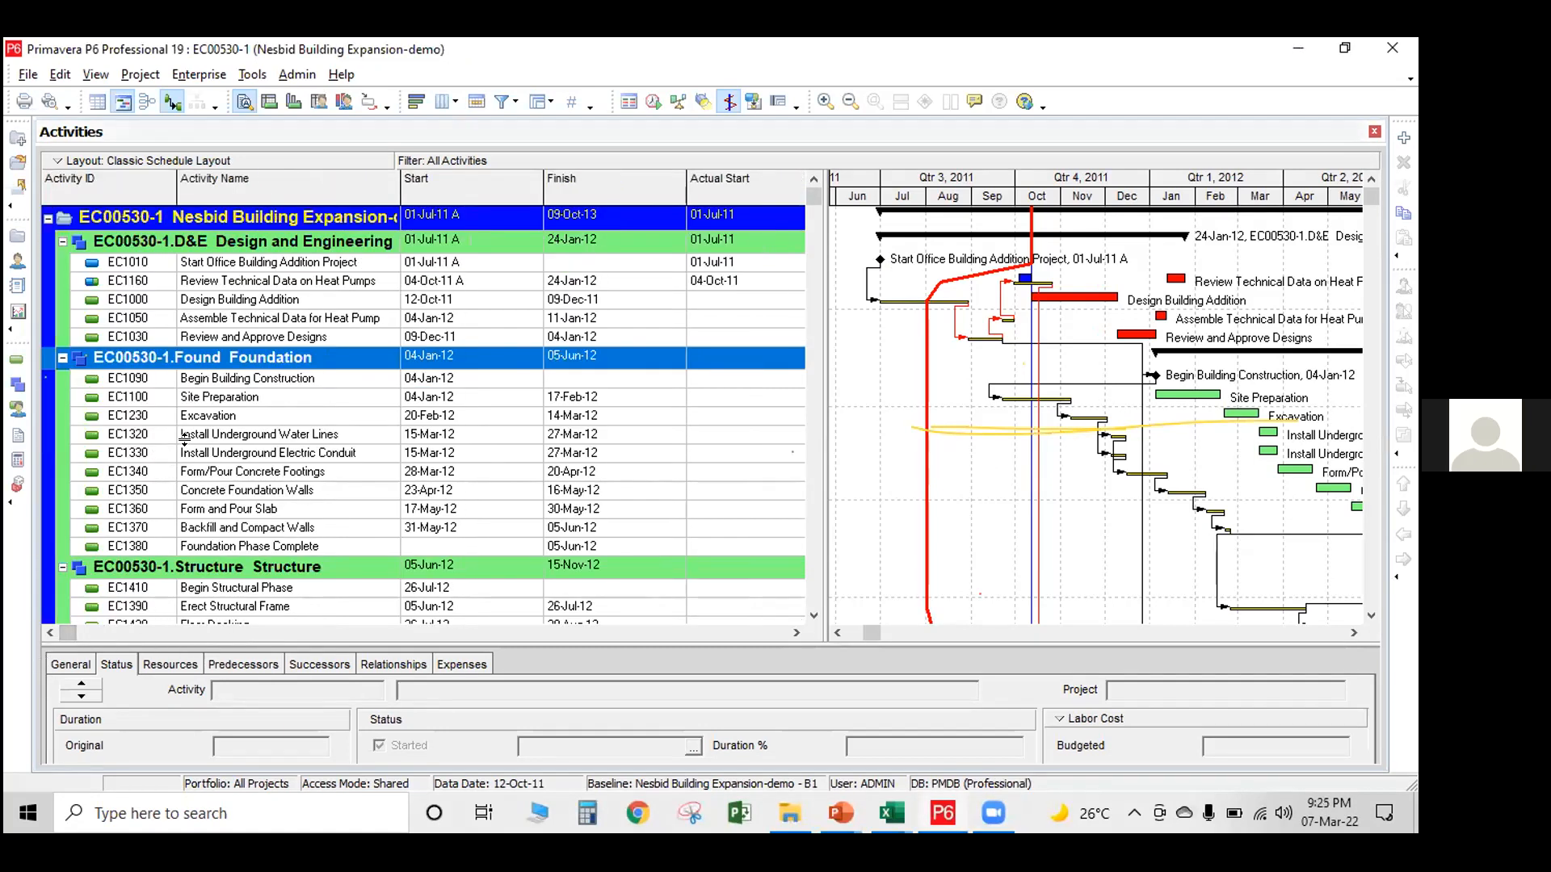
pyautogui.click(257, 265)
pyautogui.click(254, 284)
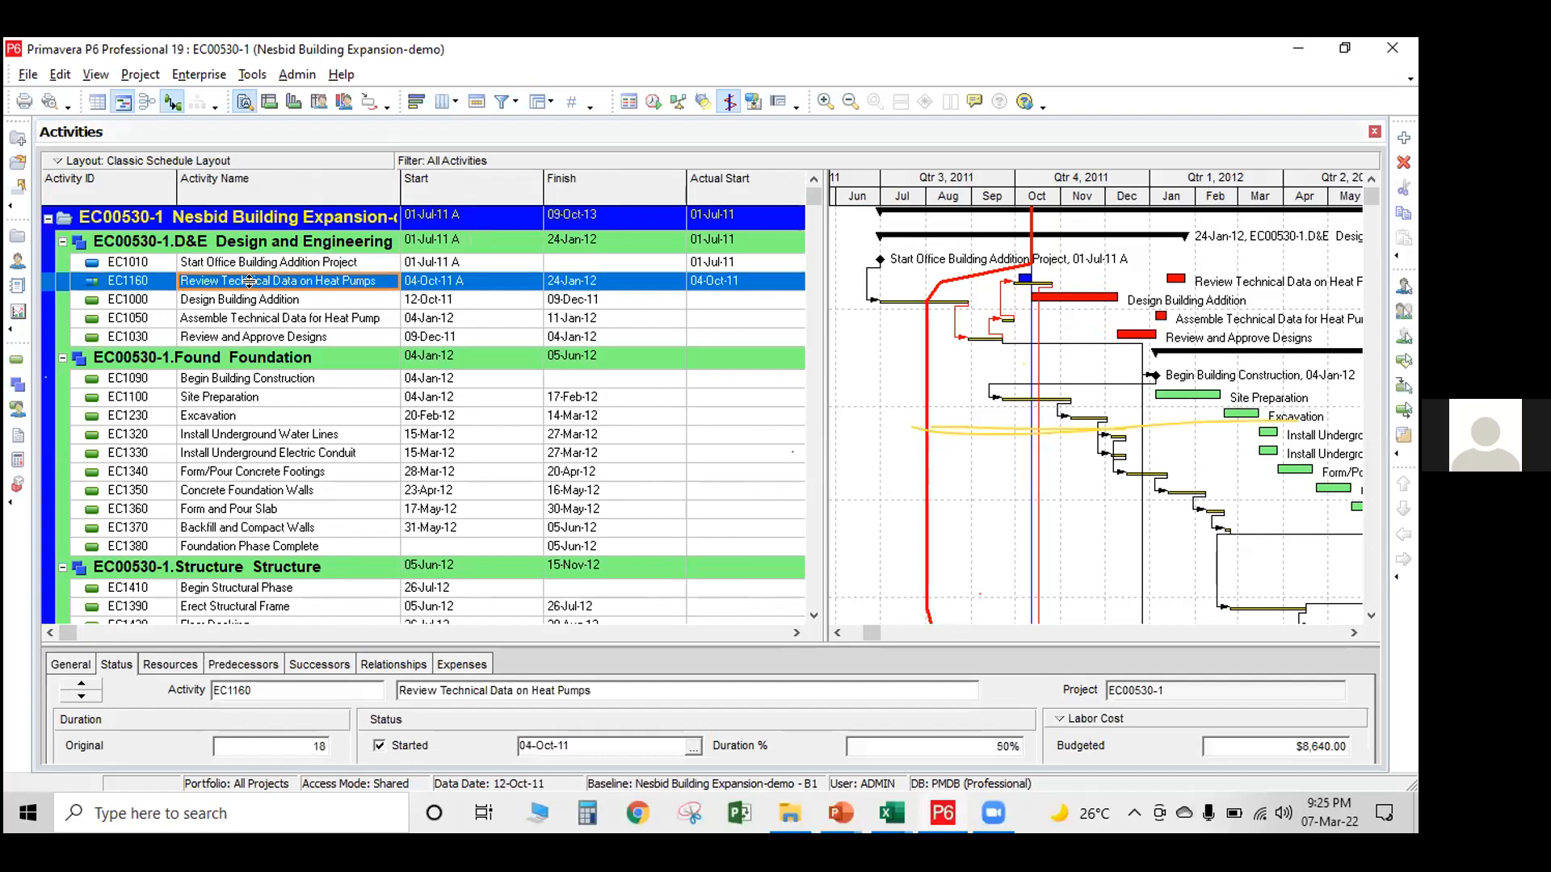
pyautogui.click(259, 303)
pyautogui.click(262, 318)
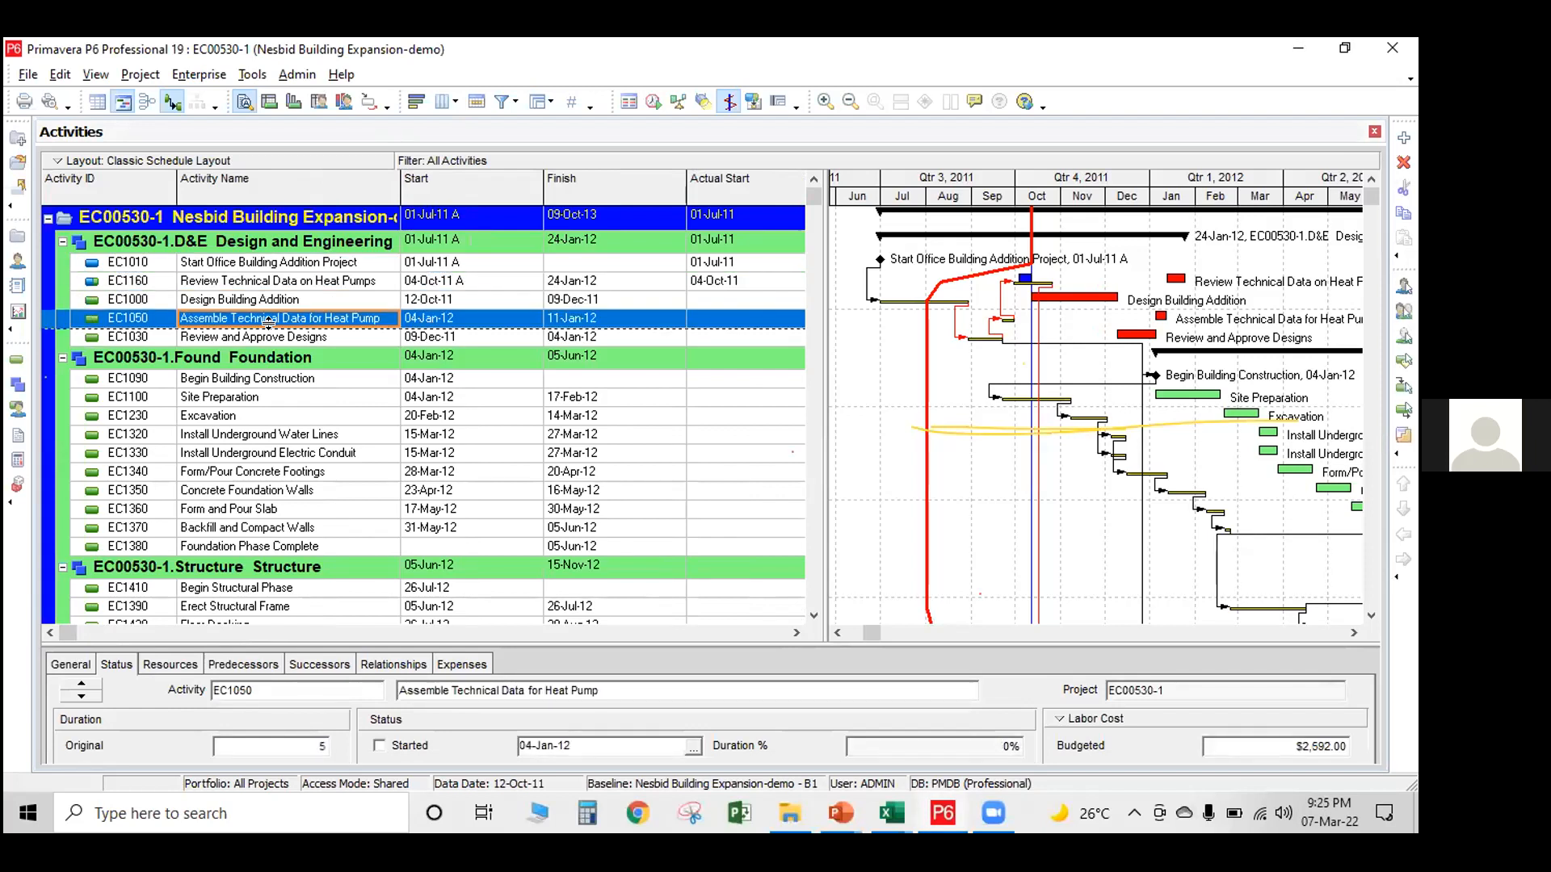
pyautogui.click(280, 337)
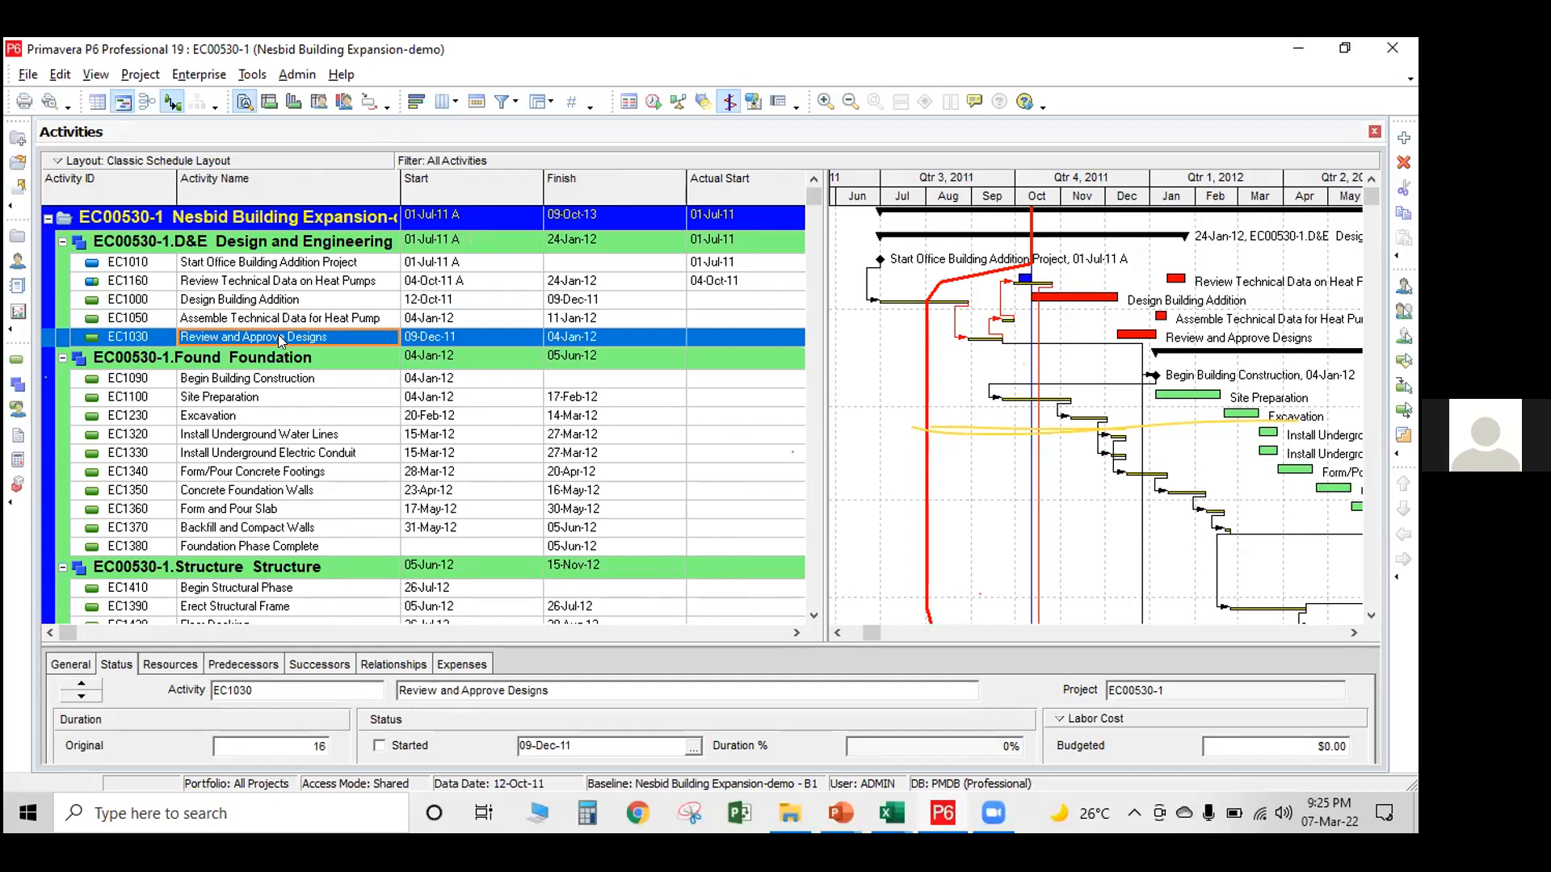
pyautogui.click(277, 264)
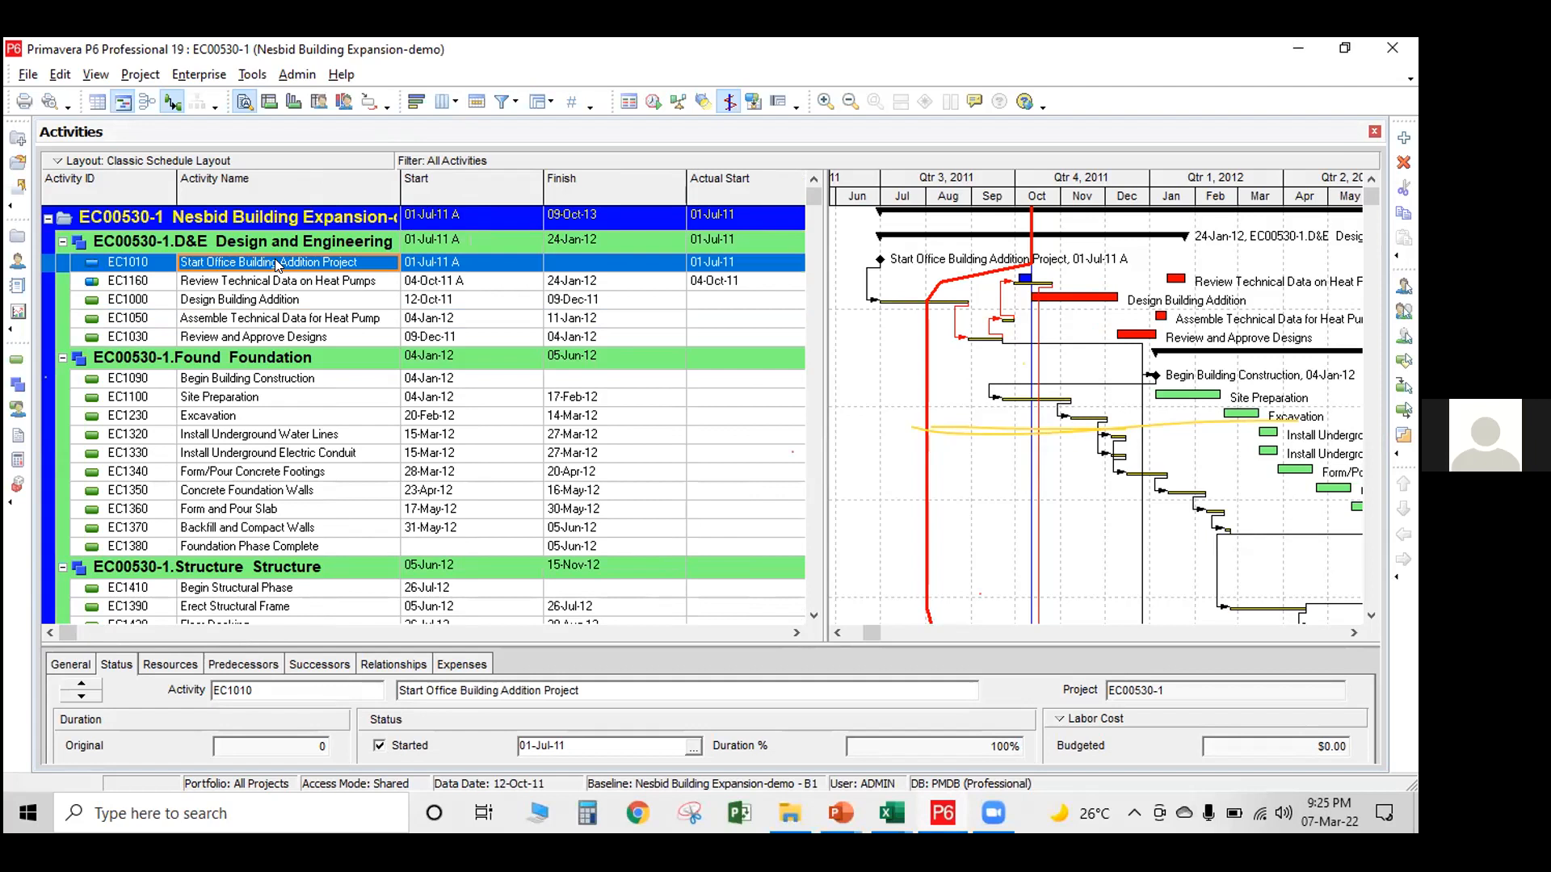
pyautogui.click(545, 136)
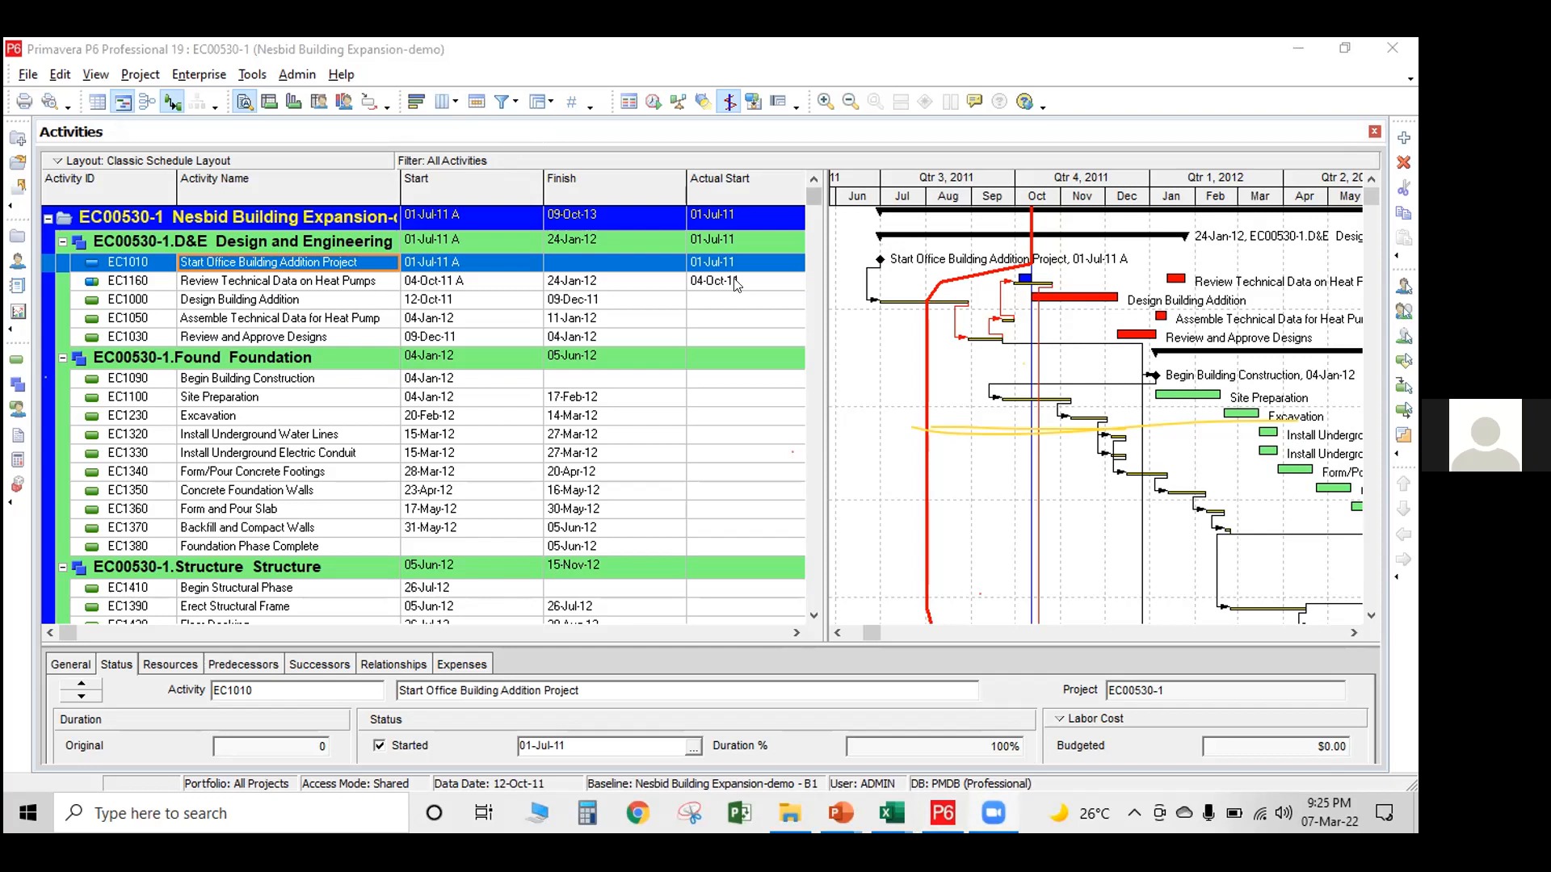
# Check the dates and status details of Design Building Addition and the Foundation activities, including Begin Building Construction, Site Preparation and Excavation
pyautogui.click(631, 311)
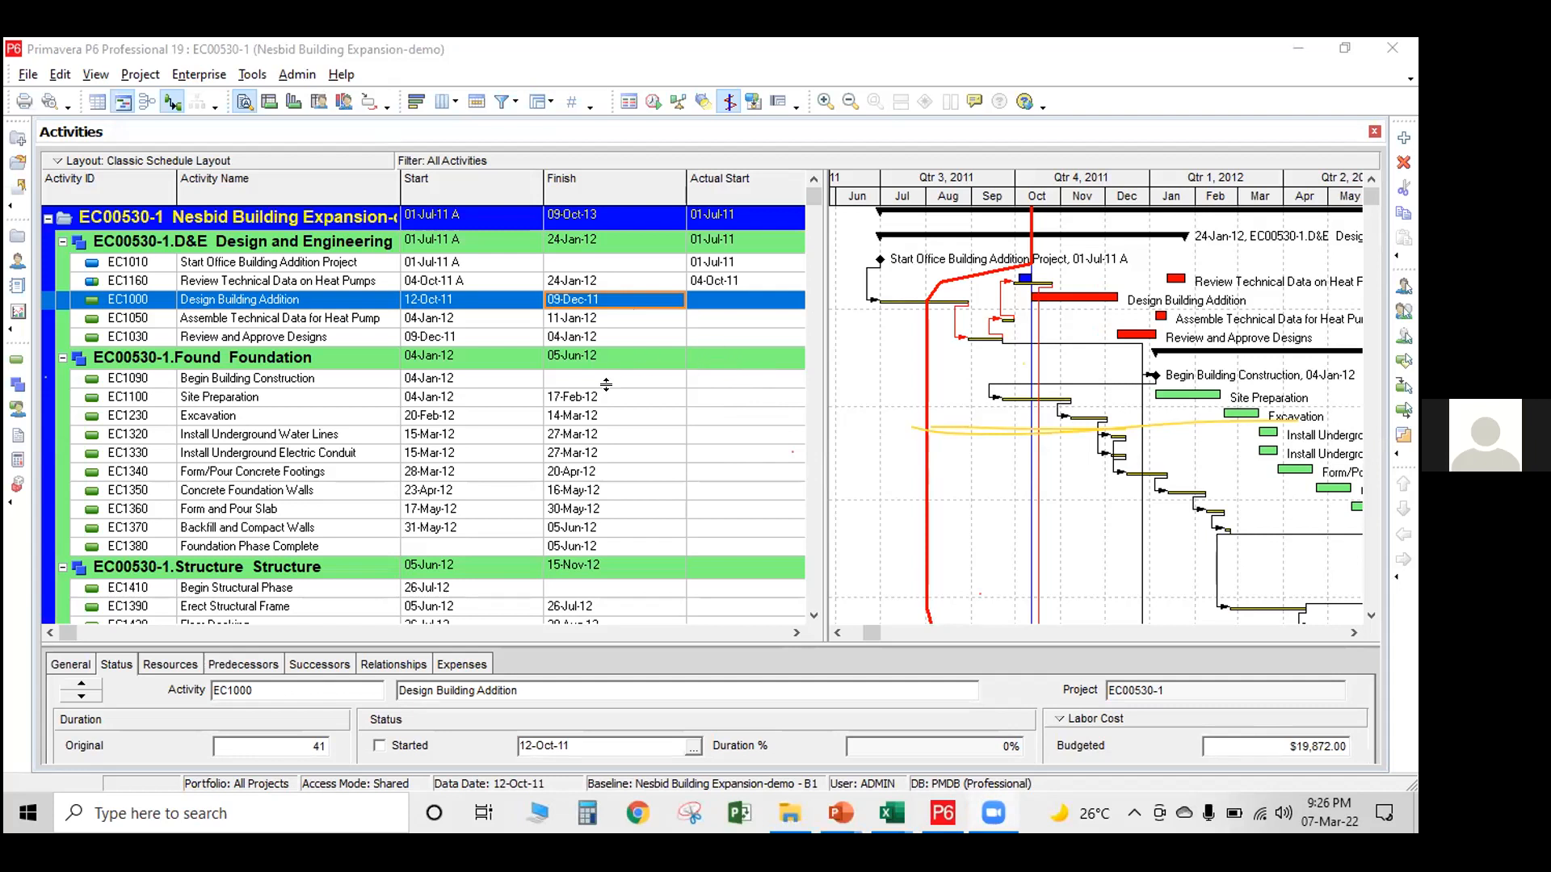
pyautogui.click(587, 420)
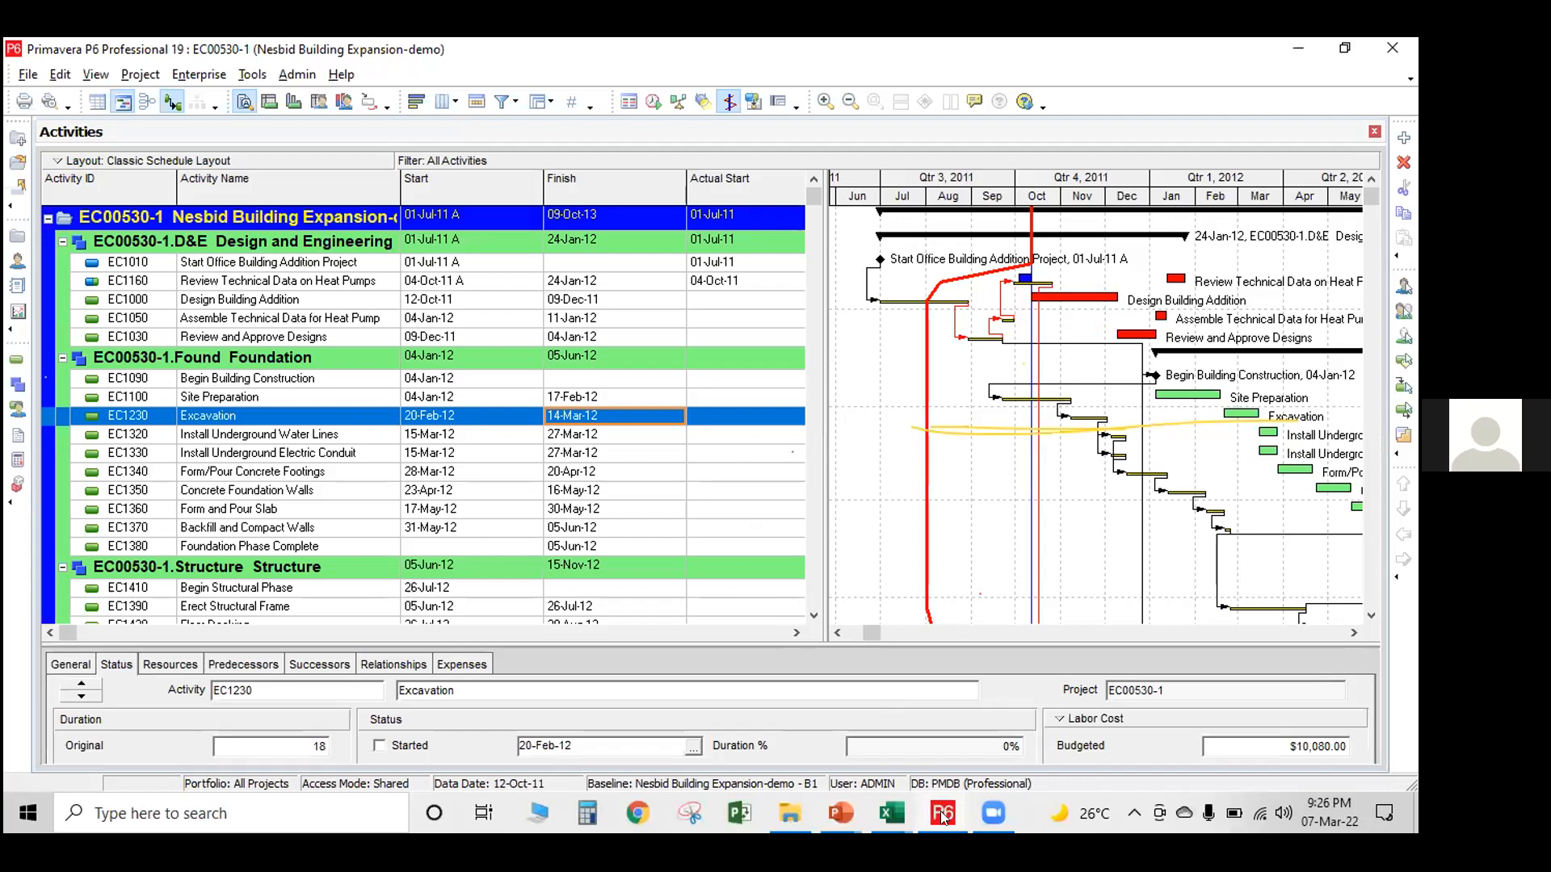
pyautogui.click(842, 811)
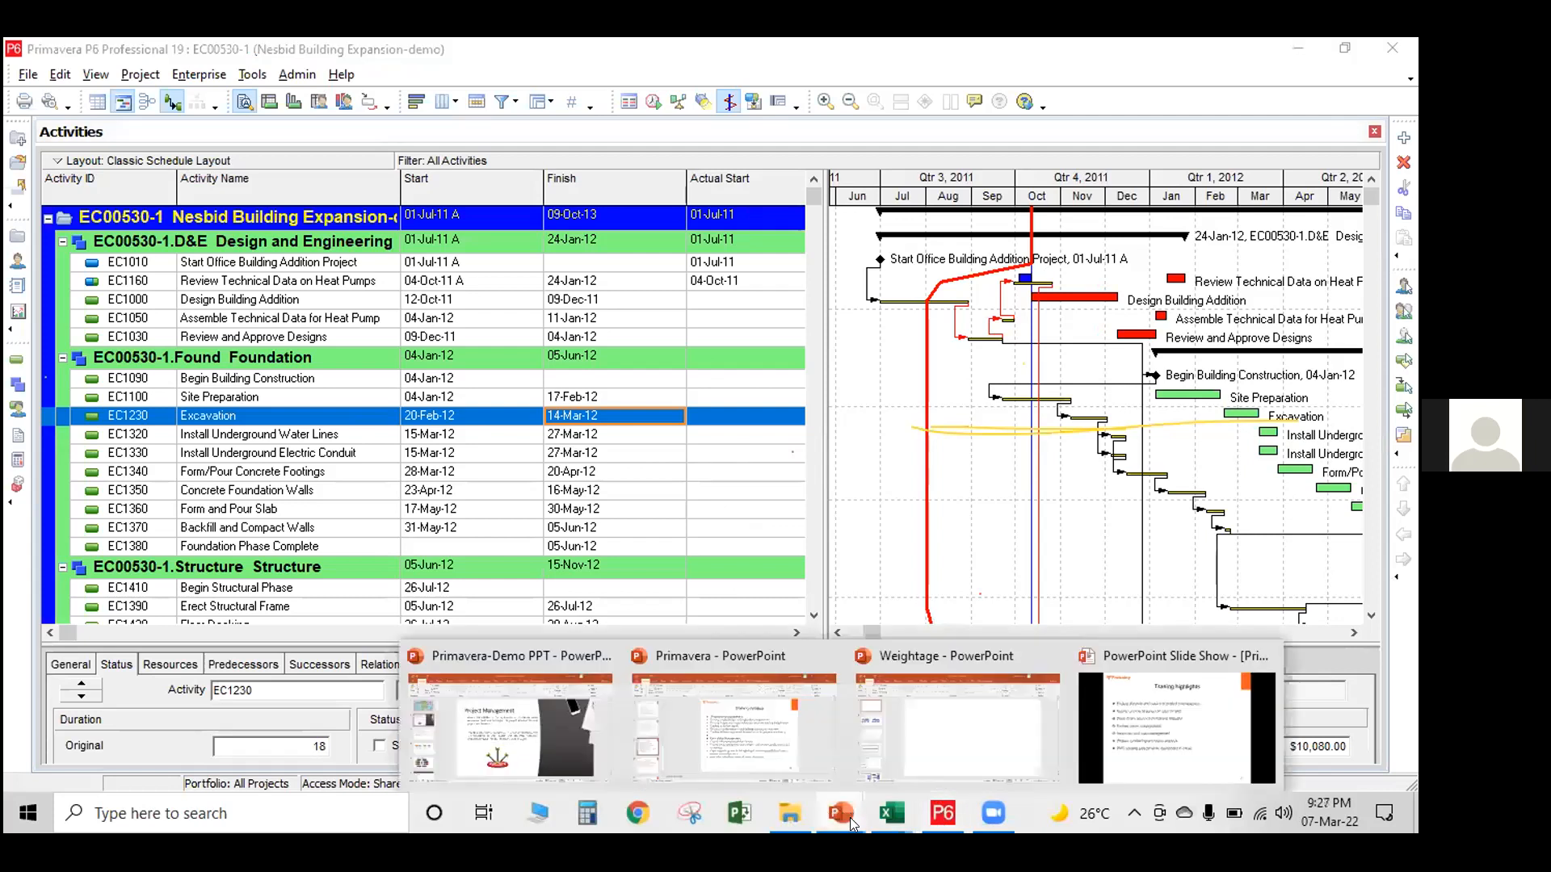
pyautogui.click(646, 454)
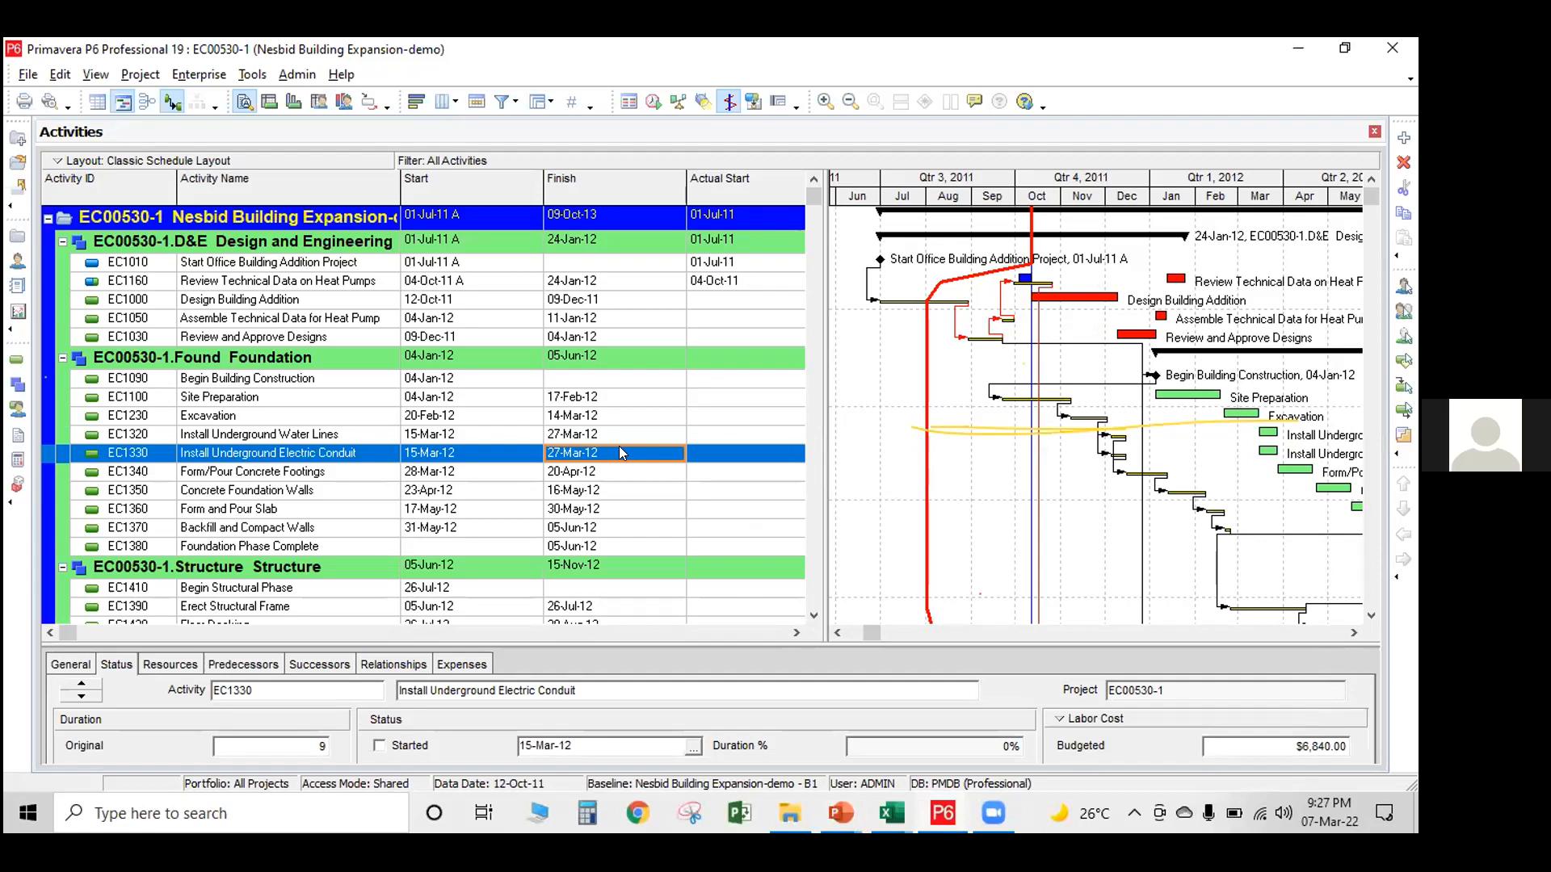
pyautogui.click(551, 362)
pyautogui.click(565, 381)
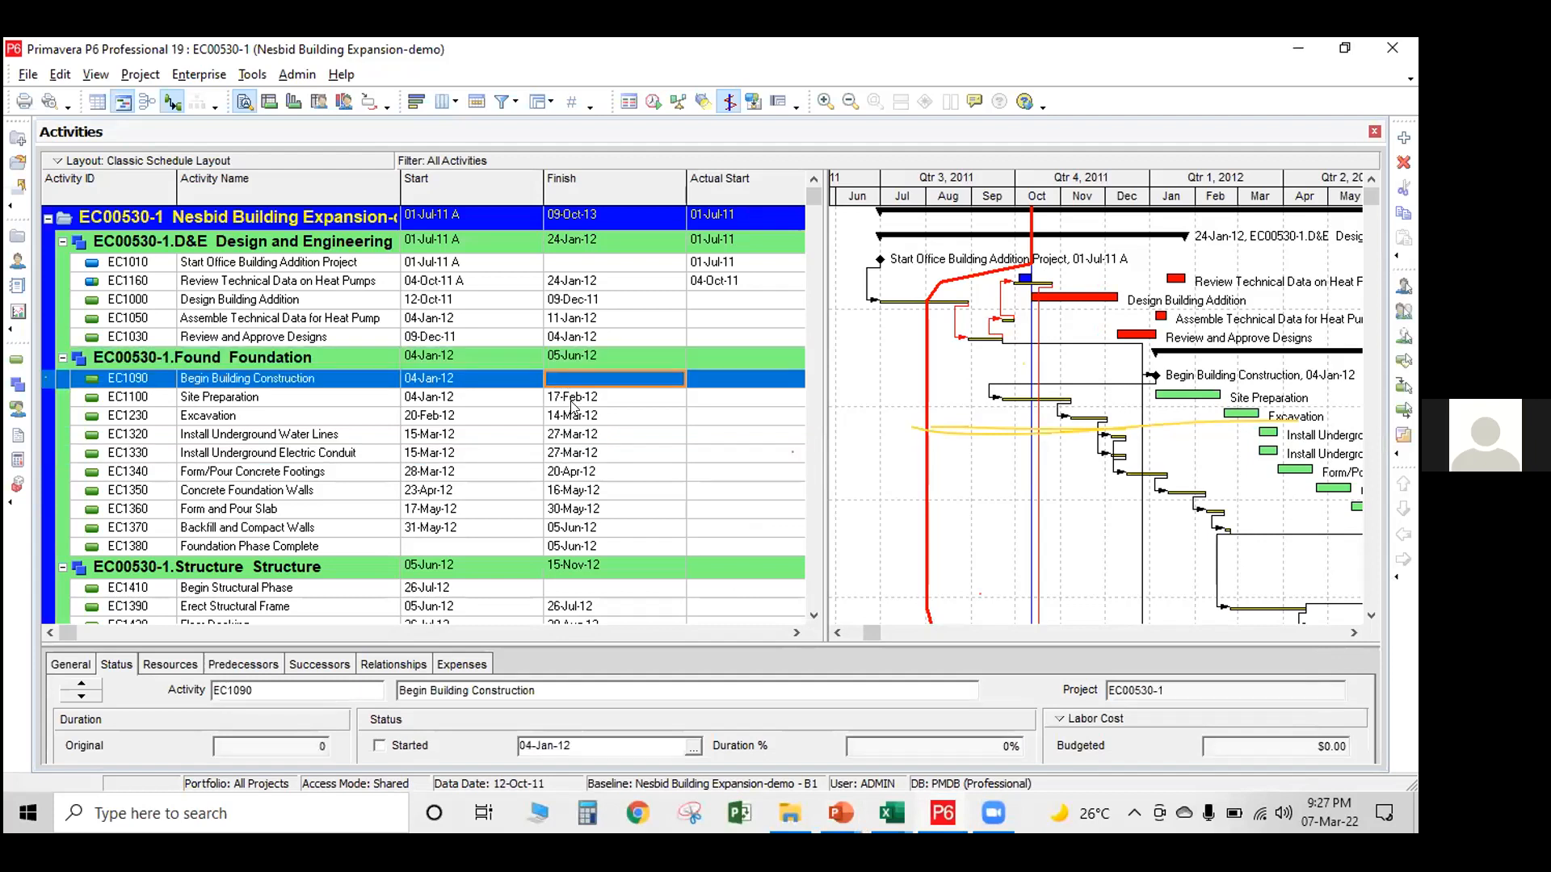
pyautogui.click(573, 400)
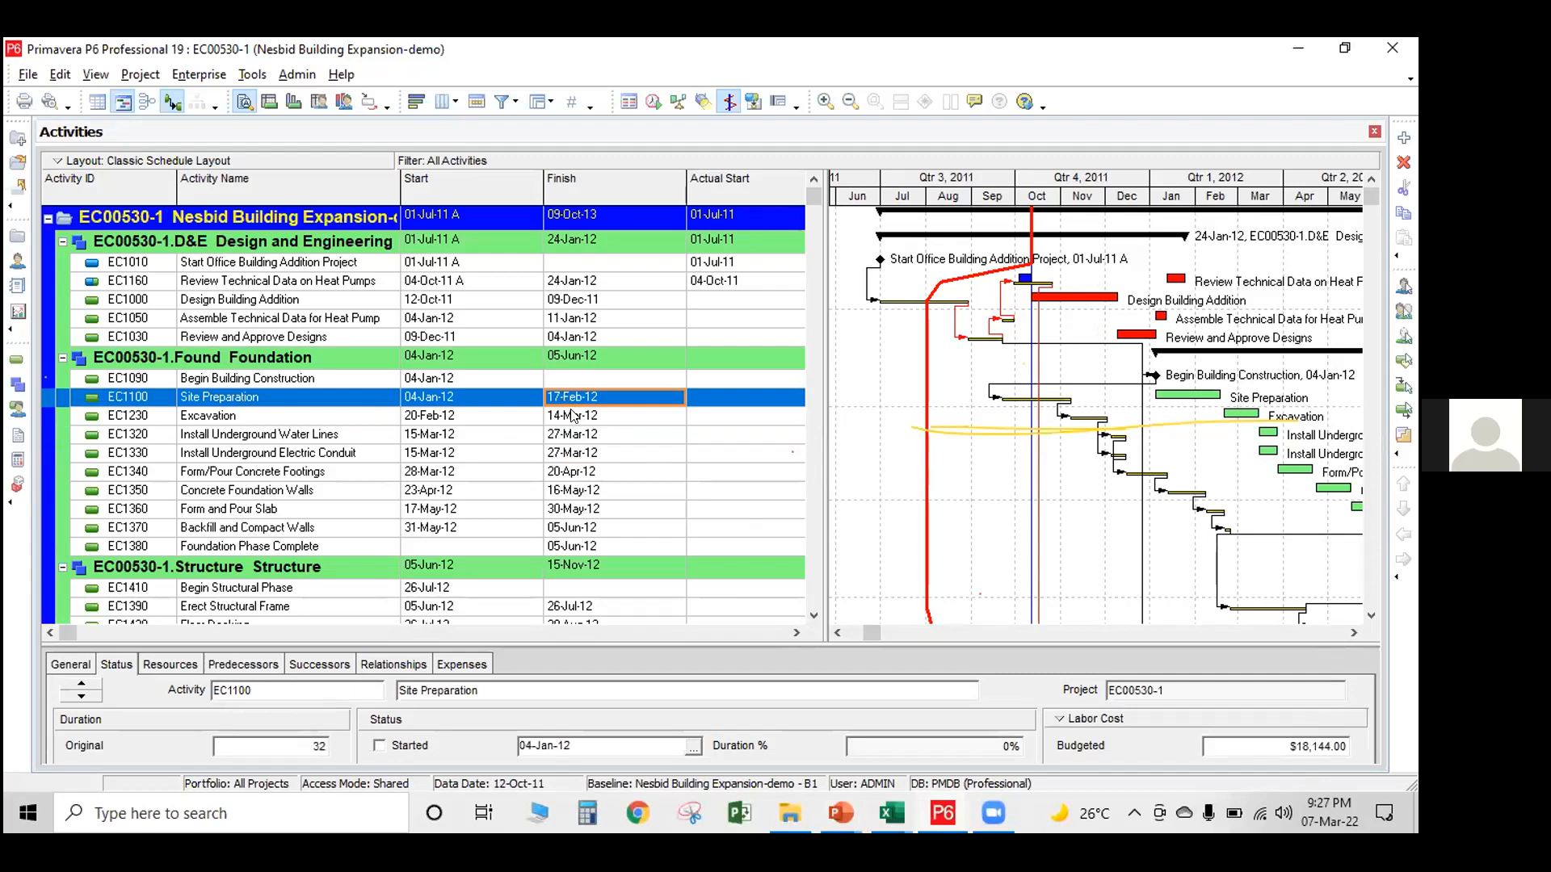
pyautogui.click(570, 414)
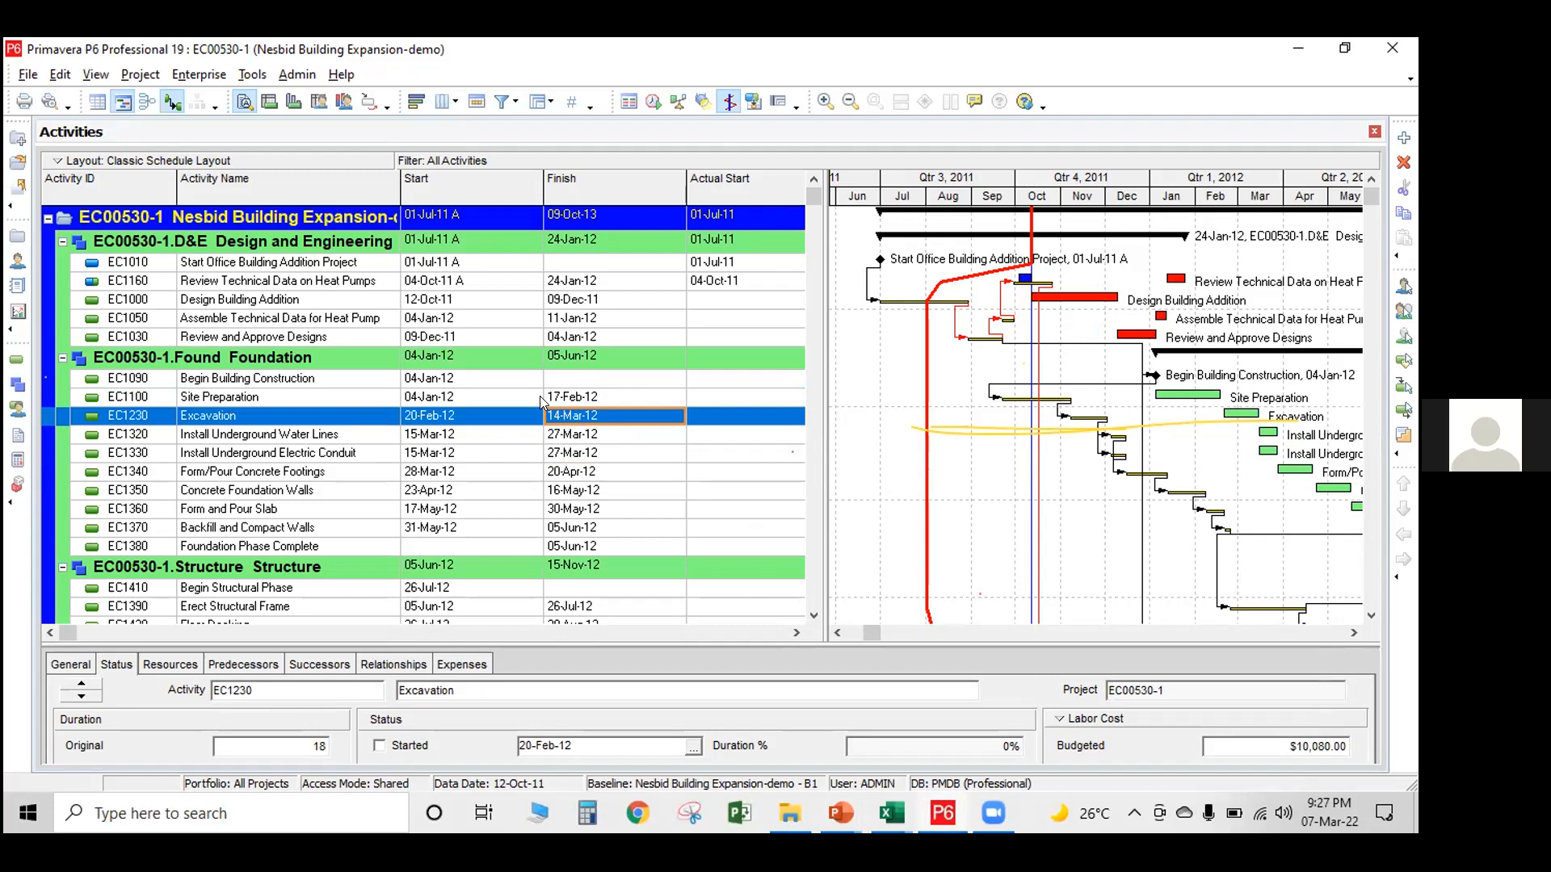
# Switch to the Weightage presentation in PowerPoint and show slide 2, on the weightage of construction activities, as a slide show
pyautogui.click(839, 808)
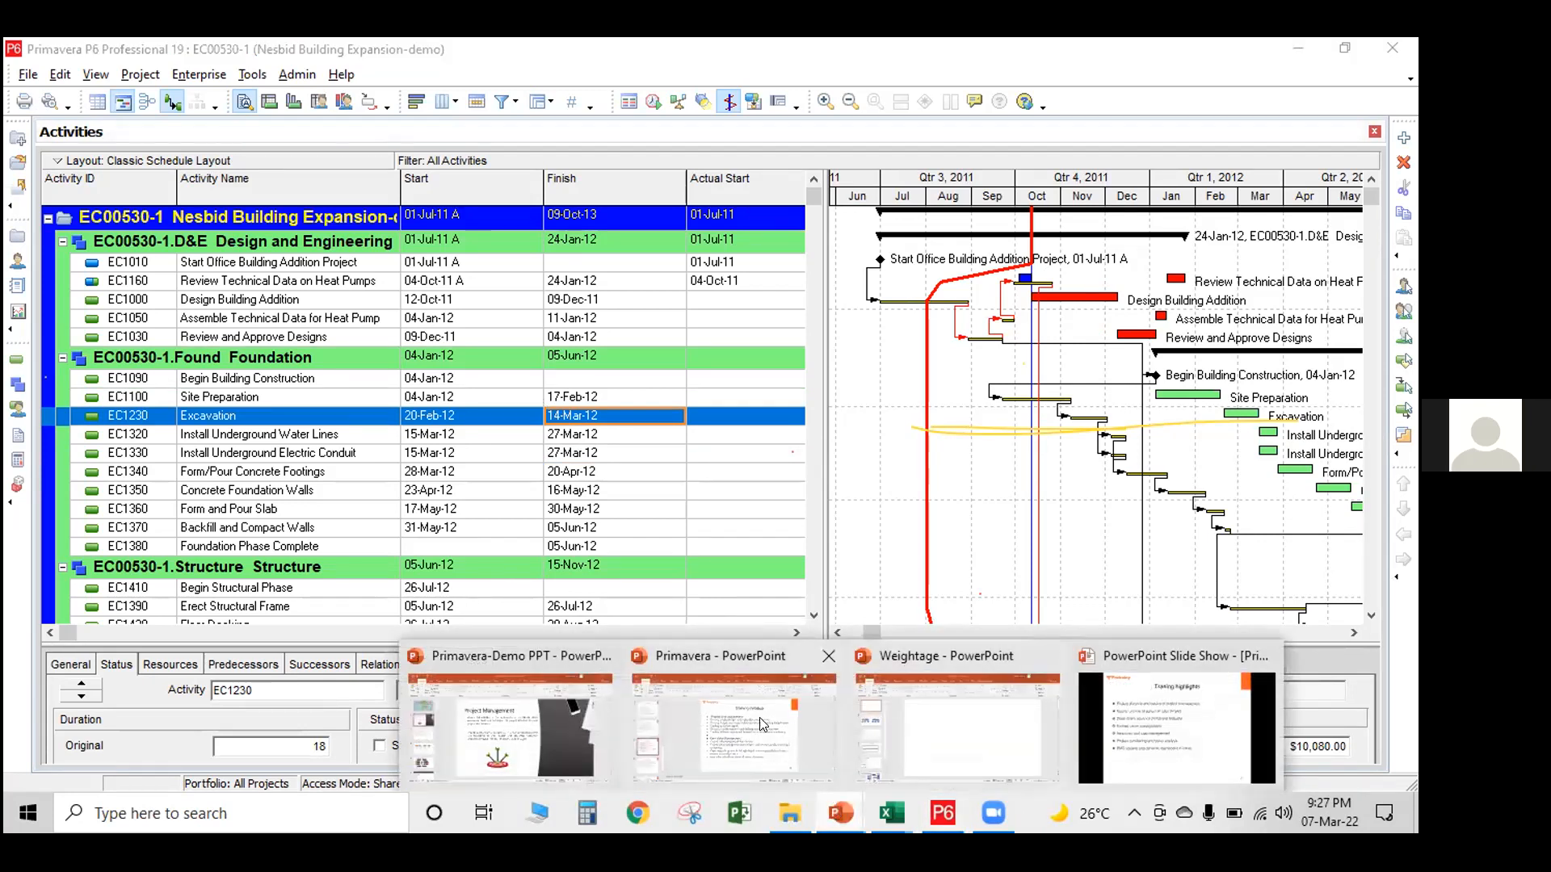
pyautogui.click(910, 710)
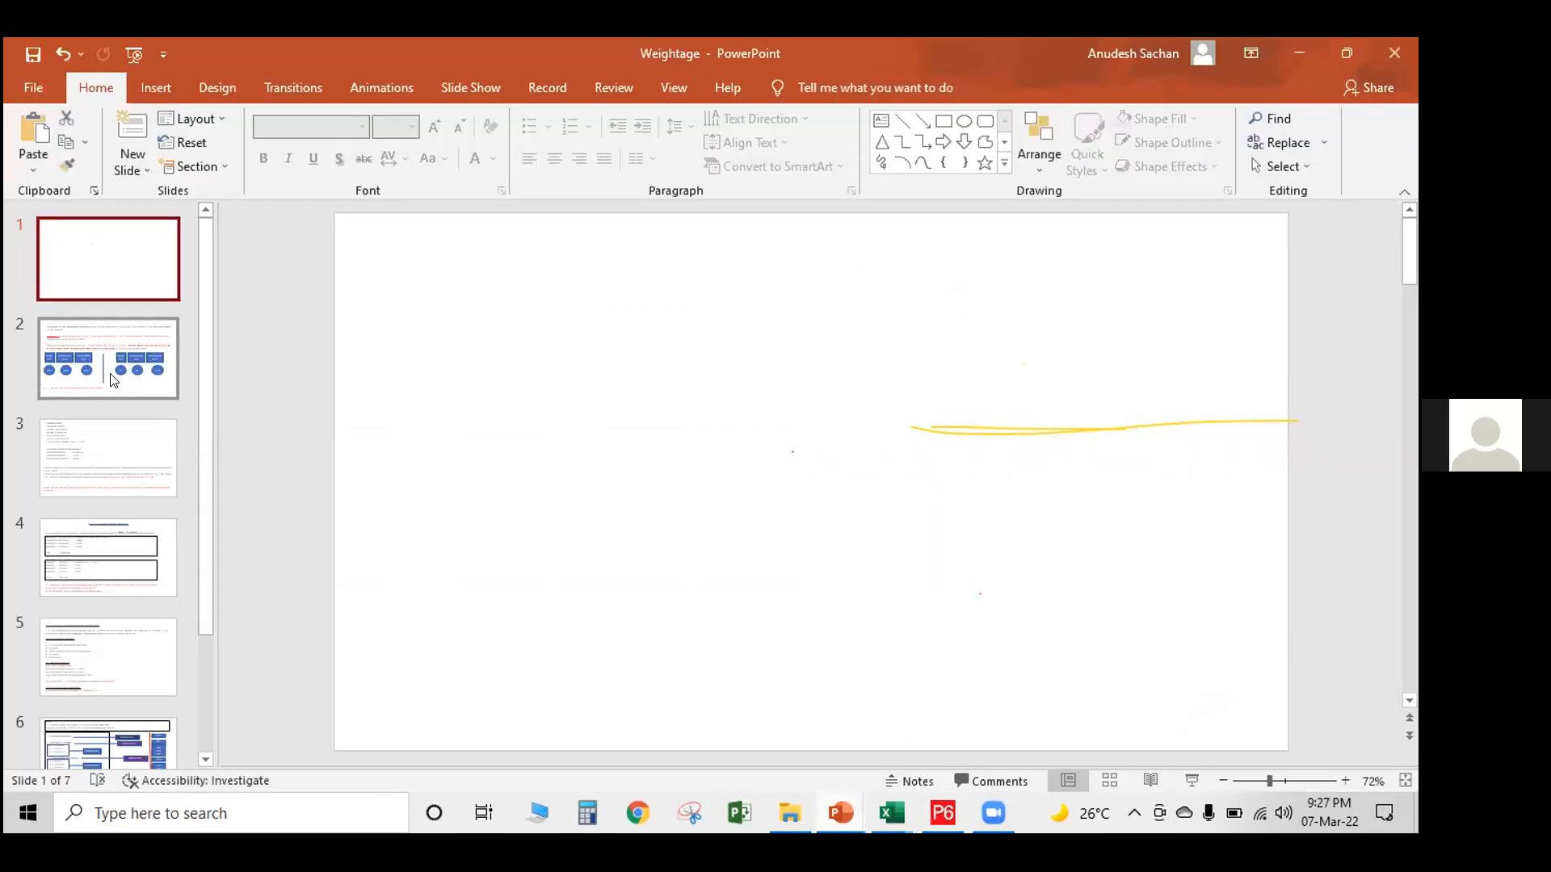
pyautogui.click(114, 381)
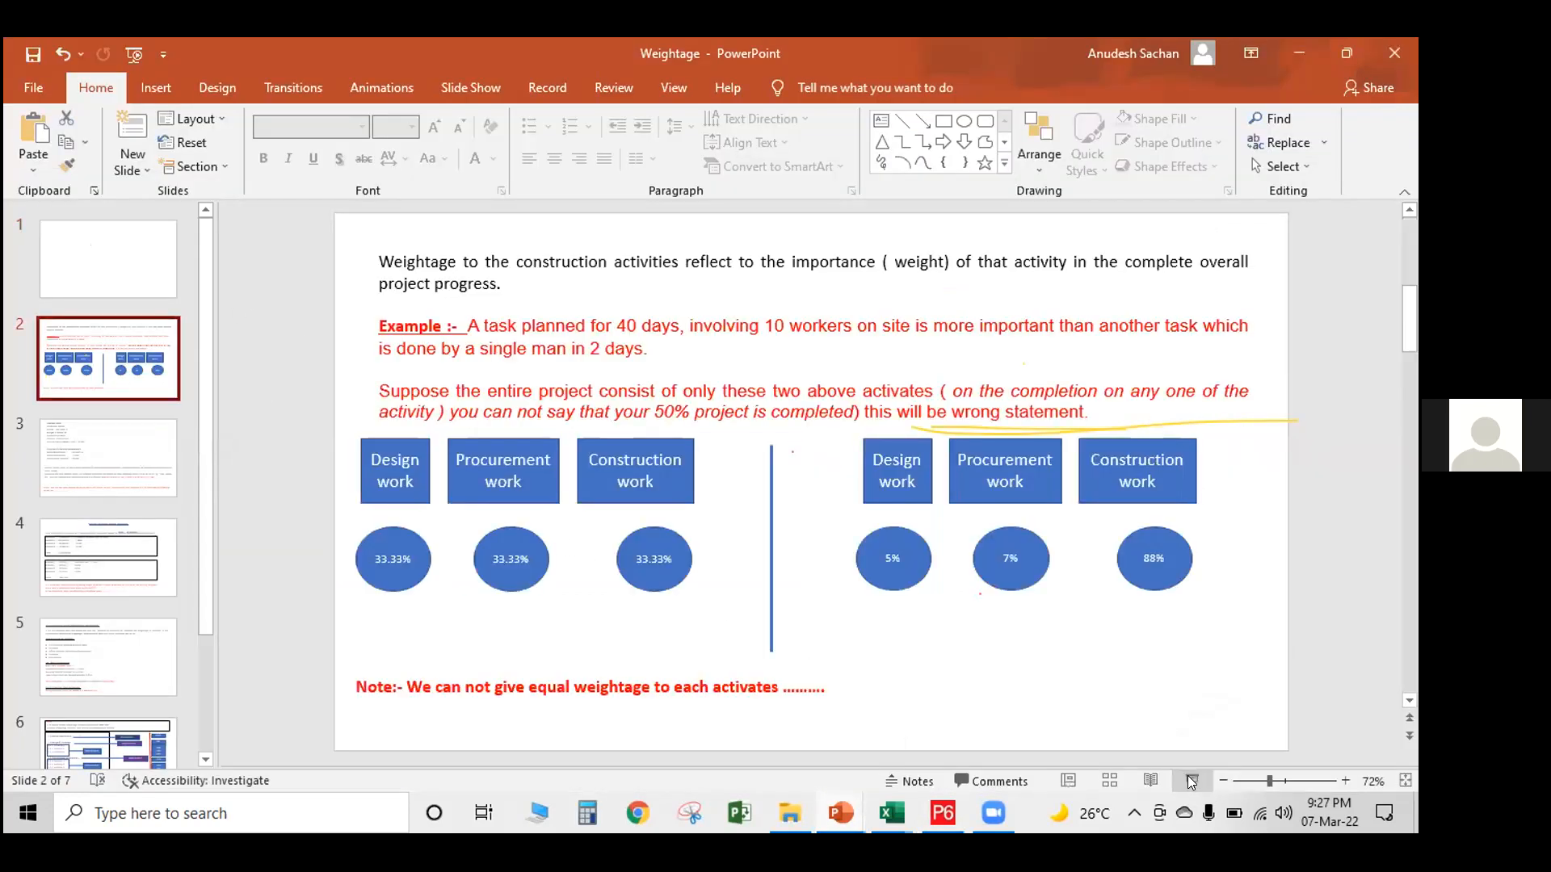
pyautogui.click(1190, 780)
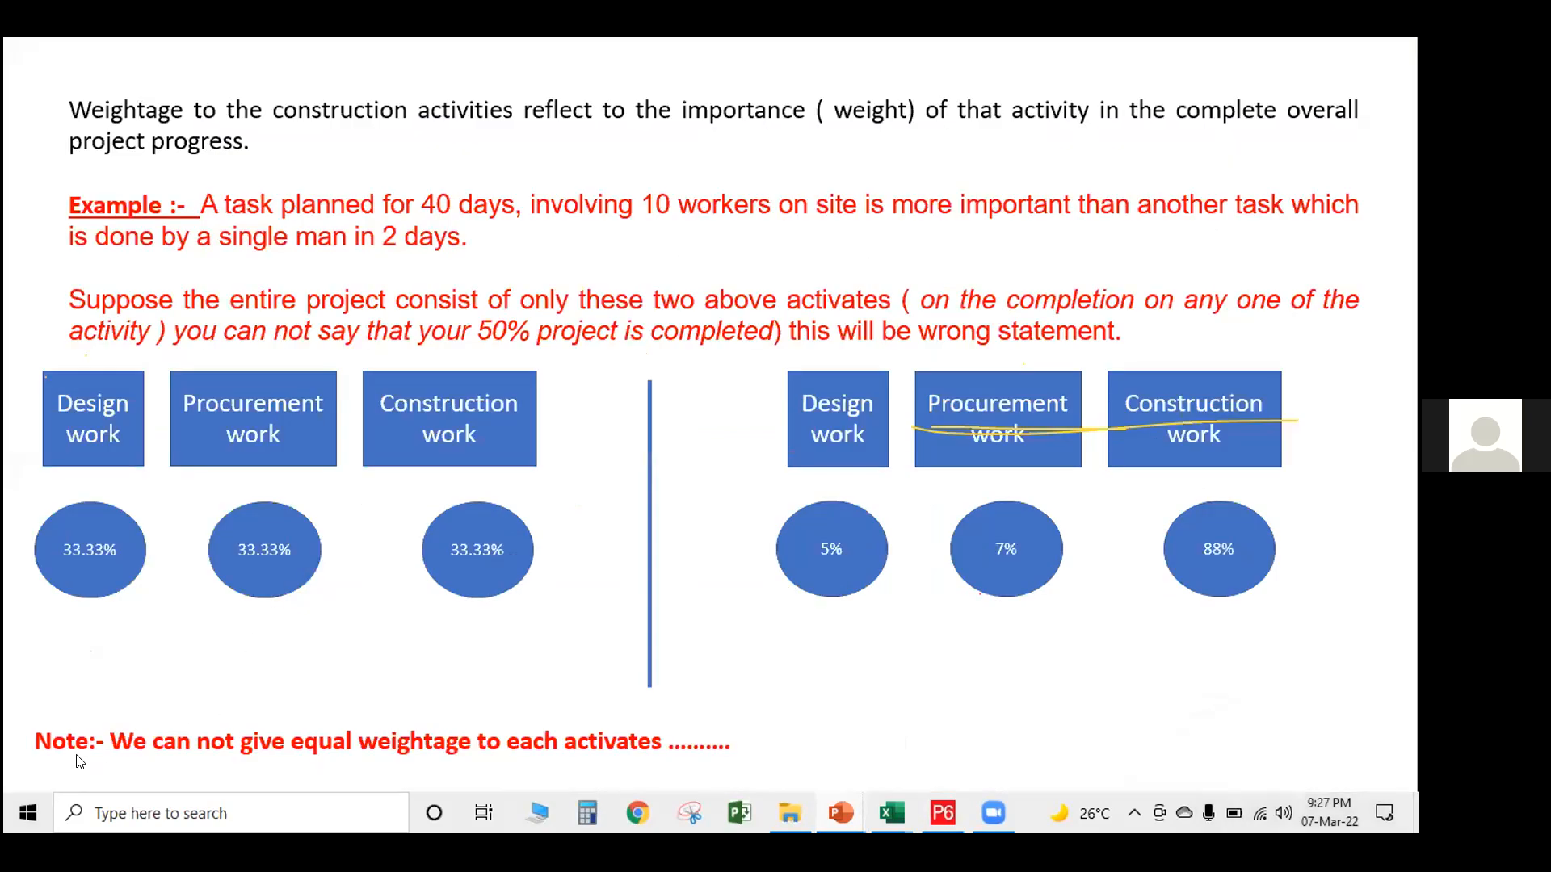
pyautogui.press('Escape')
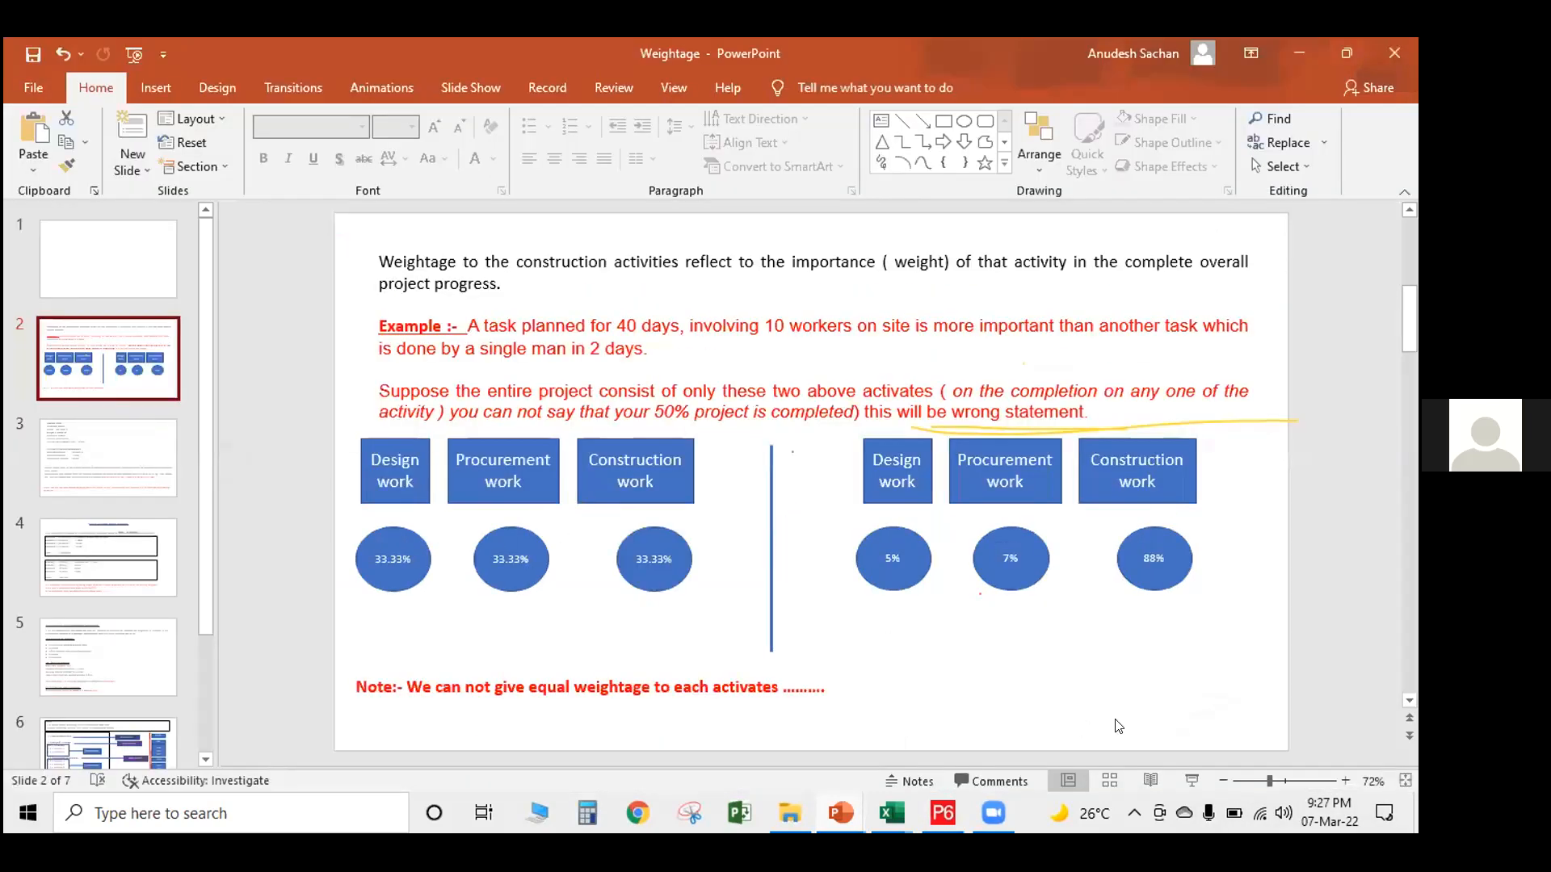
pyautogui.click(1192, 780)
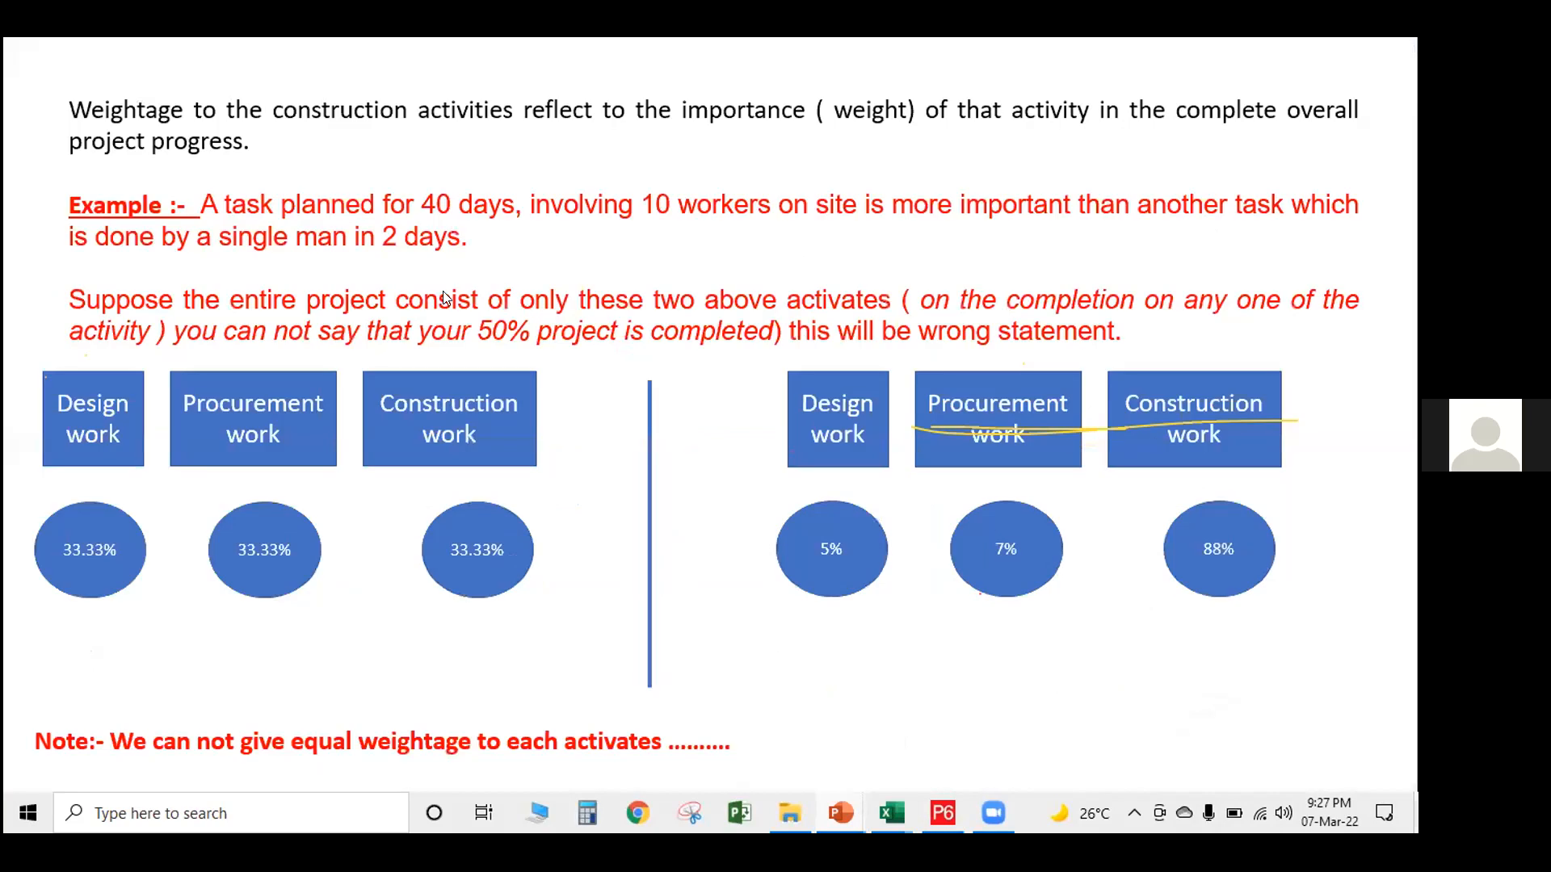
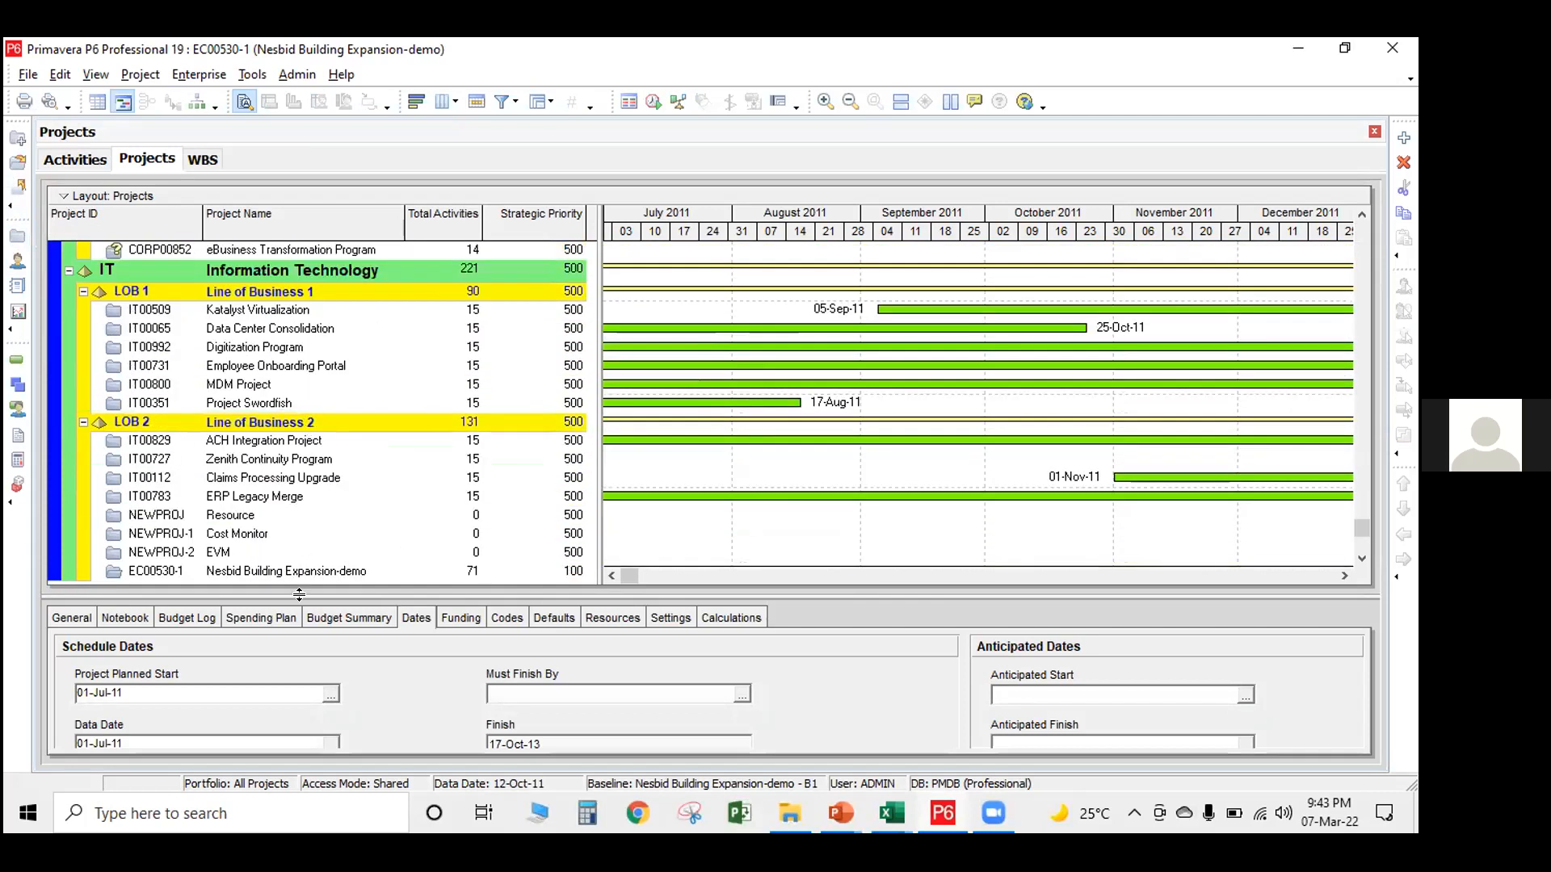
pyautogui.click(304, 570)
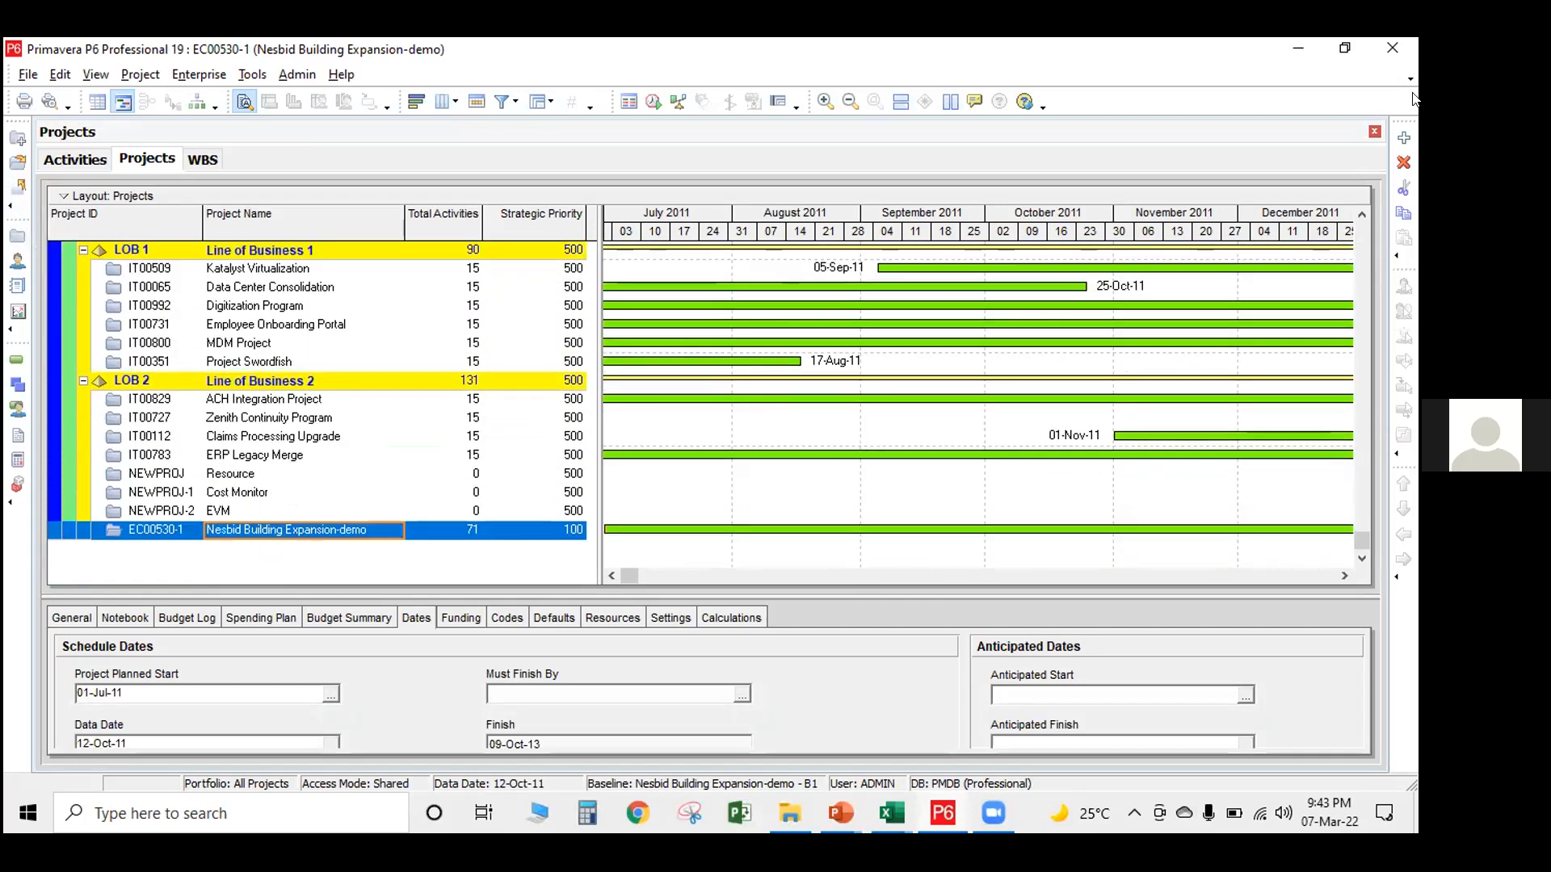
pyautogui.click(1403, 135)
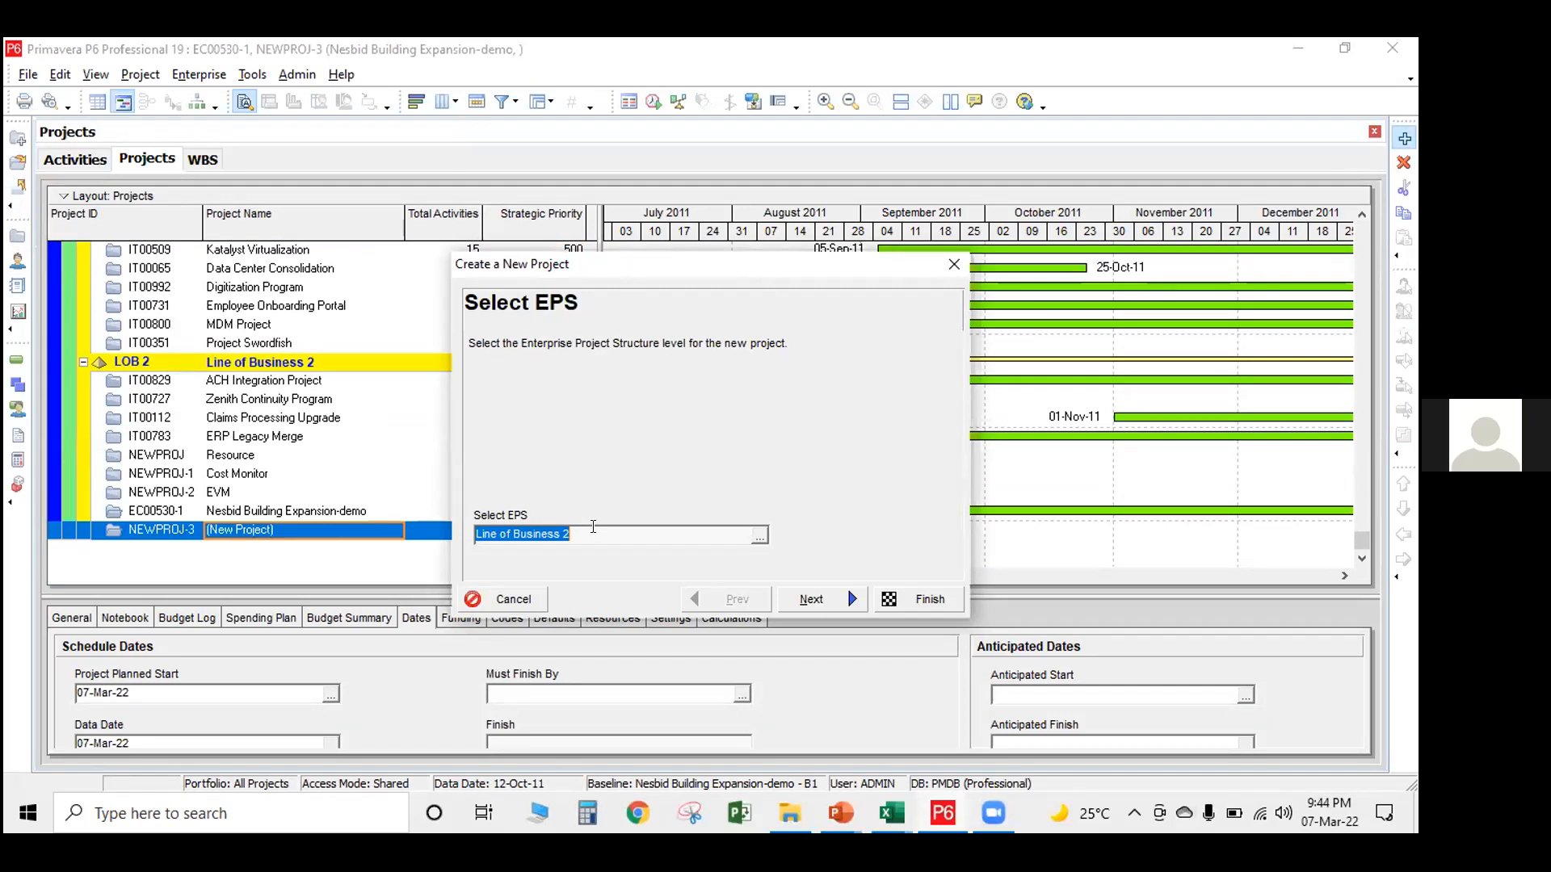
pyautogui.scroll(3, 259, 396)
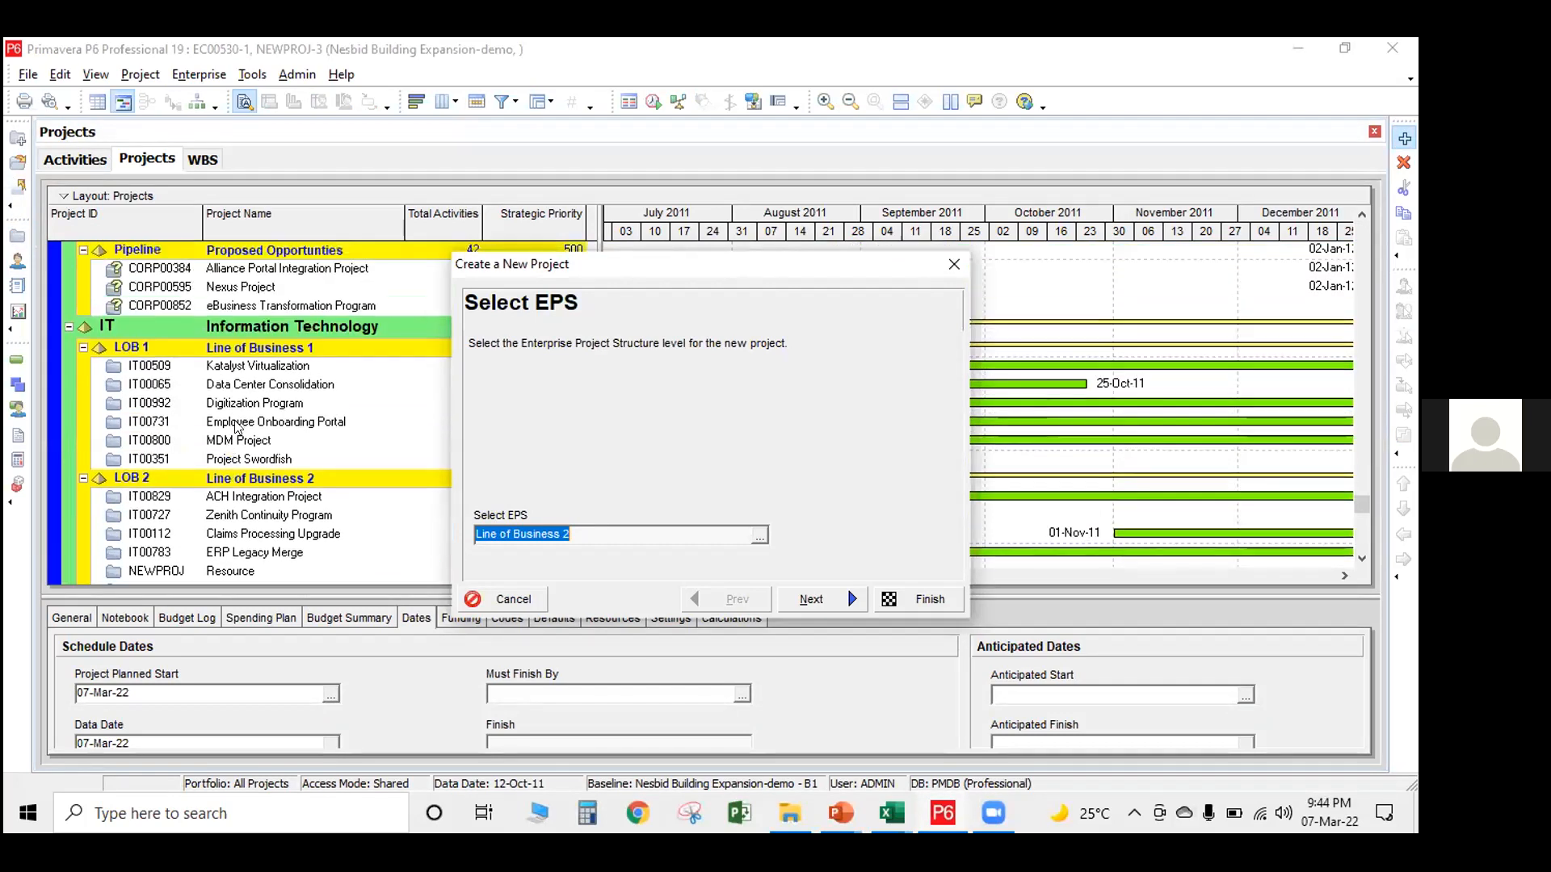
pyautogui.scroll(2, 258, 396)
pyautogui.scroll(2, 289, 412)
pyautogui.scroll(10, 288, 414)
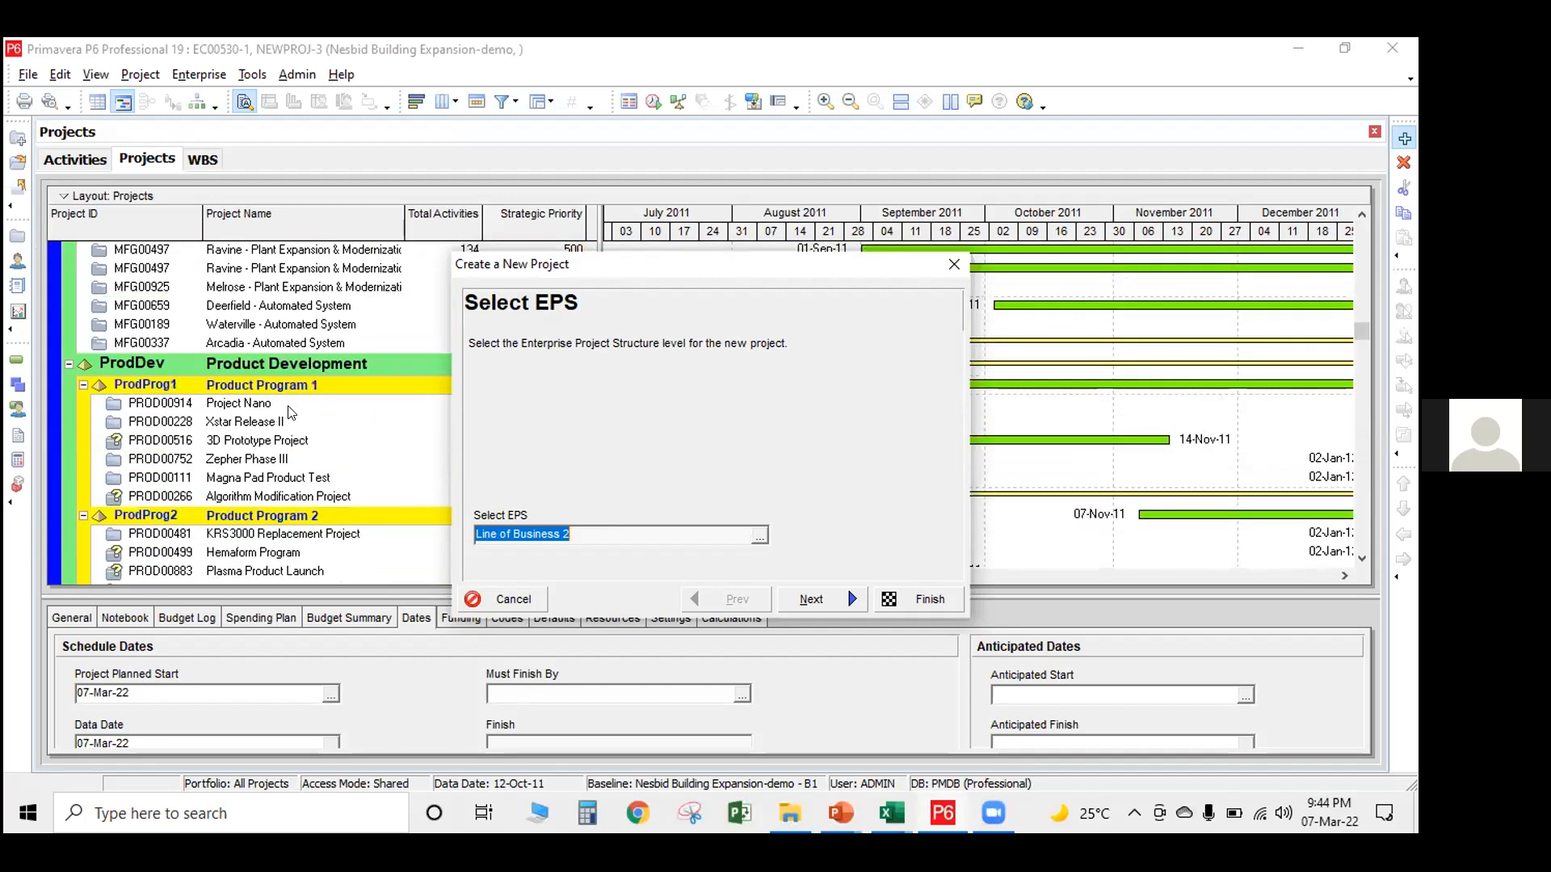
pyautogui.scroll(4, 288, 411)
pyautogui.scroll(-5, 291, 419)
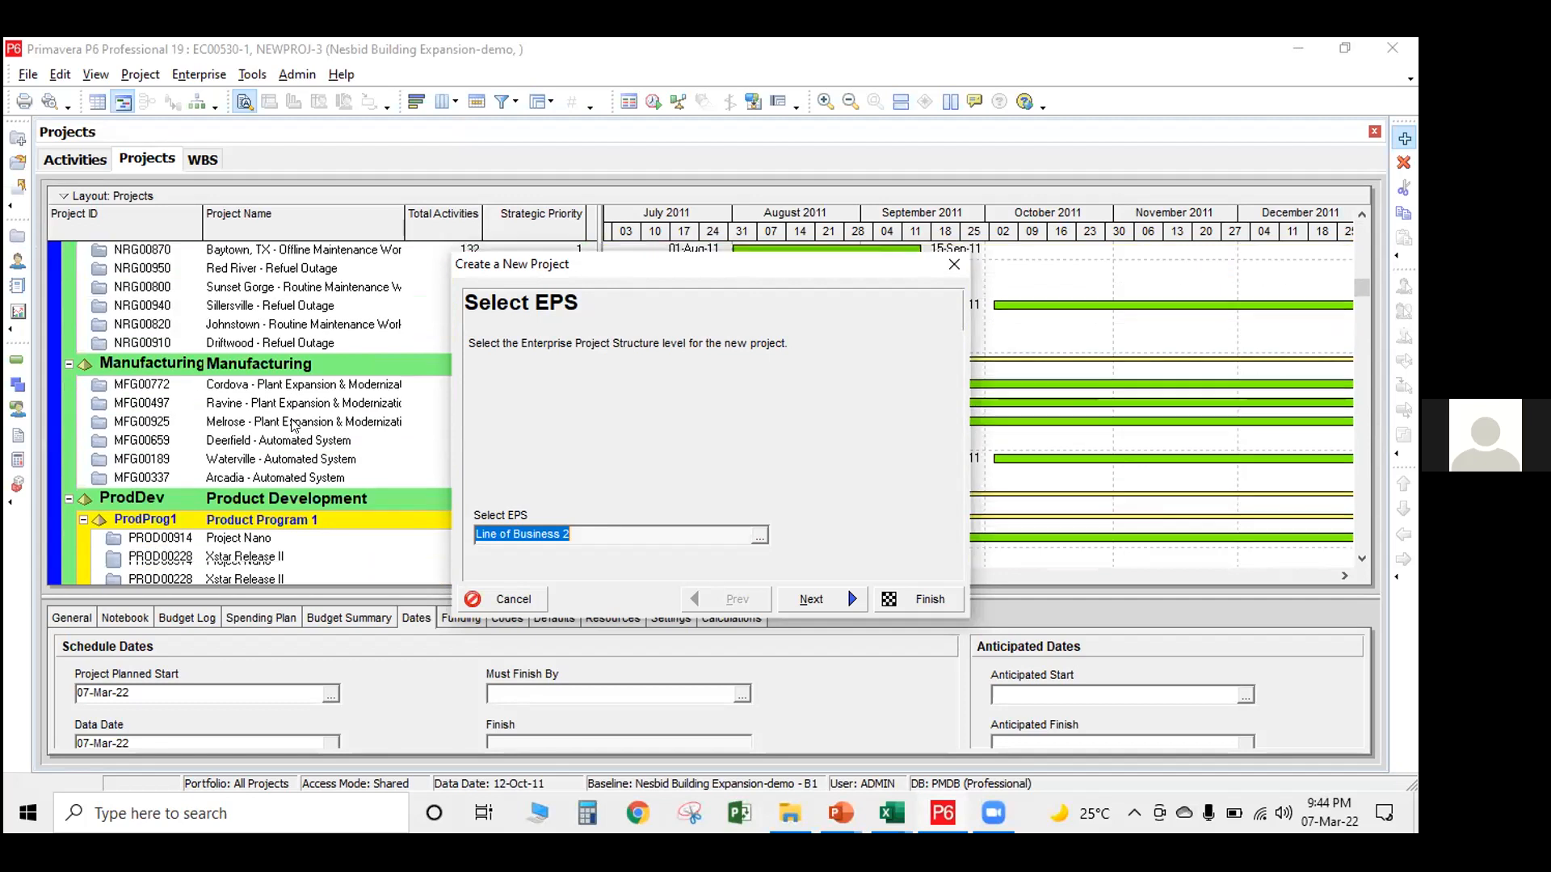
pyautogui.scroll(-9, 294, 425)
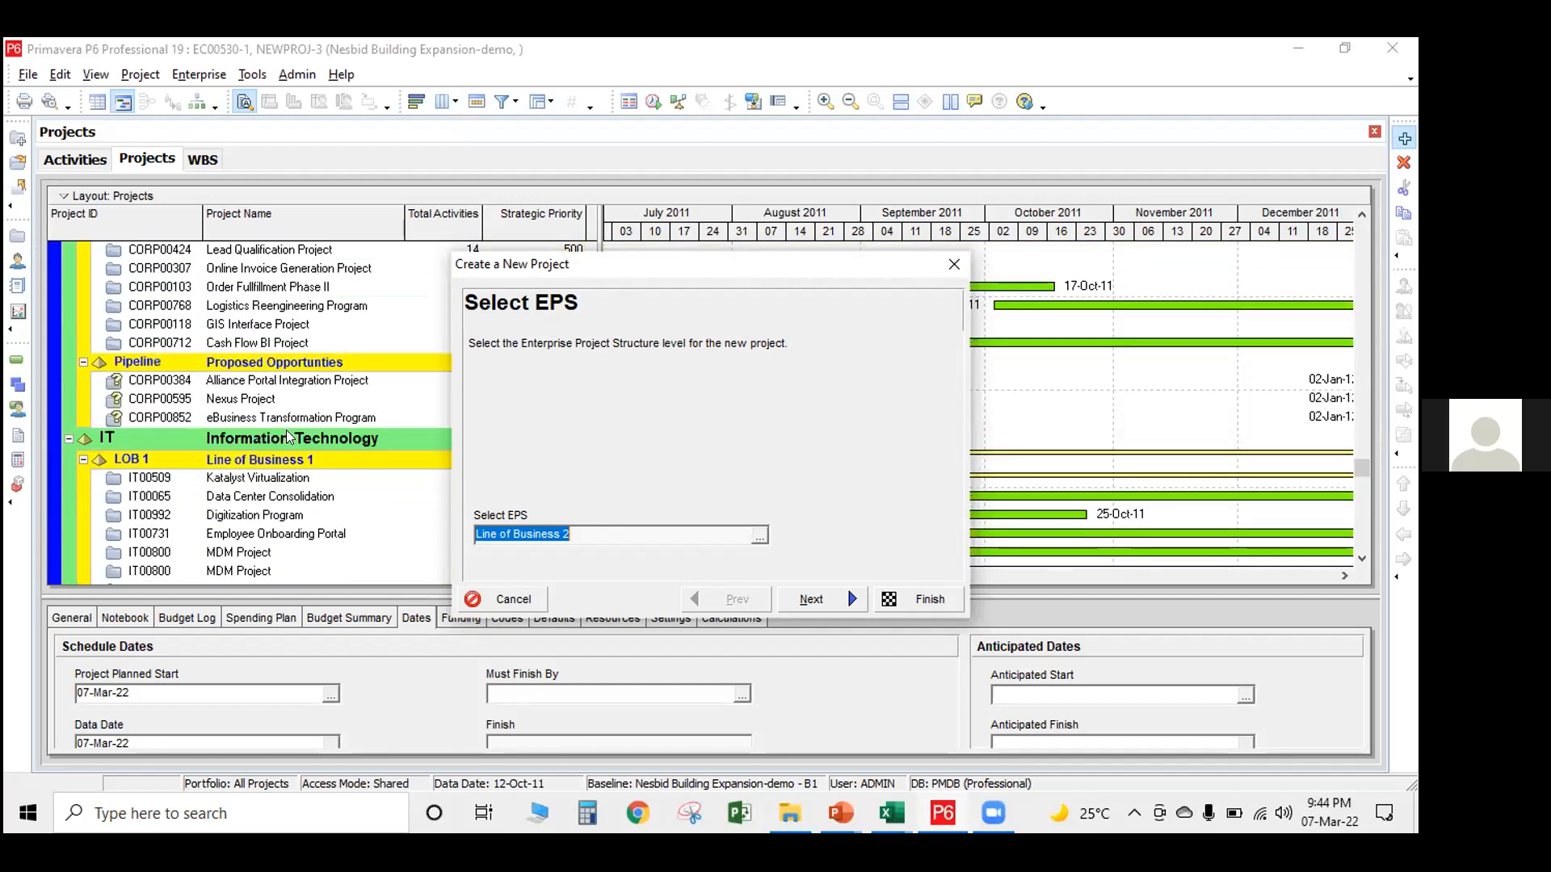
pyautogui.scroll(-3, 290, 435)
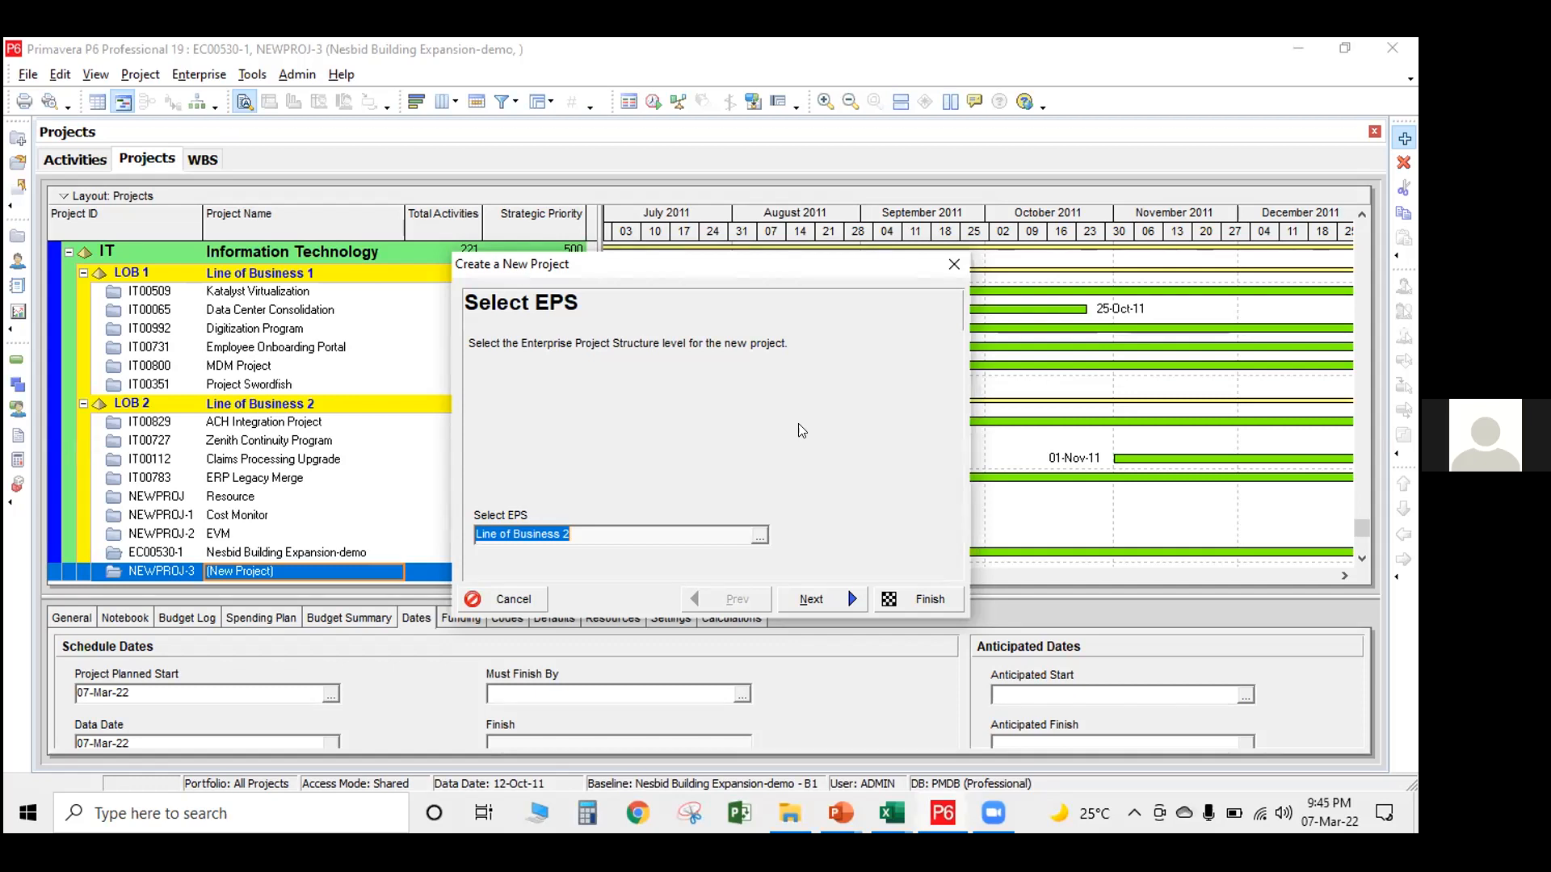
pyautogui.click(691, 143)
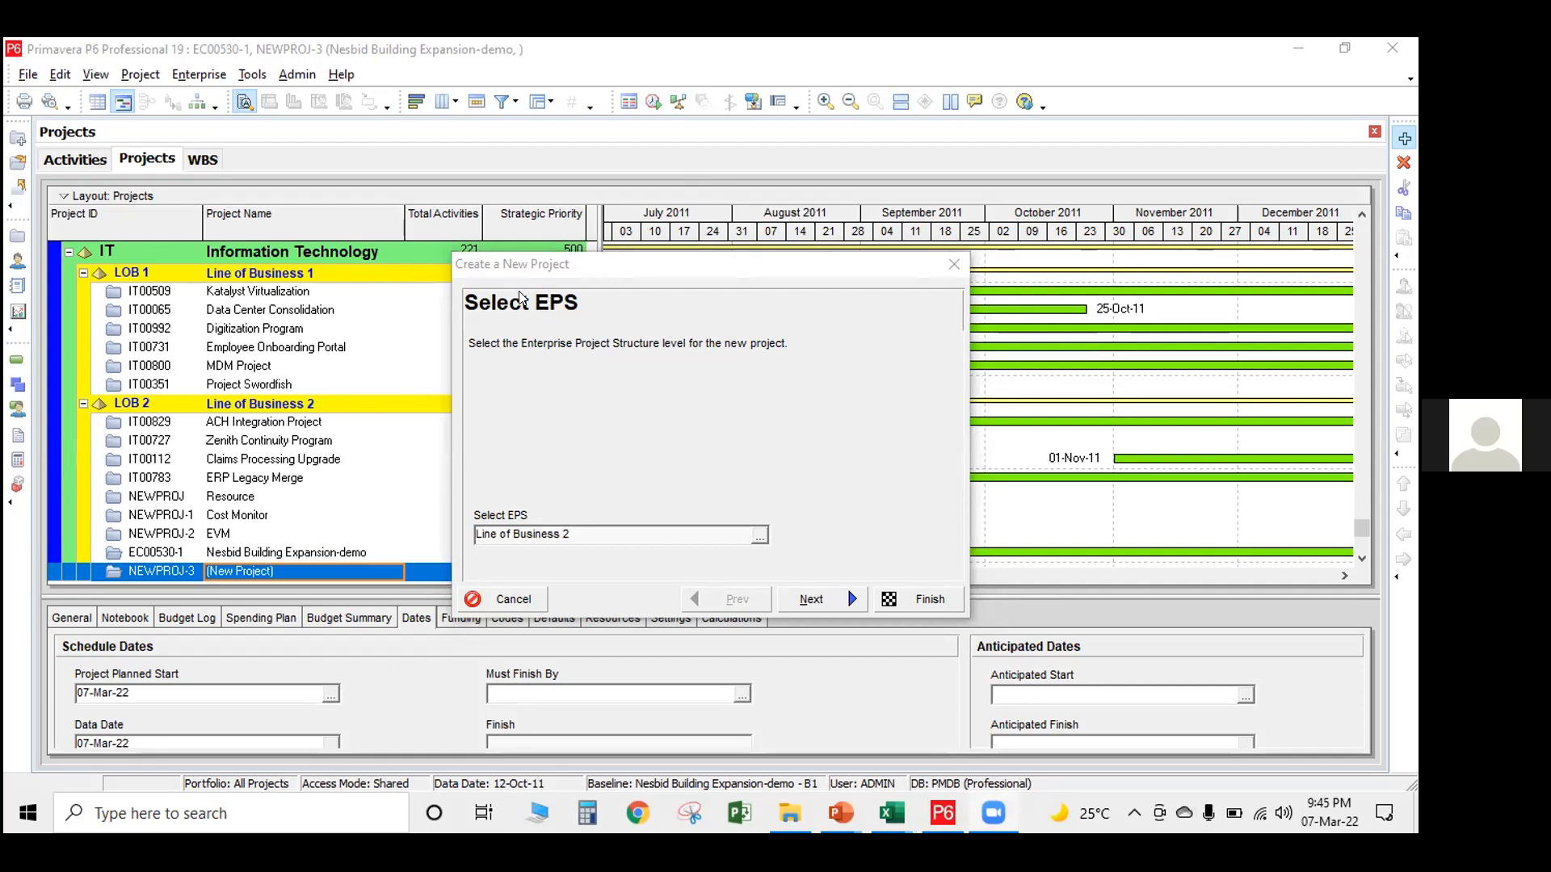
pyautogui.click(954, 264)
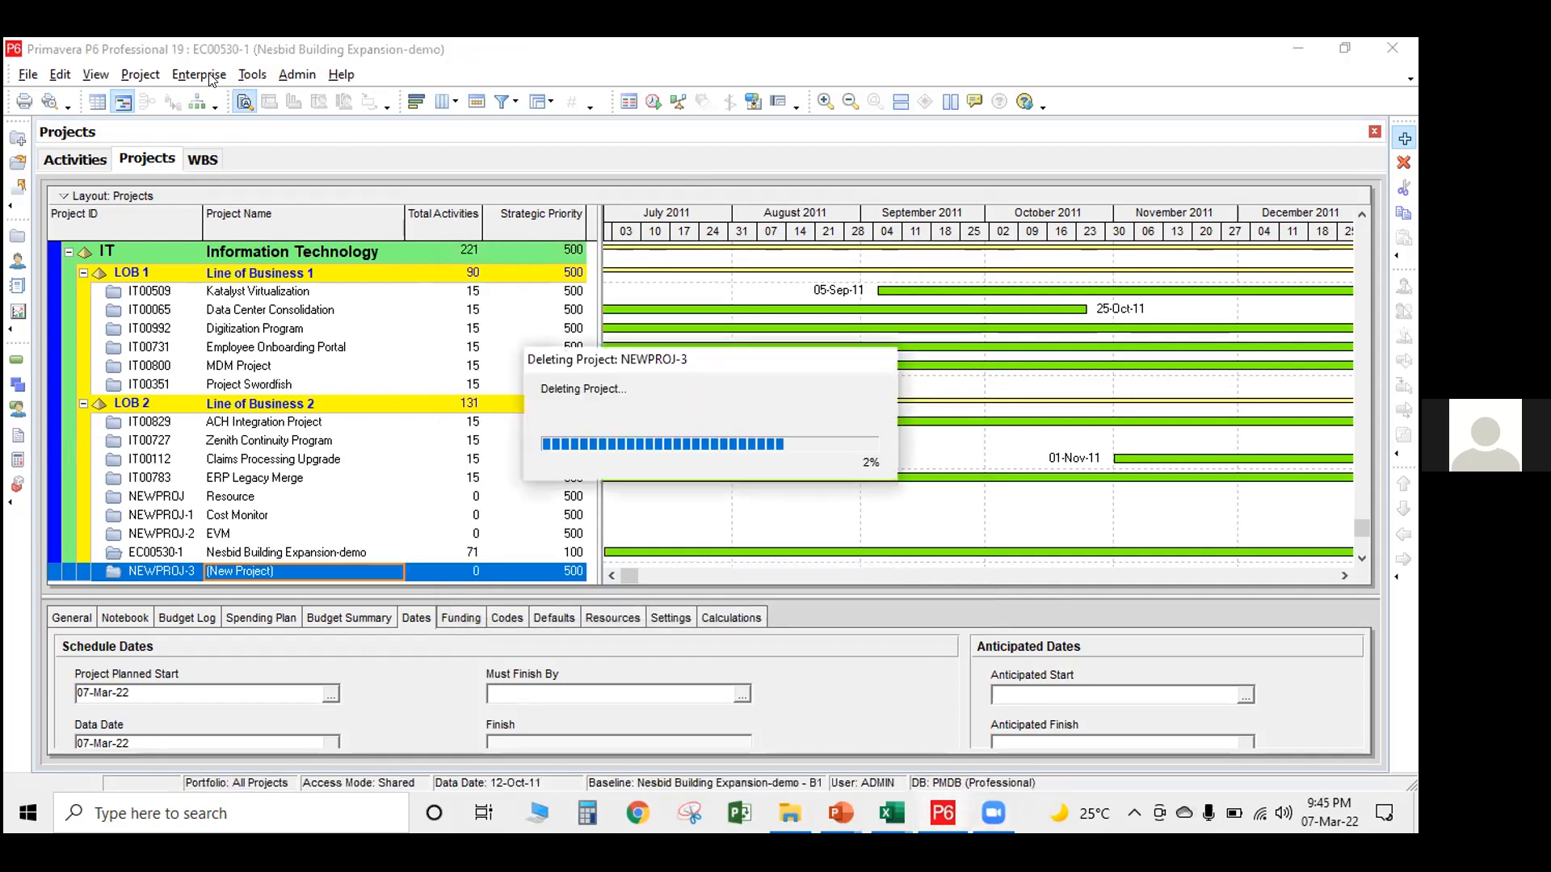
# Review the Enterprise Project Structure, checking the Energy Services, Manufacturing, Product Development and Product Program 1 nodes
pyautogui.click(200, 75)
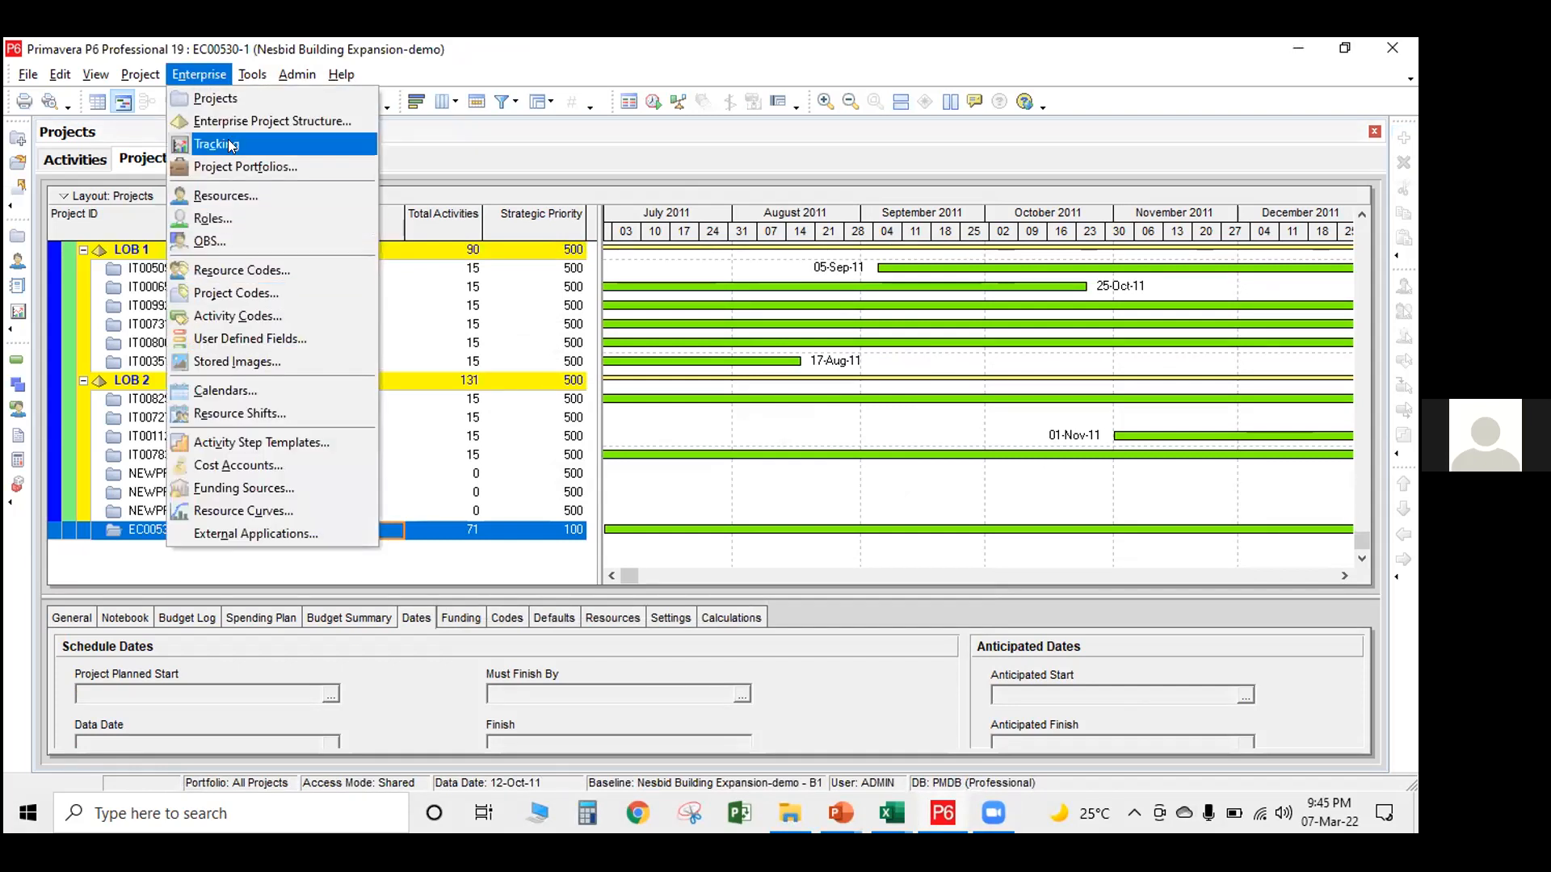
pyautogui.click(242, 121)
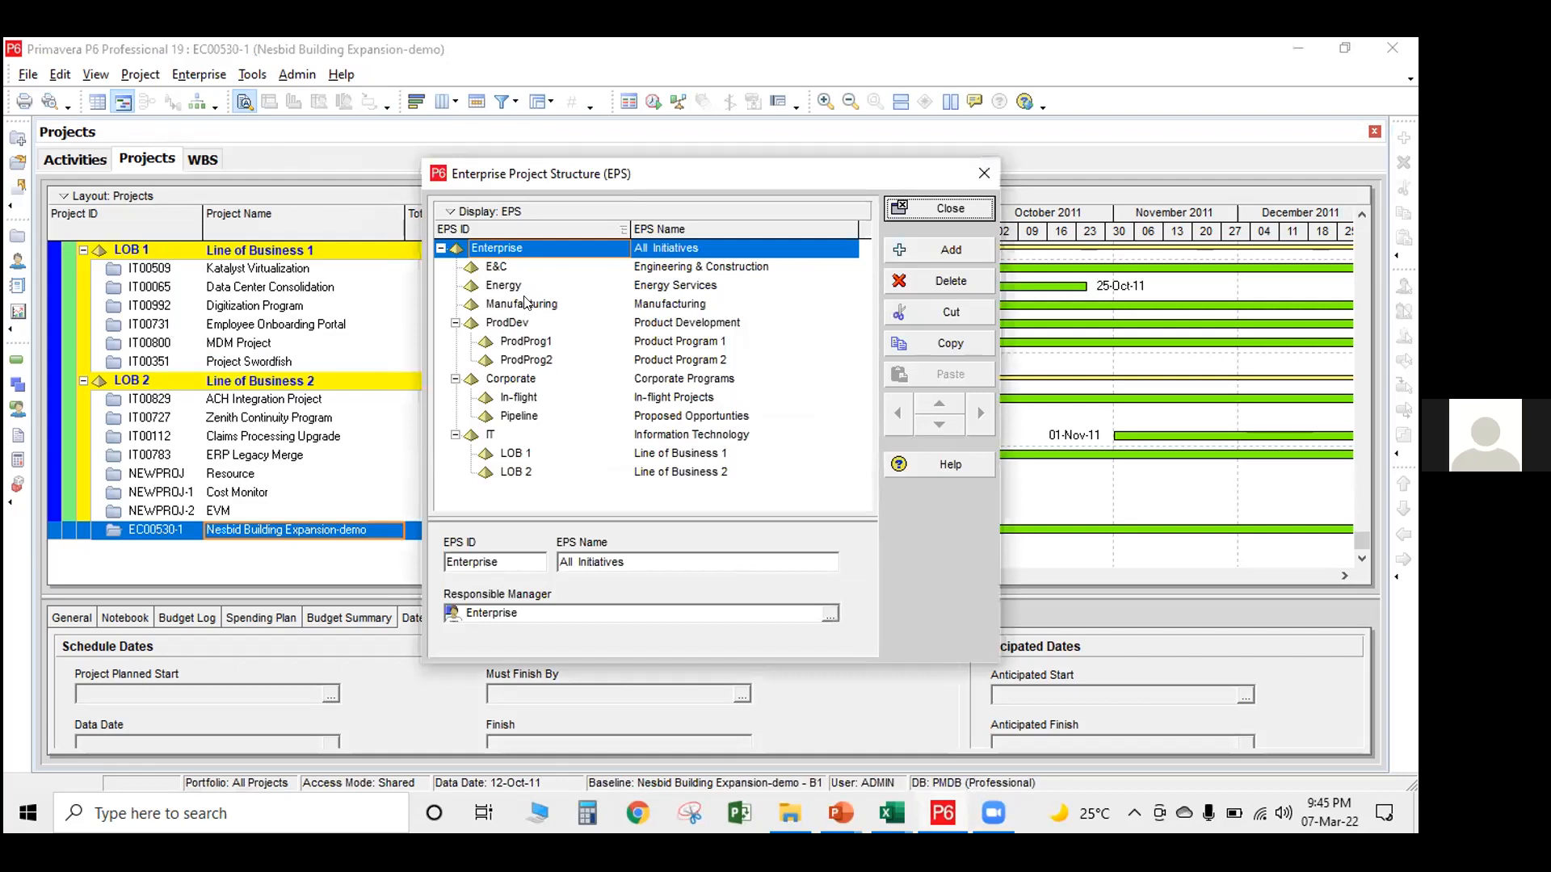
pyautogui.click(501, 286)
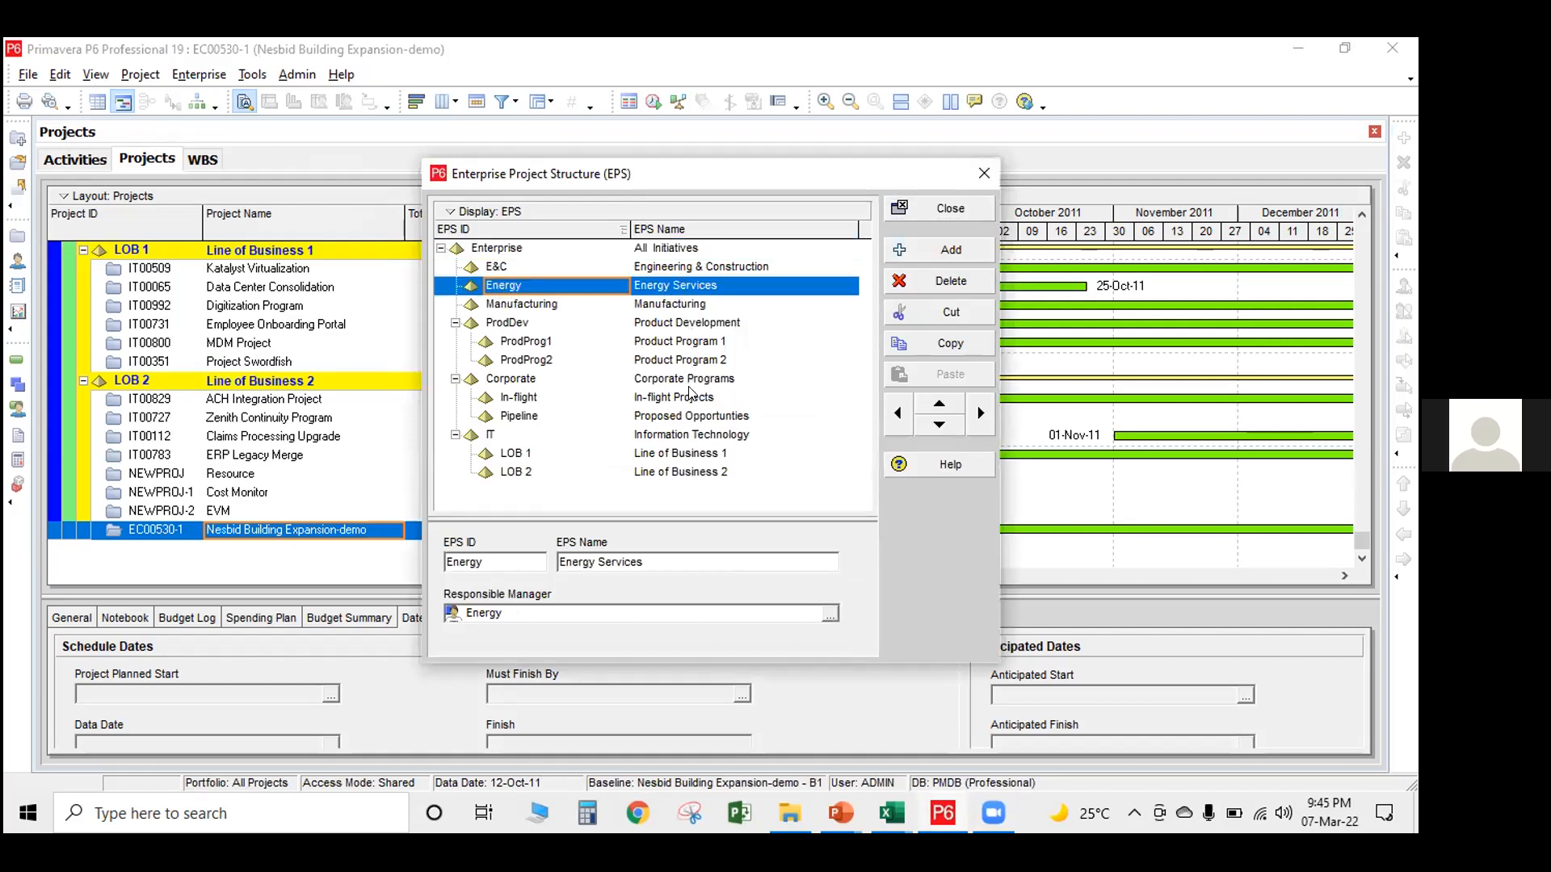
pyautogui.click(688, 305)
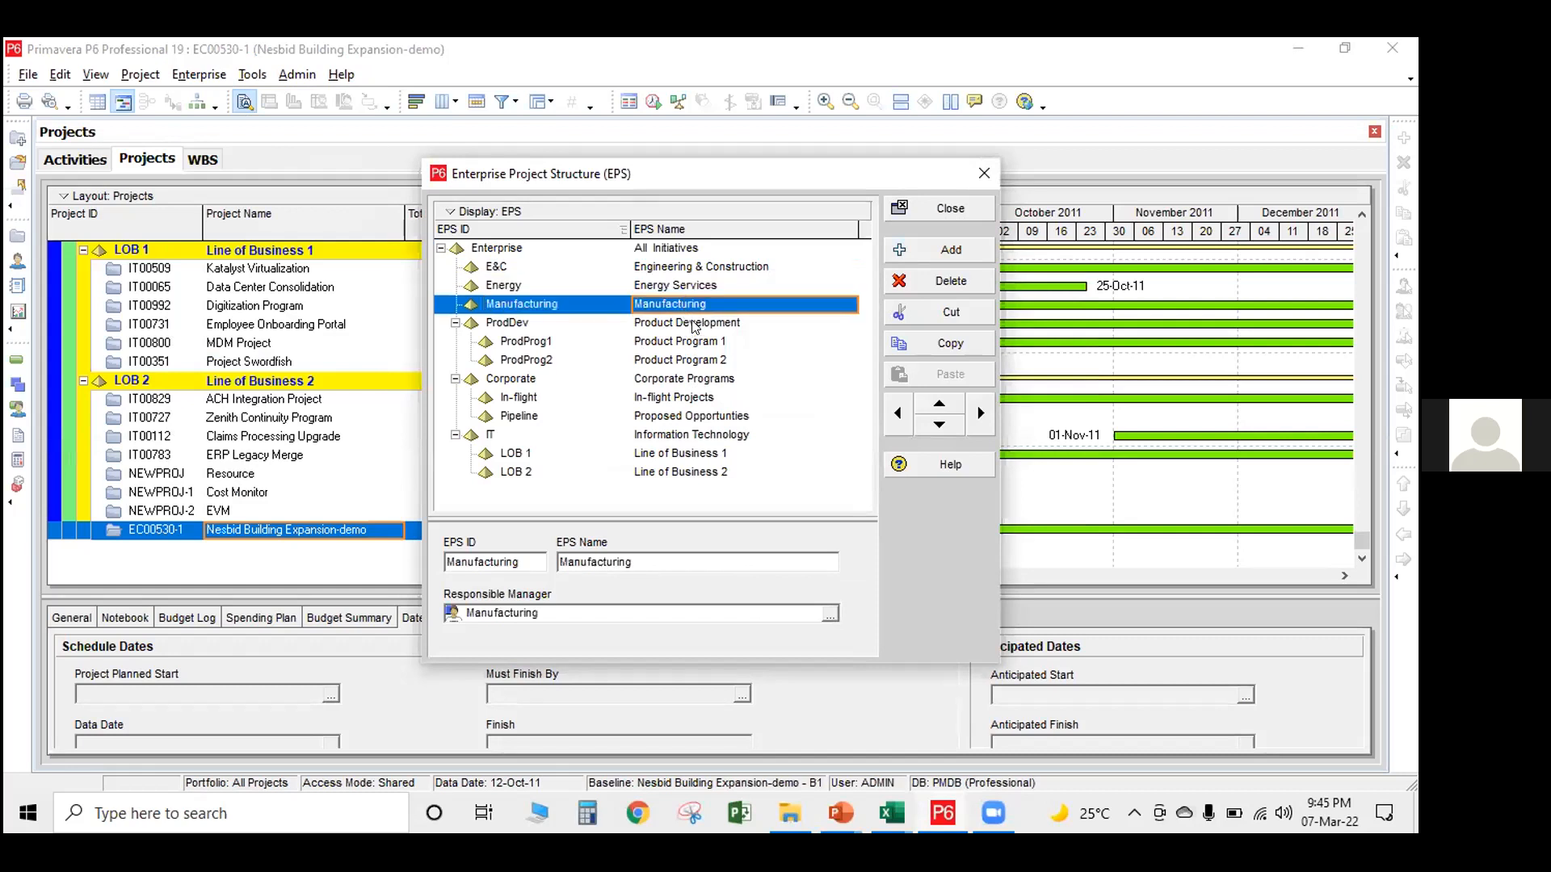
pyautogui.click(693, 325)
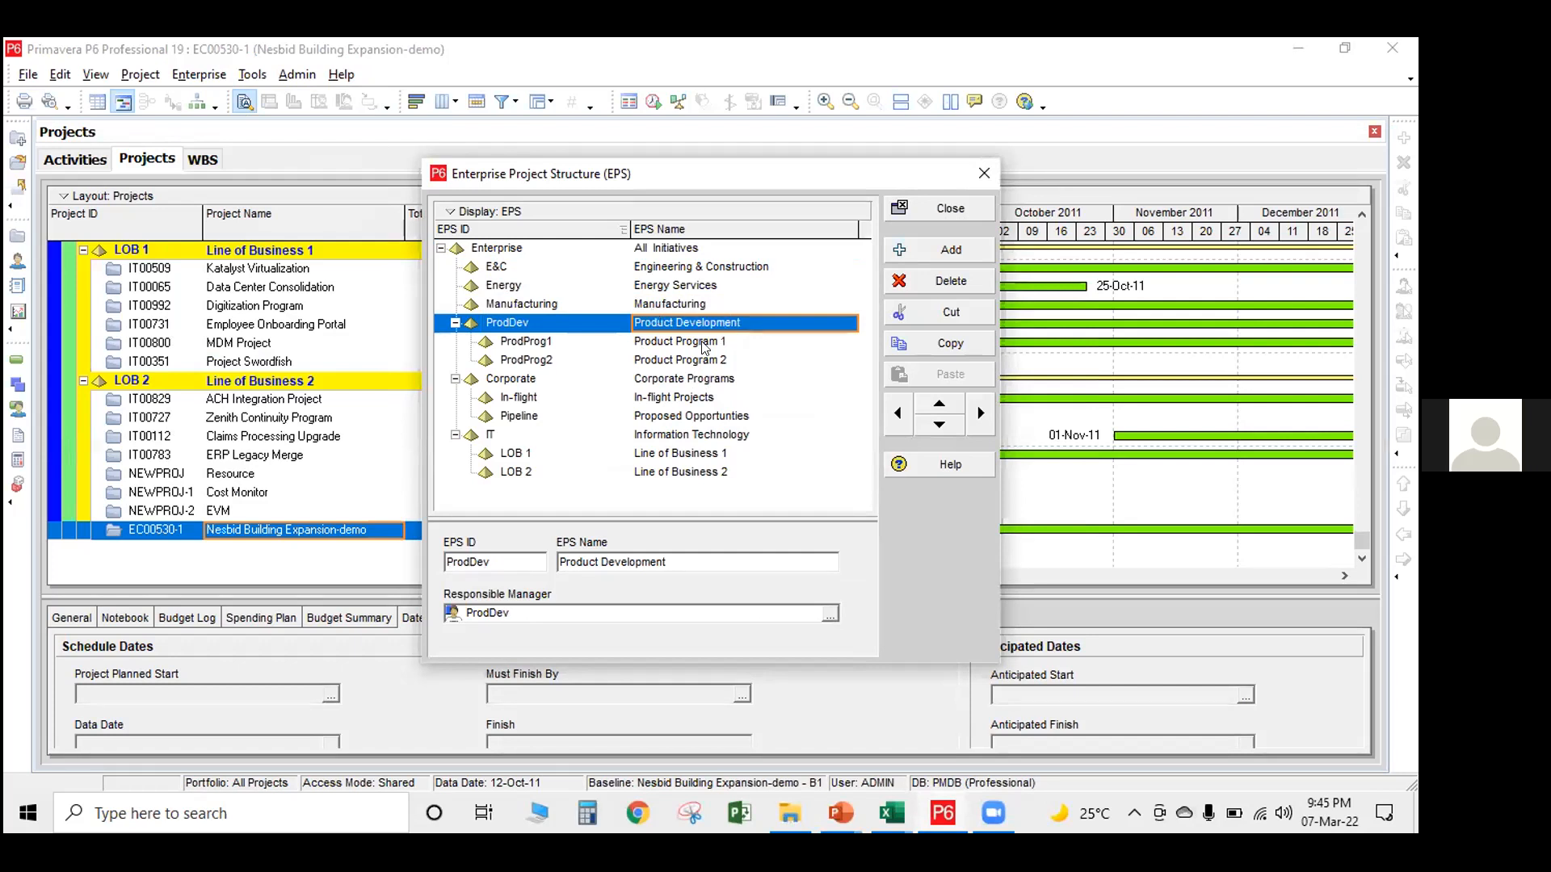
pyautogui.click(690, 341)
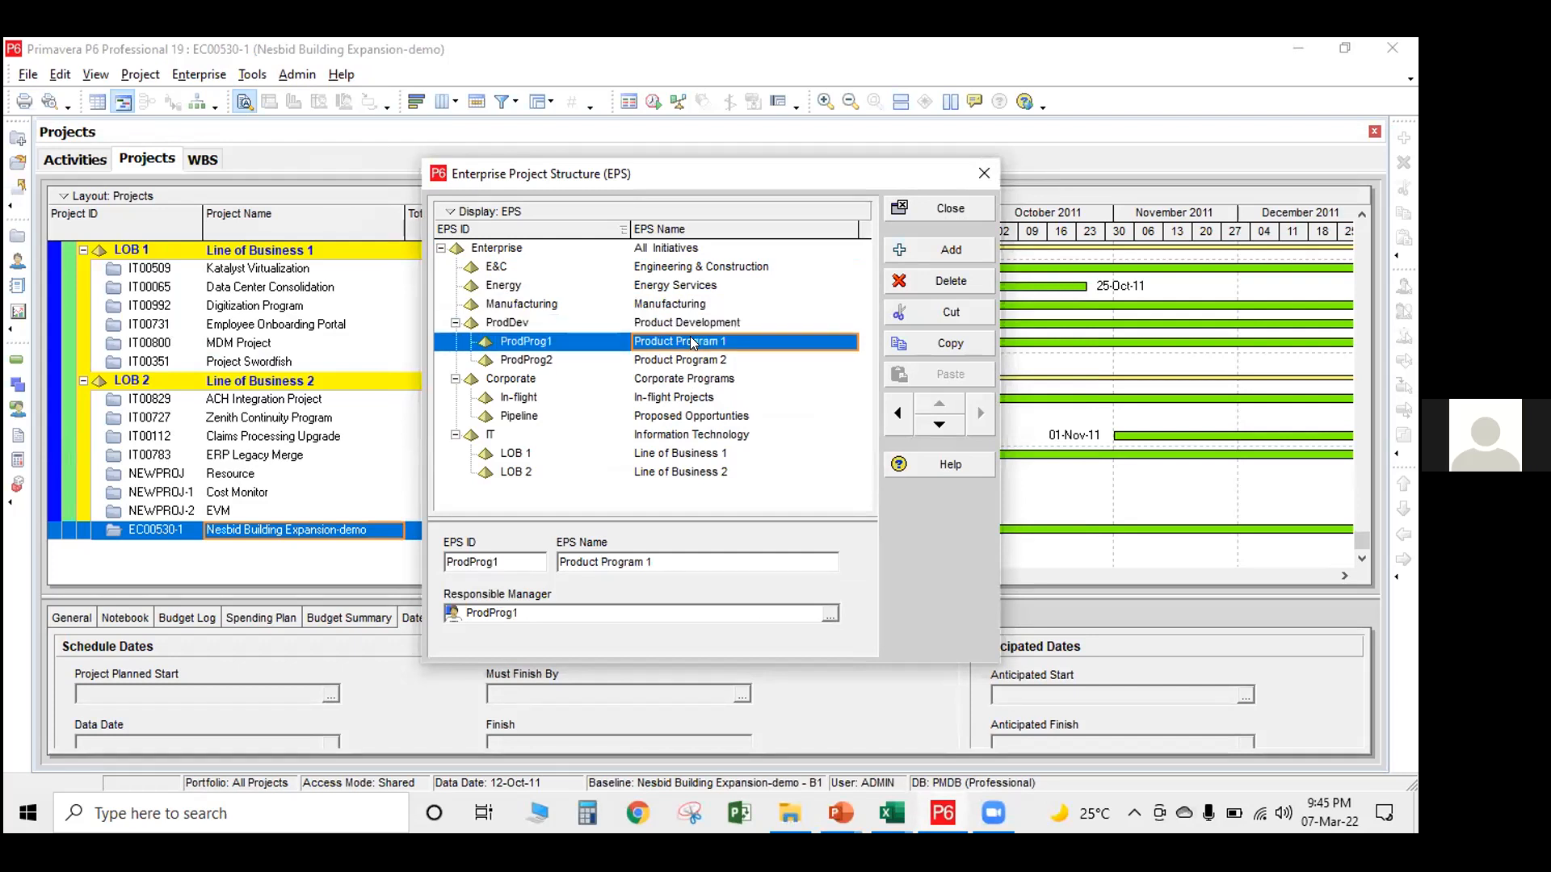
pyautogui.click(945, 206)
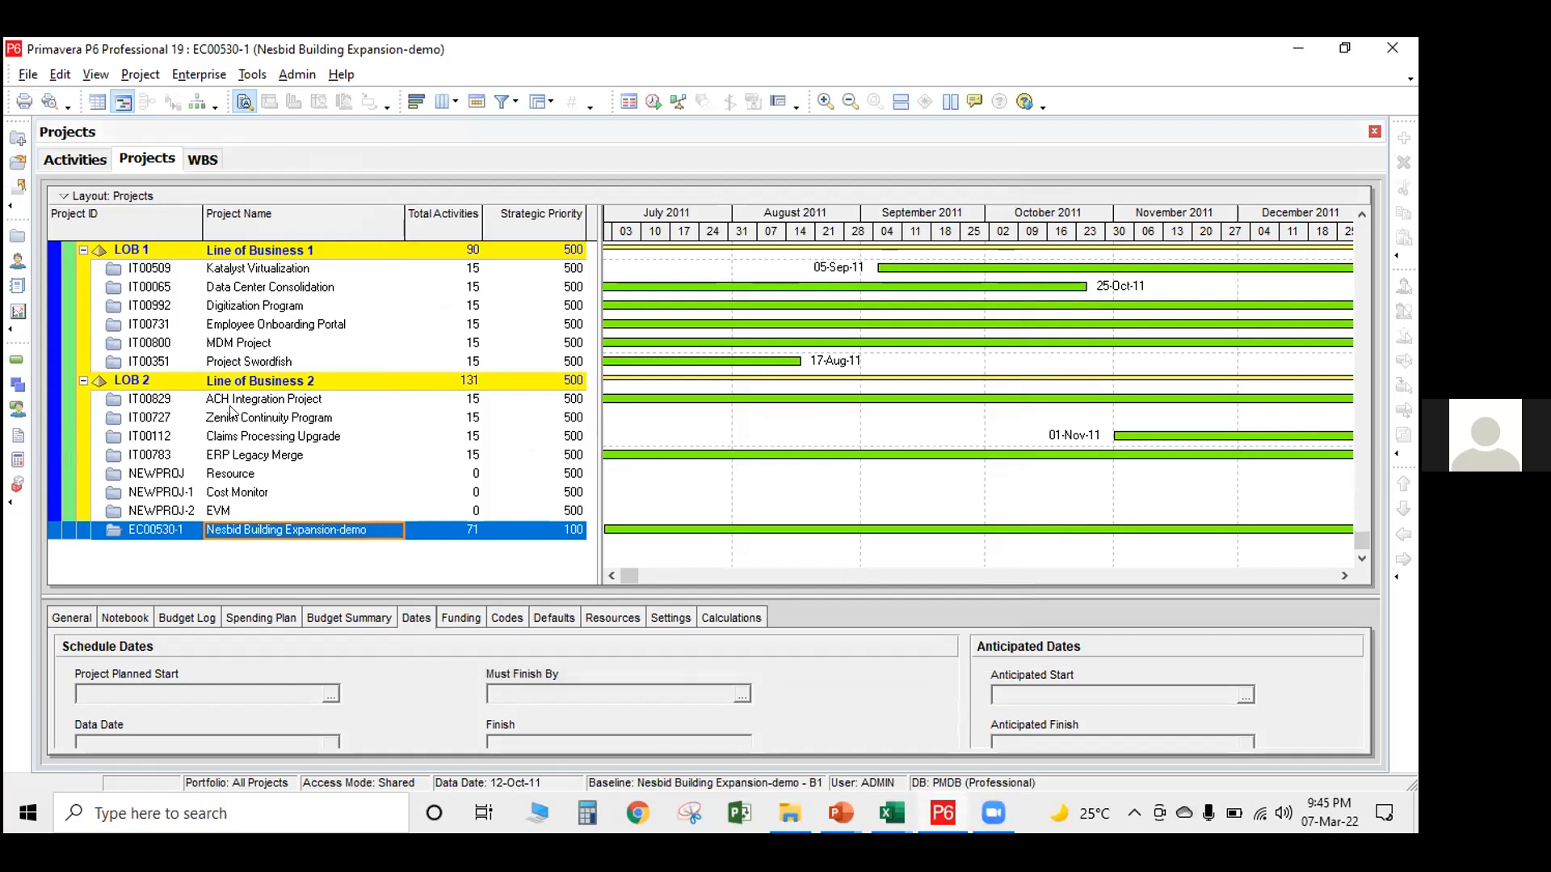
# Delete the Nesbid Building Expansion-demo project from the projects list
pyautogui.click(232, 414)
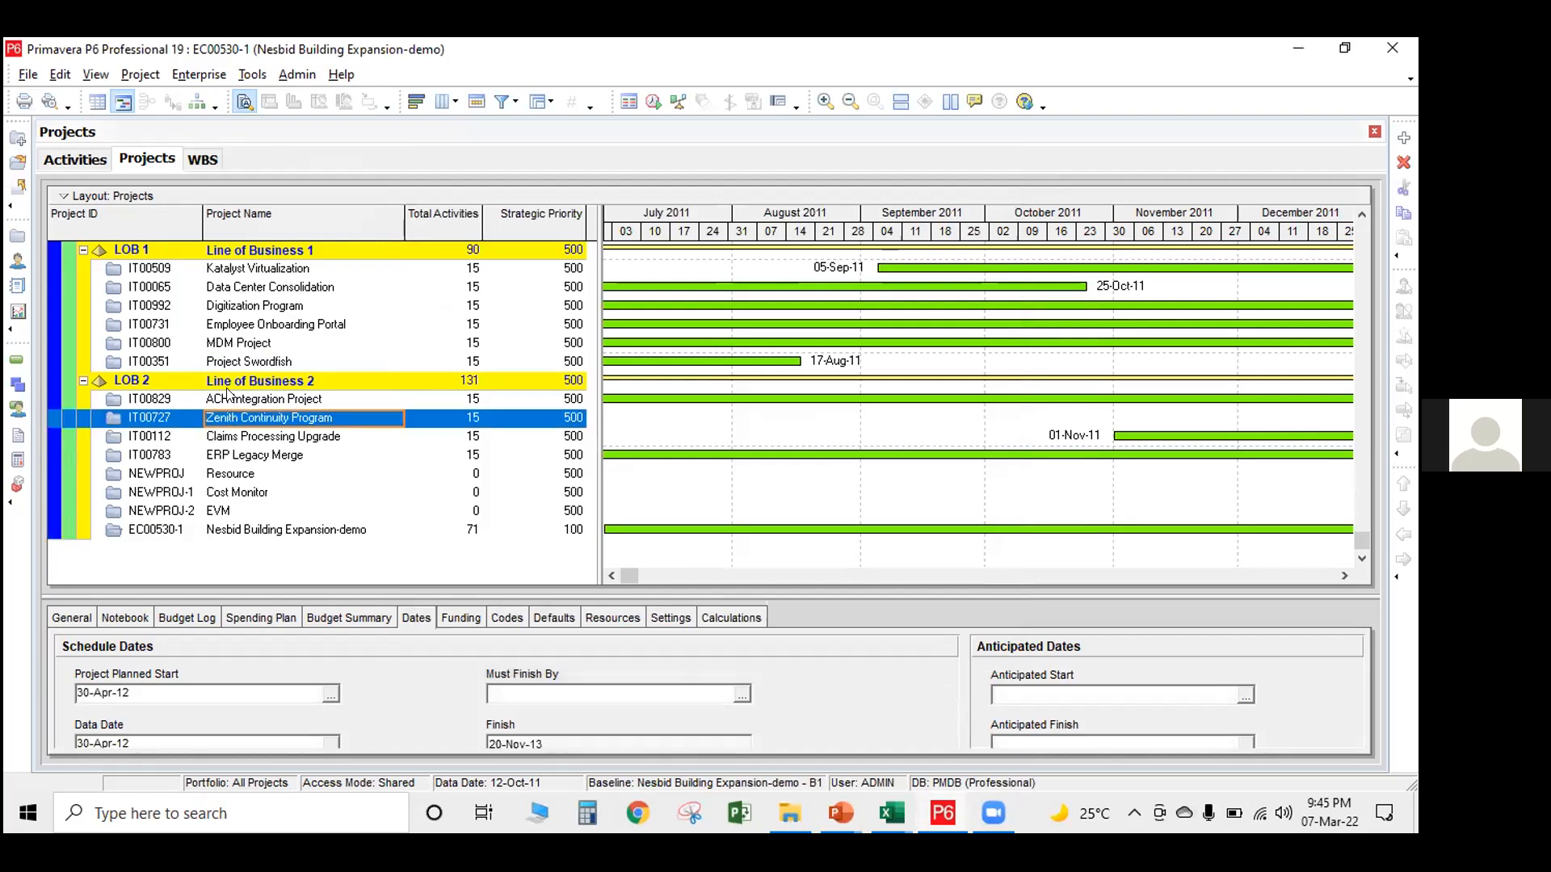
pyautogui.click(232, 532)
pyautogui.rightClick(232, 533)
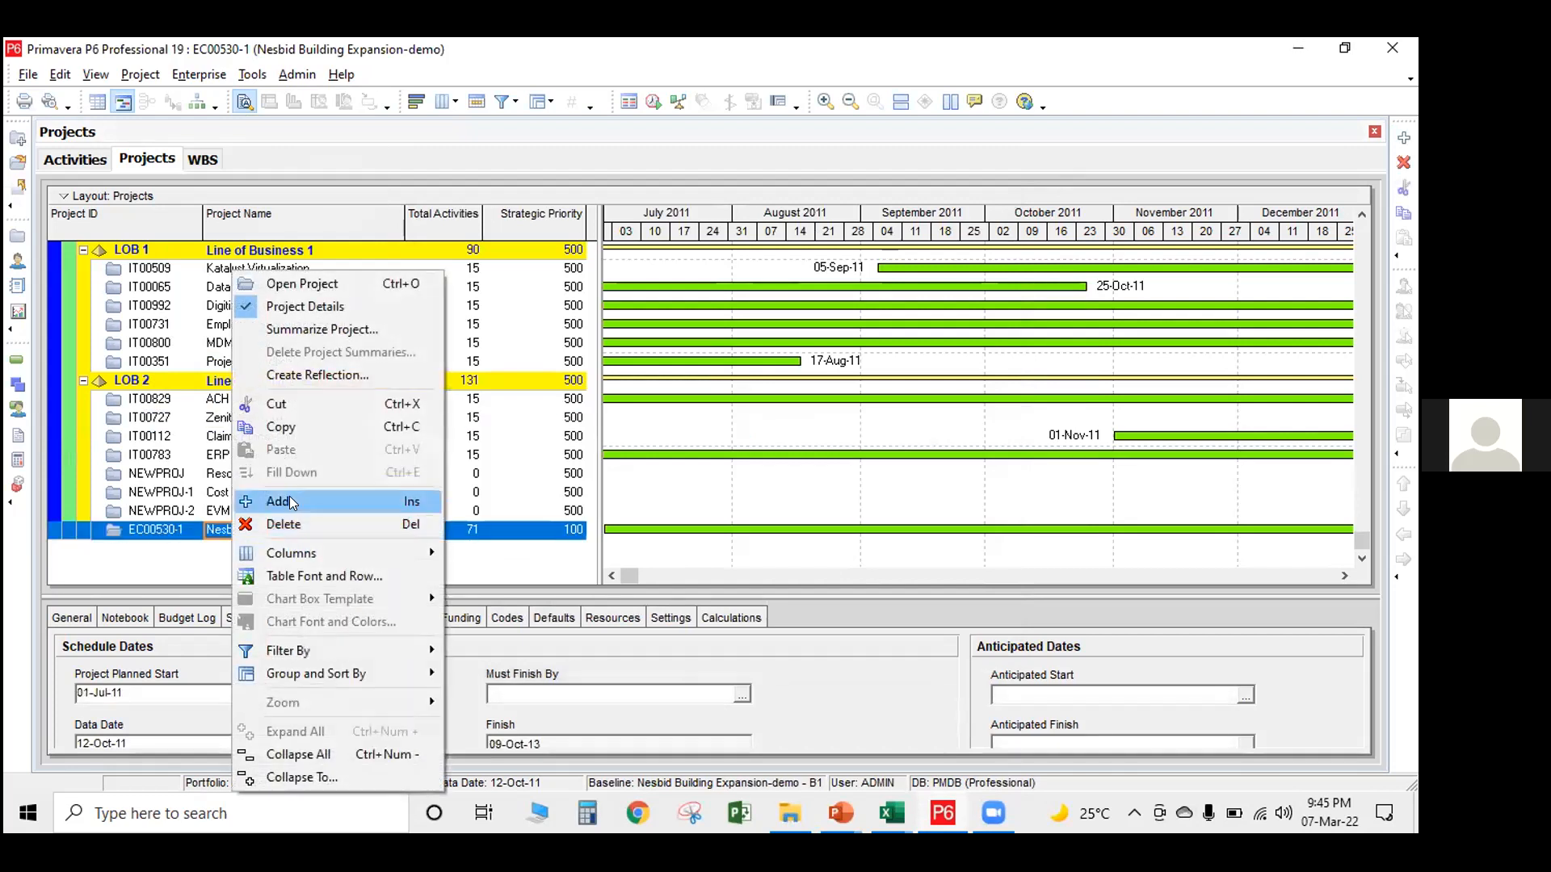
pyautogui.click(312, 523)
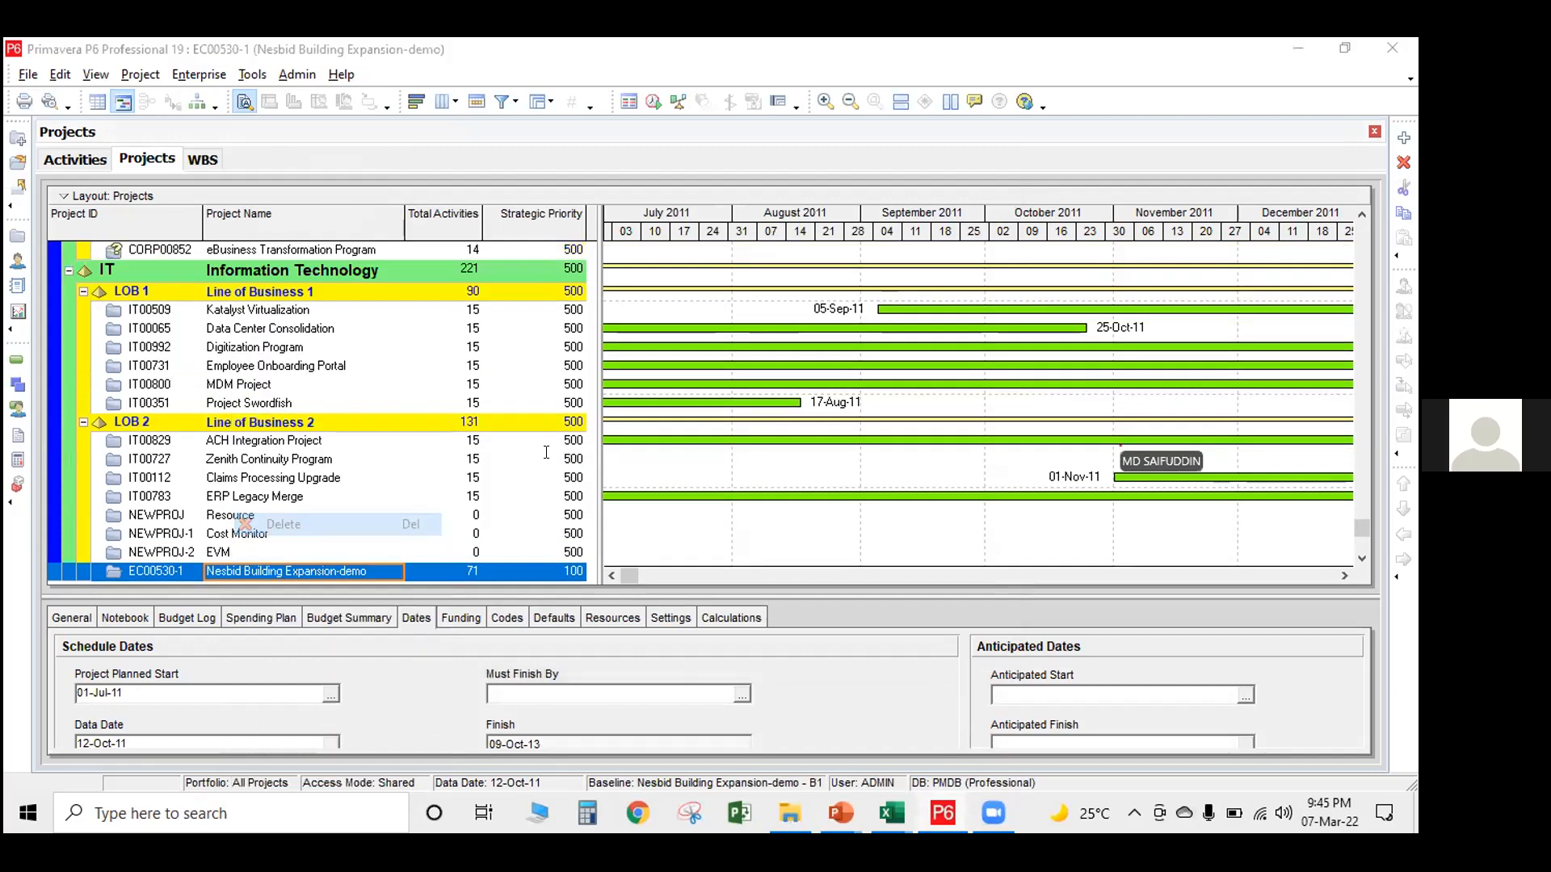
pyautogui.click(670, 473)
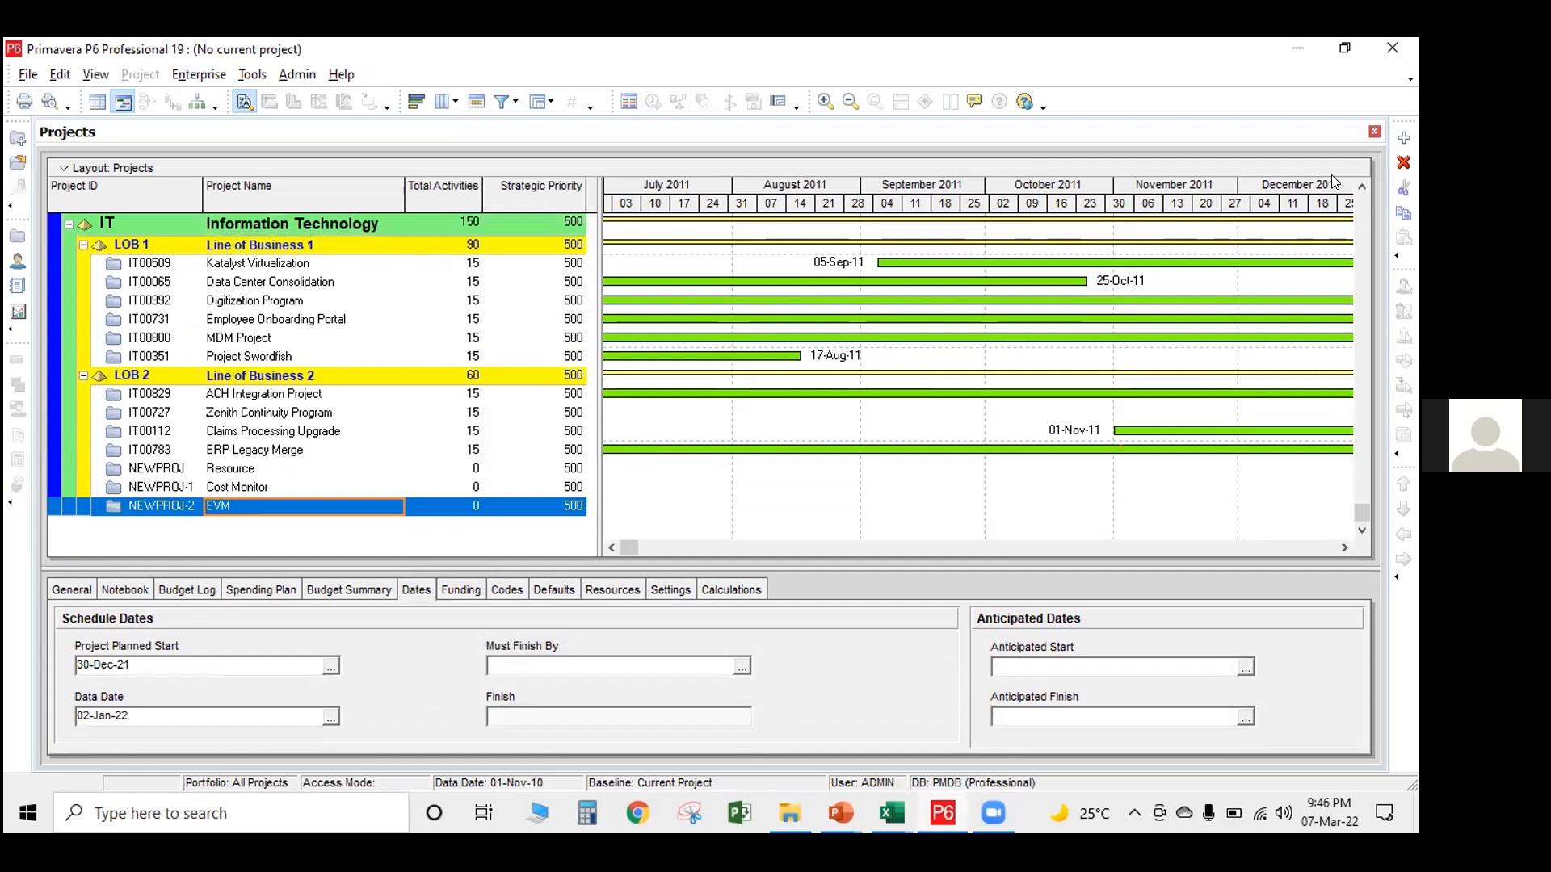
# Start creating a new project and place it under the Energy Services EPS node
pyautogui.click(1404, 138)
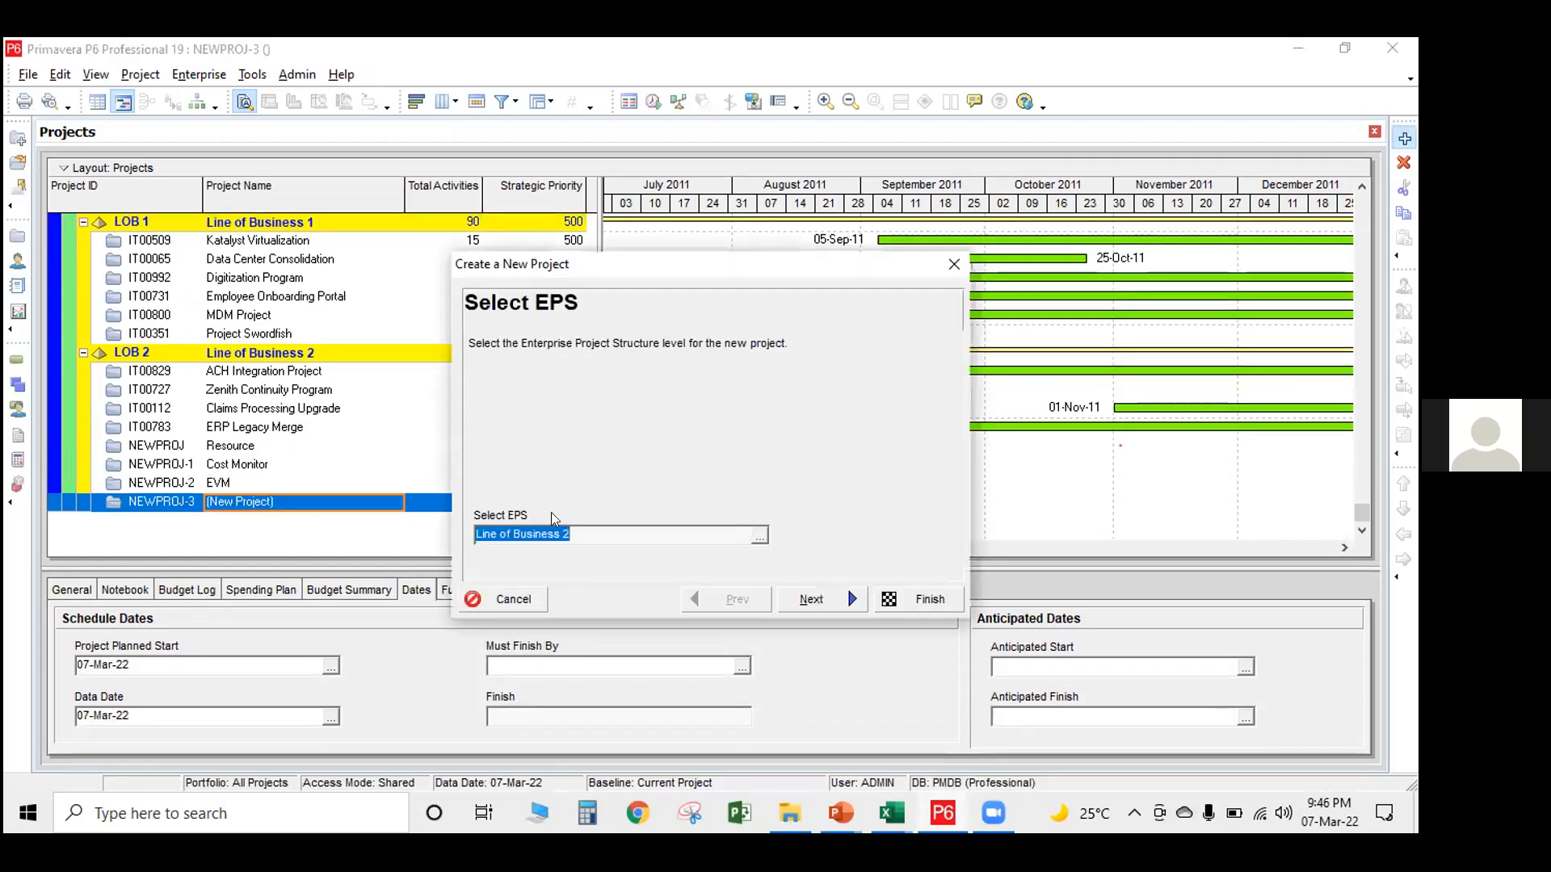
pyautogui.click(758, 535)
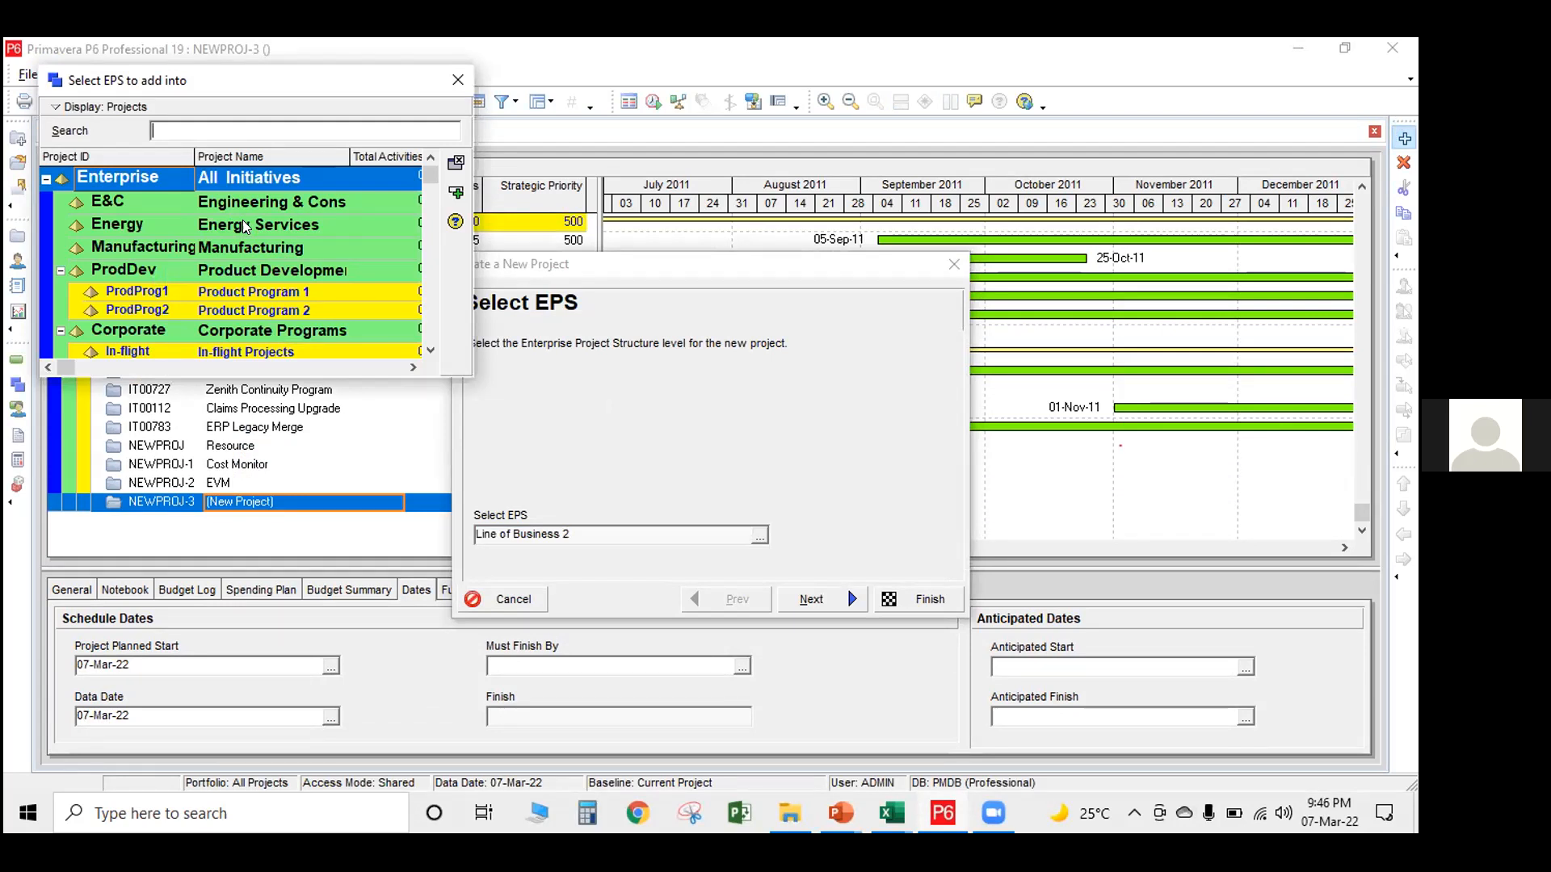
pyautogui.click(287, 226)
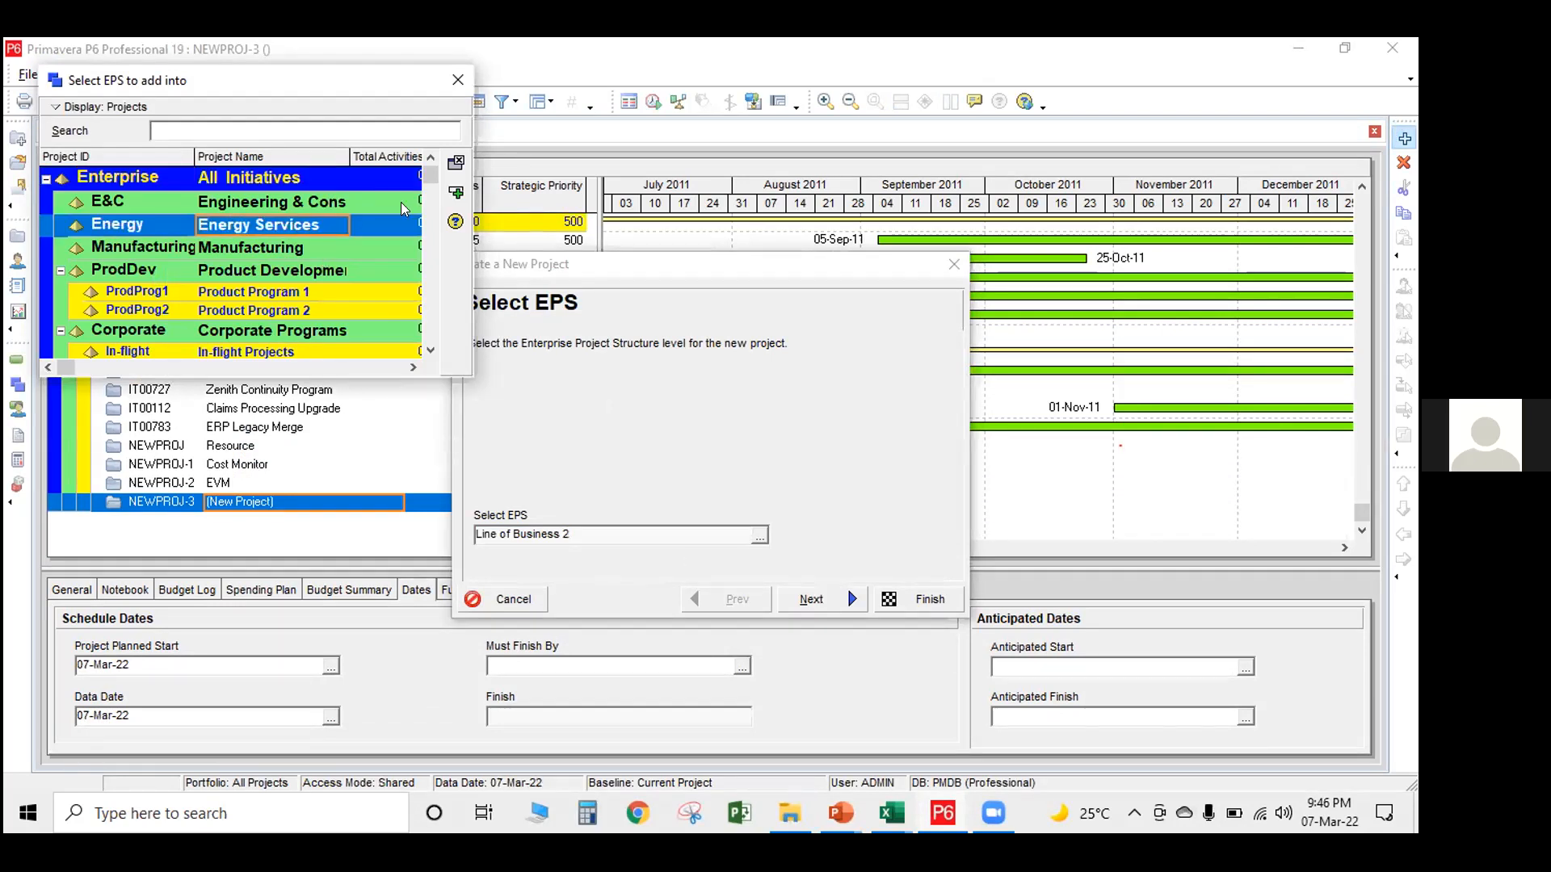
pyautogui.click(456, 193)
pyautogui.click(807, 599)
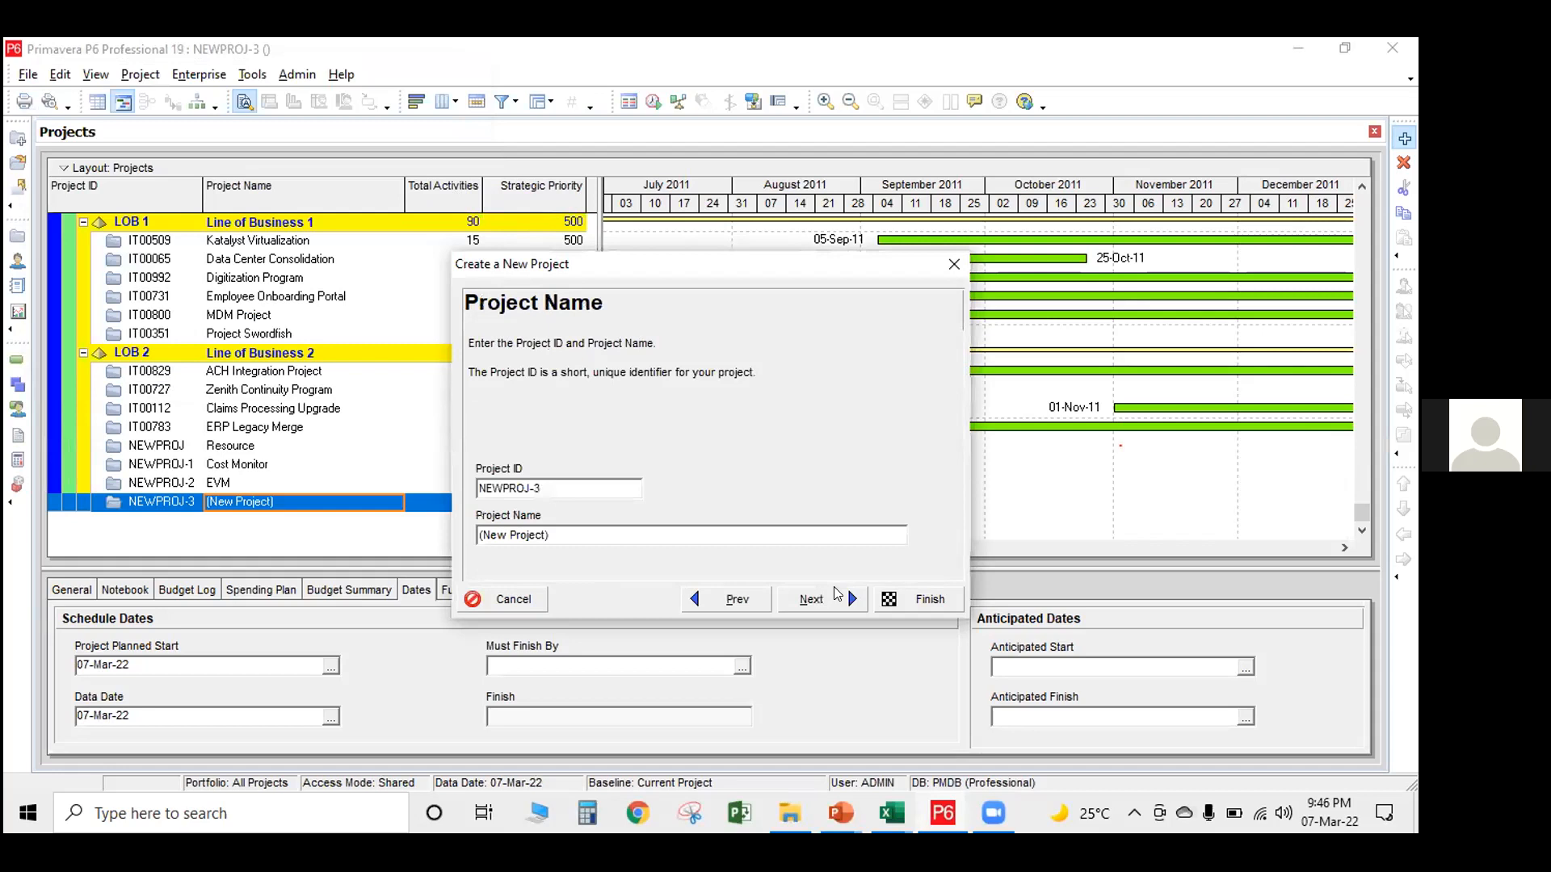
# Name the new project DEMO PROJECT, keeping the default project ID, and continue to the project dates
pyautogui.moveTo(549, 531); pyautogui.dragTo(375, 515)
pyautogui.write('DEMO PROJECT')
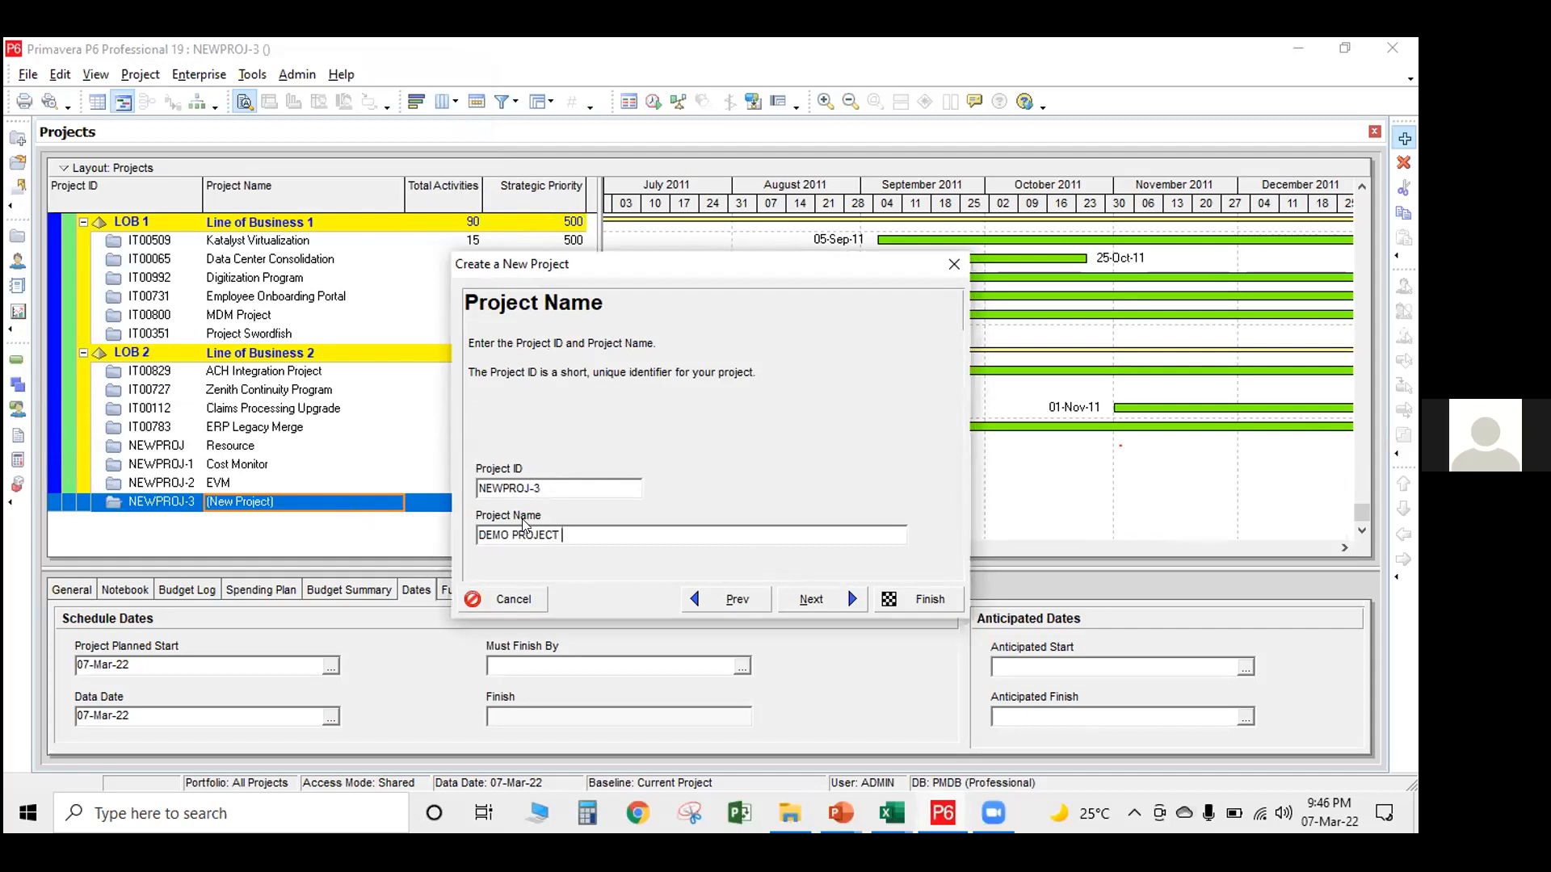
pyautogui.click(820, 603)
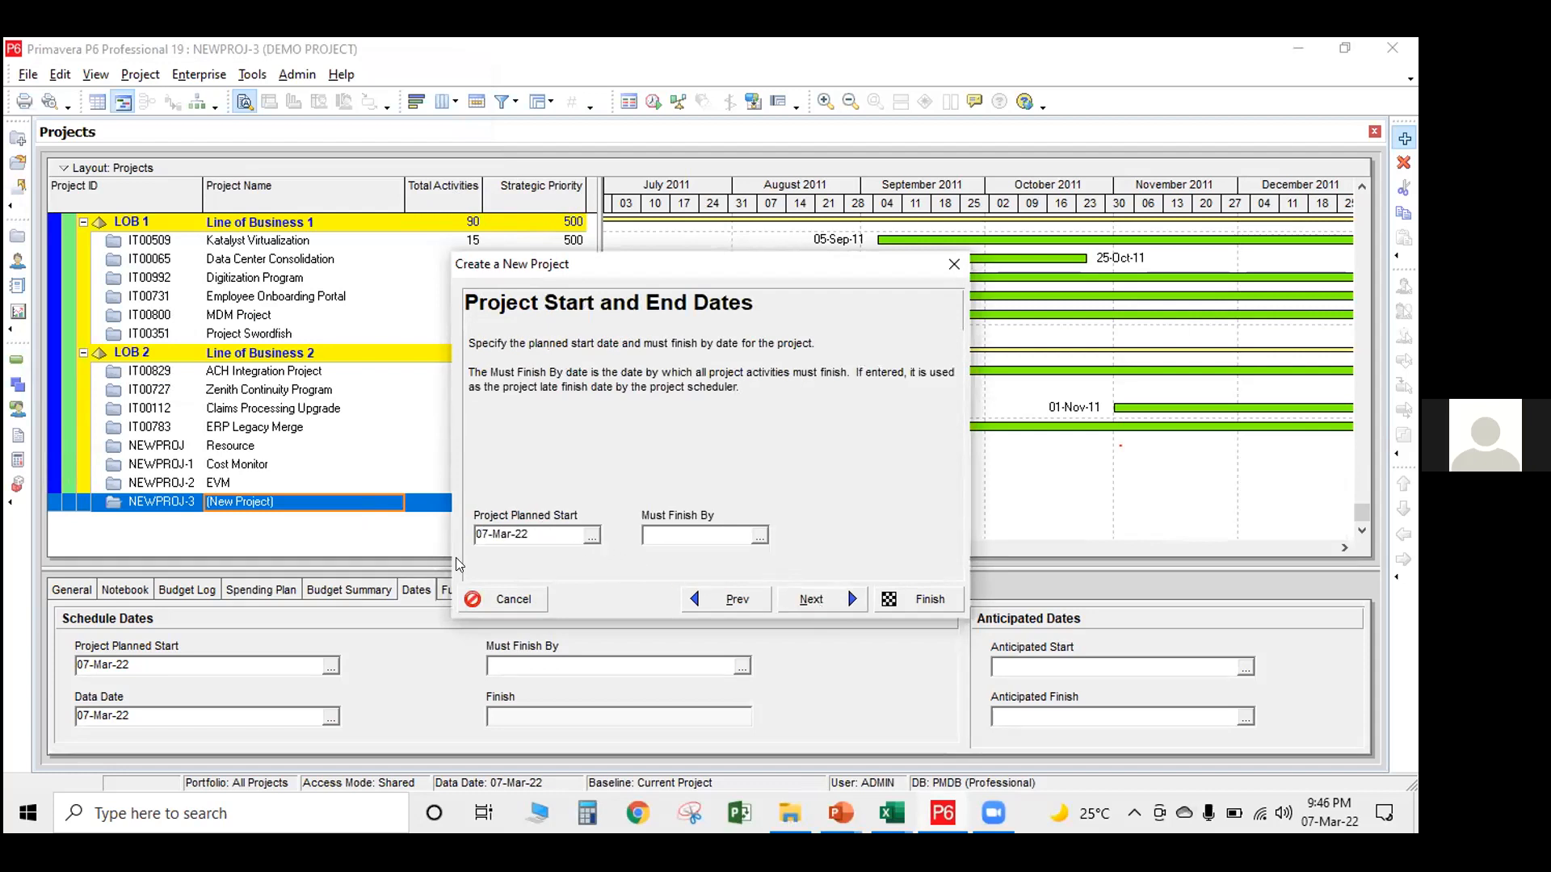
# Accept 07-Mar-22 as the planned start with no must-finish-by date, and choose Corporate as the responsible manager
pyautogui.click(670, 132)
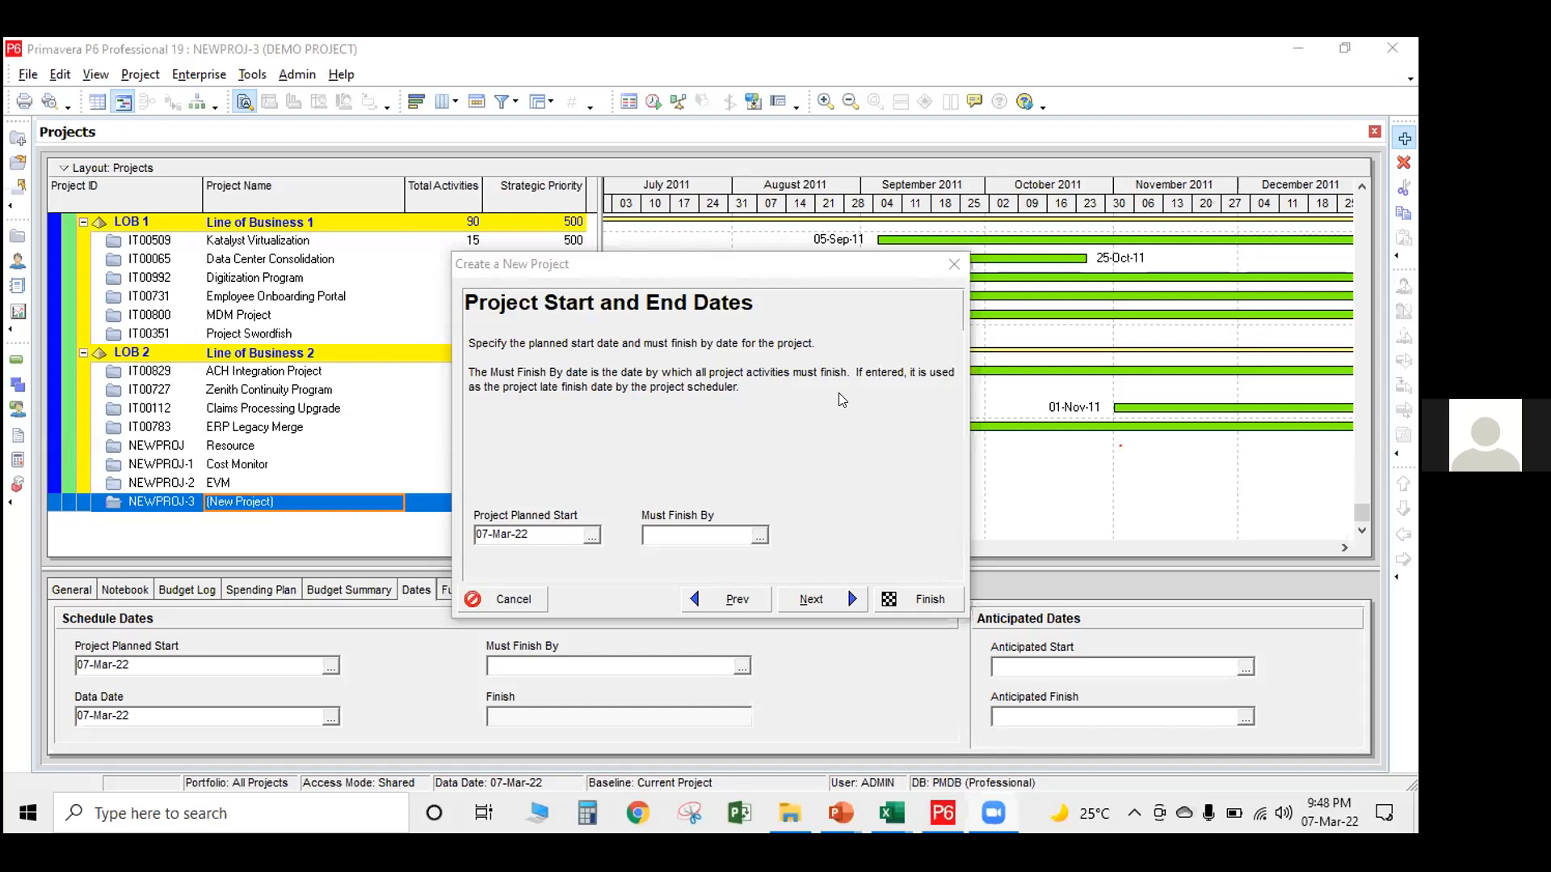
pyautogui.moveTo(841, 809)
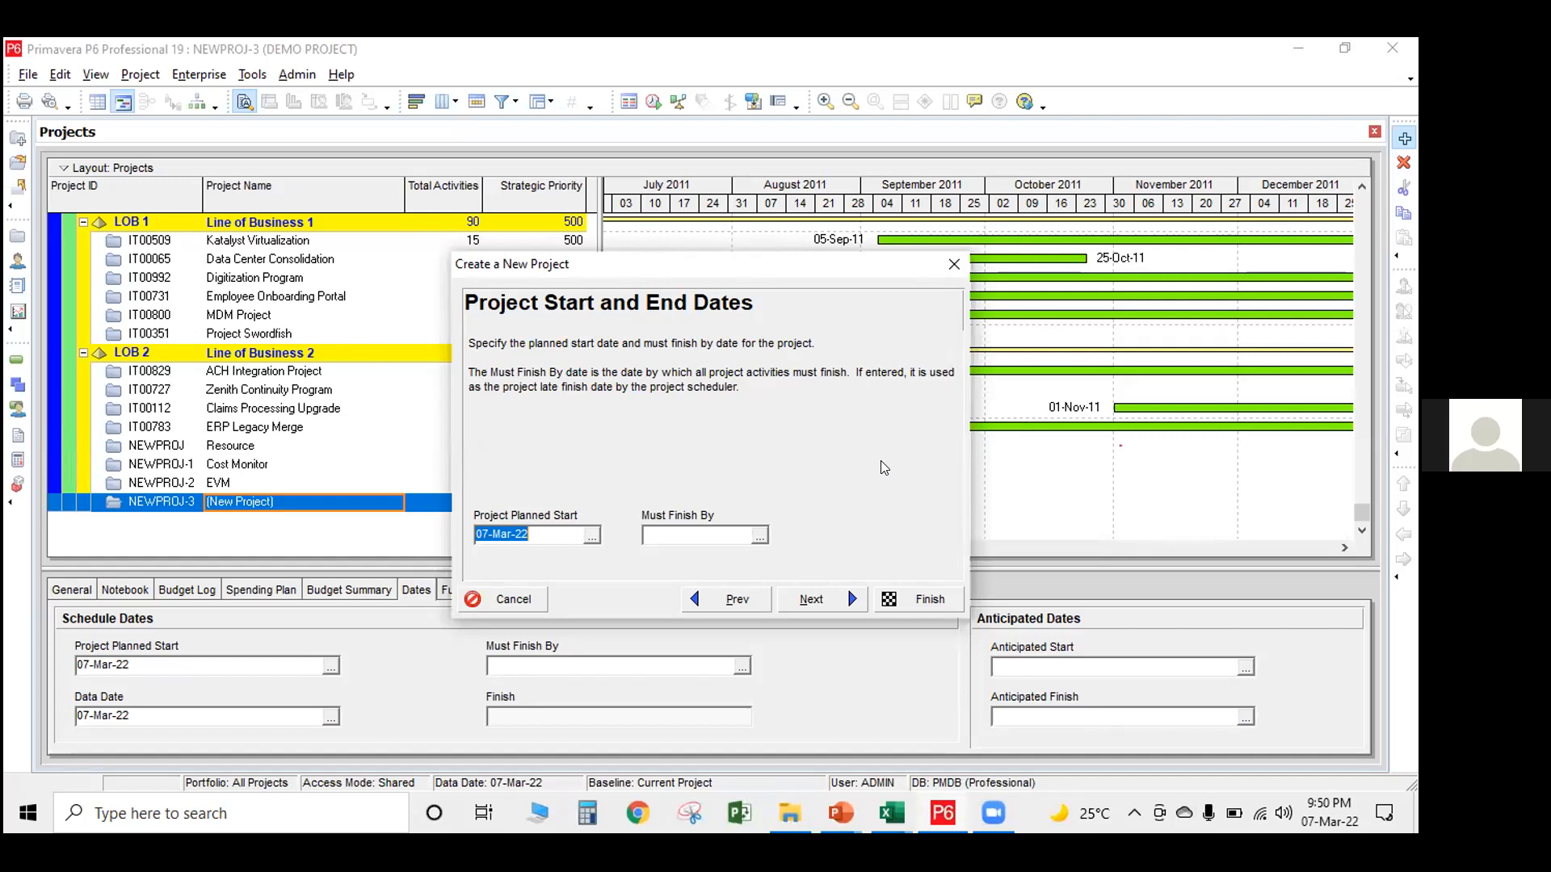
pyautogui.click(824, 597)
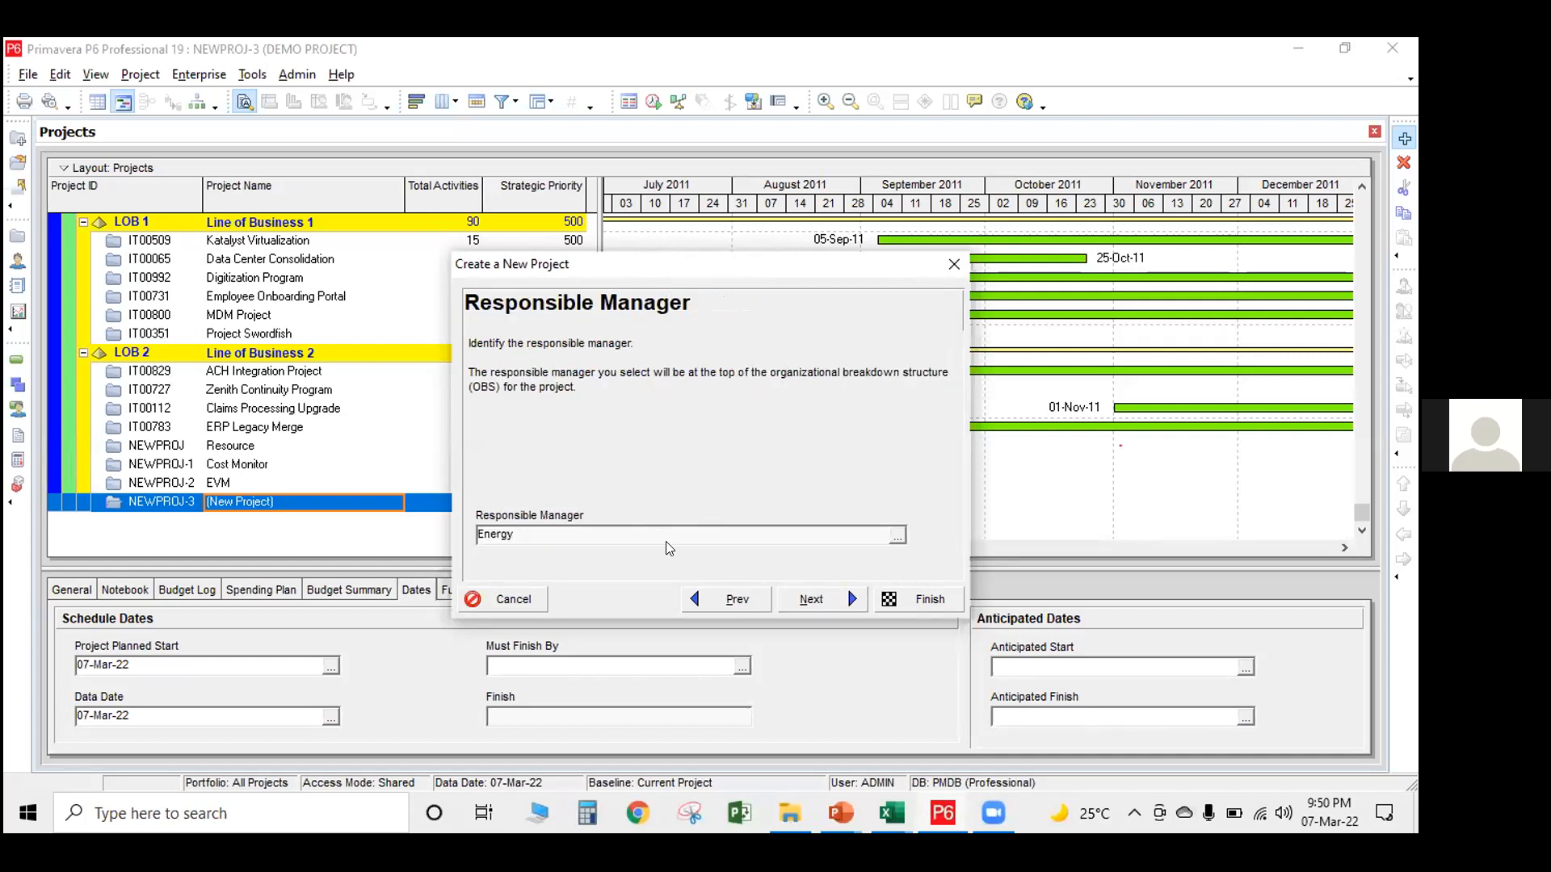
pyautogui.click(898, 537)
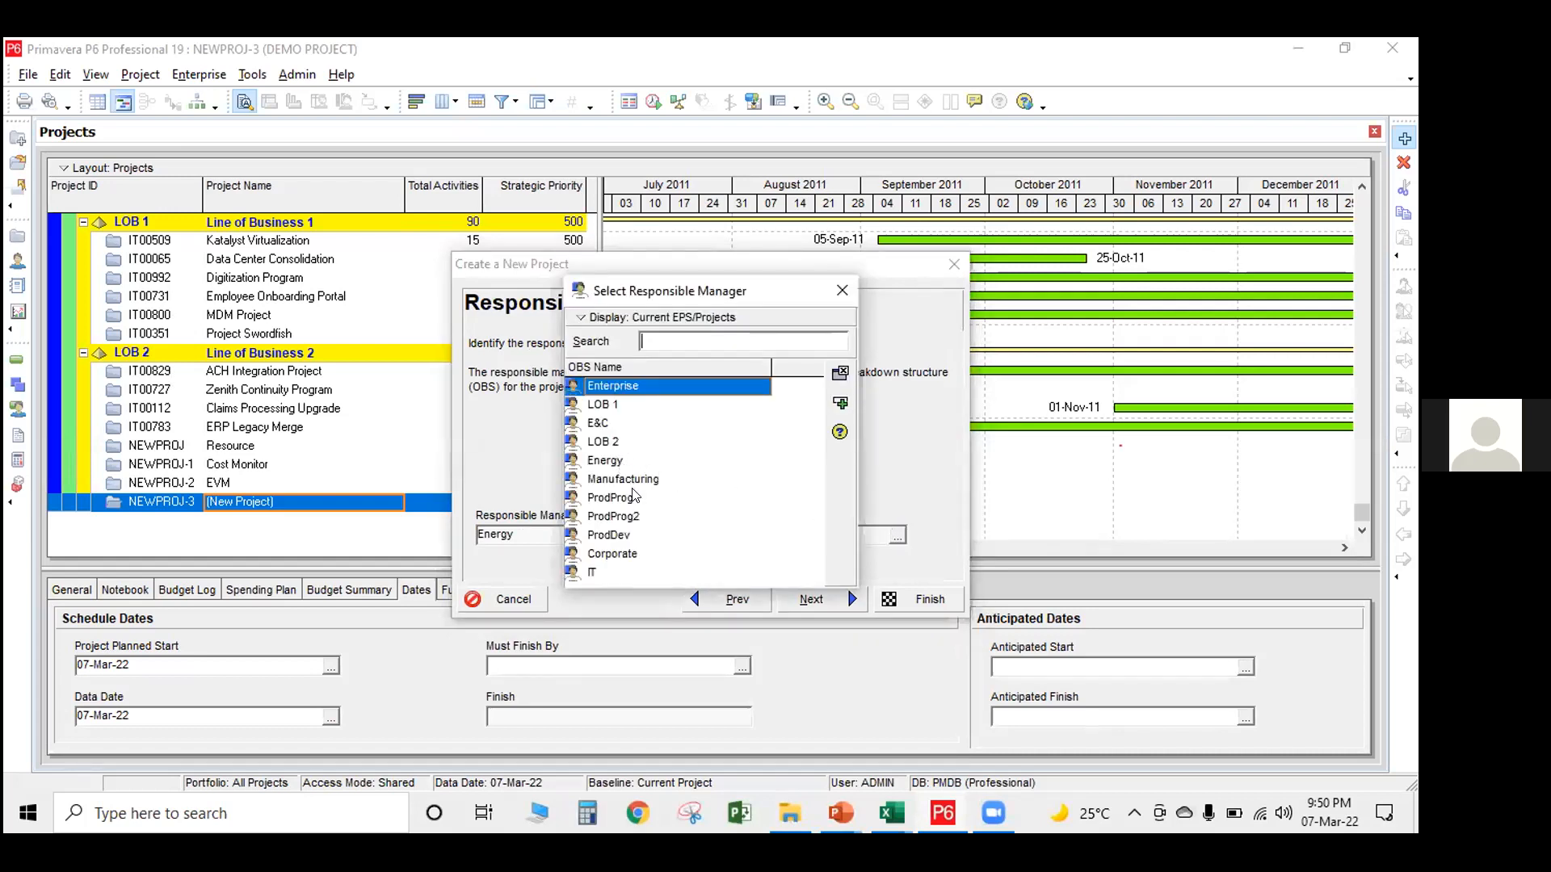
pyautogui.click(619, 552)
pyautogui.click(840, 373)
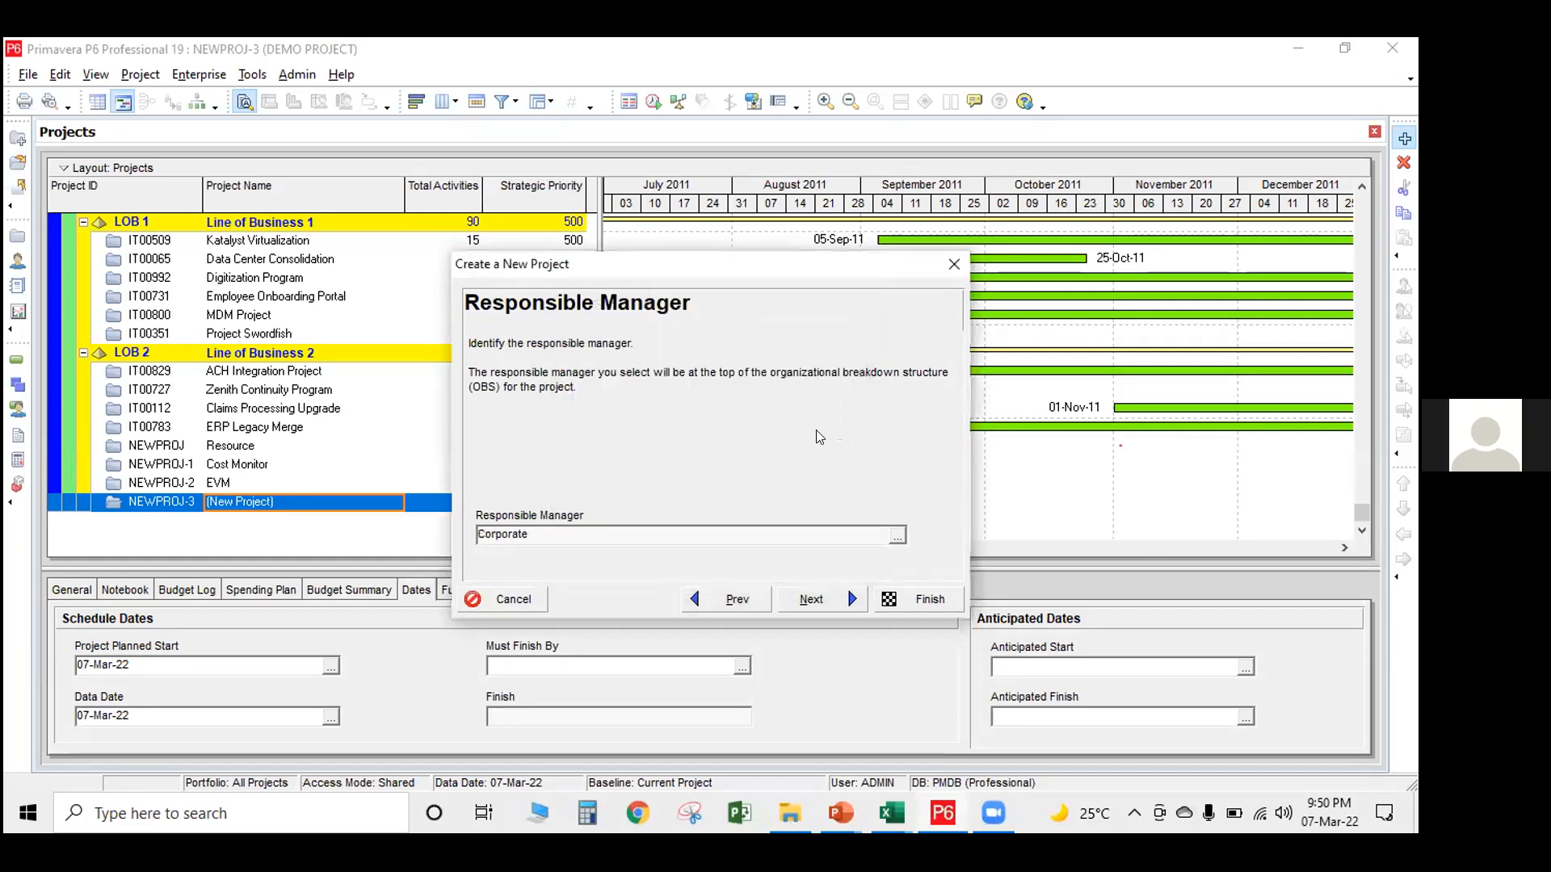
pyautogui.click(849, 597)
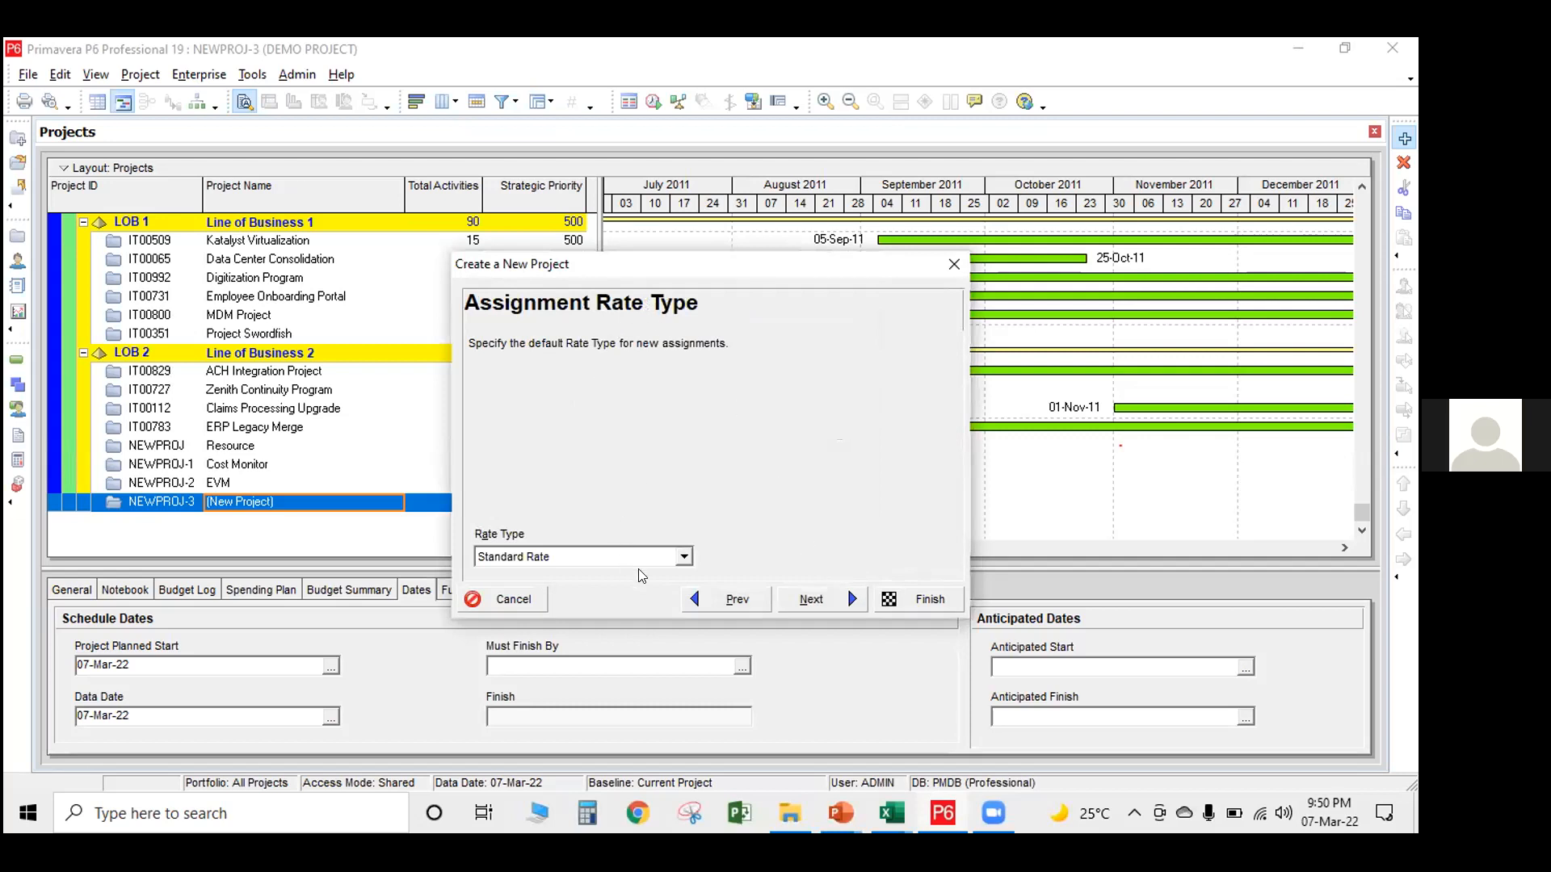
# Review the available assignment rate types, keep Standard Rate and continue to the wizard's final page
pyautogui.click(684, 557)
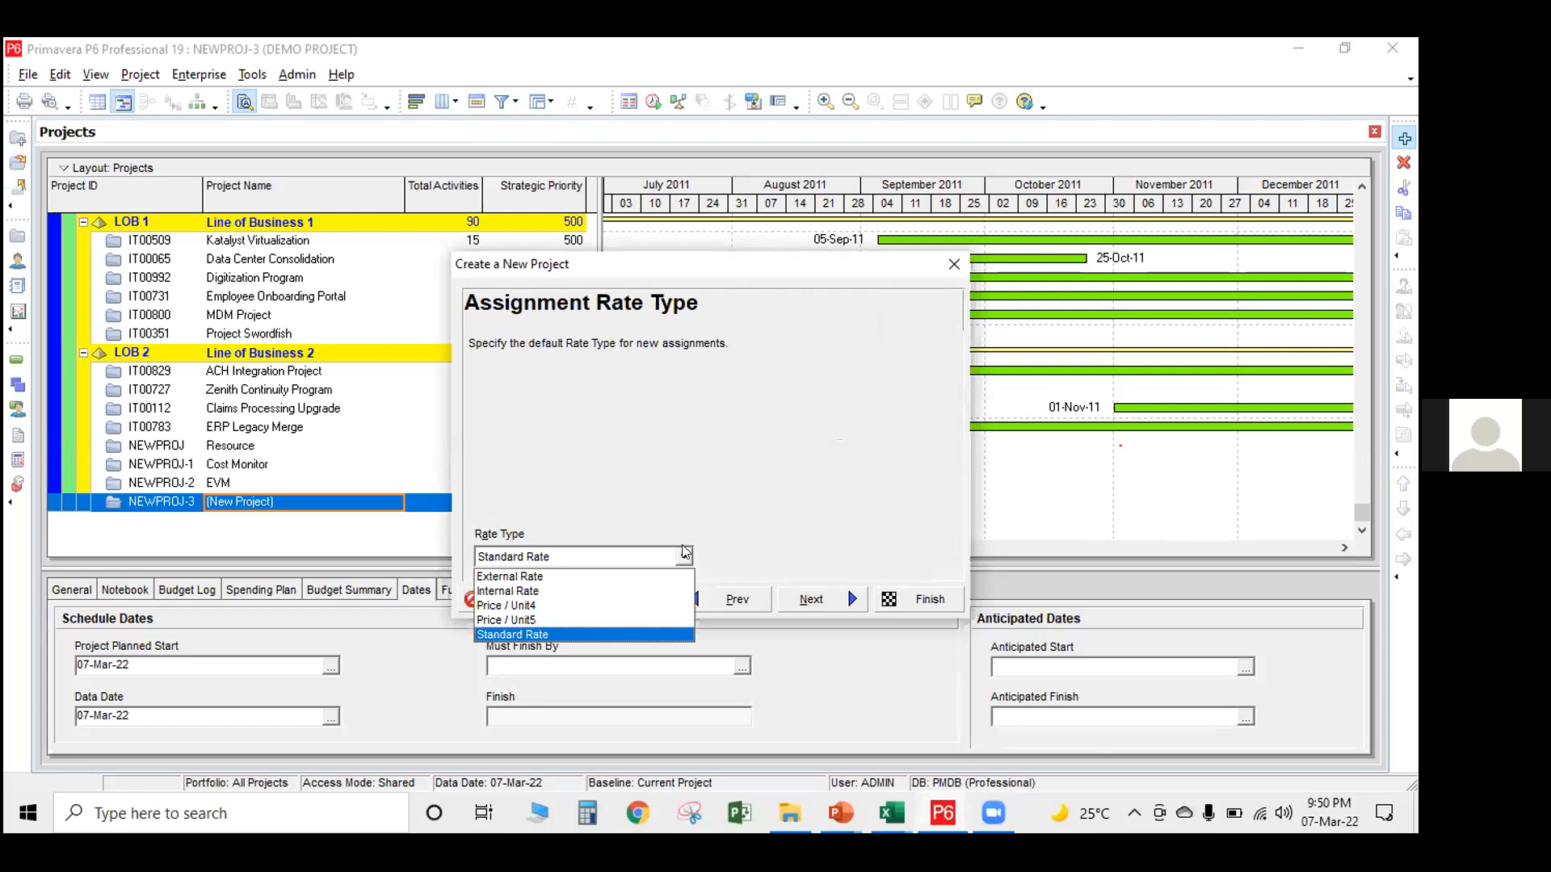
pyautogui.click(685, 554)
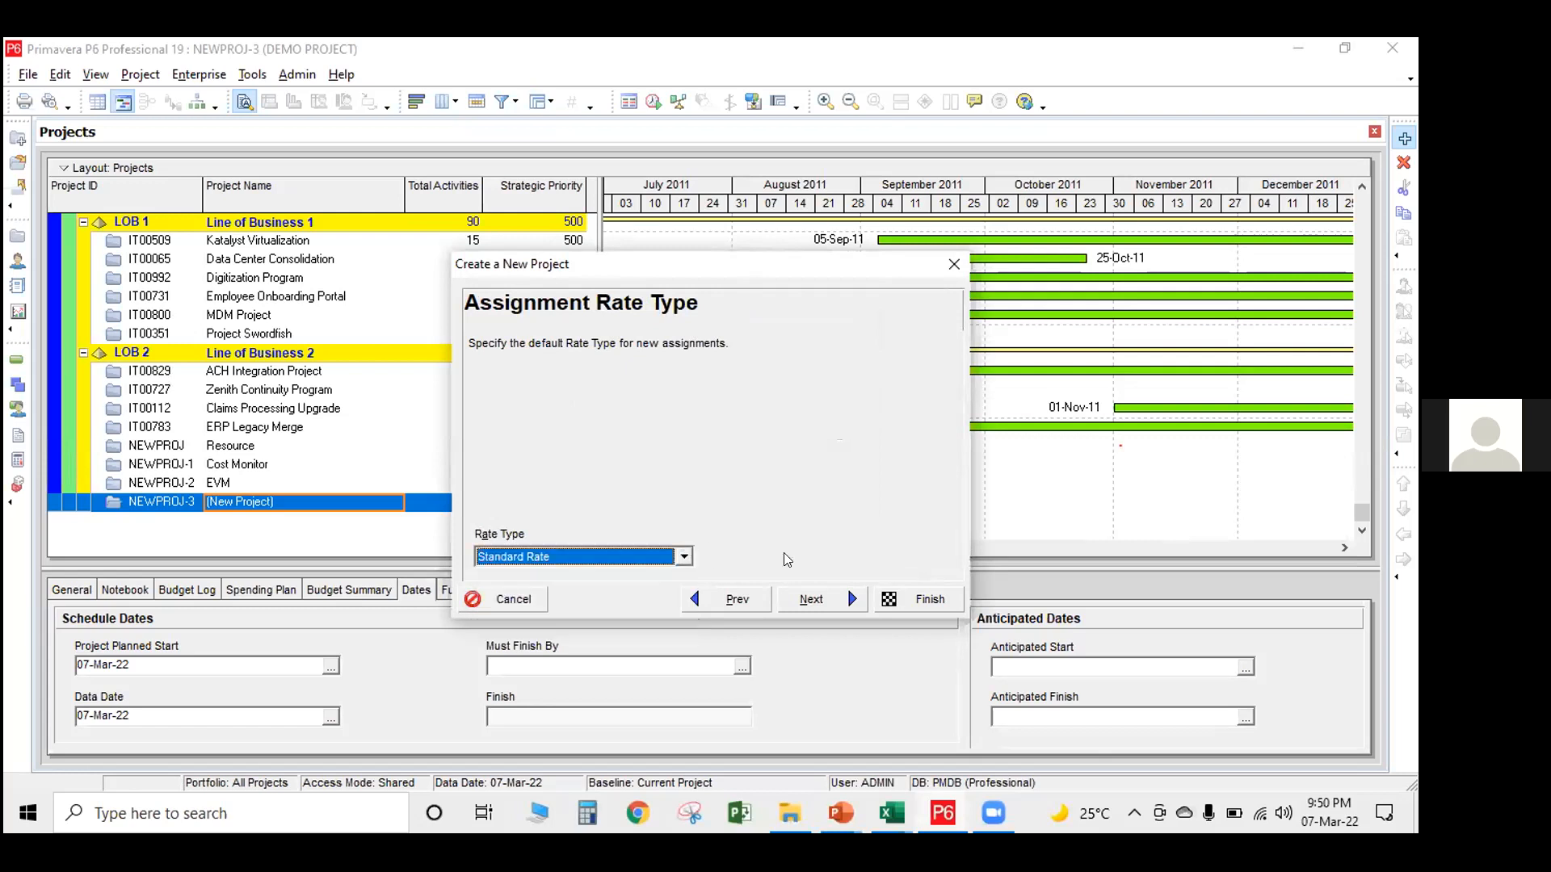
pyautogui.click(832, 598)
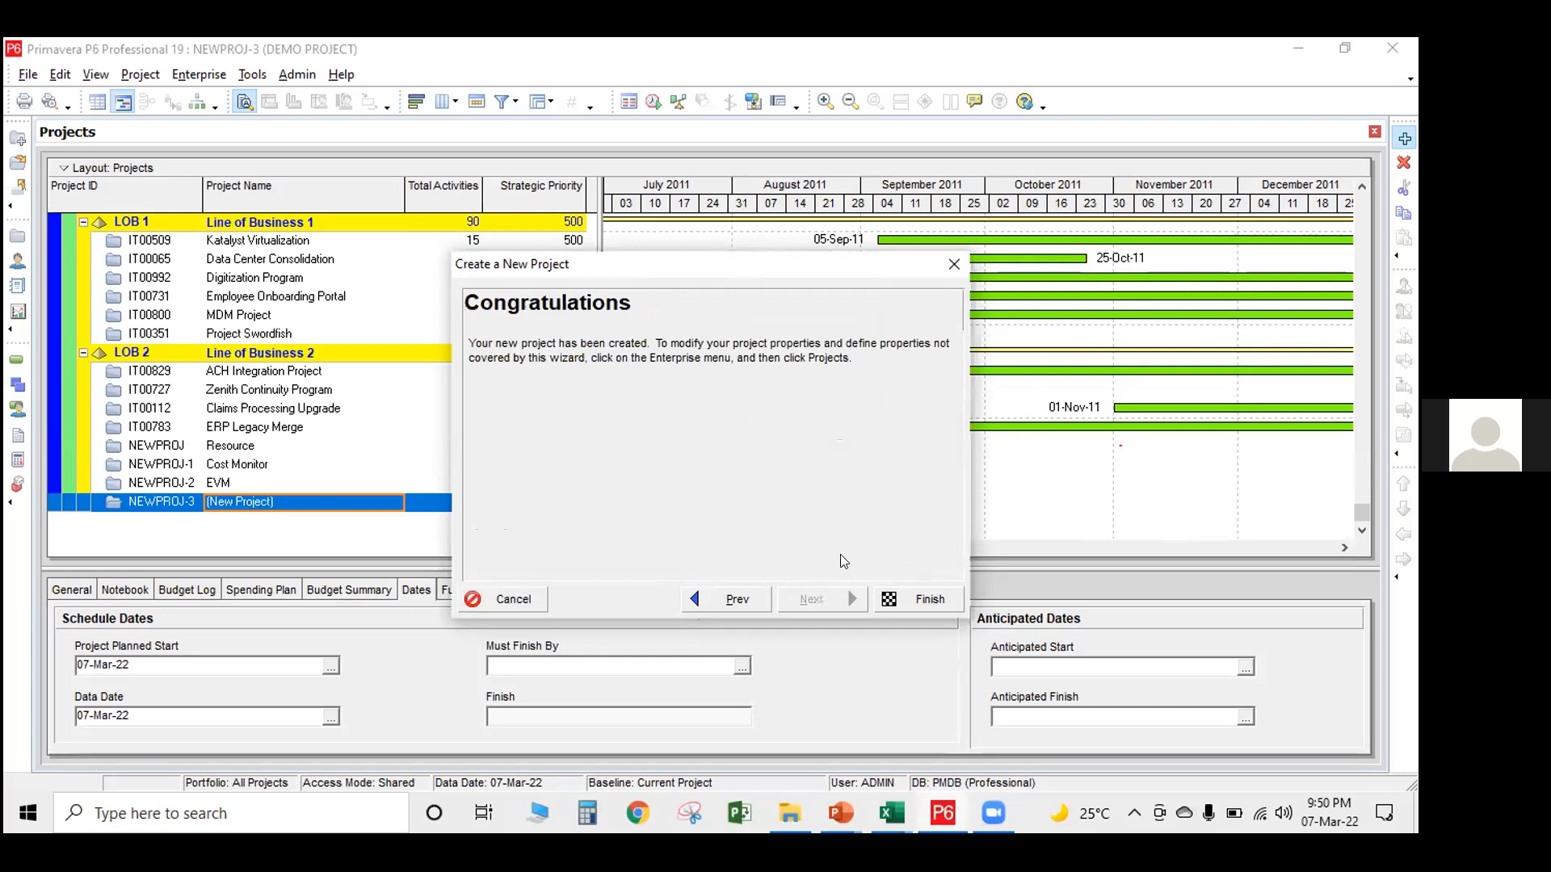
# Finish the wizard to complete creation of DEMO PROJECT
pyautogui.click(898, 594)
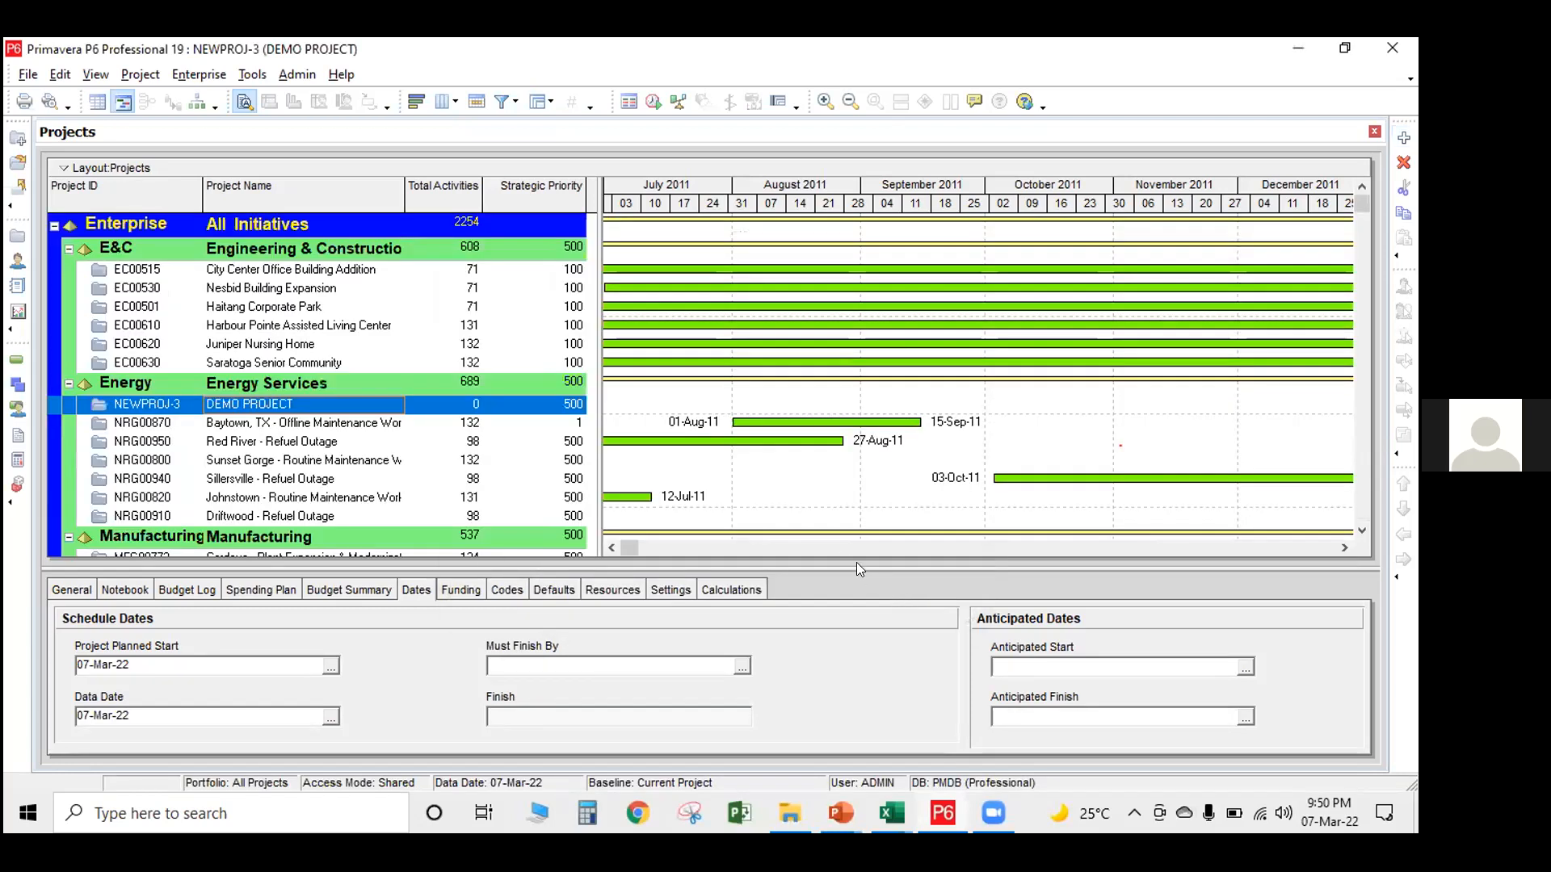
# Look through the projects listed under each EPS node, from Energy Services down to Information Technology, and return to Energy Services
pyautogui.click(295, 441)
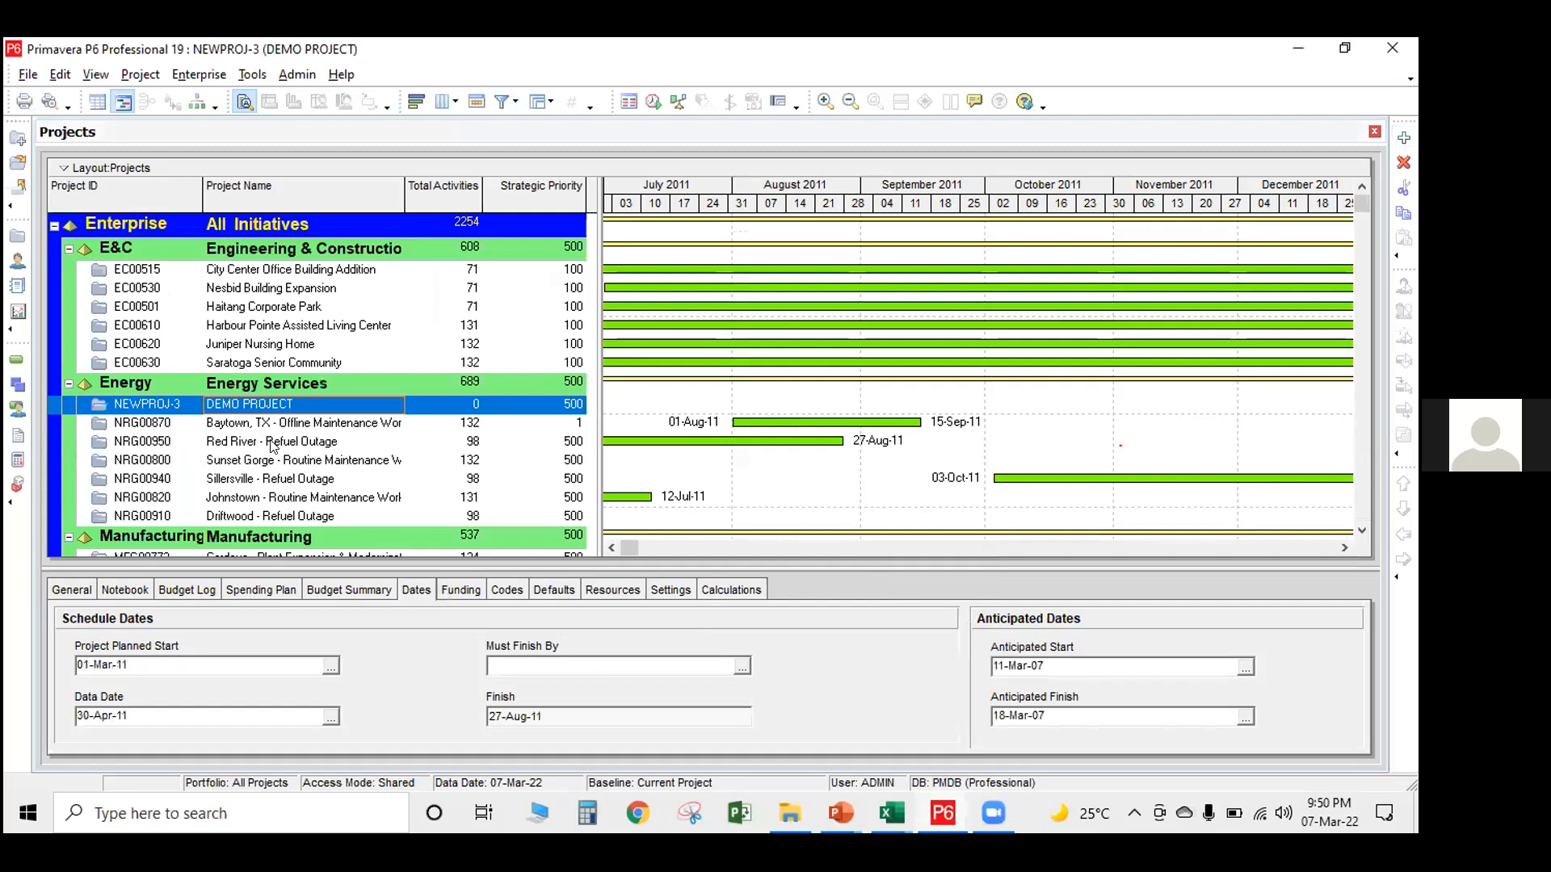
pyautogui.scroll(-3, 275, 453)
pyautogui.scroll(-5, 269, 450)
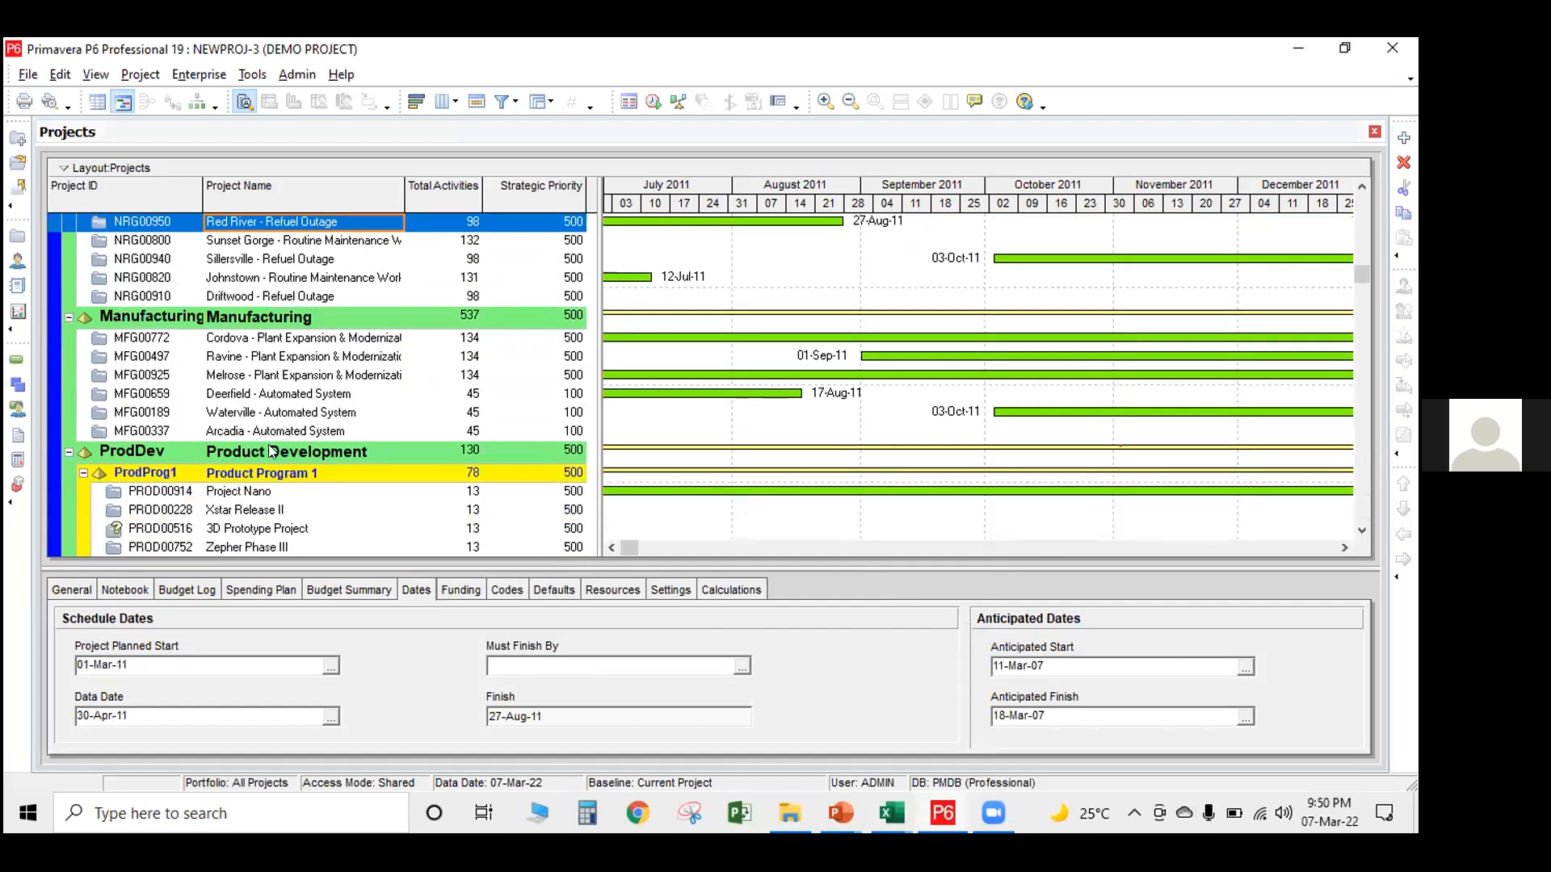
pyautogui.scroll(-6, 270, 450)
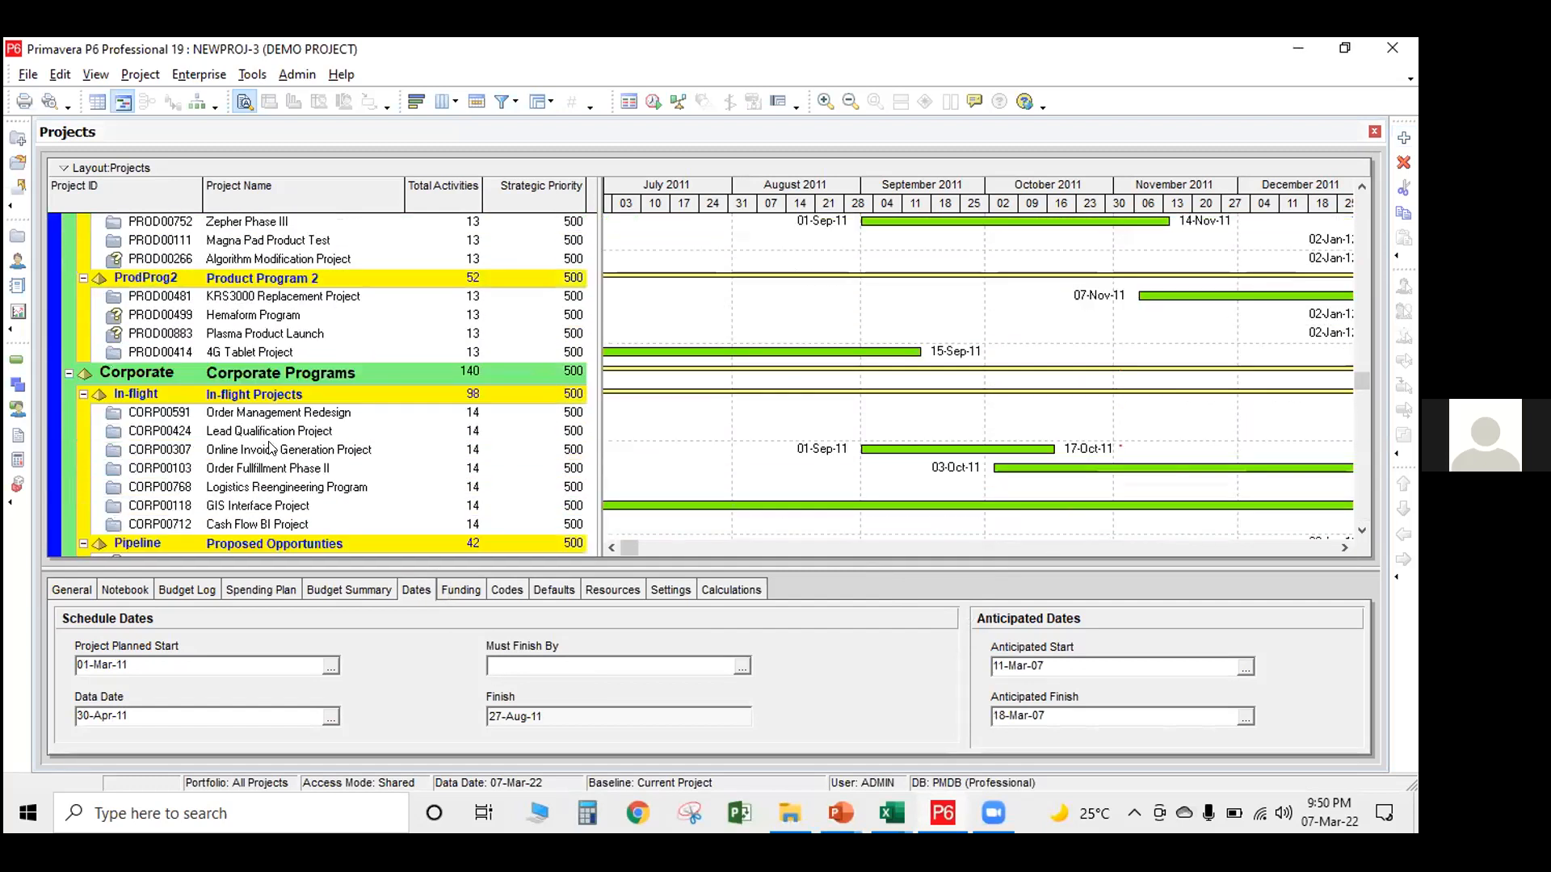
pyautogui.scroll(-4, 270, 446)
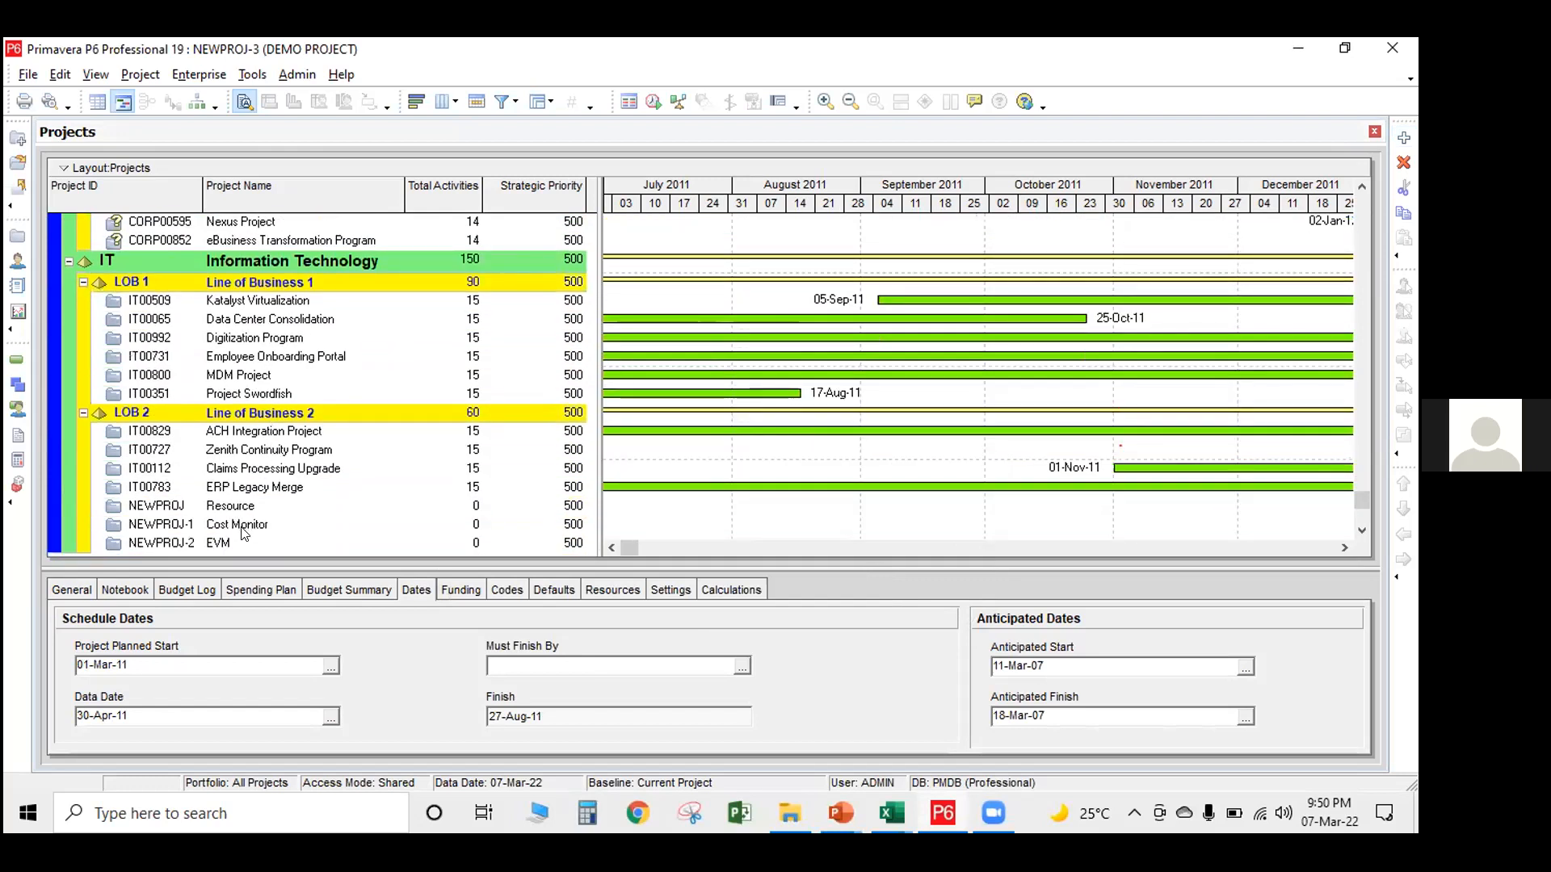
pyautogui.scroll(1, 241, 521)
pyautogui.scroll(3, 240, 513)
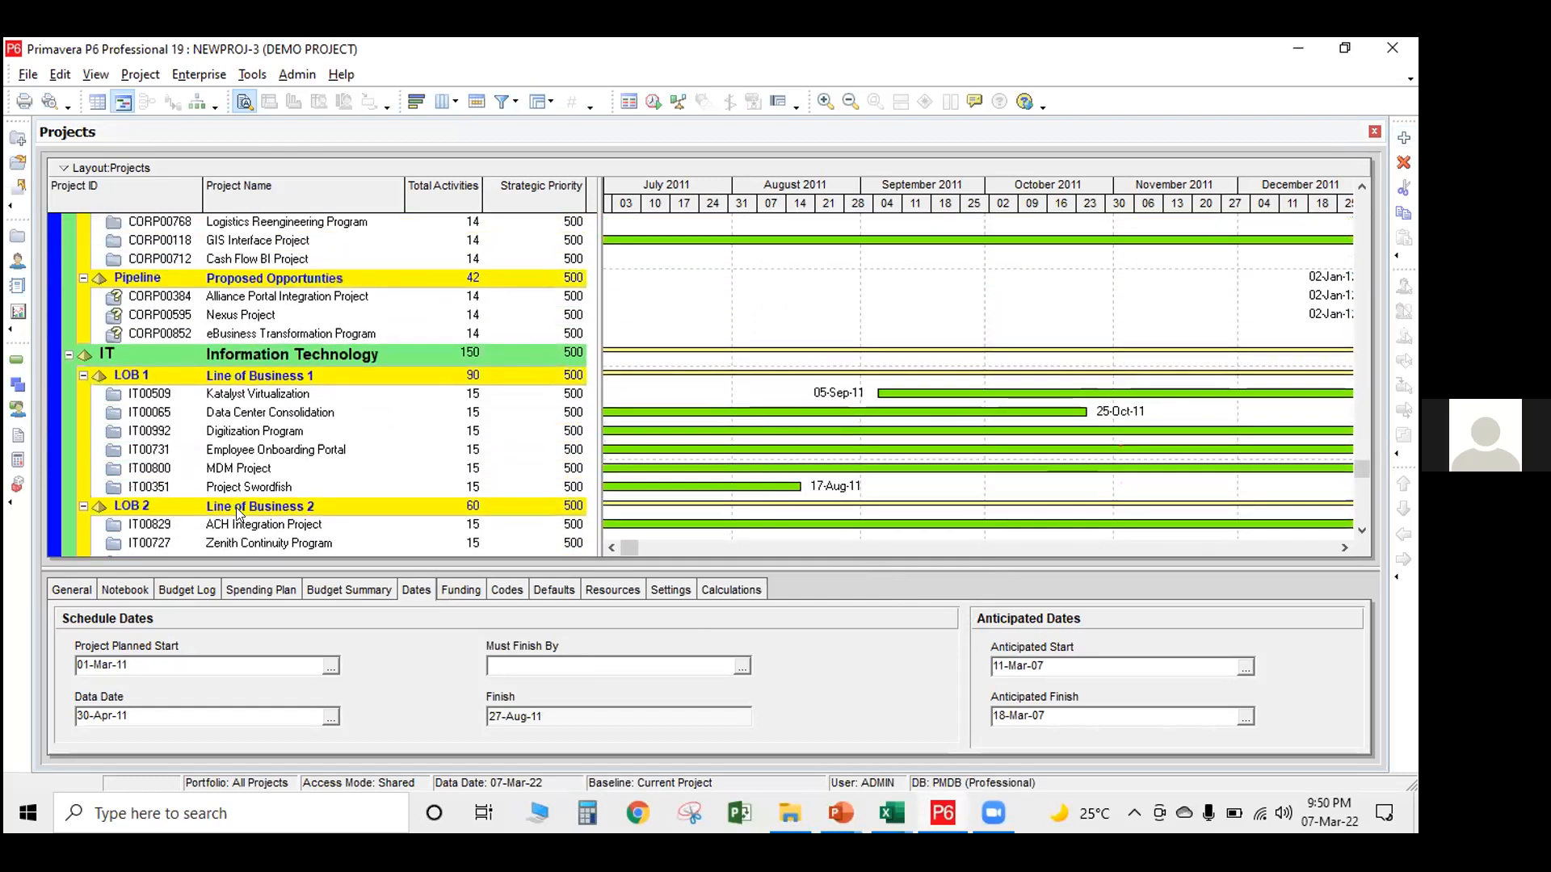
pyautogui.scroll(3, 240, 509)
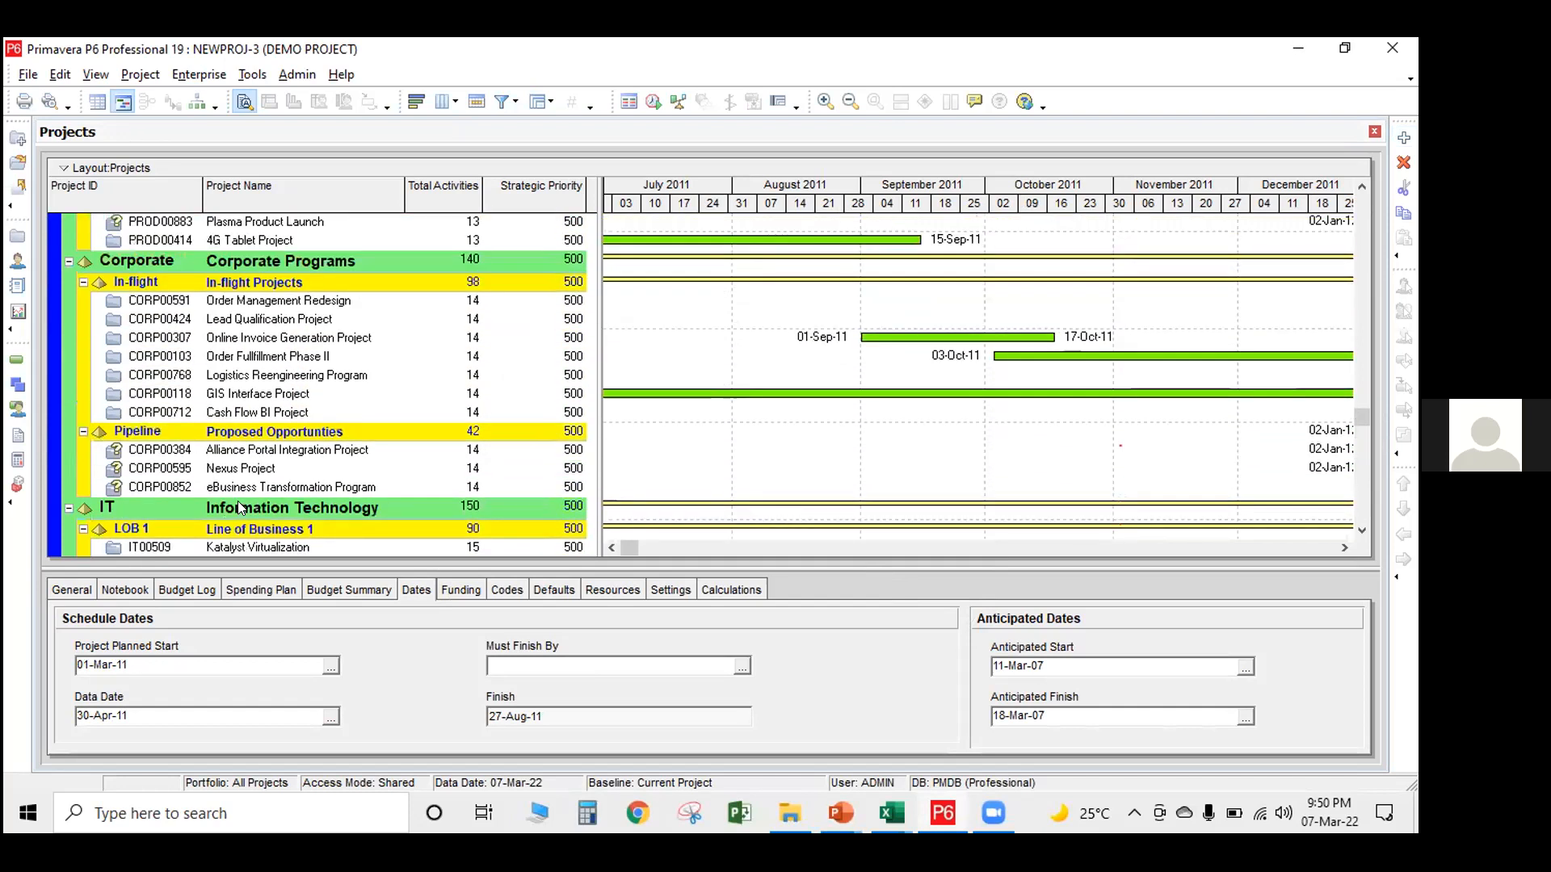
pyautogui.scroll(6, 240, 485)
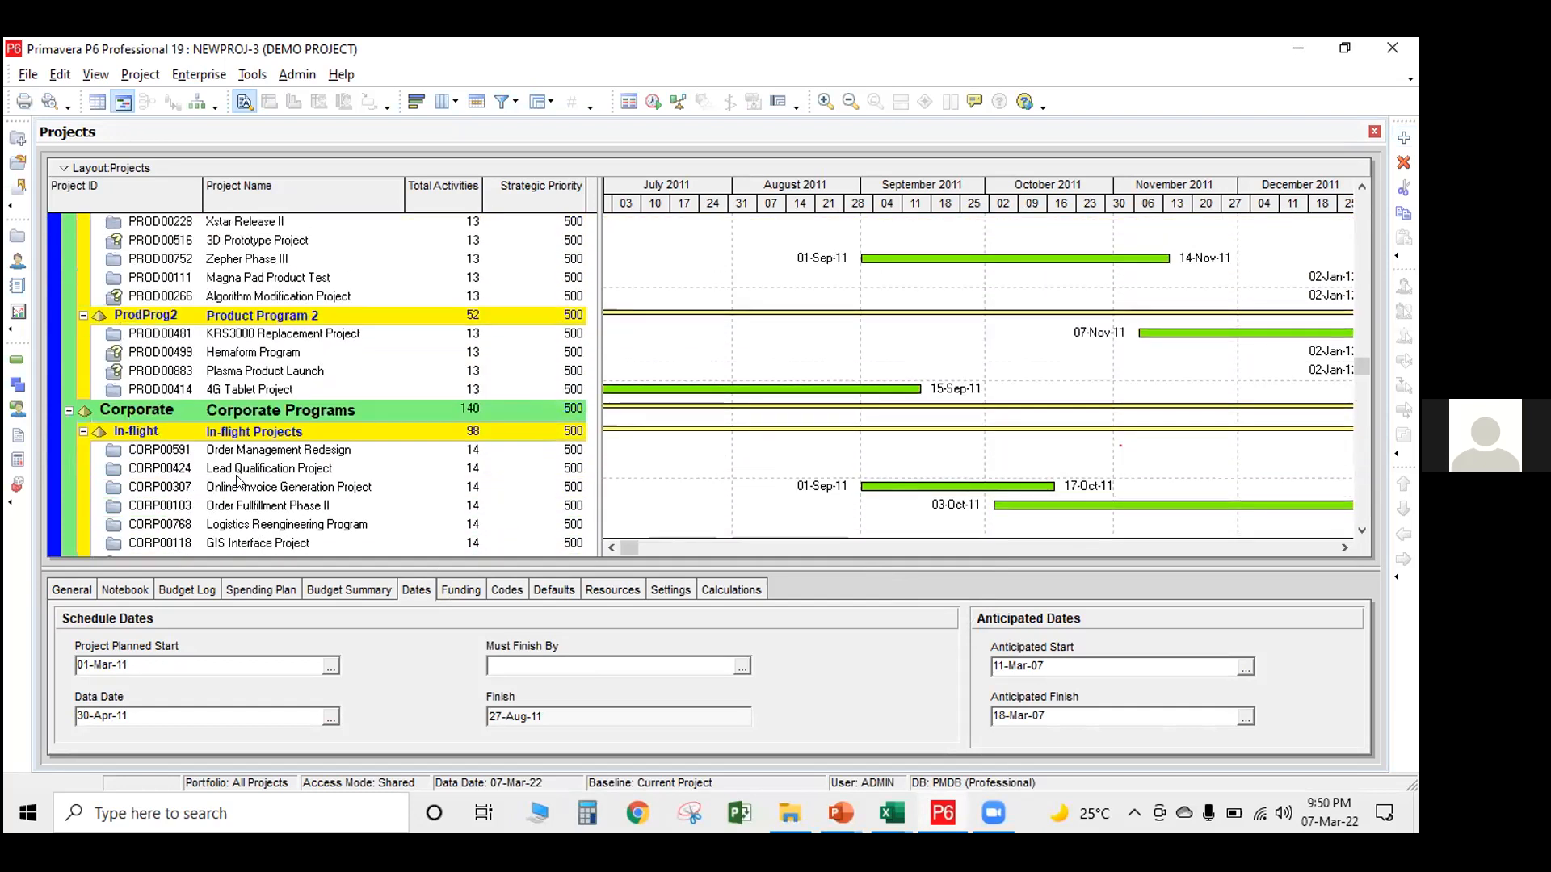
pyautogui.scroll(4, 239, 480)
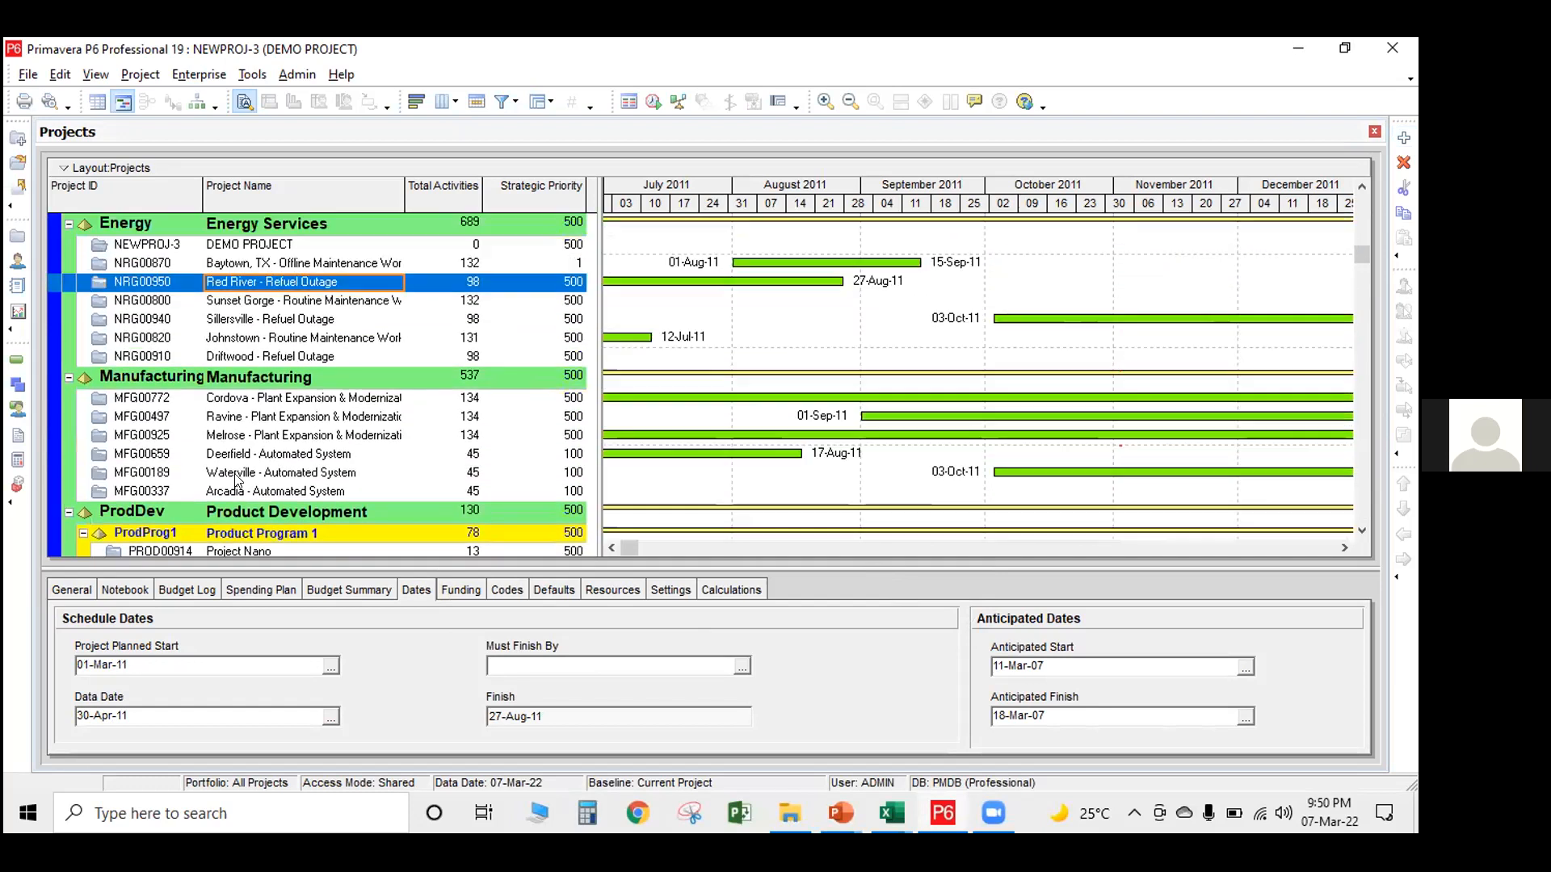
pyautogui.scroll(1, 238, 478)
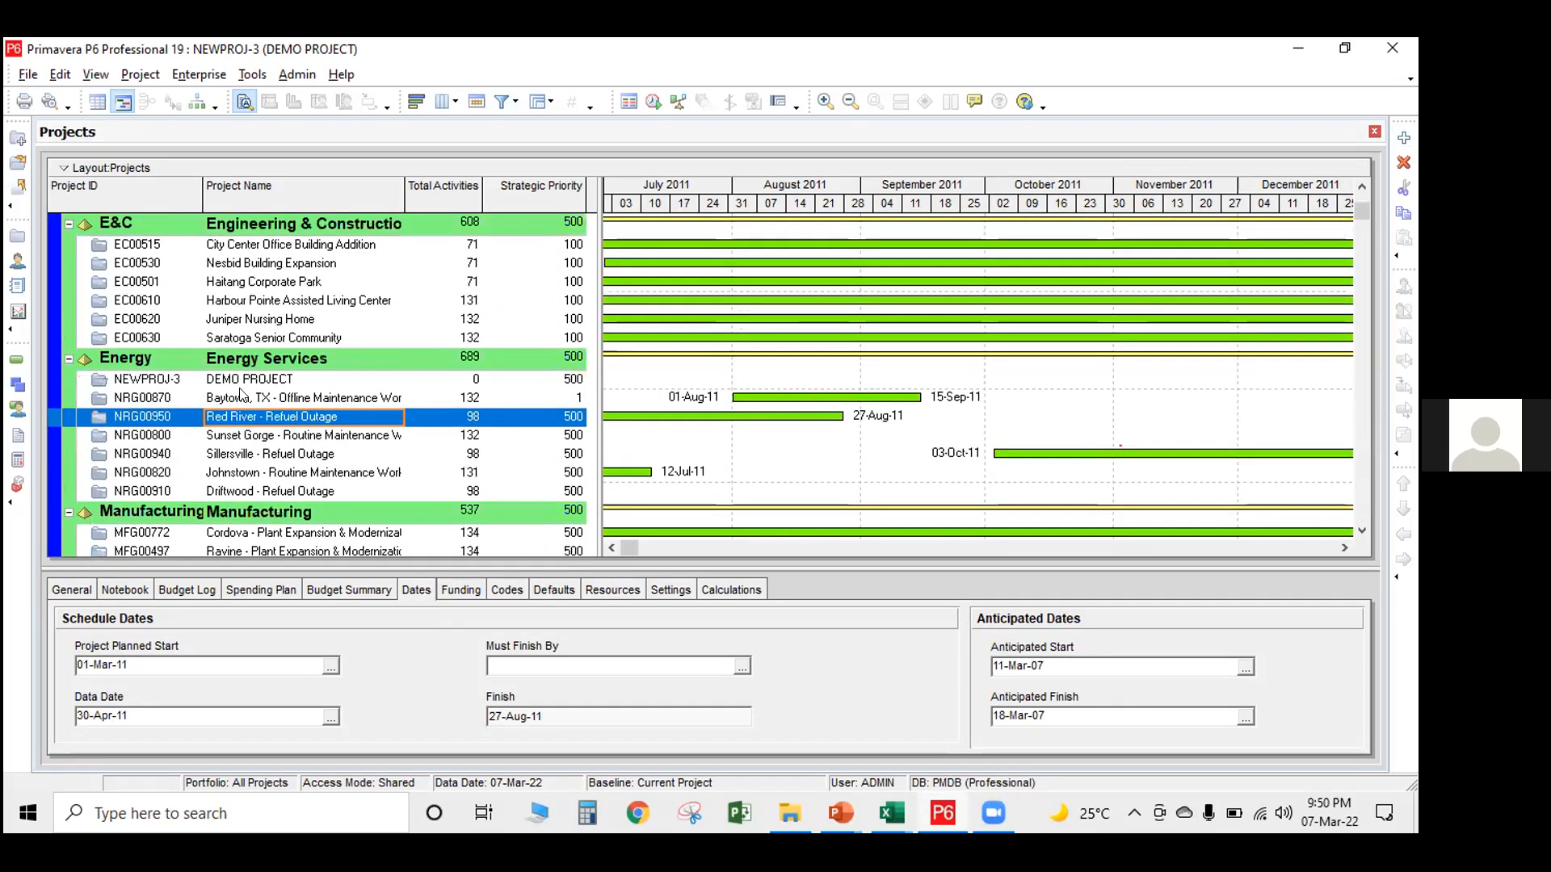
# Open DEMO PROJECT under the Energy Services node in the Activities view
pyautogui.click(242, 379)
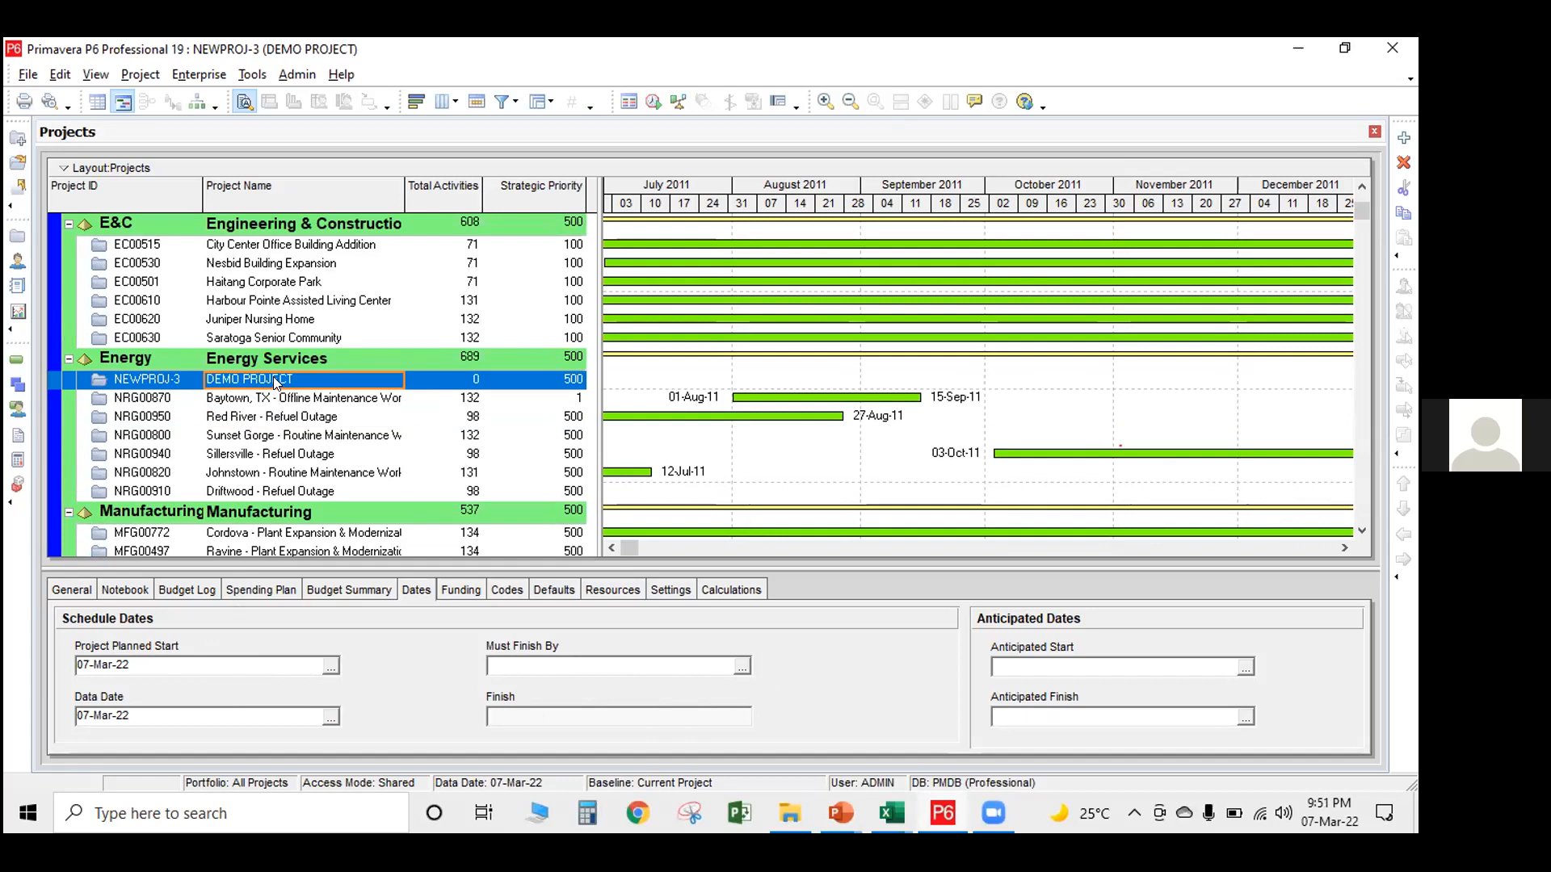
pyautogui.rightClick(273, 376)
pyautogui.click(325, 288)
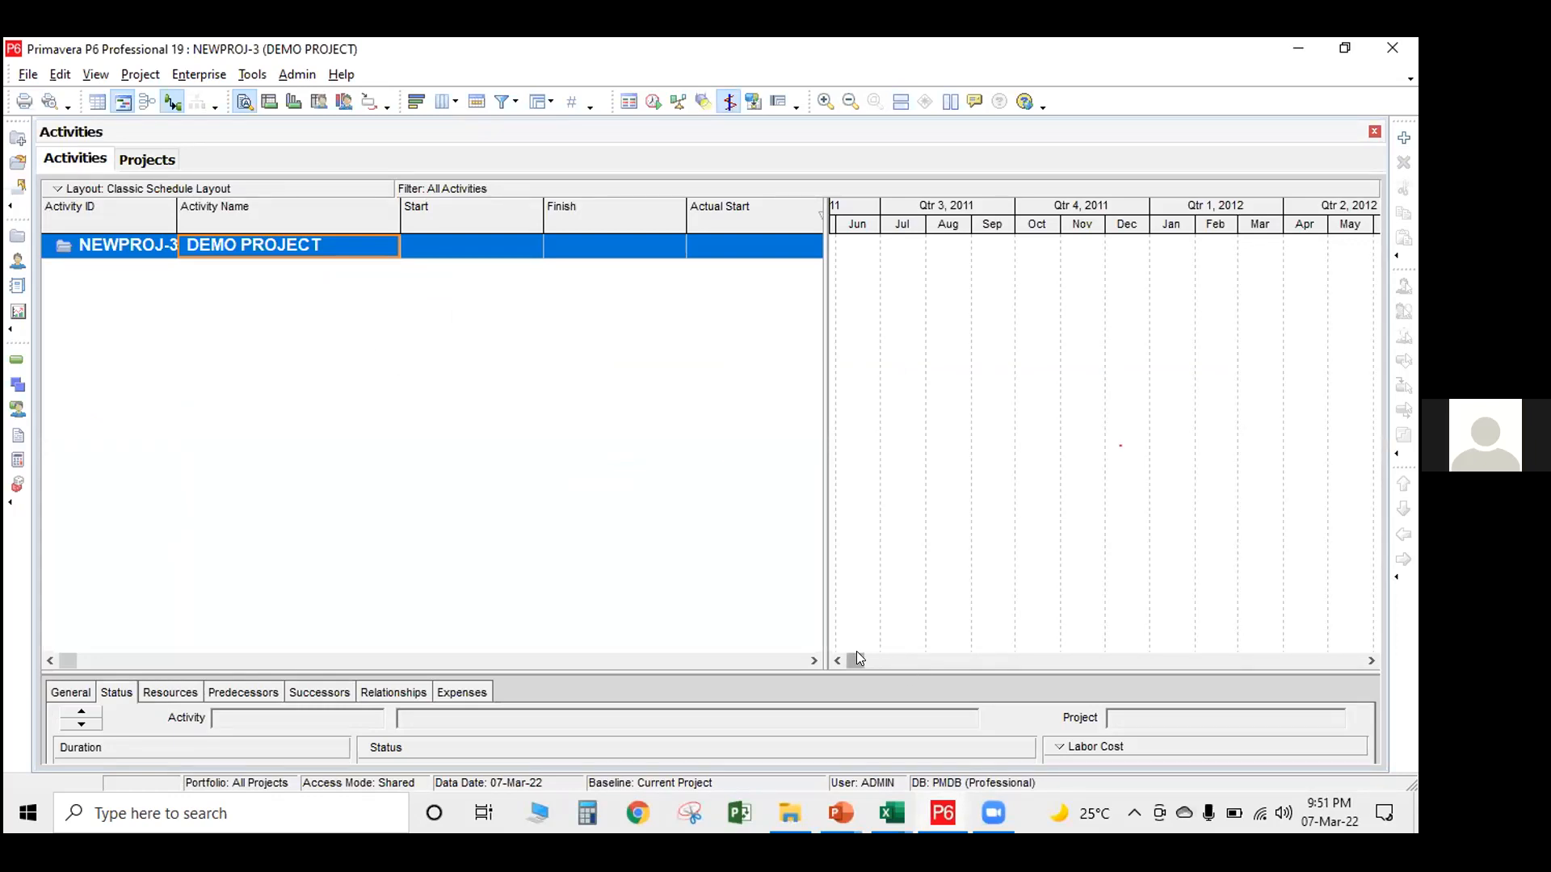
# Compress the Gantt timescale, widen the Activity ID column to fit the project name, and enlarge the activity details area
pyautogui.moveTo(909, 662); pyautogui.dragTo(856, 663)
pyautogui.moveTo(1111, 221); pyautogui.dragTo(1050, 238)
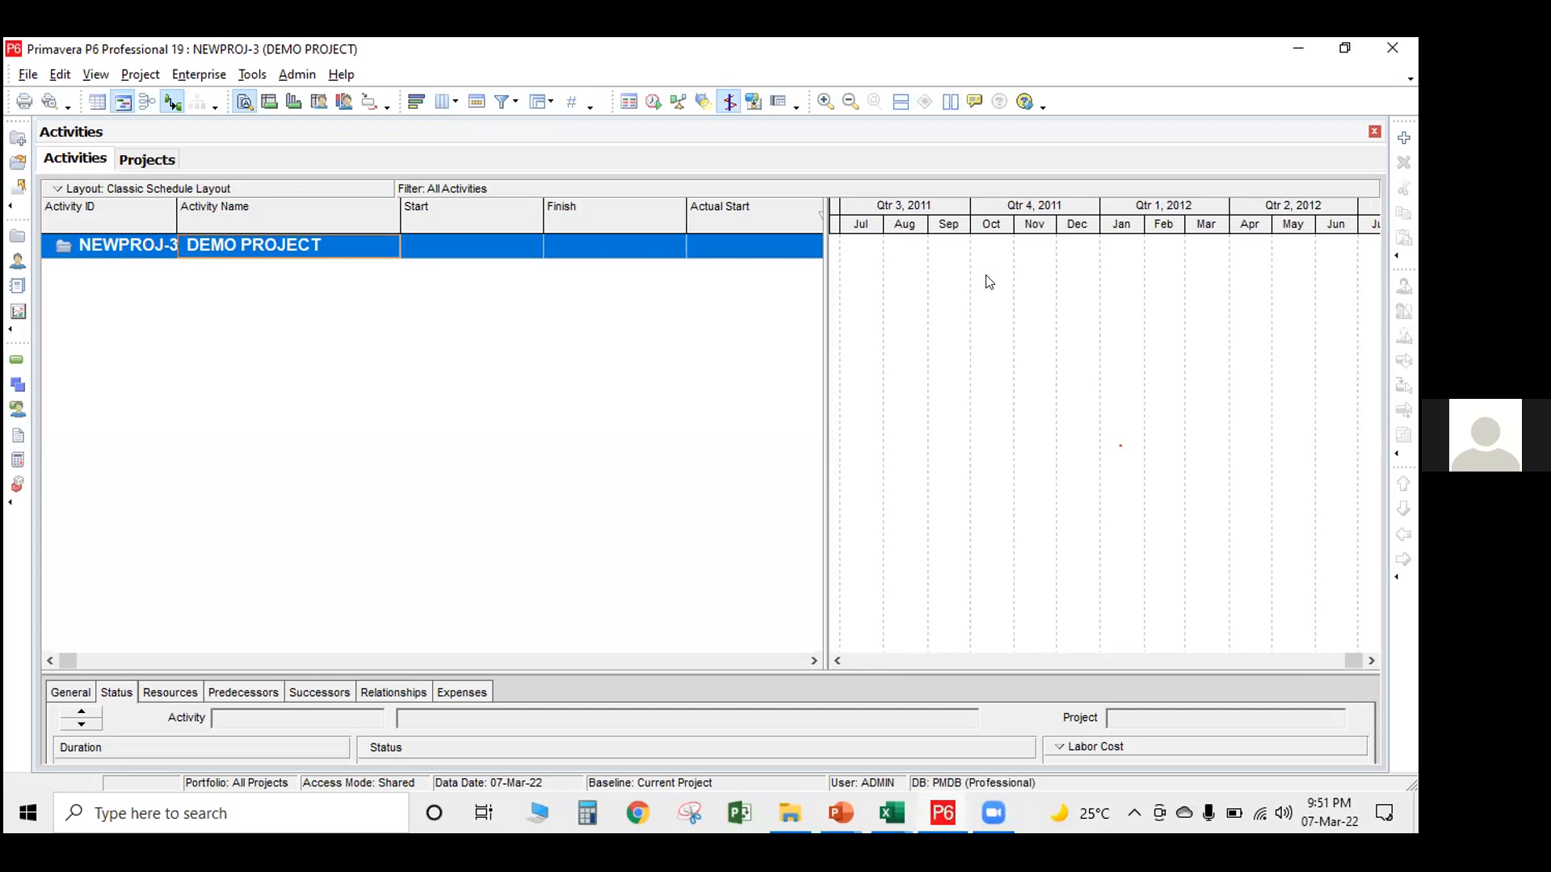
pyautogui.moveTo(171, 203); pyautogui.dragTo(427, 208)
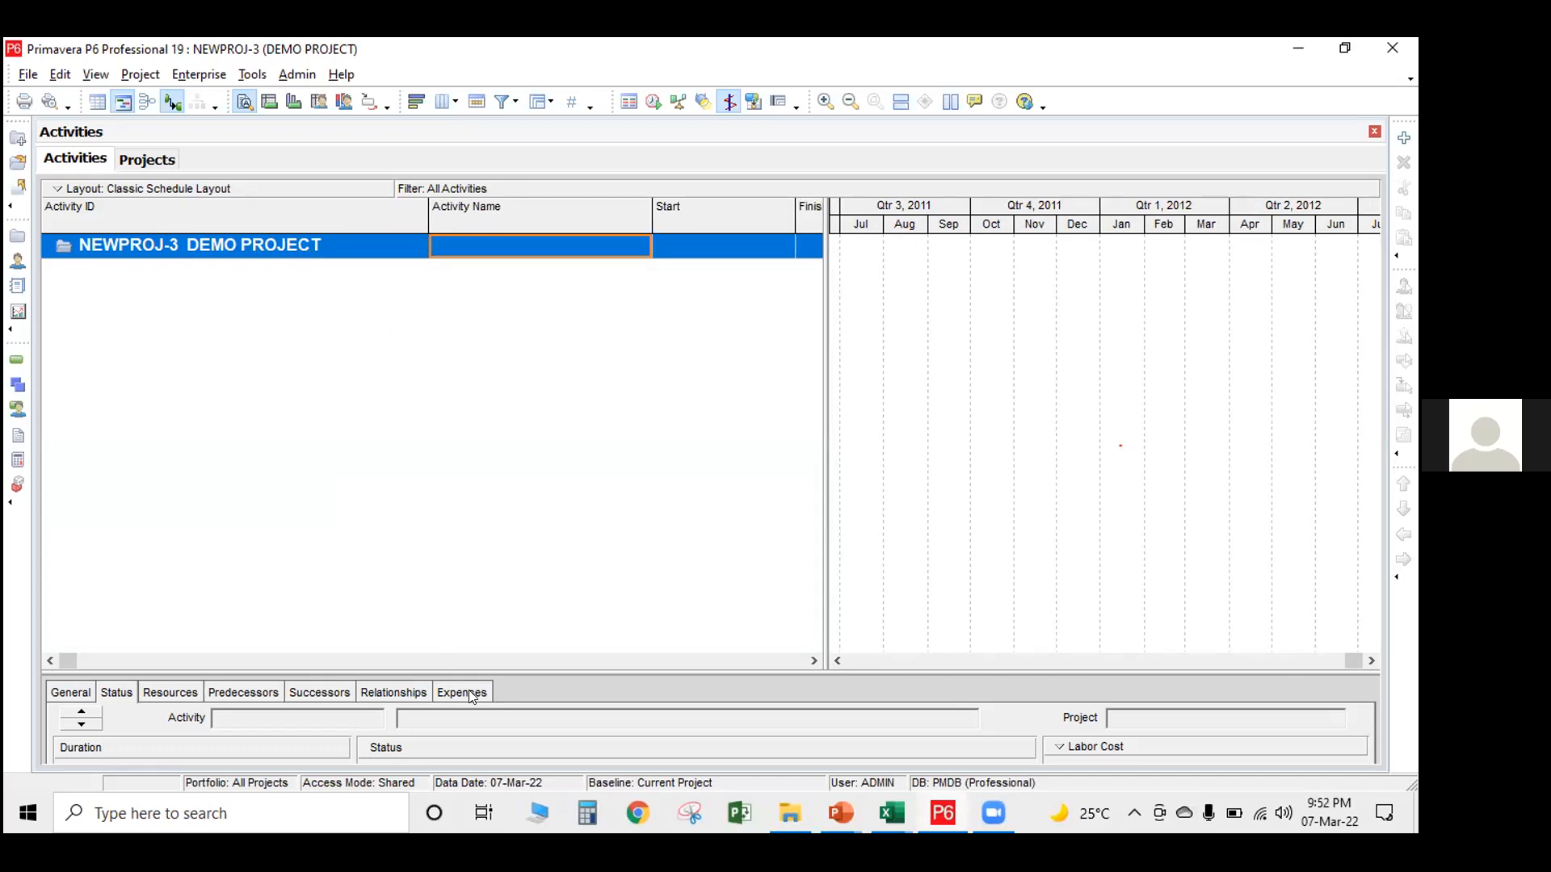
pyautogui.moveTo(486, 673); pyautogui.dragTo(442, 537)
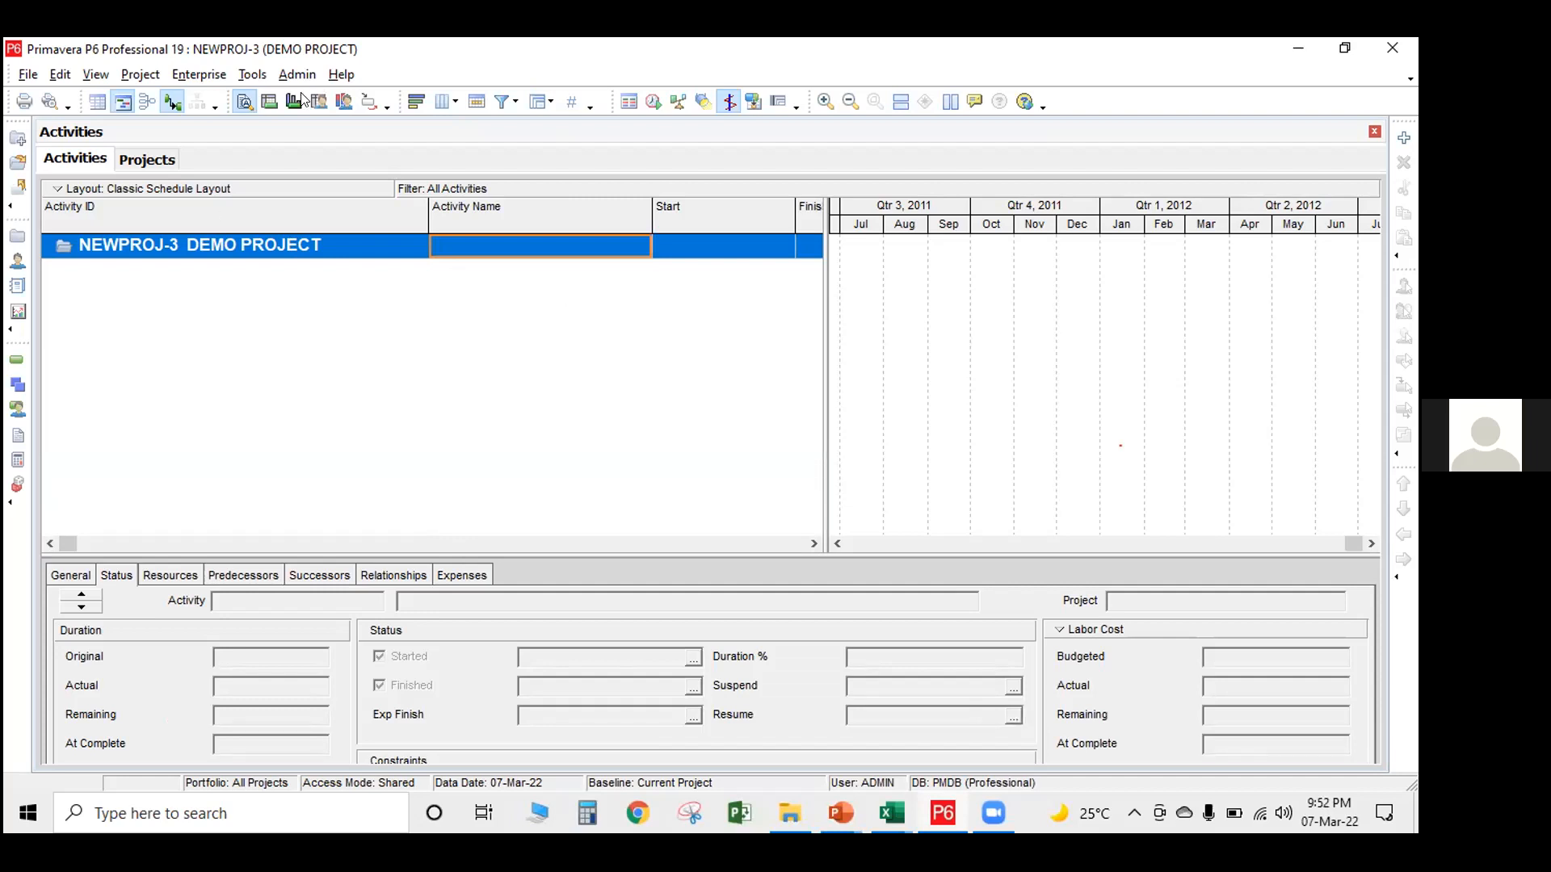
# Review the global calendars available in the enterprise data and close the list
pyautogui.click(185, 72)
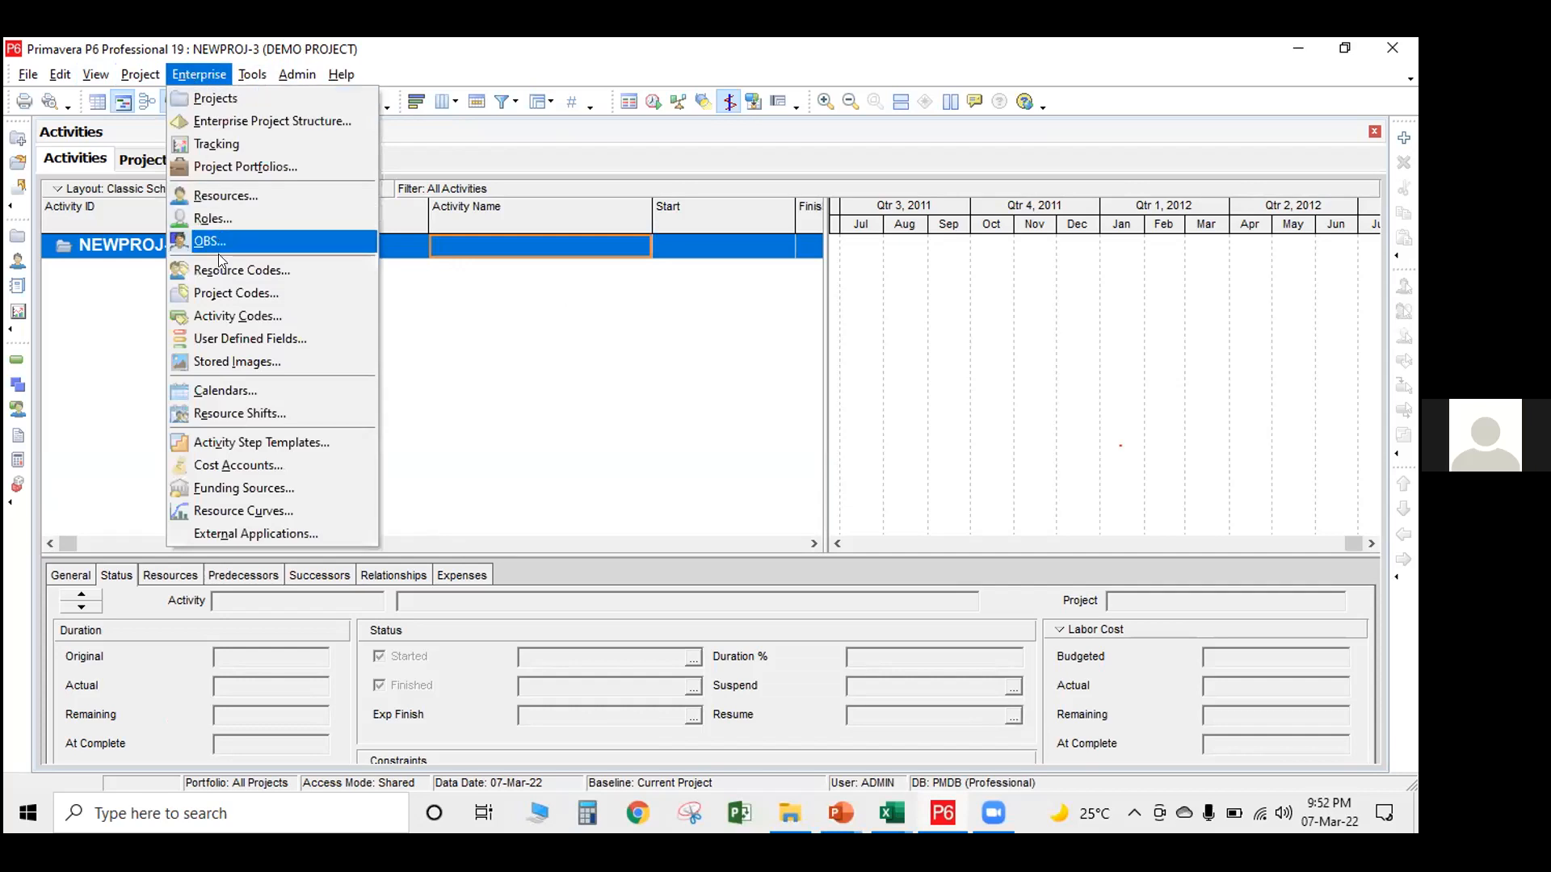
pyautogui.click(256, 391)
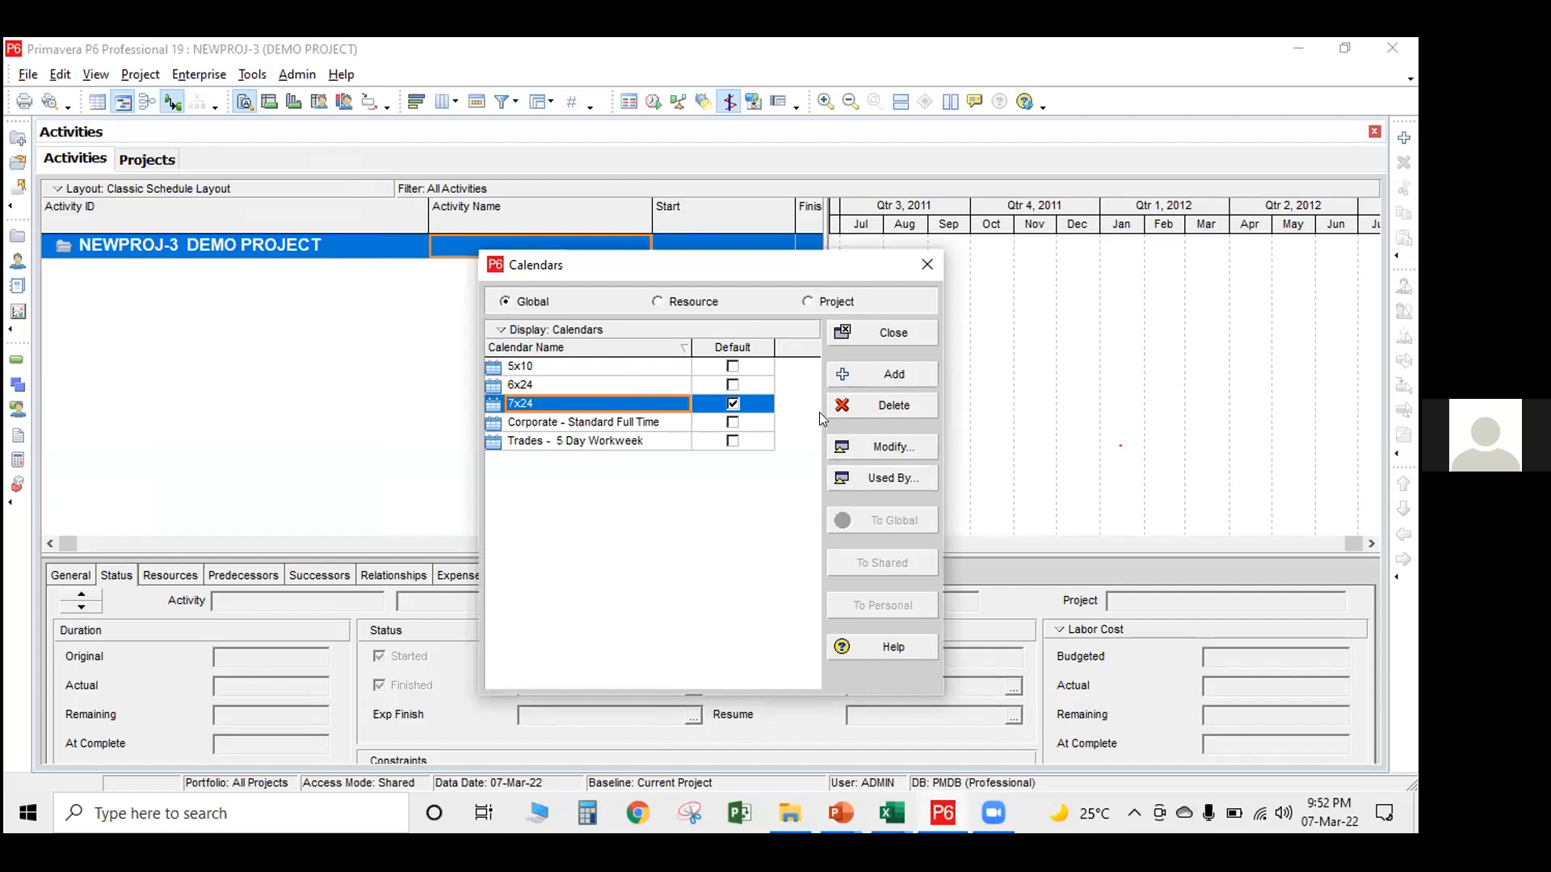
pyautogui.click(925, 265)
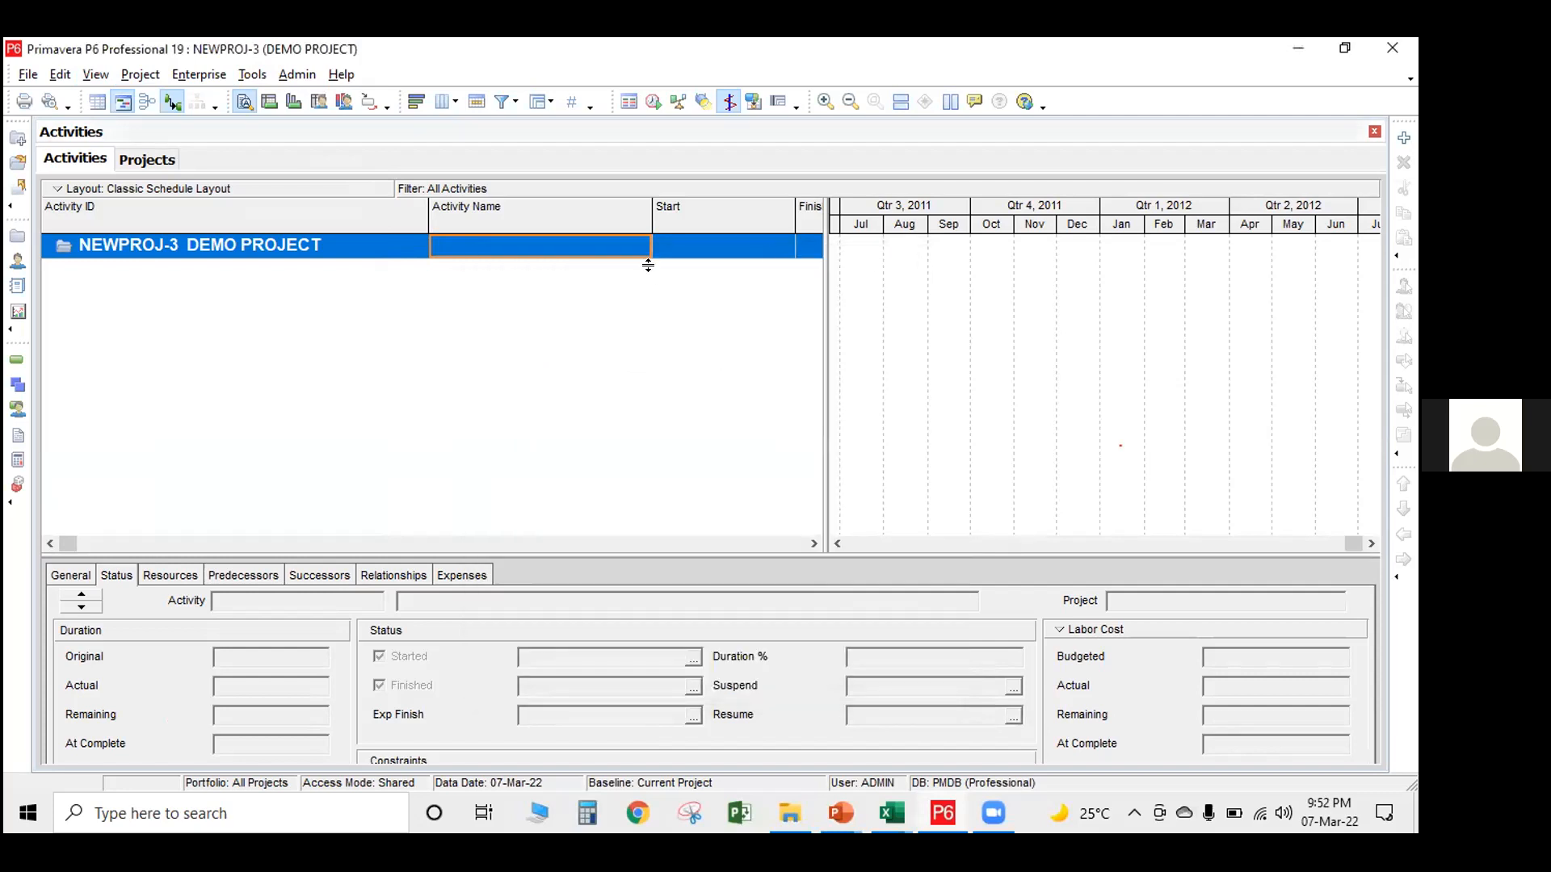
# Open the project's WBS and add three new WBS elements nested one below another under DEMO PROJECT
pyautogui.click(17, 387)
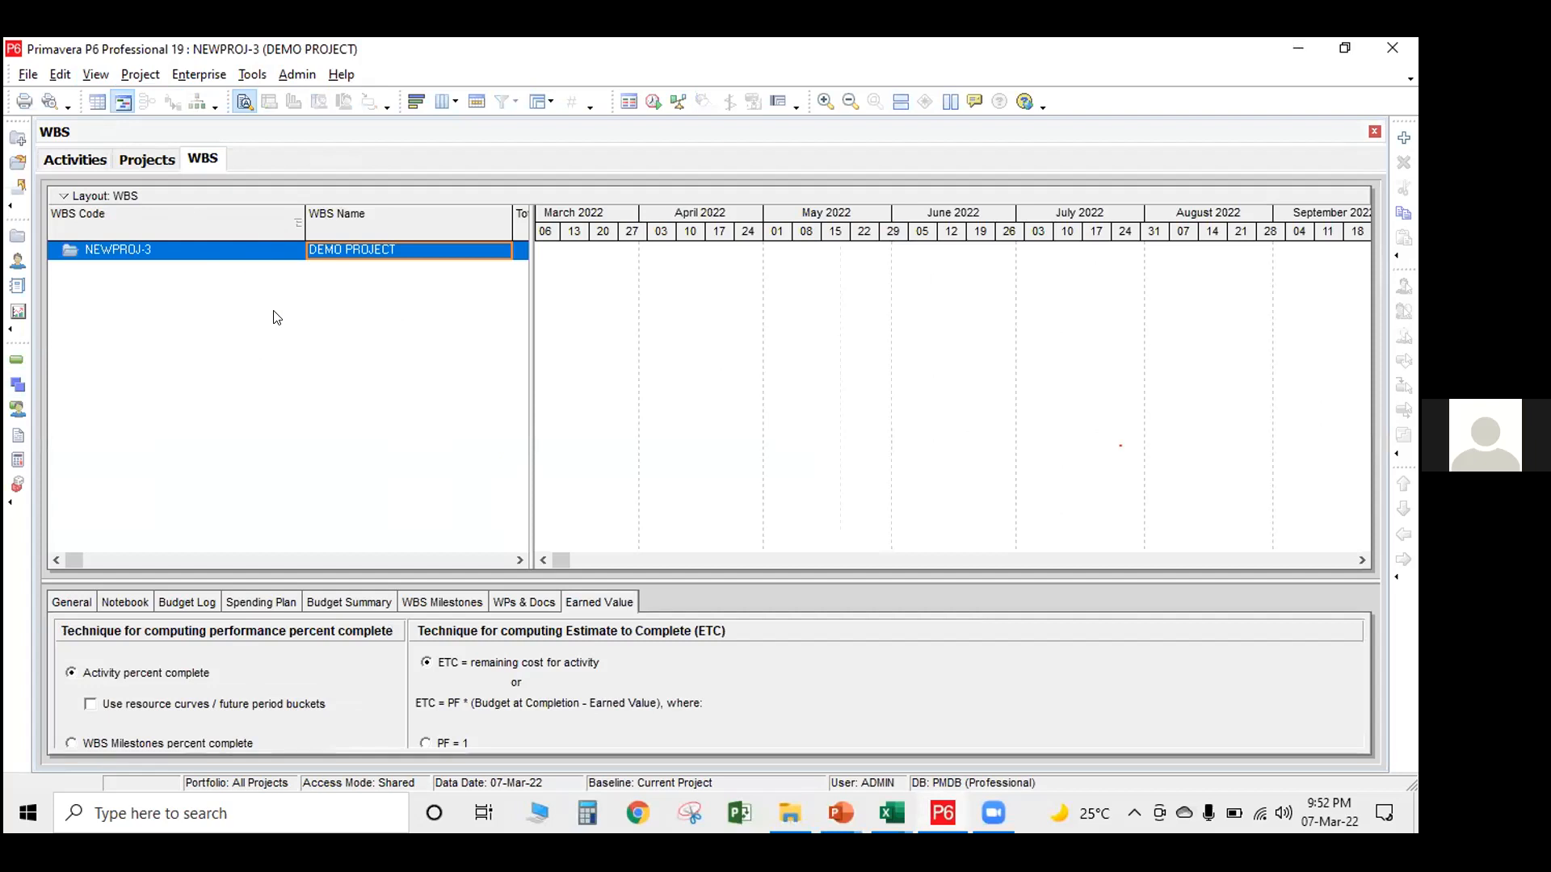
pyautogui.click(1403, 139)
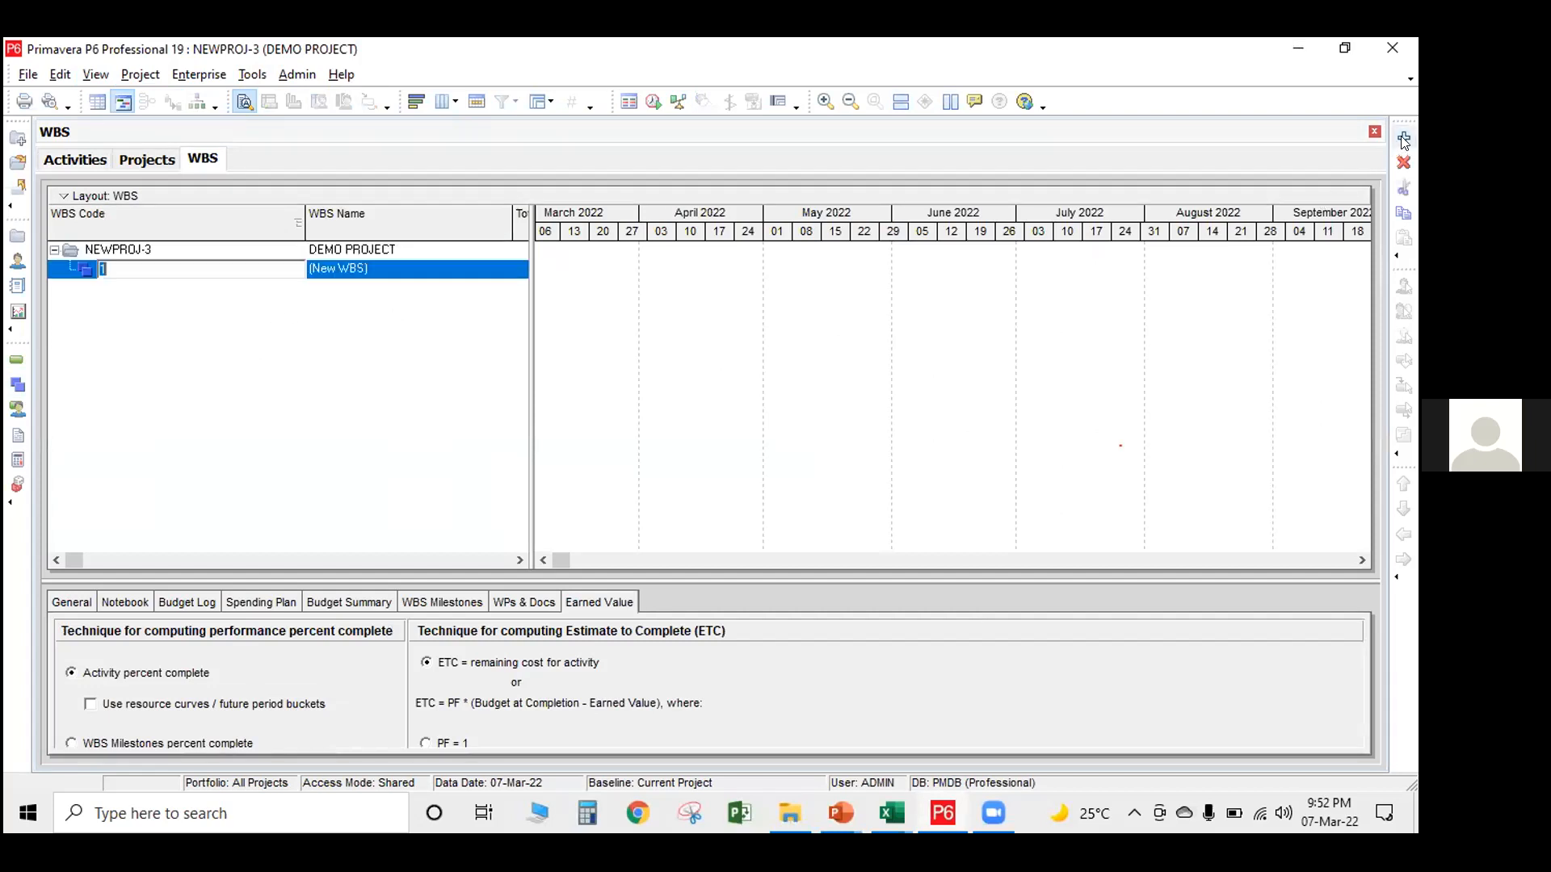
pyautogui.click(1403, 139)
pyautogui.click(1404, 139)
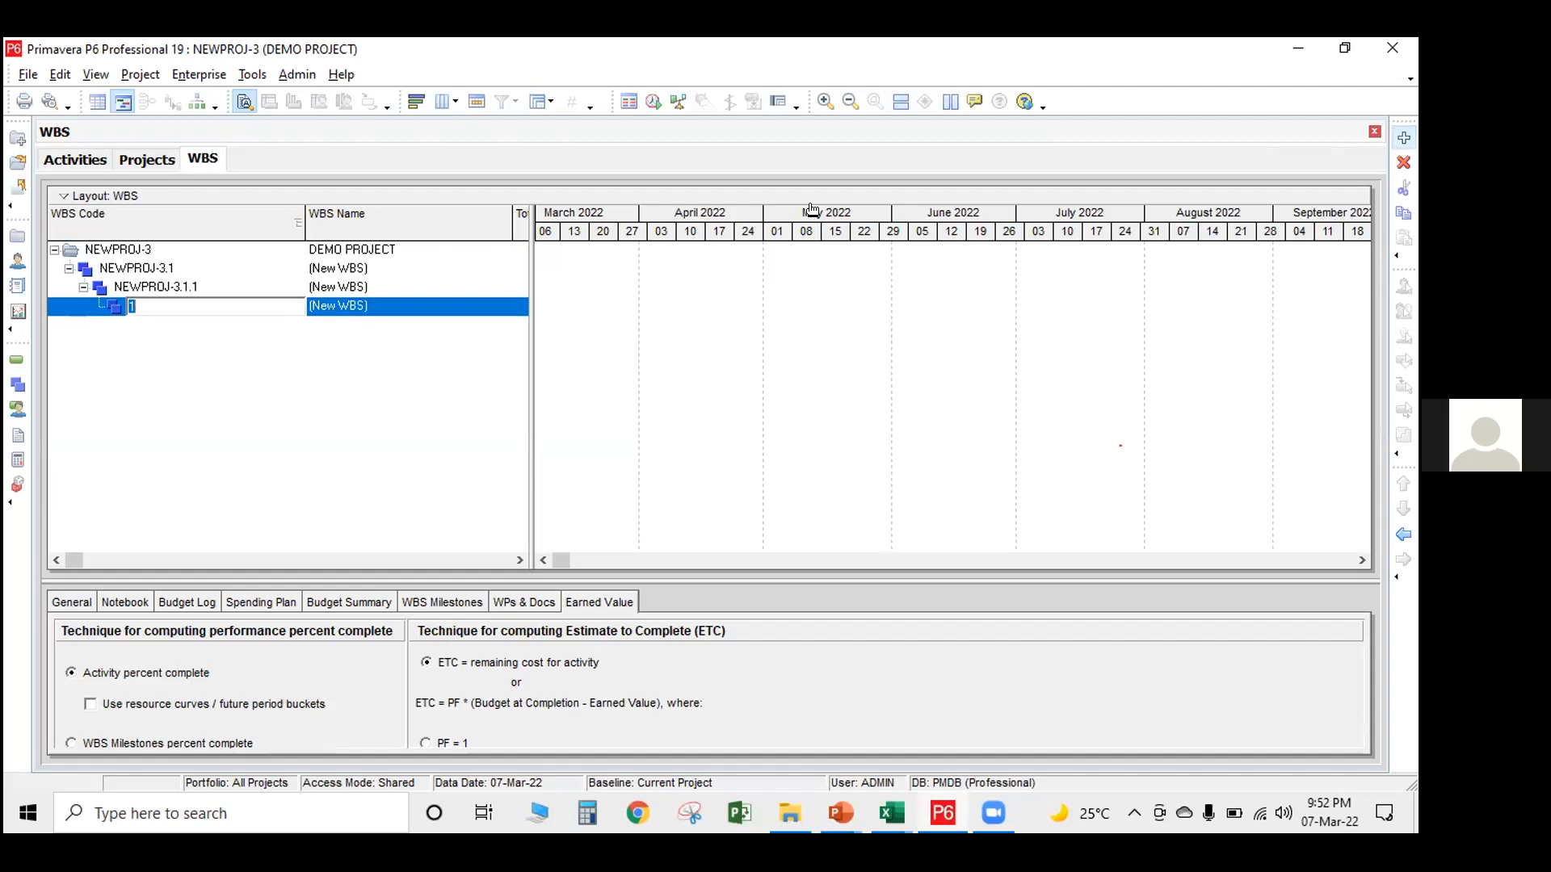
# Outdent the second and third WBS elements to the same level as the first, directly under DEMO PROJECT
pyautogui.click(303, 284)
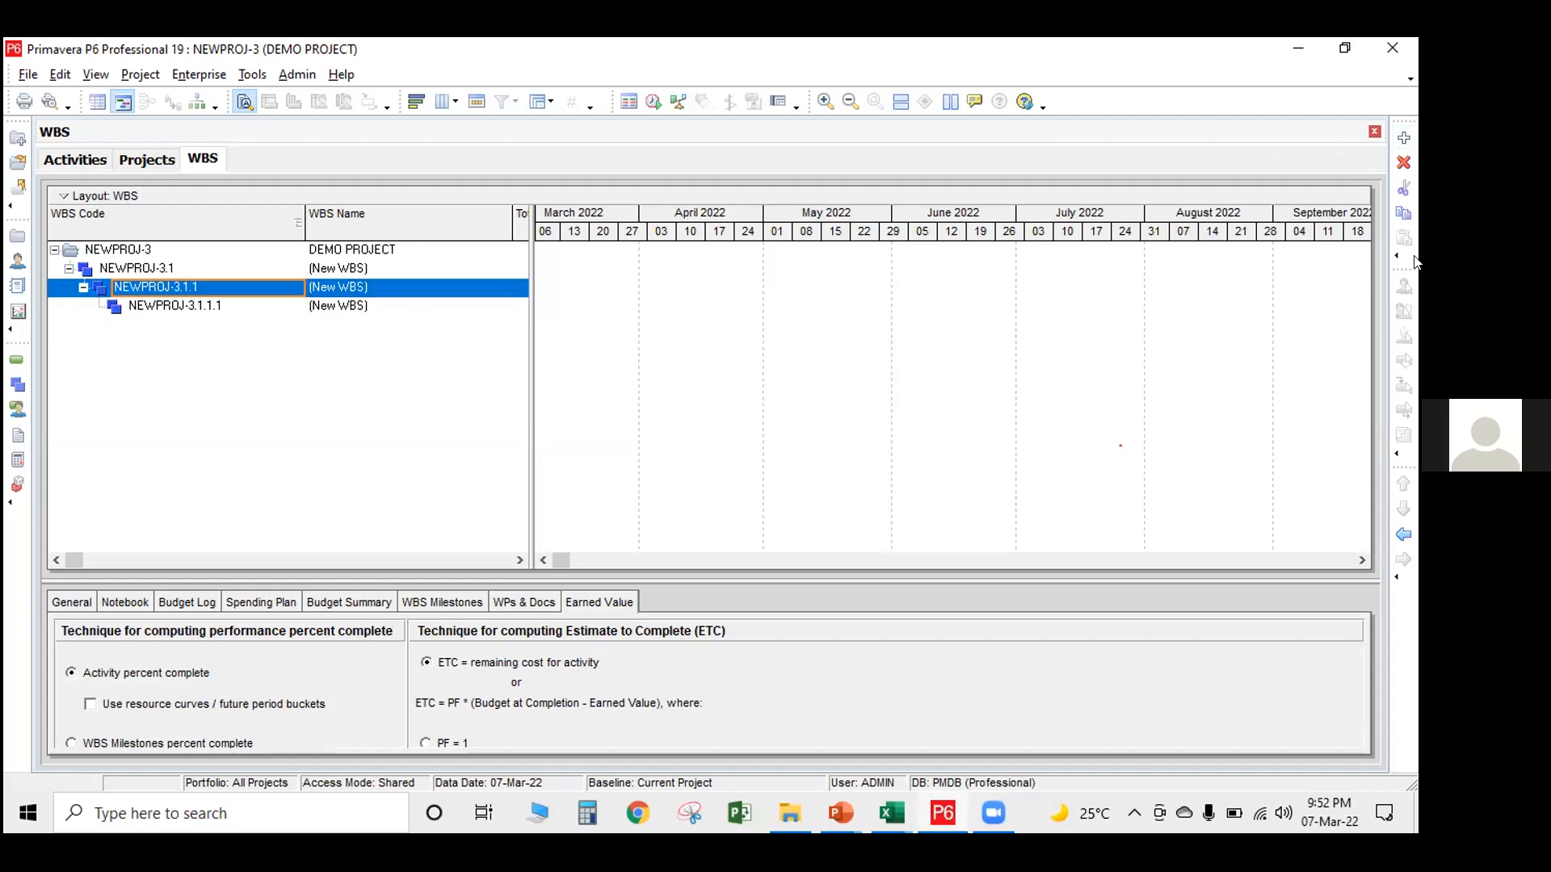
pyautogui.click(1404, 535)
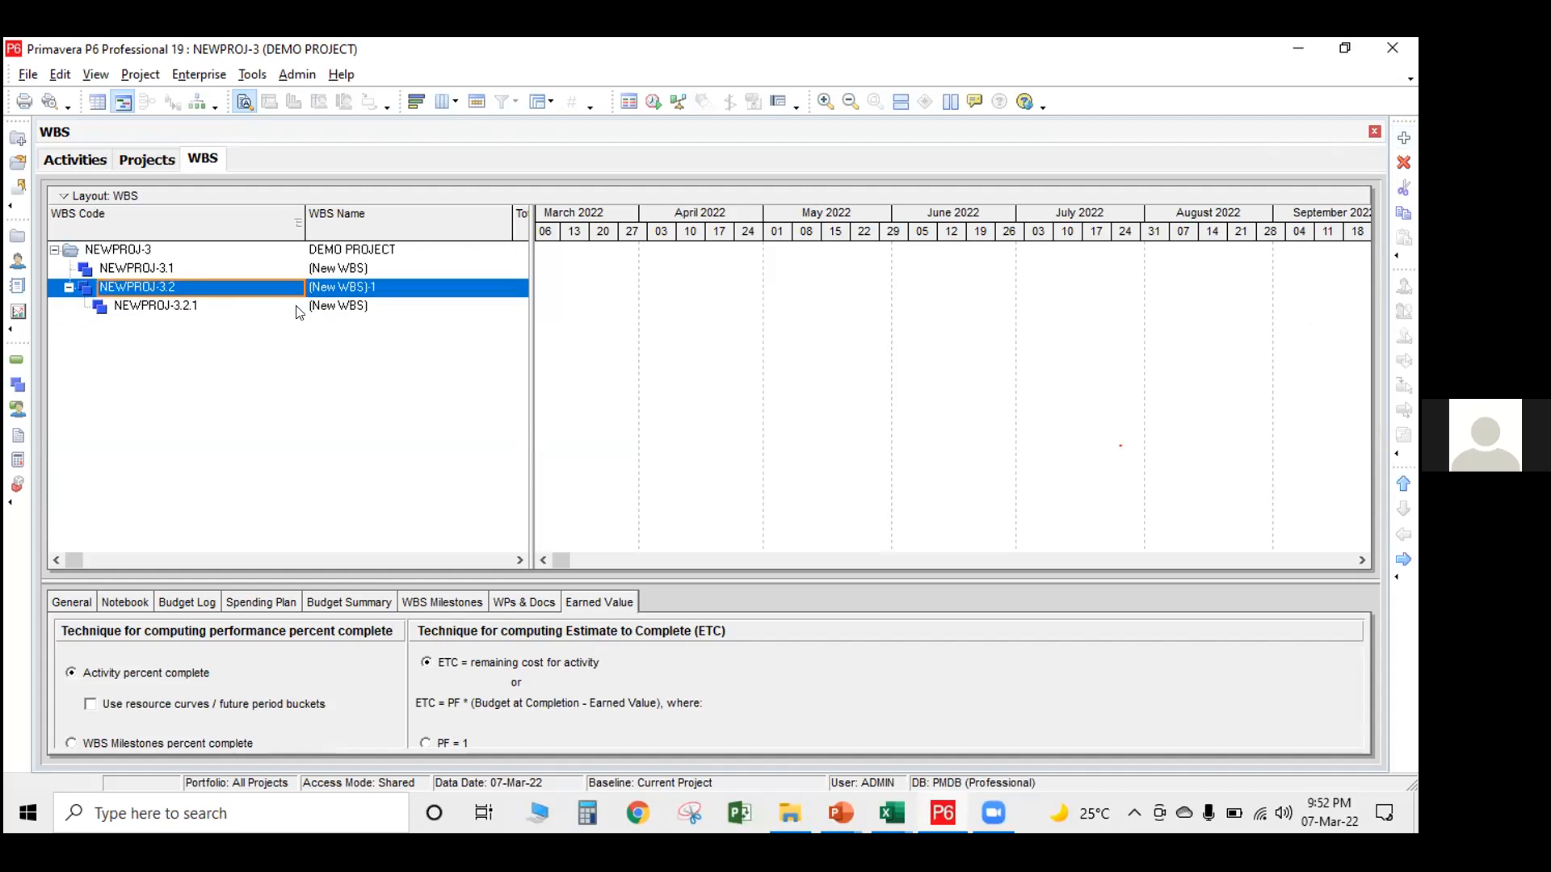
pyautogui.press('Down')
pyautogui.click(1404, 534)
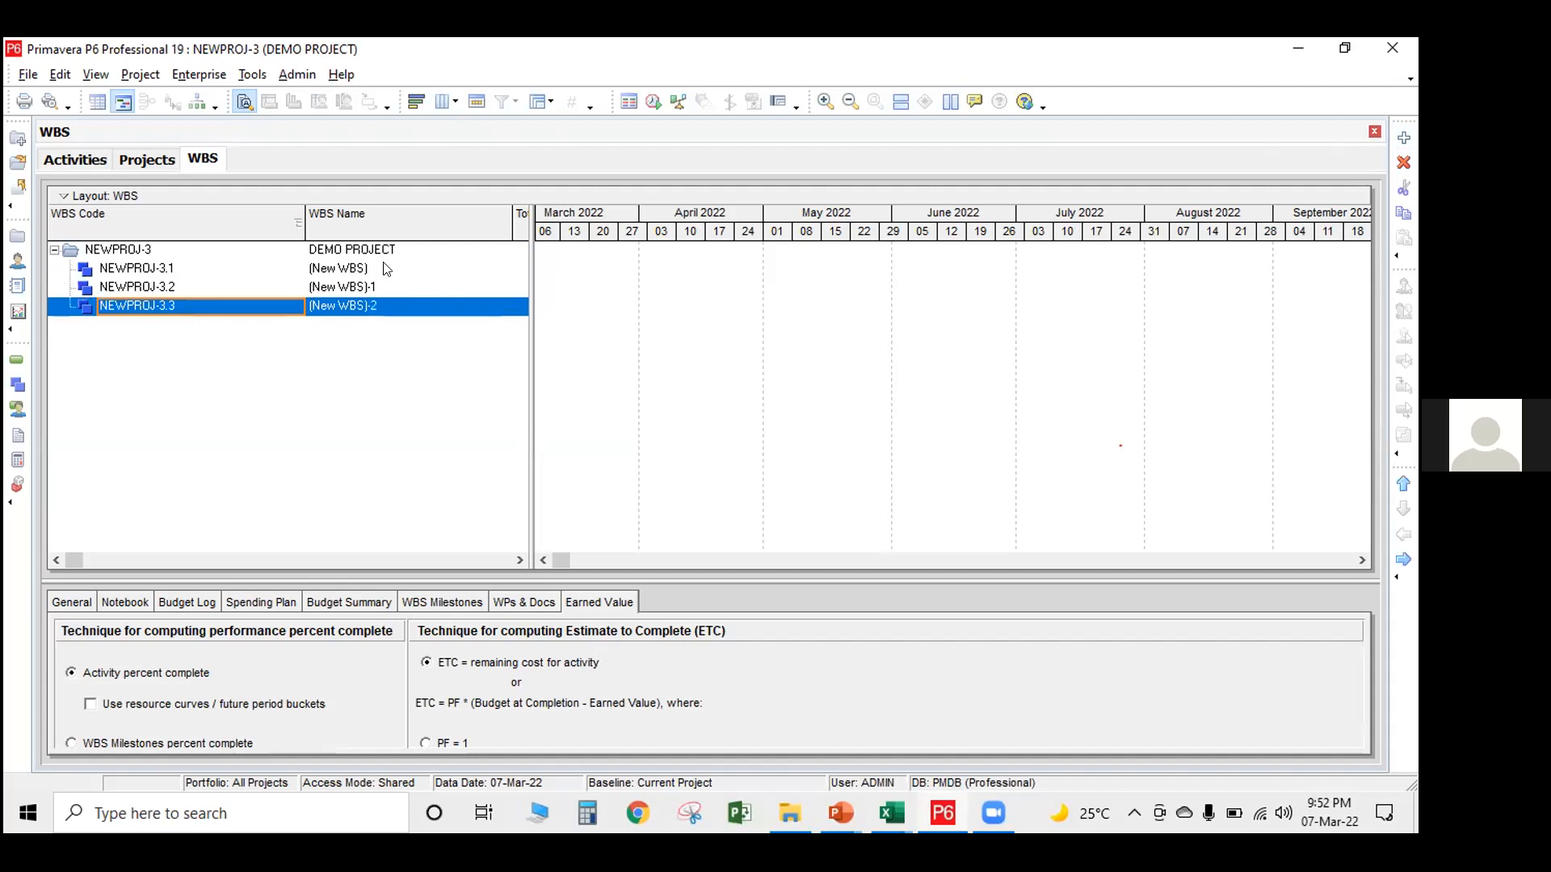
# Name the first WBS element Contract 1
pyautogui.click(354, 268)
pyautogui.click(354, 268)
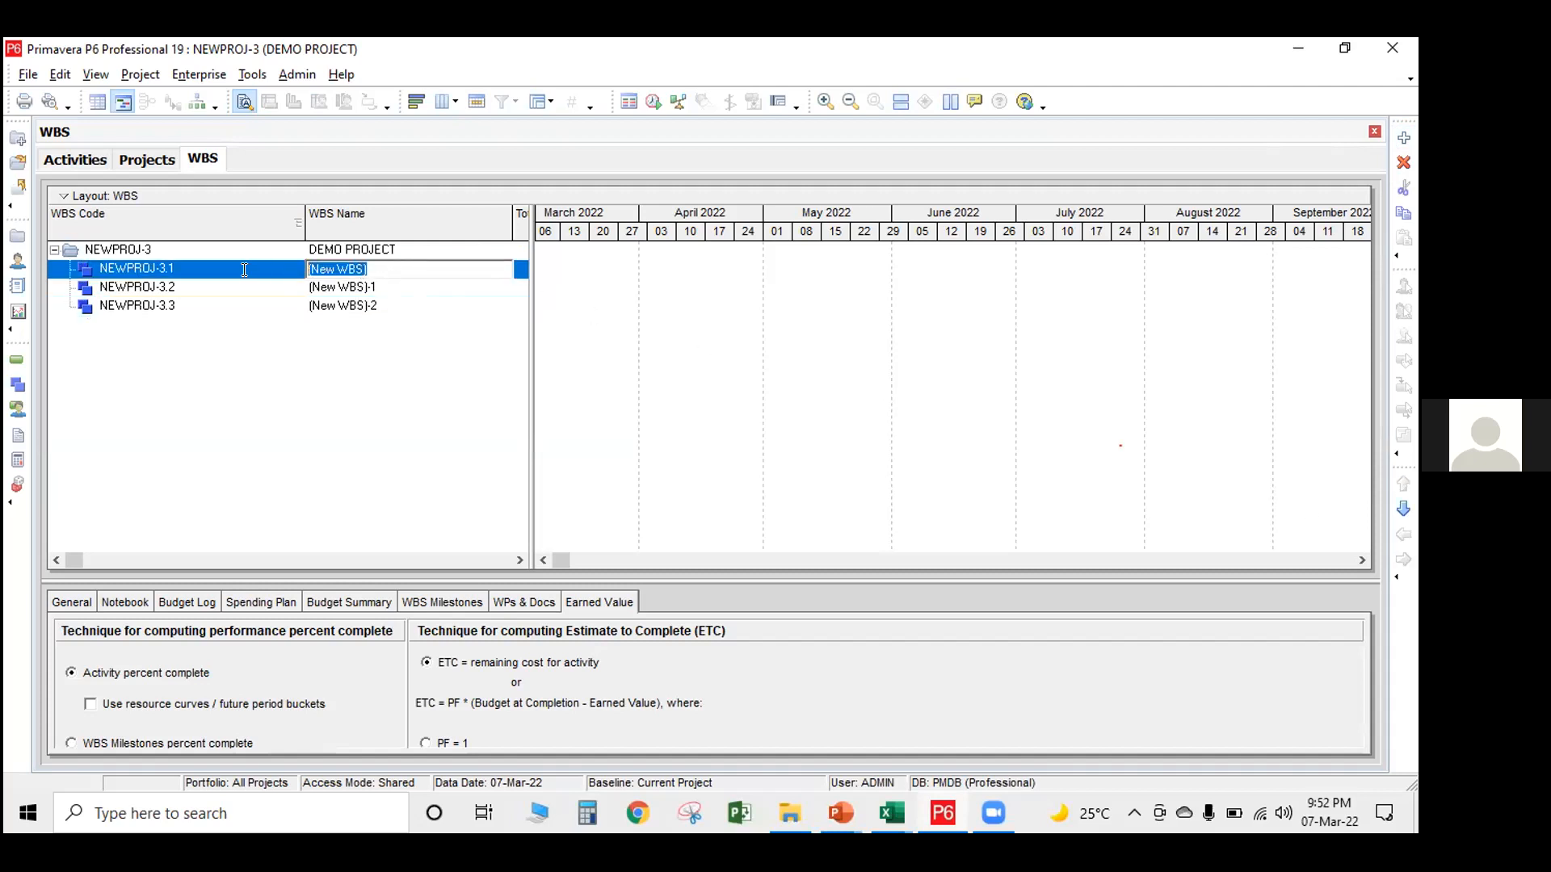
pyautogui.write('Contract 1')
# Copy the Contract 1 name to the second WBS element and change it to Contract 2
pyautogui.click(387, 284)
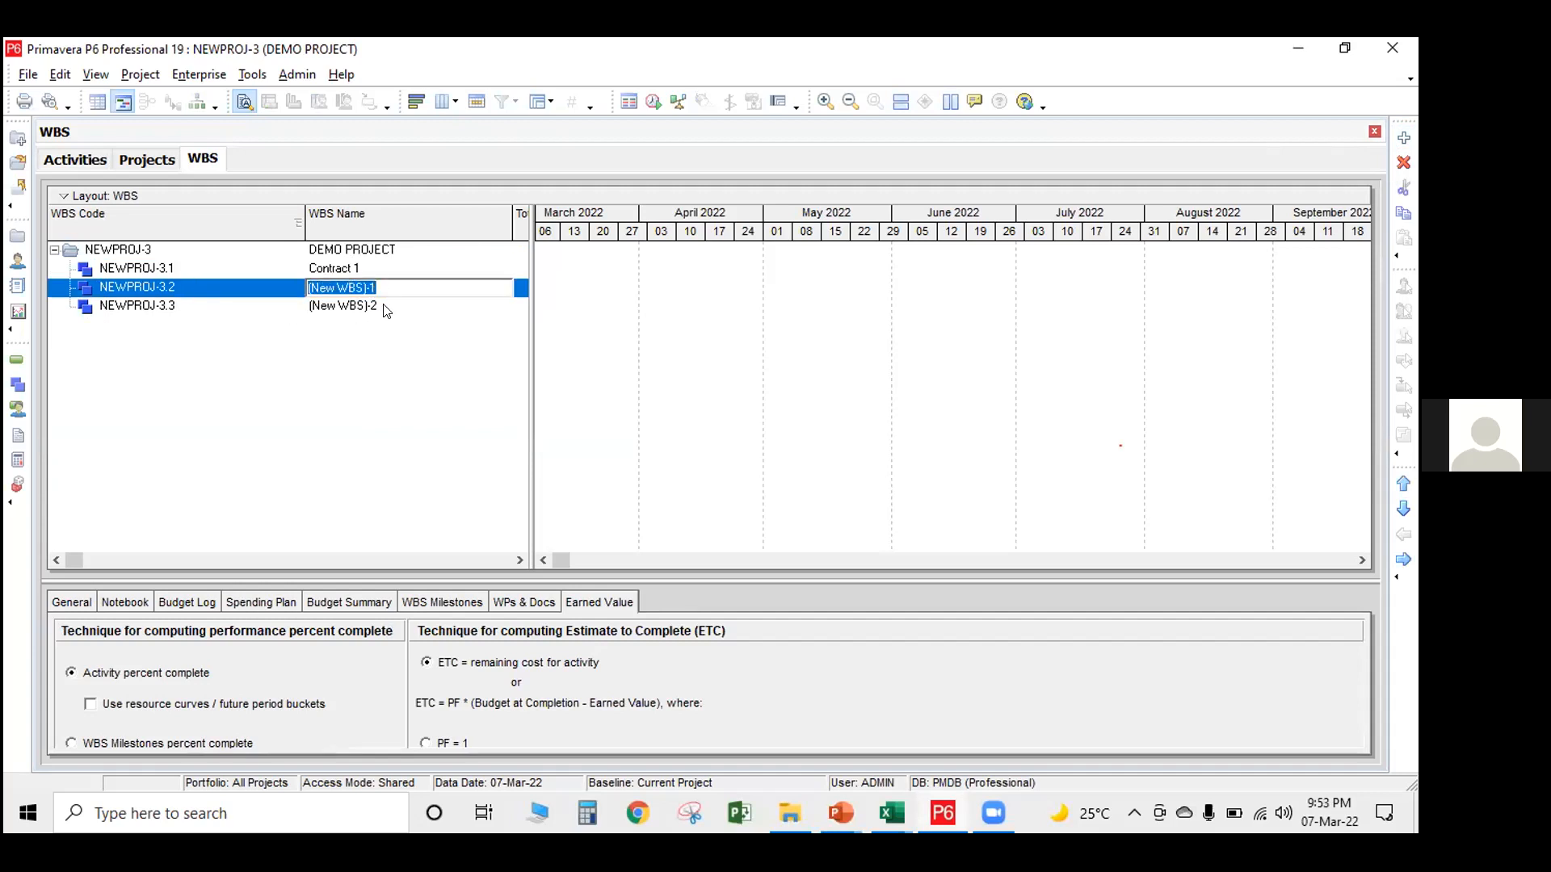
pyautogui.click(391, 301)
pyautogui.click(391, 287)
pyautogui.click(370, 267)
pyautogui.hotkey('ctrl', 'c')
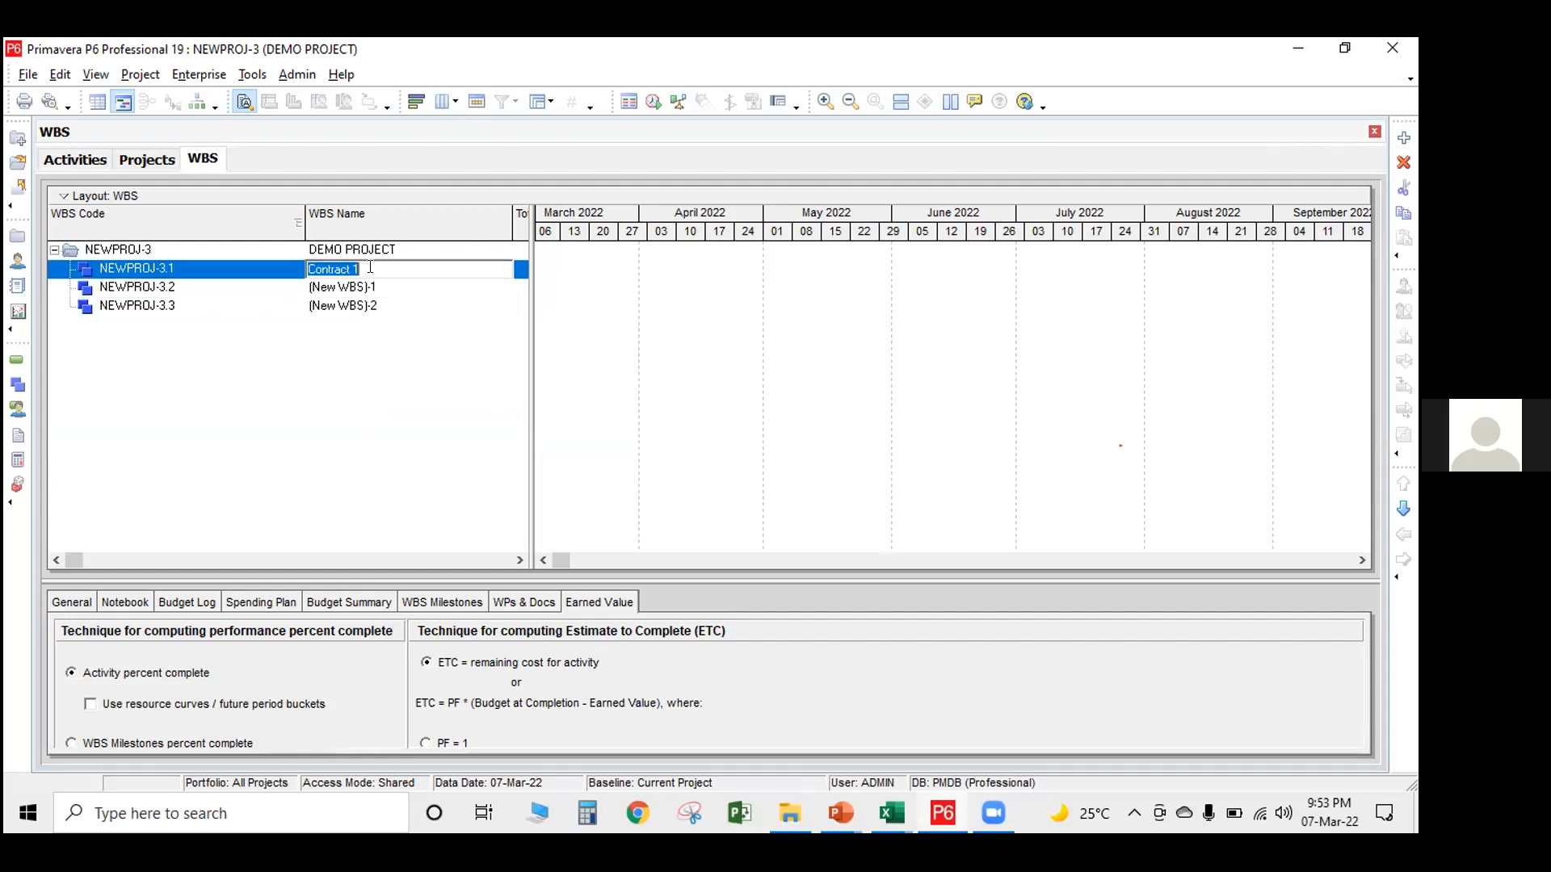
pyautogui.click(374, 287)
pyautogui.hotkey('ctrl', 'v')
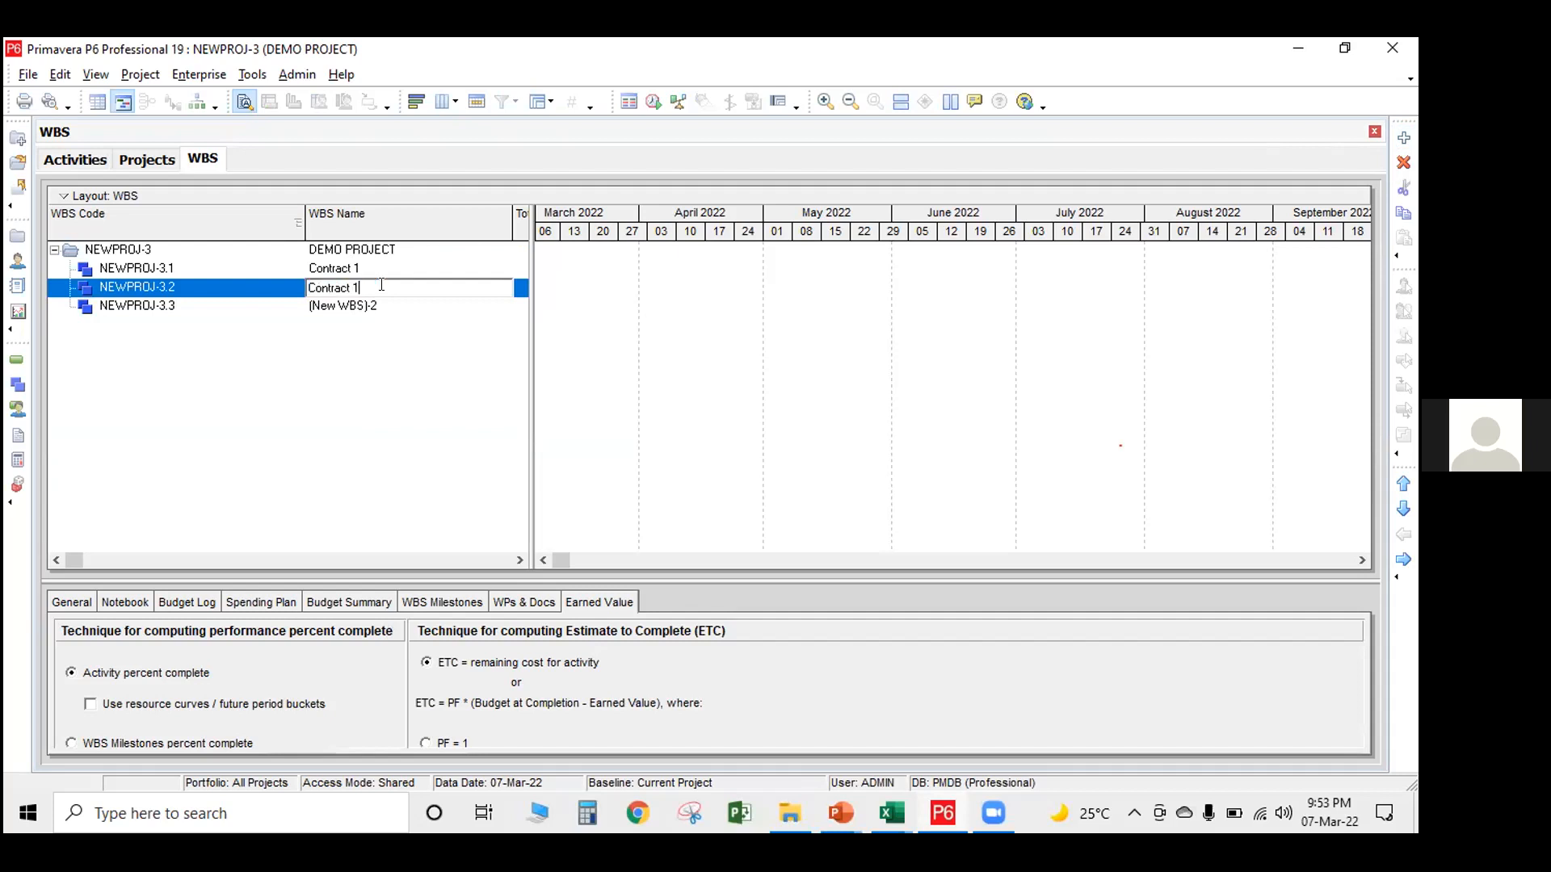
pyautogui.write('2')
# Reuse the copied name for the third WBS element and change it to Contract 3
pyautogui.click(399, 305)
pyautogui.hotkey('ctrl', 'v')
pyautogui.press('BackSpace')
pyautogui.write('3')
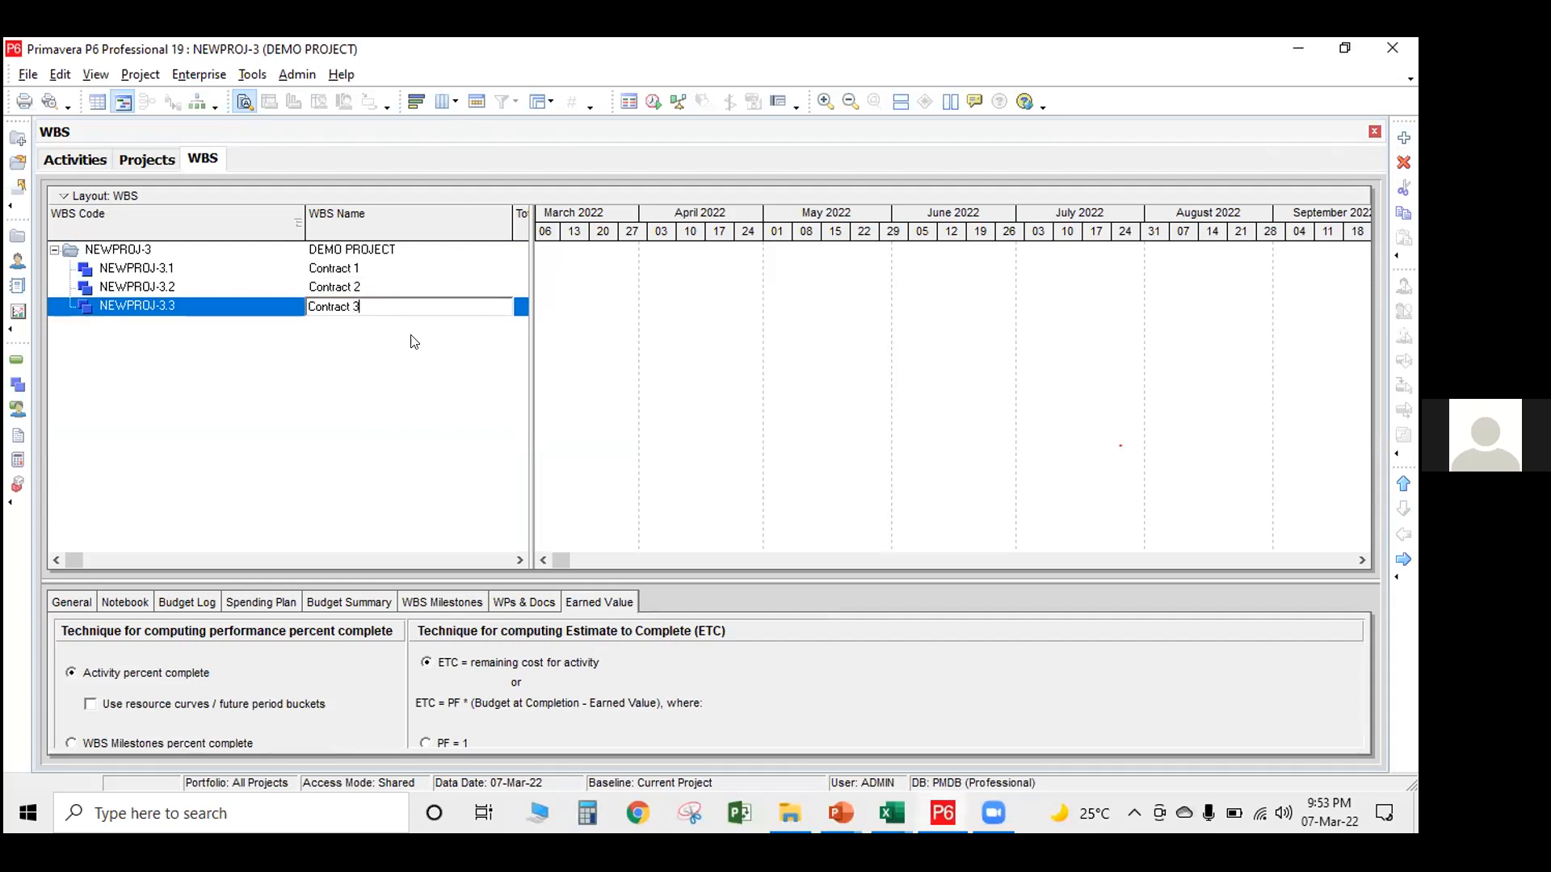
pyautogui.press('Return')
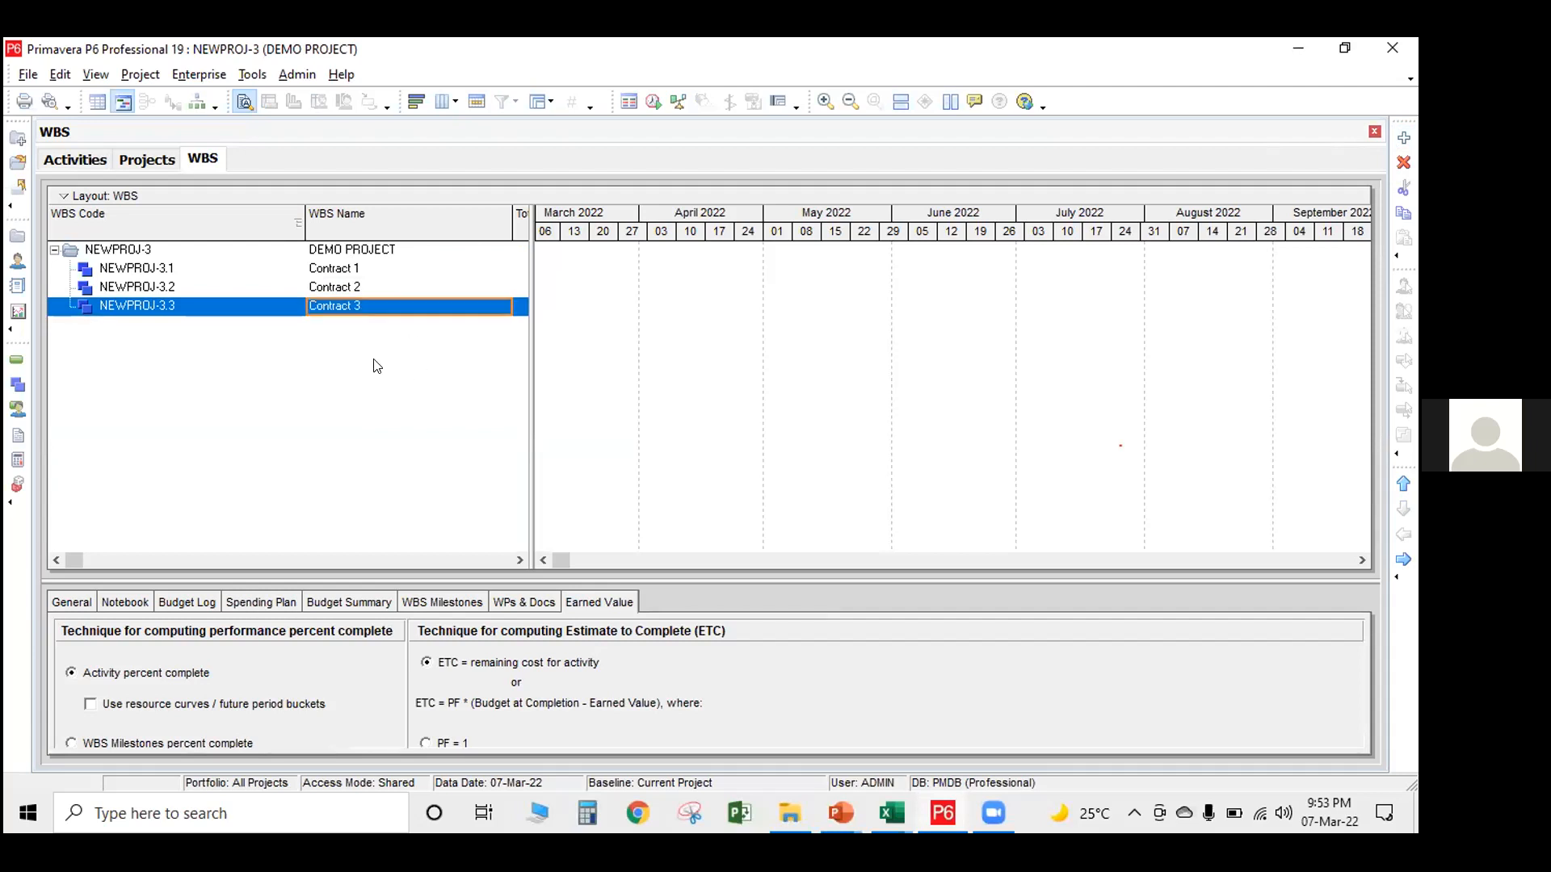
# Compare the Projects and WBS views, then check the contract WBS structure in the Activities view
pyautogui.click(343, 271)
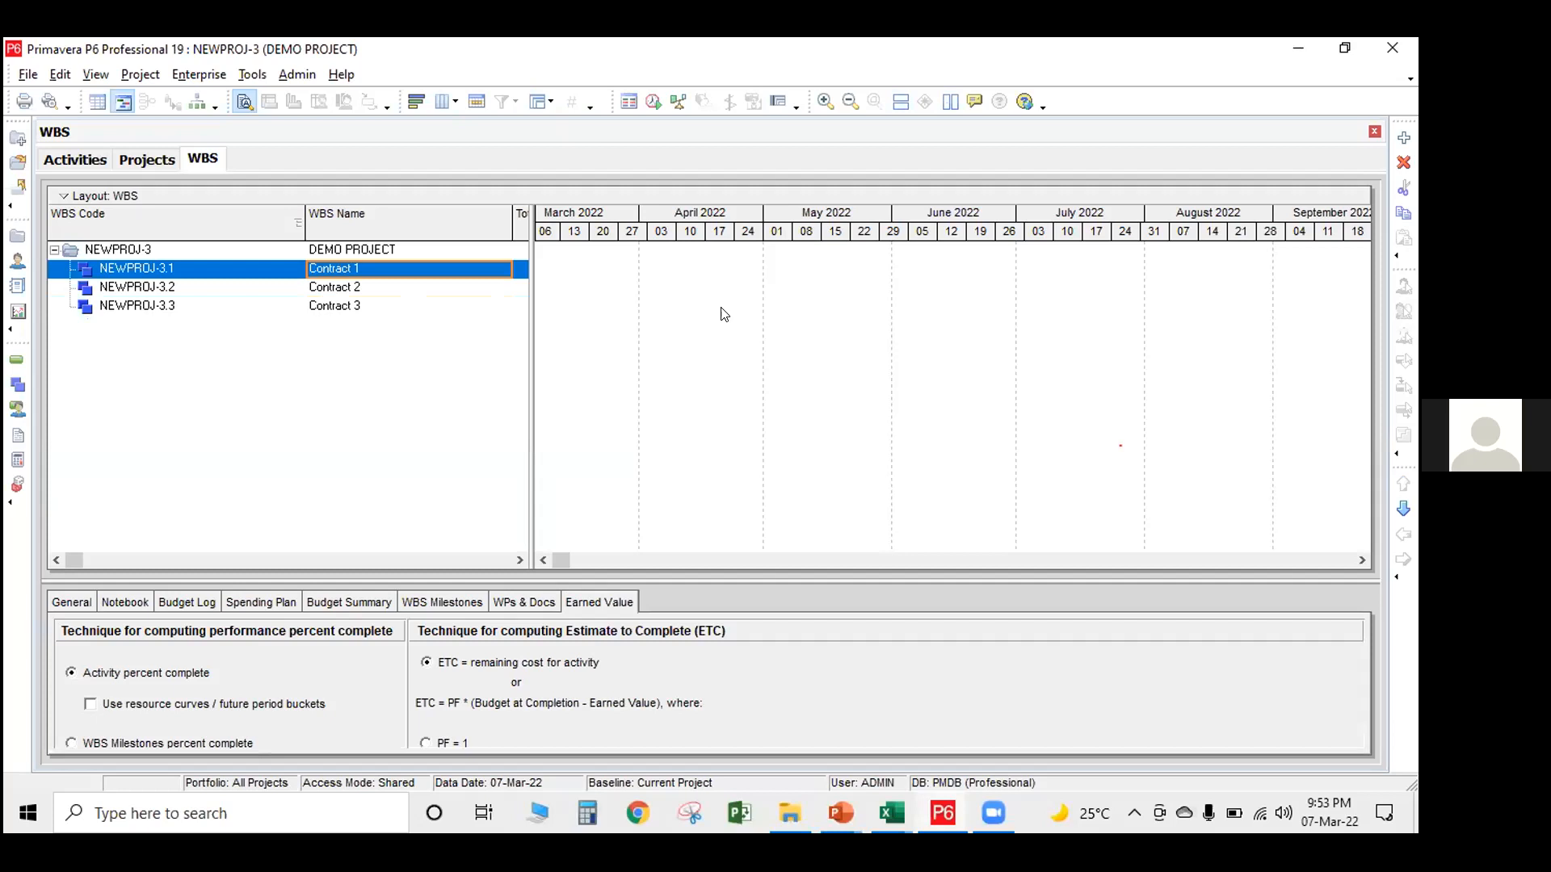
pyautogui.click(146, 162)
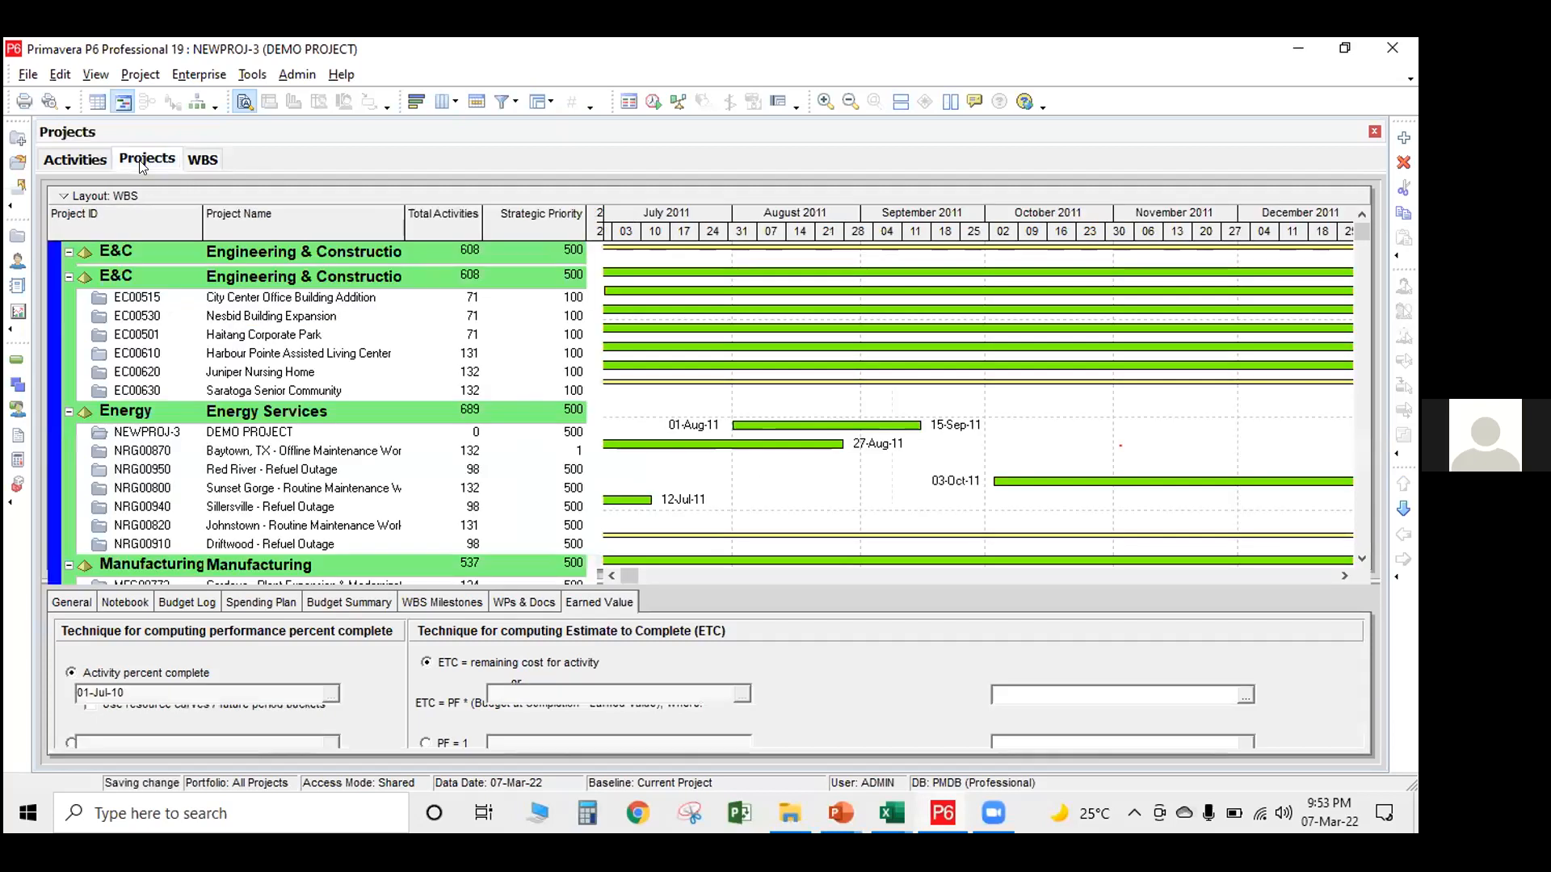
pyautogui.click(197, 161)
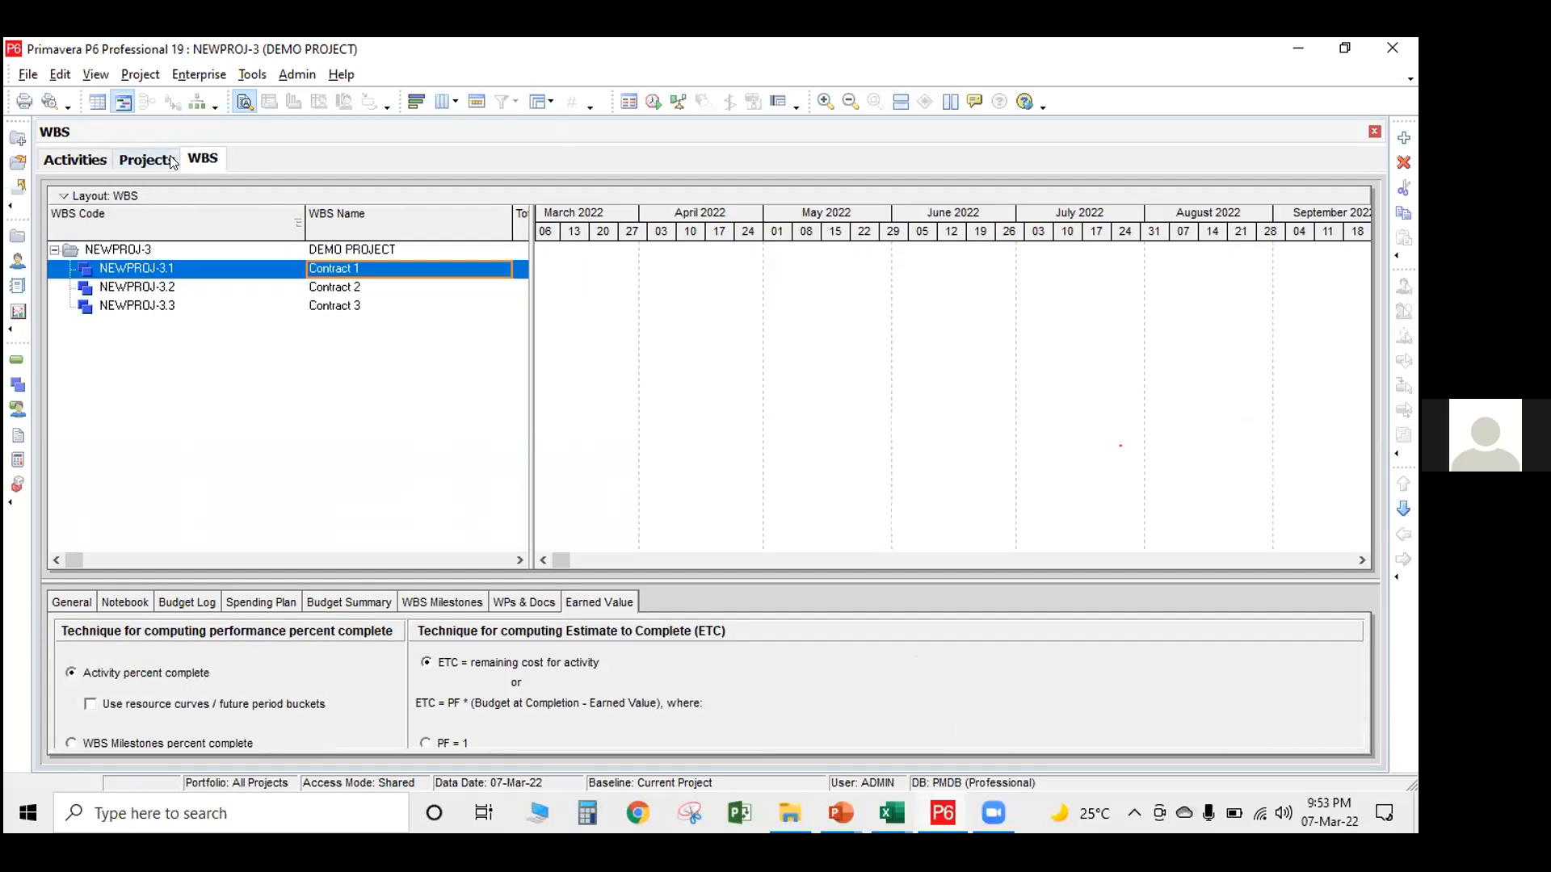
pyautogui.click(151, 160)
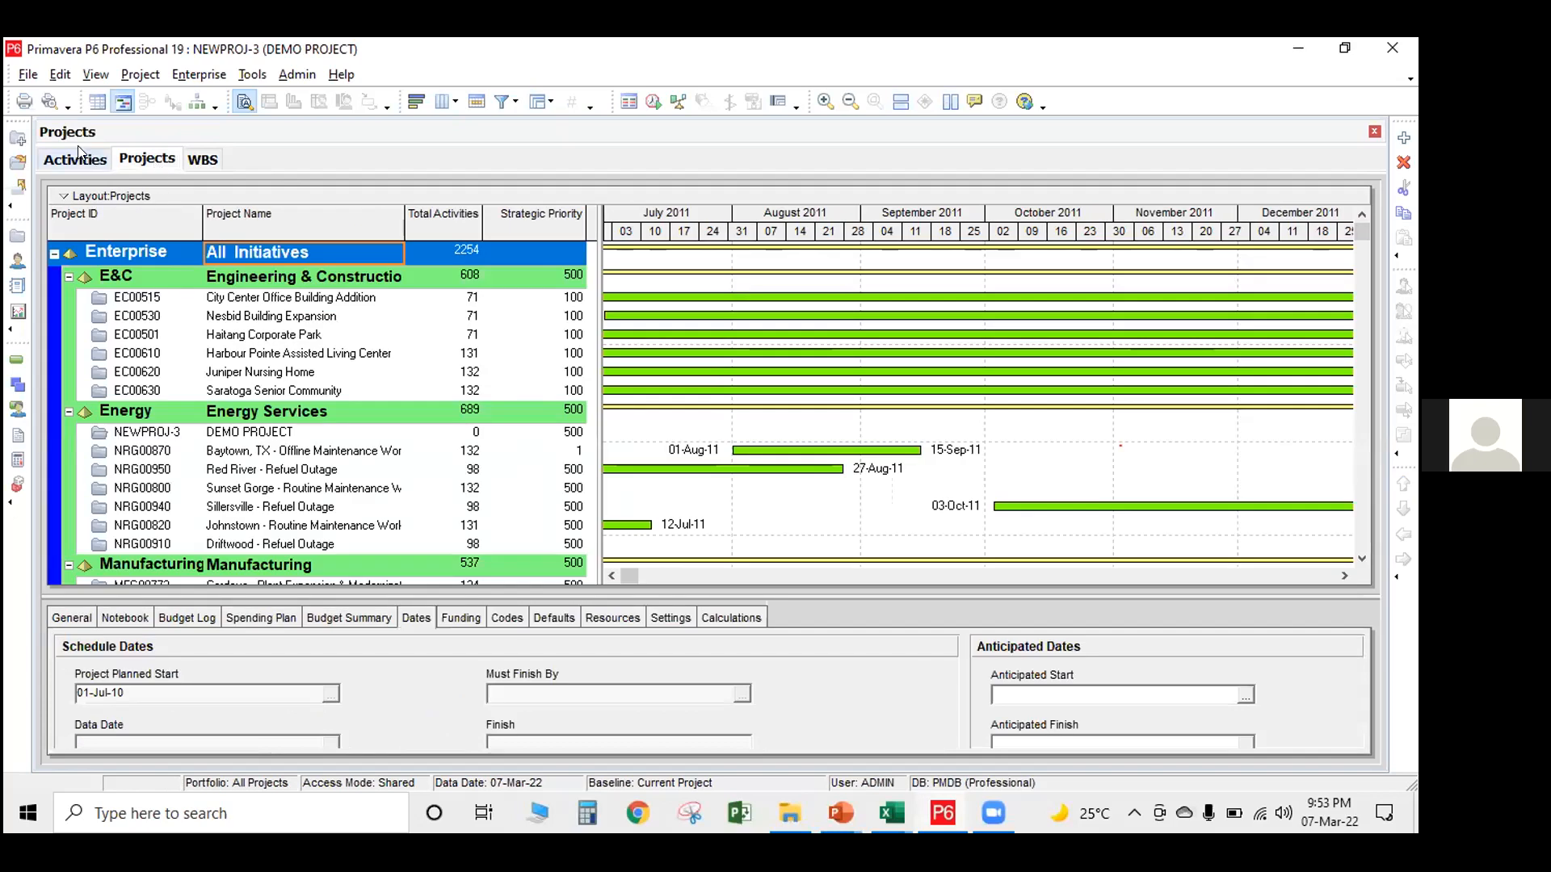
pyautogui.click(90, 160)
pyautogui.click(115, 160)
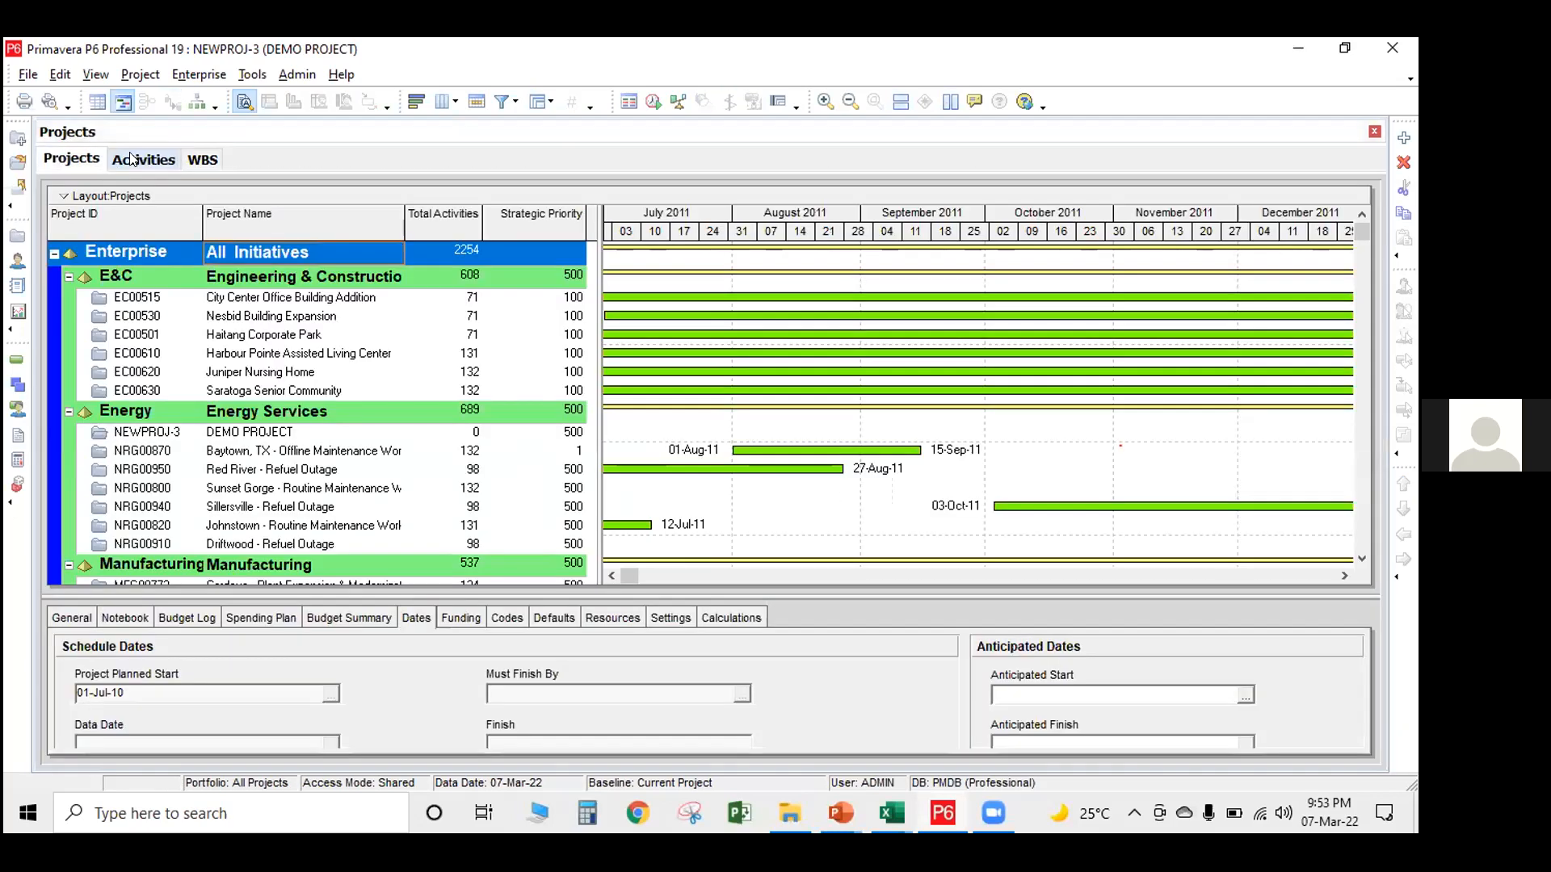
# Reopen DEMO PROJECT from the Energy group of the project list to refresh its WBS in the Activities view
pyautogui.click(133, 158)
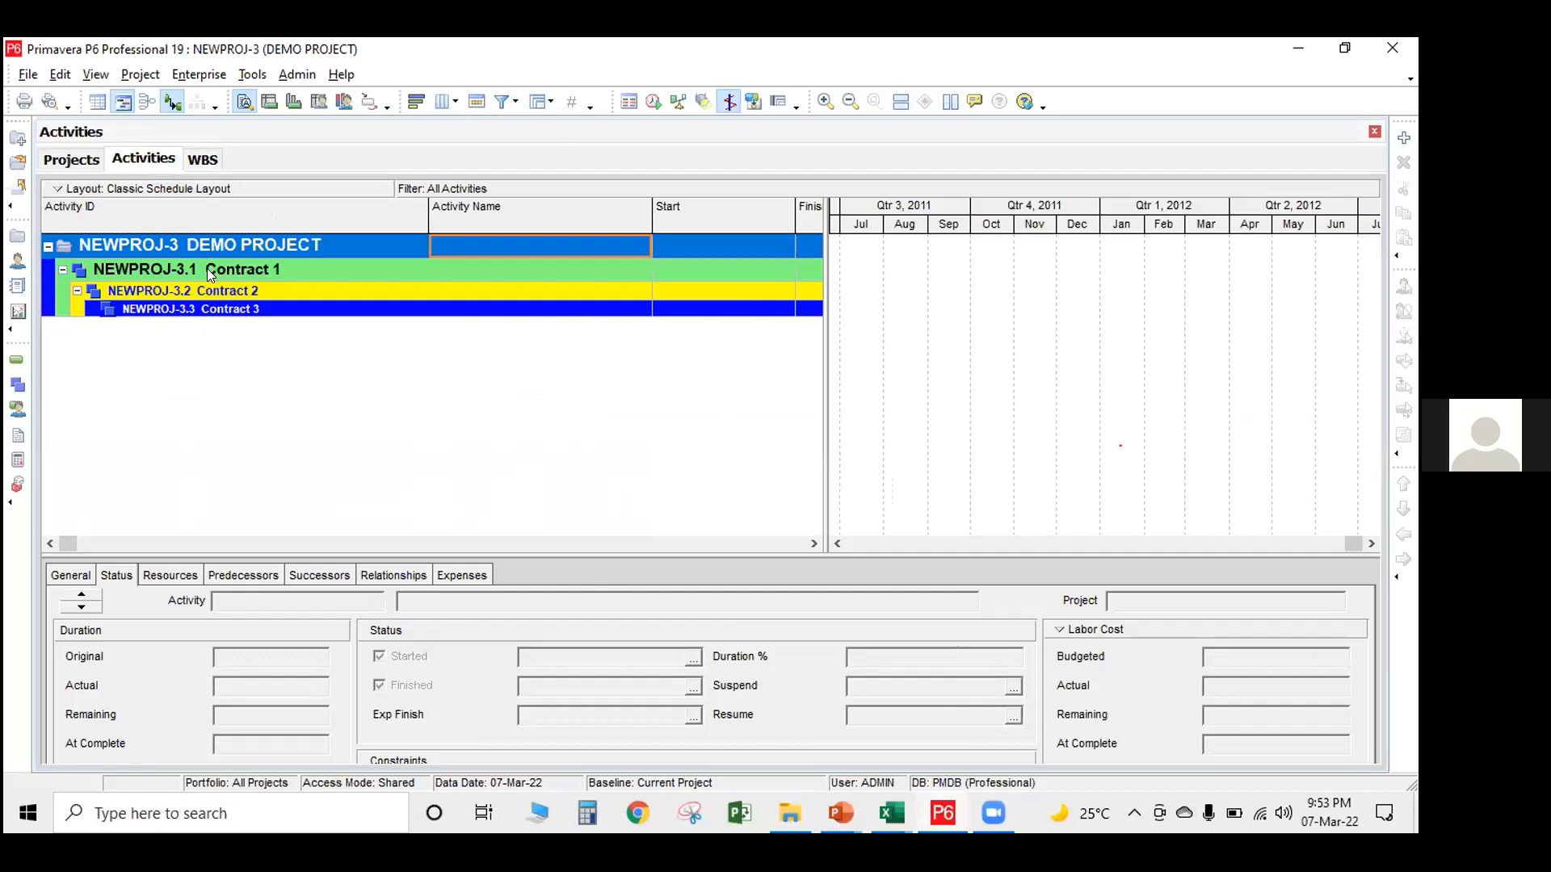
pyautogui.click(17, 237)
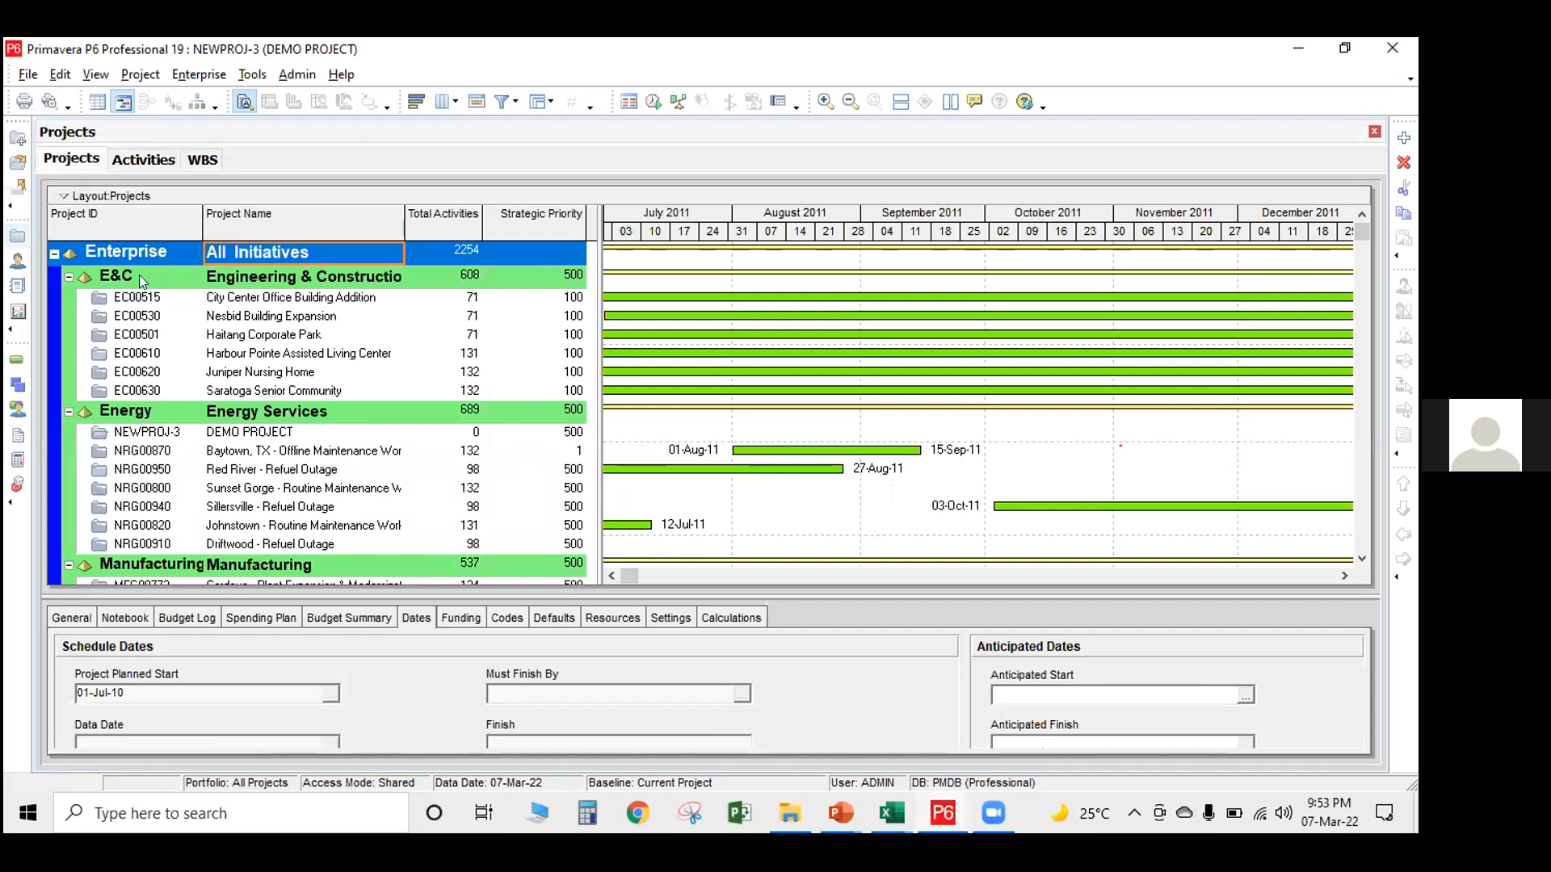
pyautogui.click(235, 428)
pyautogui.rightClick(237, 428)
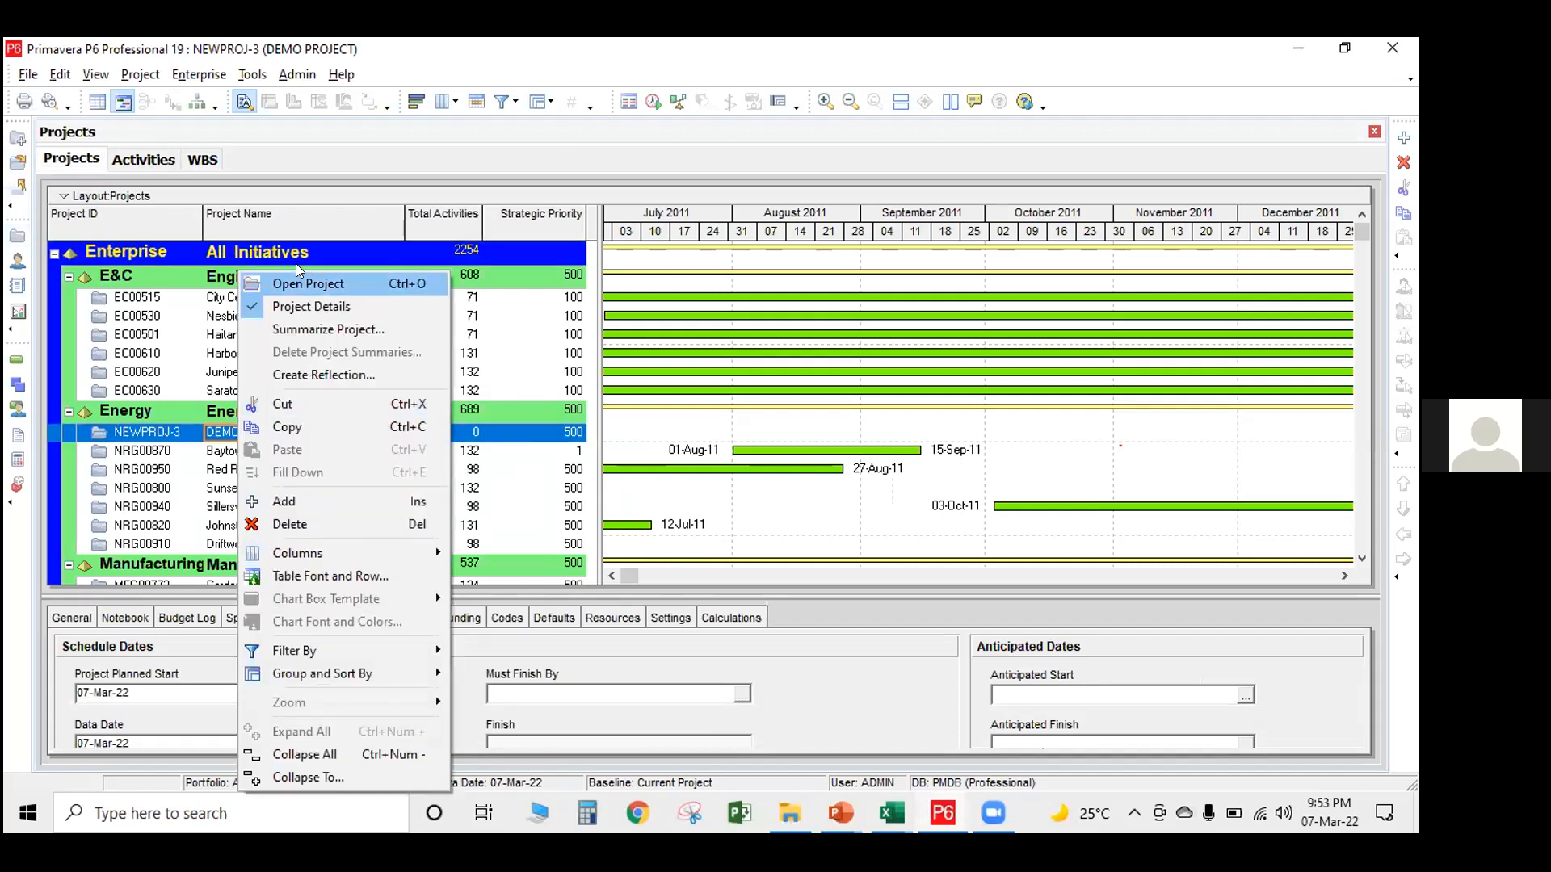
pyautogui.click(296, 278)
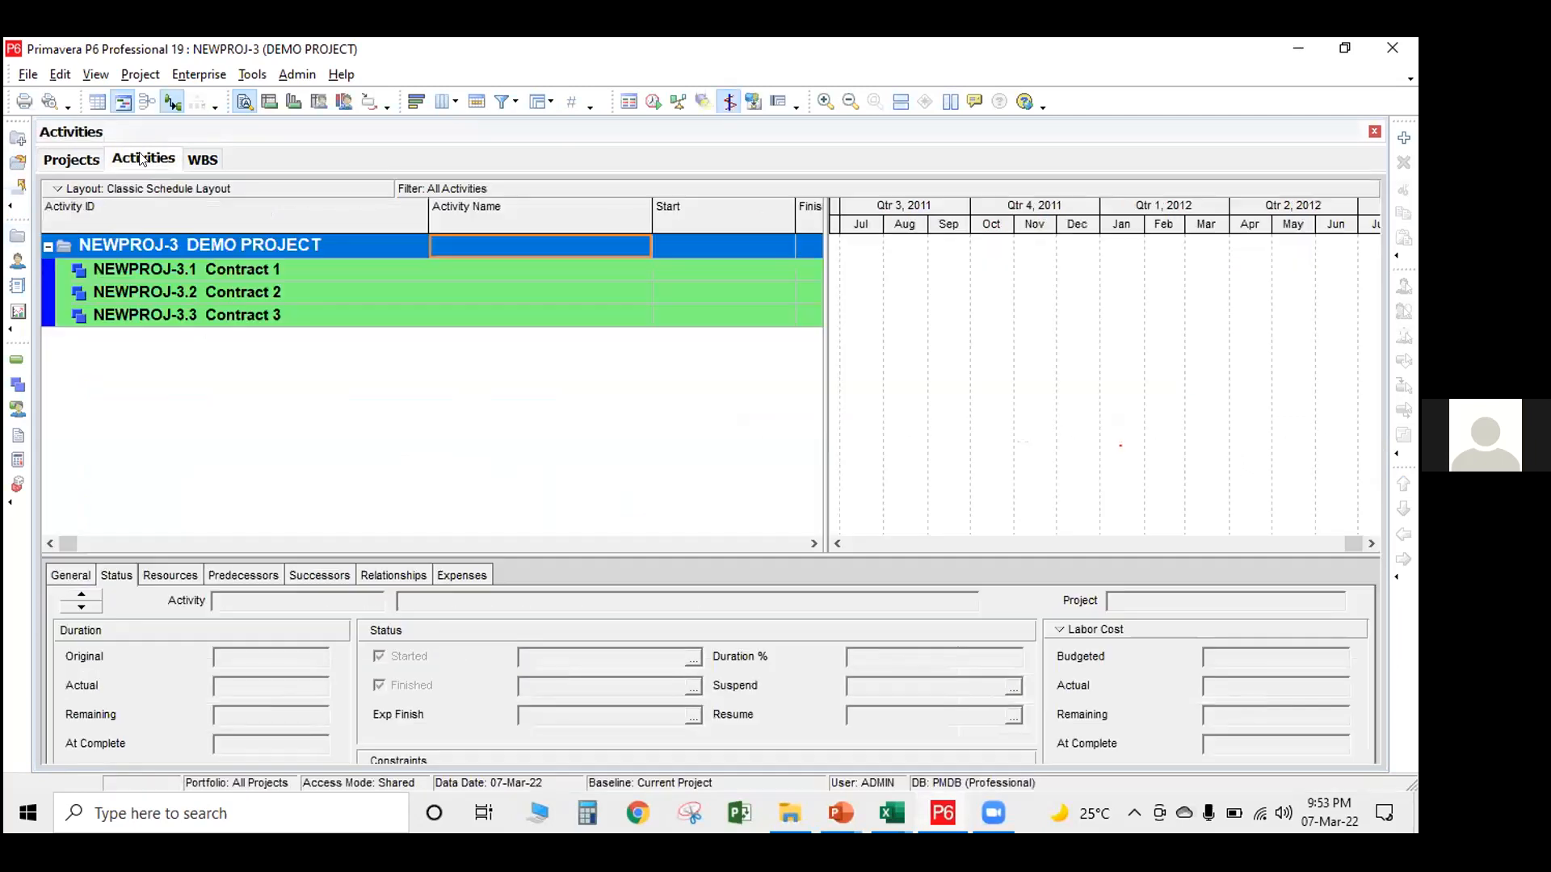
# Start a new activity named A under Contract 1, keeping Contract 1 as its WBS element
pyautogui.click(191, 270)
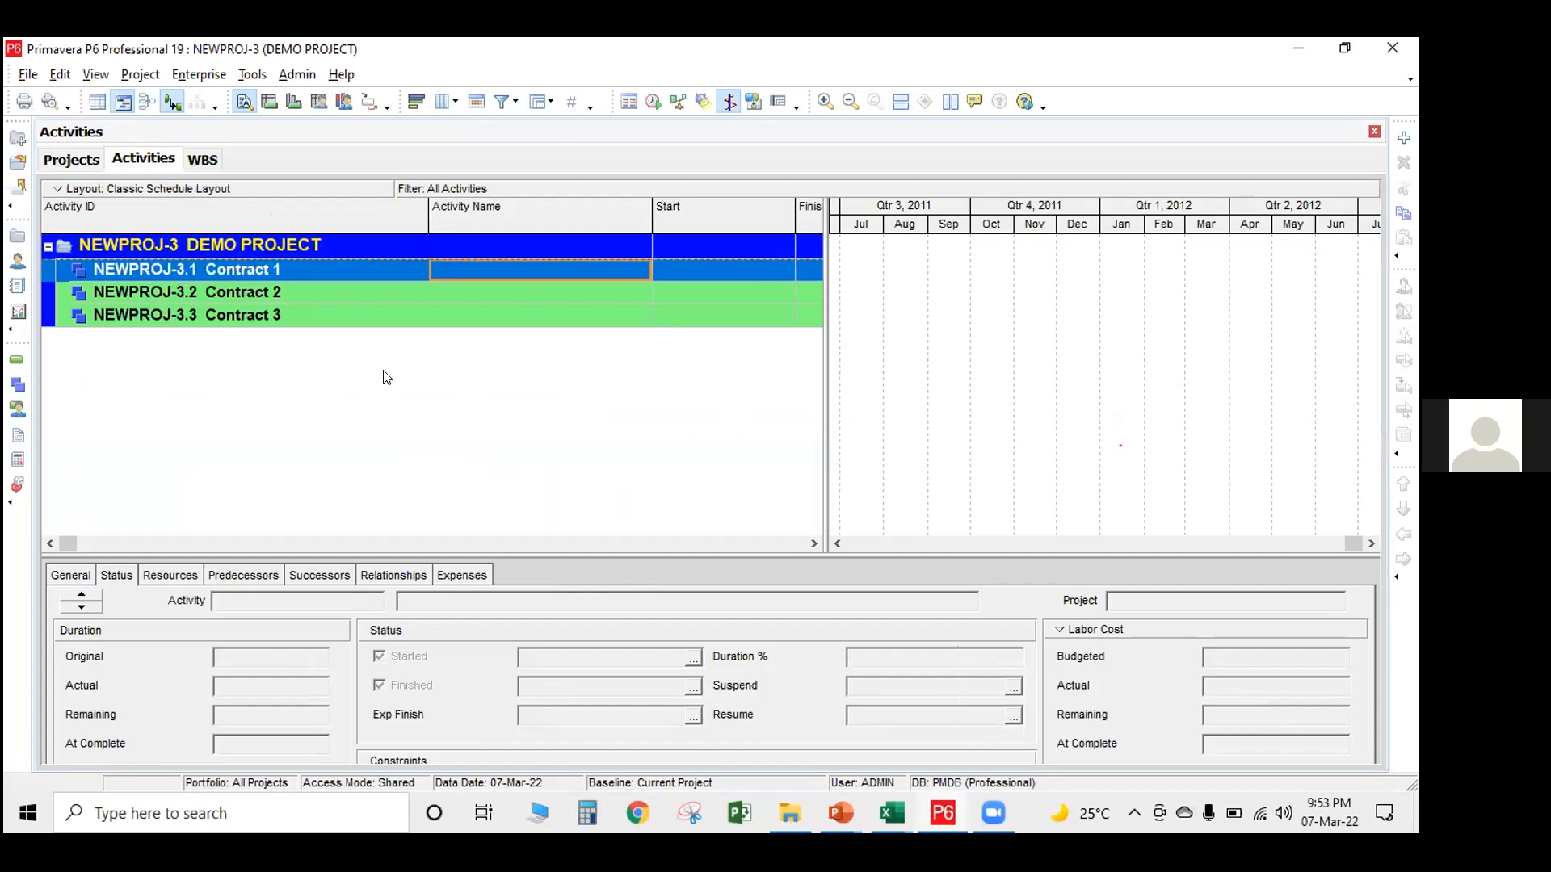
pyautogui.click(1403, 139)
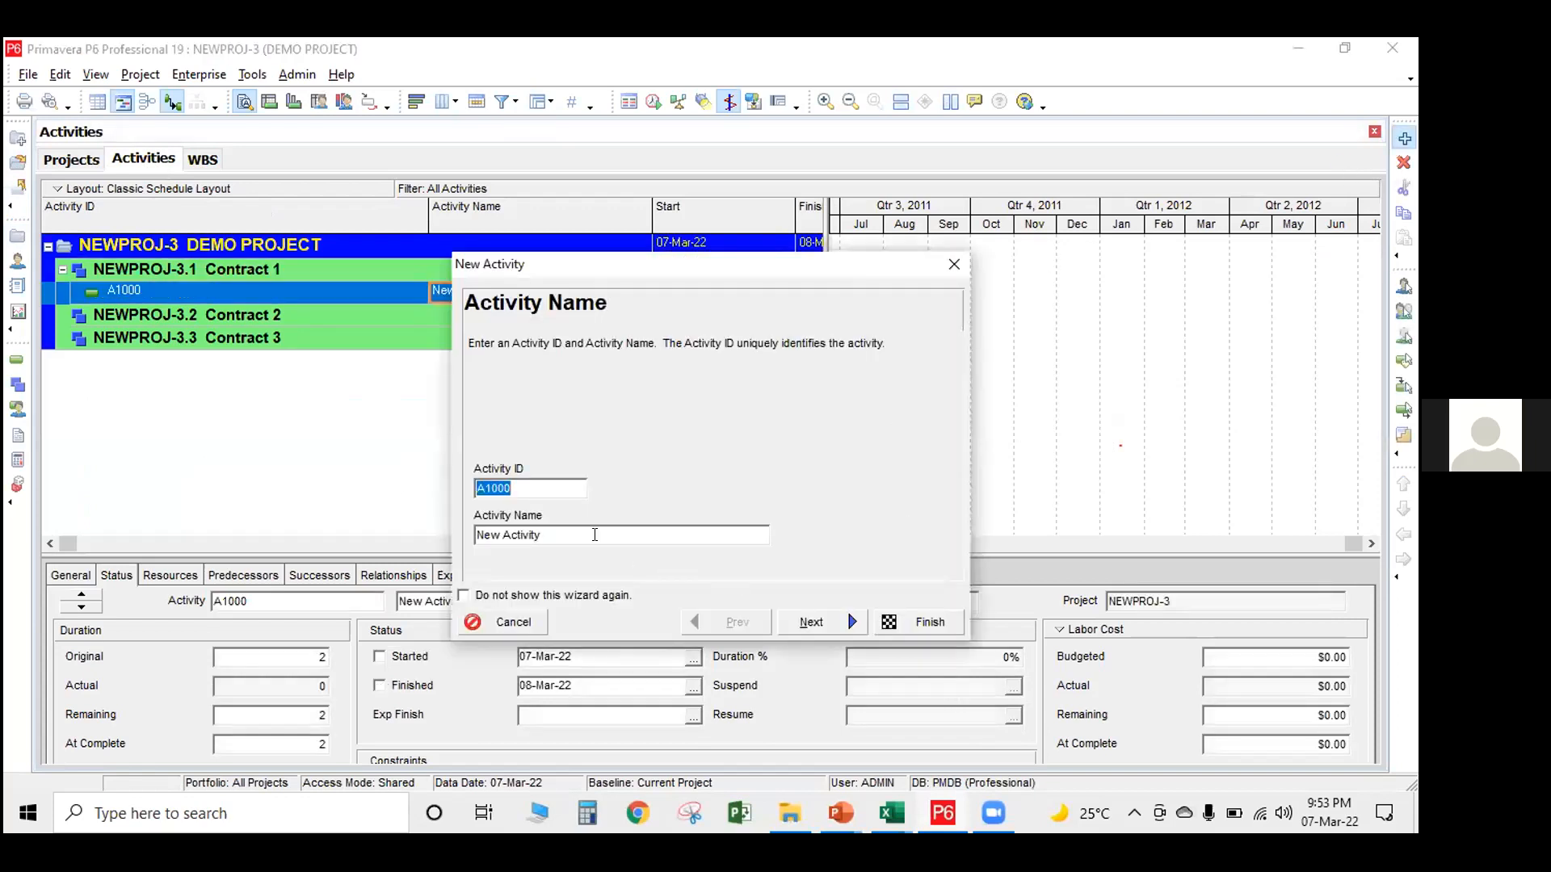
pyautogui.moveTo(549, 529); pyautogui.dragTo(412, 533)
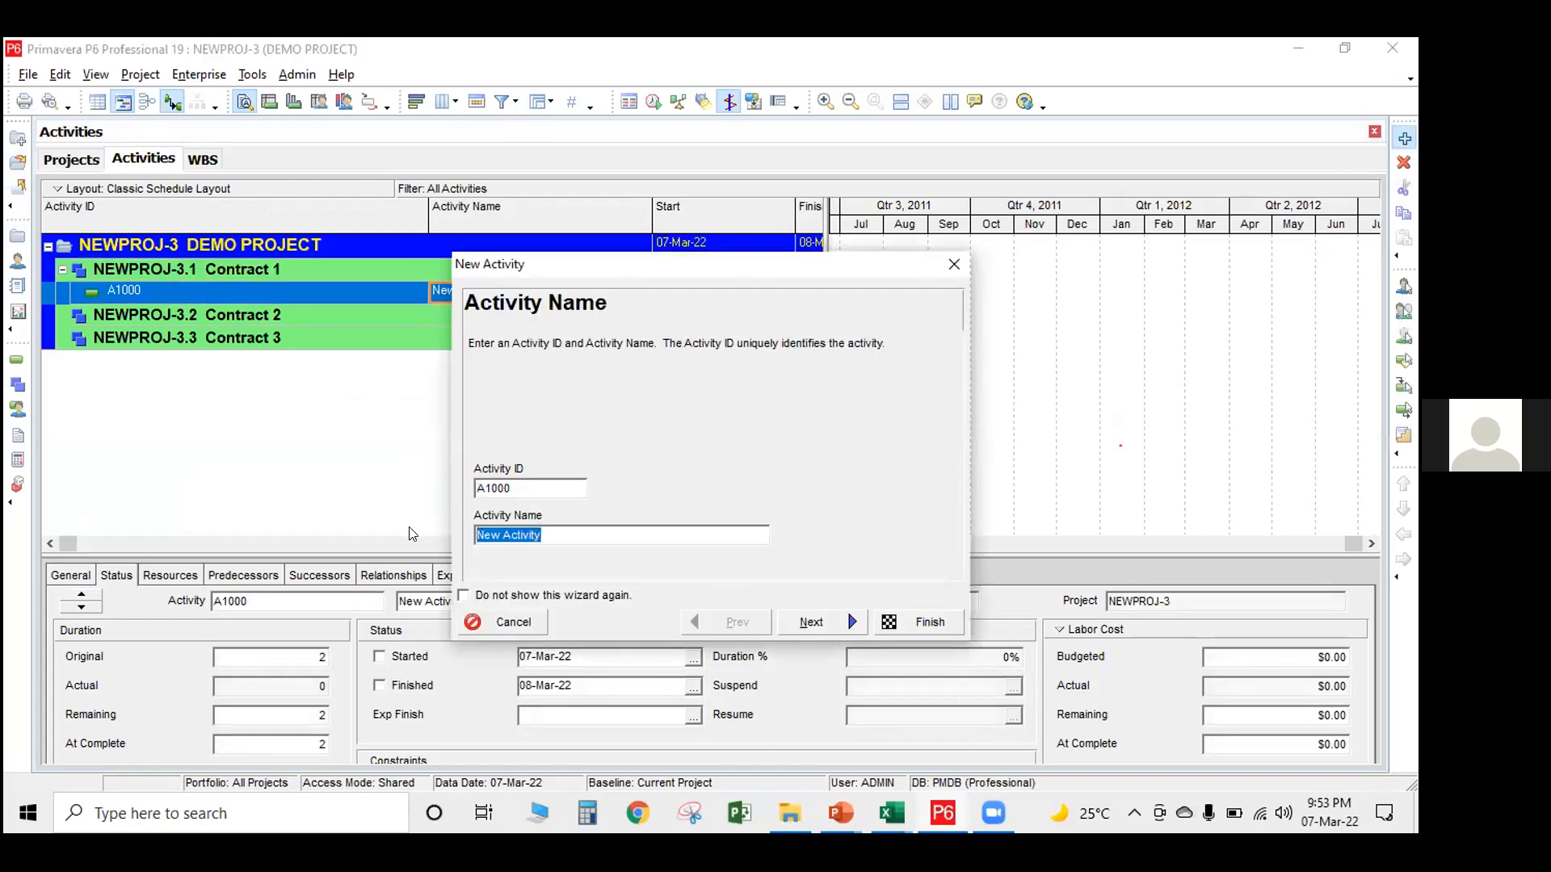
pyautogui.write('A')
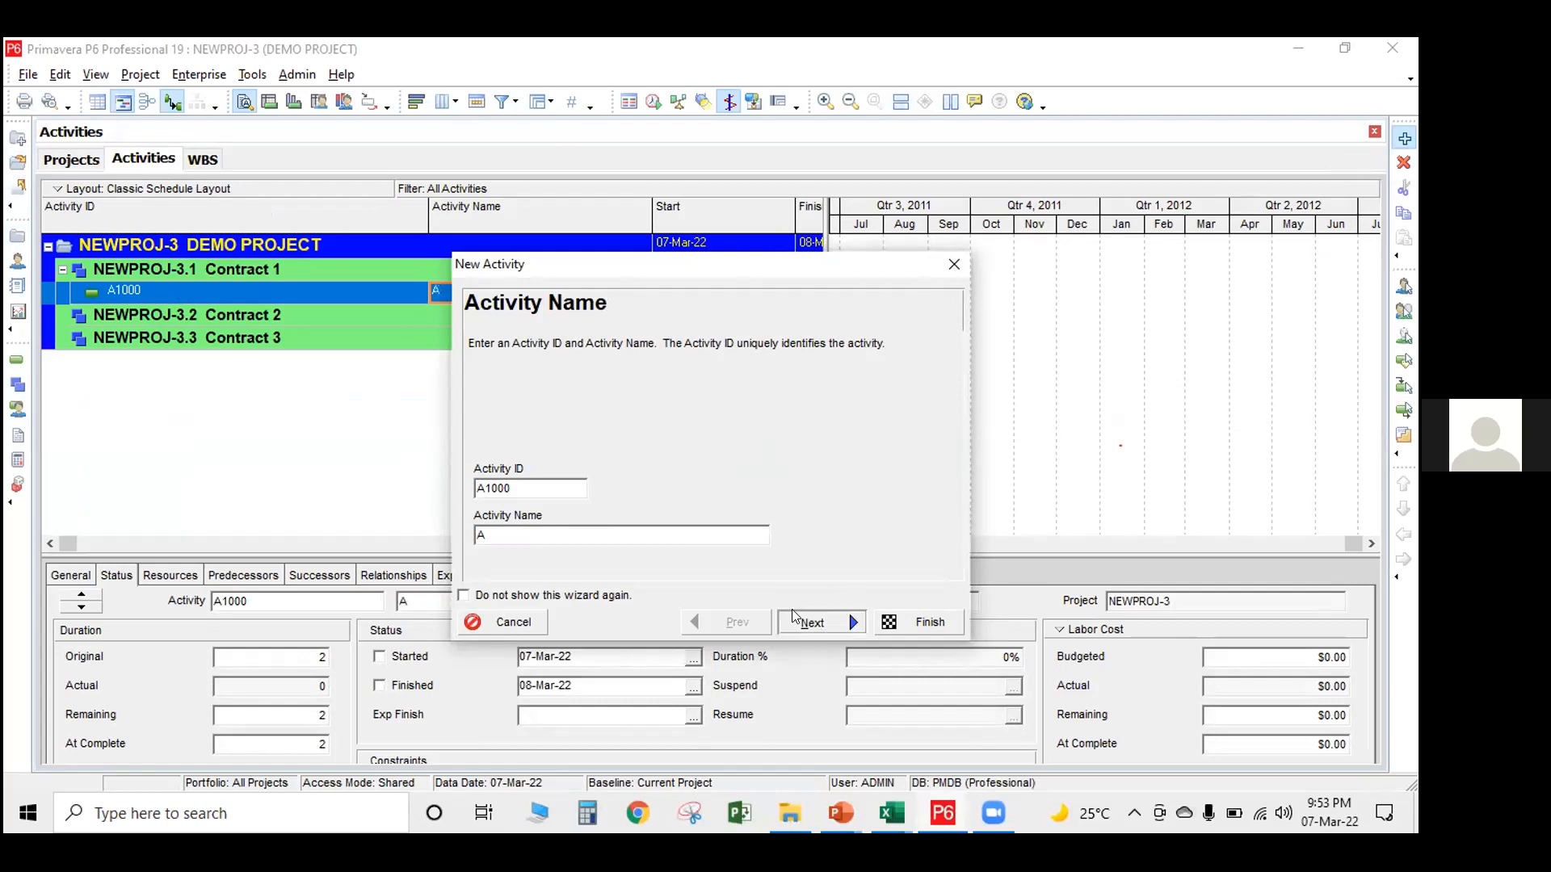
pyautogui.click(799, 616)
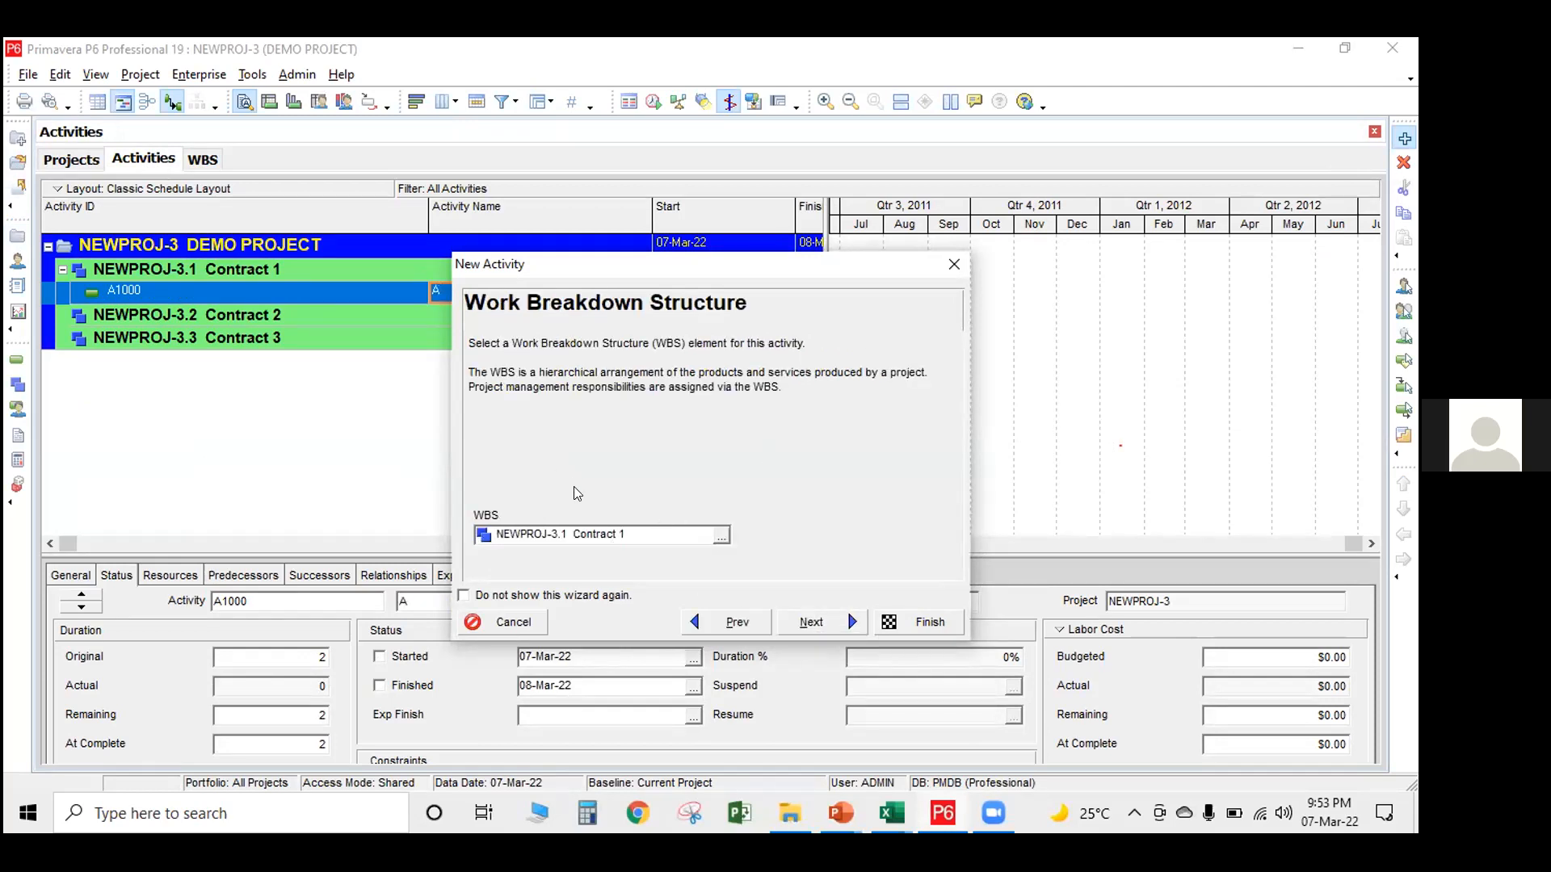
pyautogui.click(828, 624)
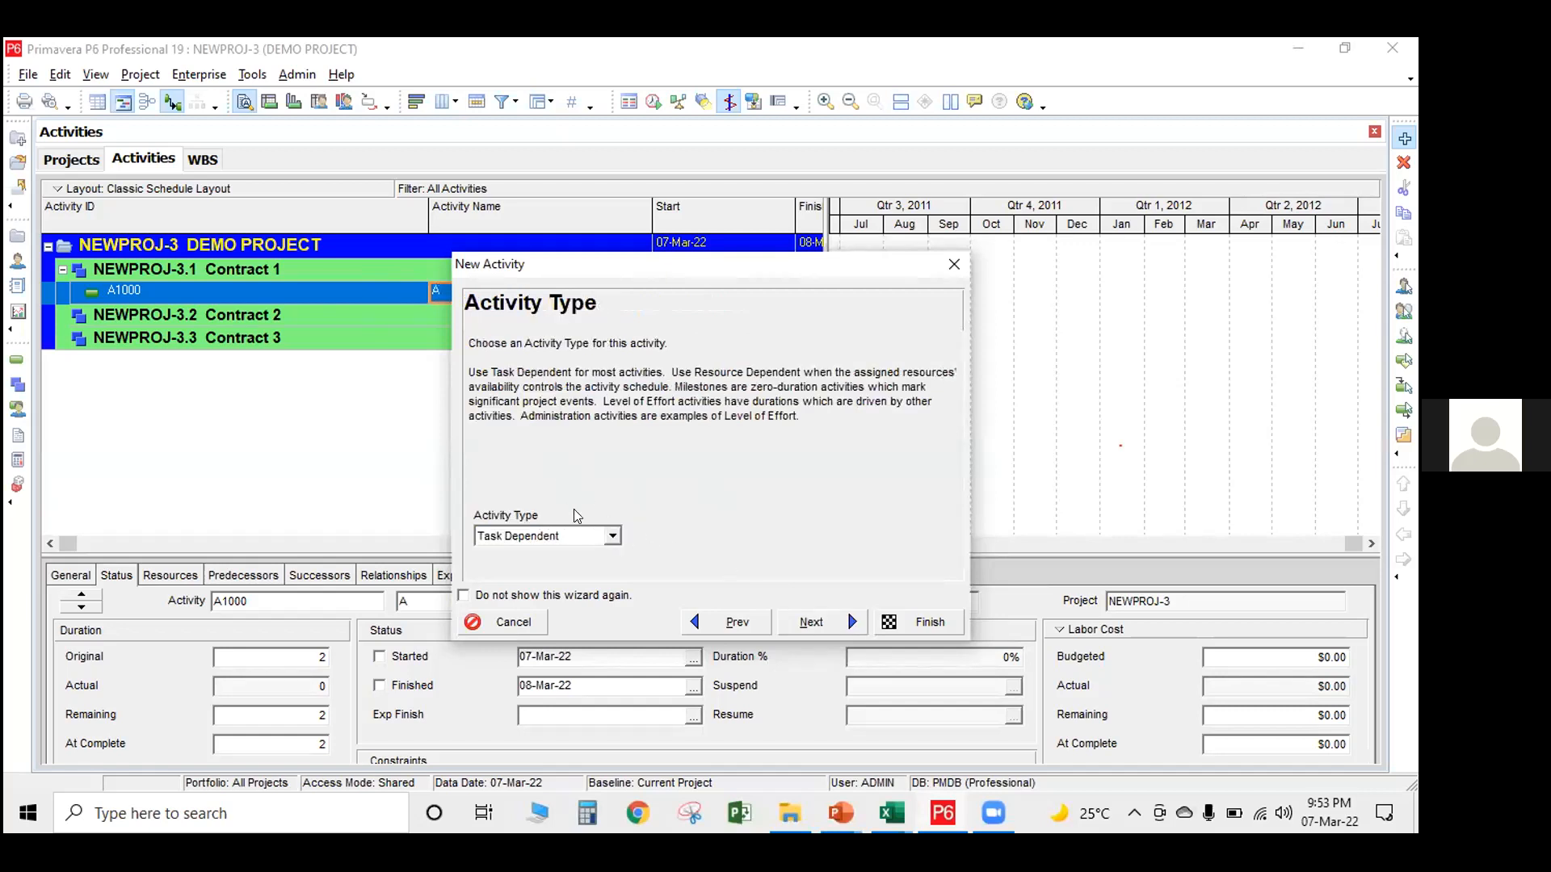
# Review the available activity types and keep activity A as Task Dependent
pyautogui.click(613, 534)
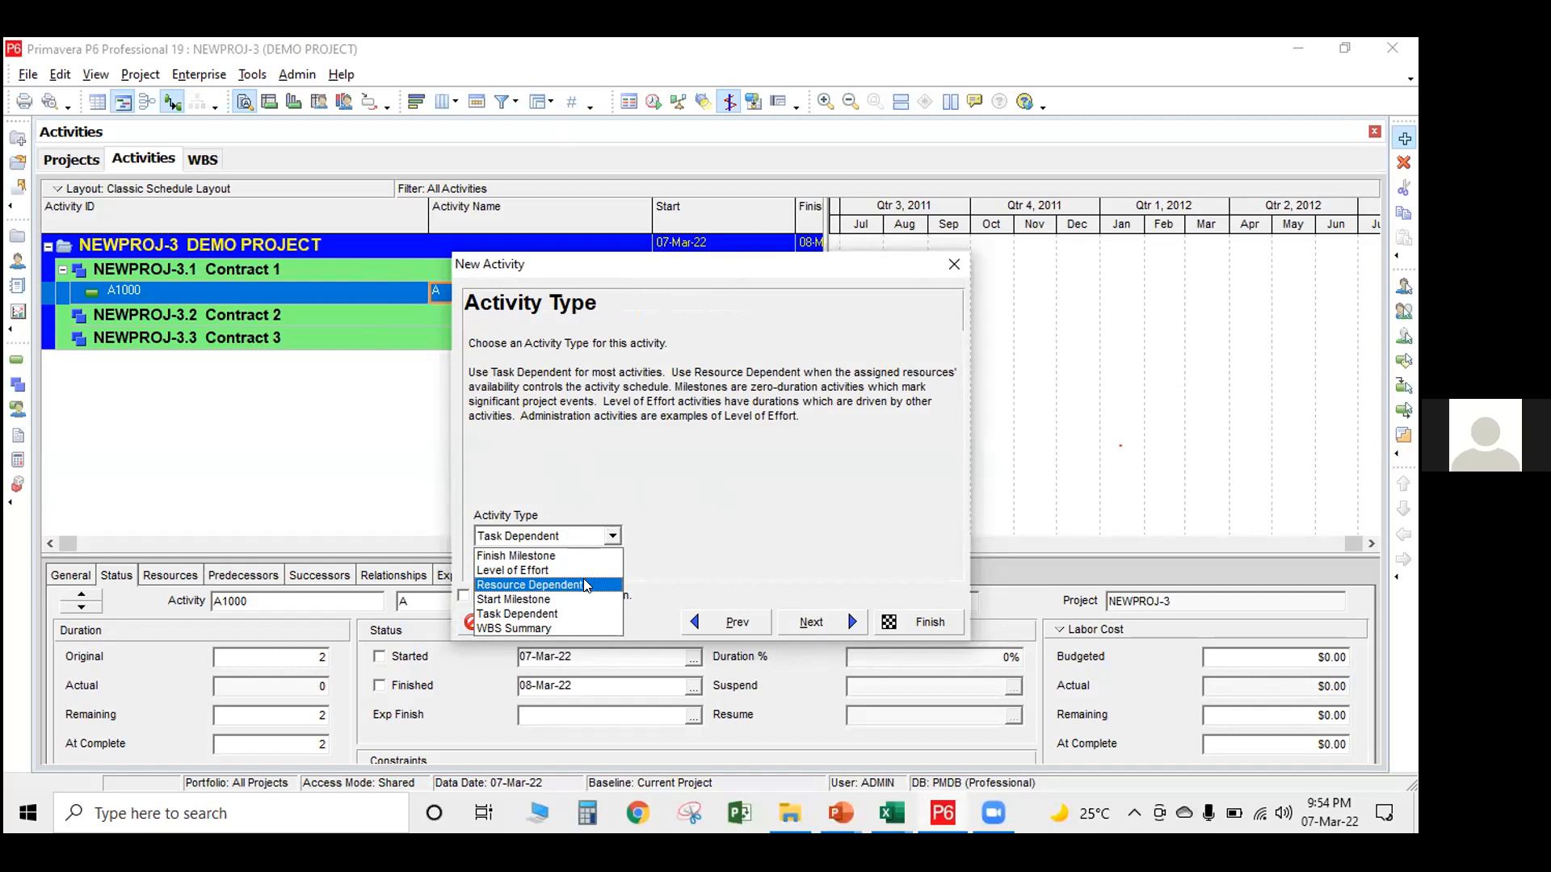
pyautogui.click(543, 614)
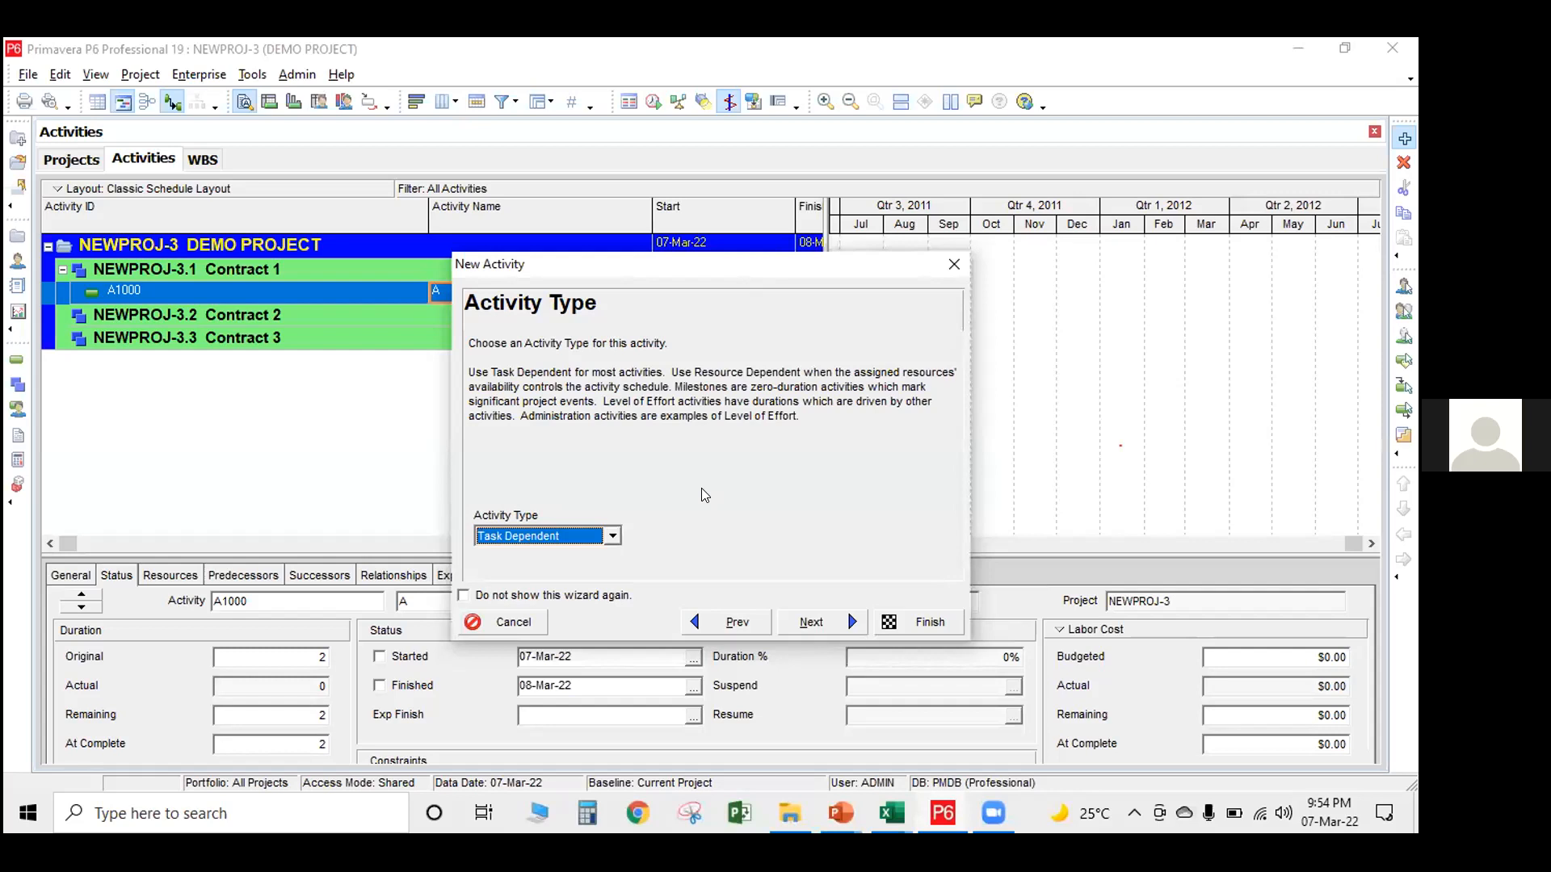
pyautogui.click(632, 127)
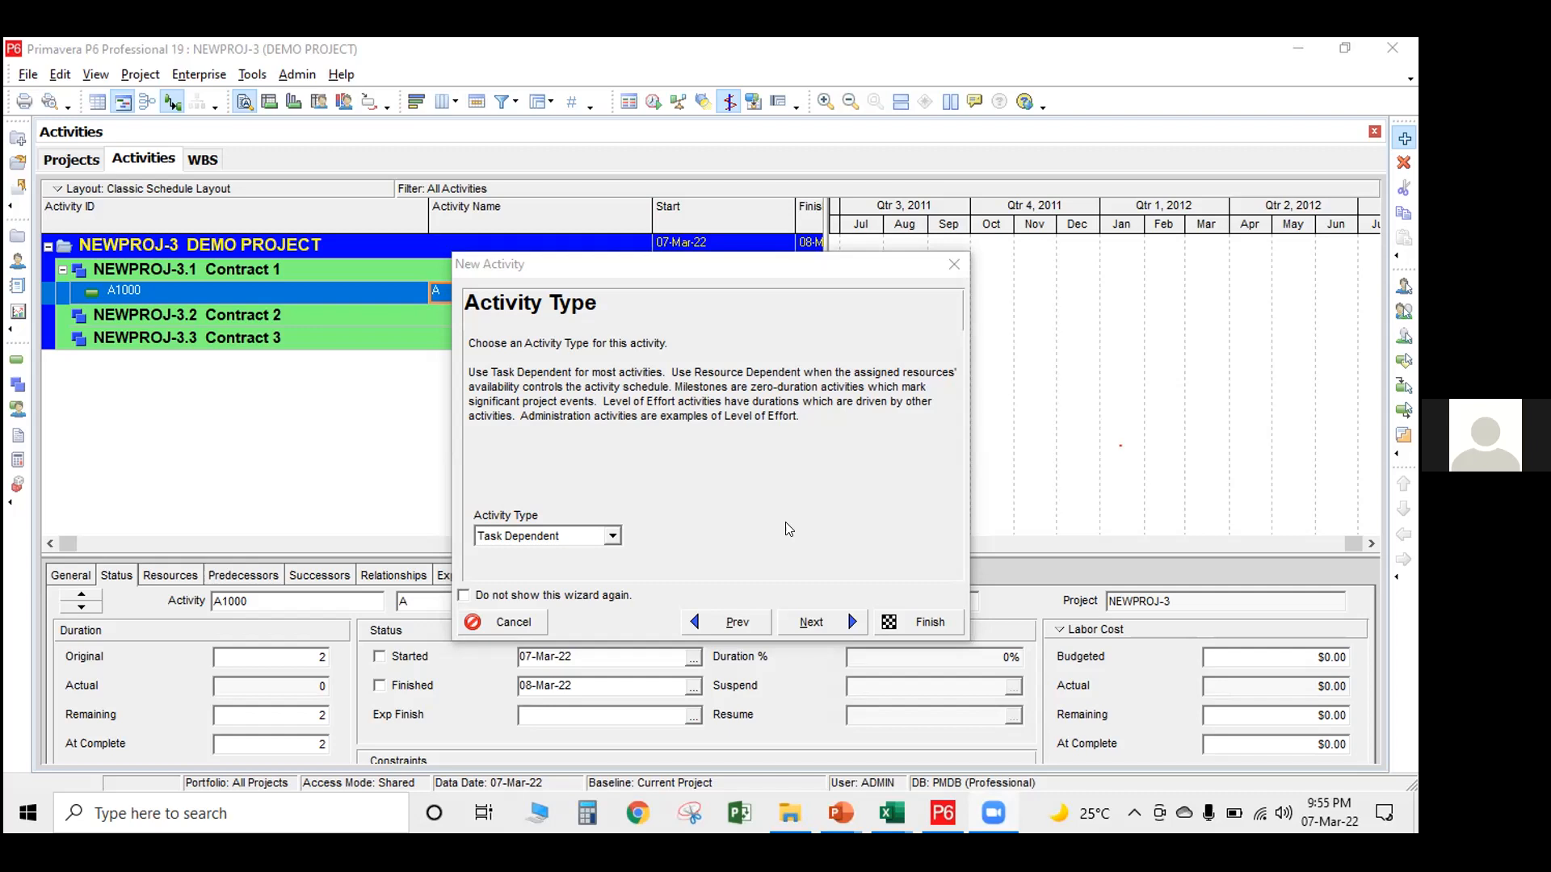
pyautogui.click(806, 624)
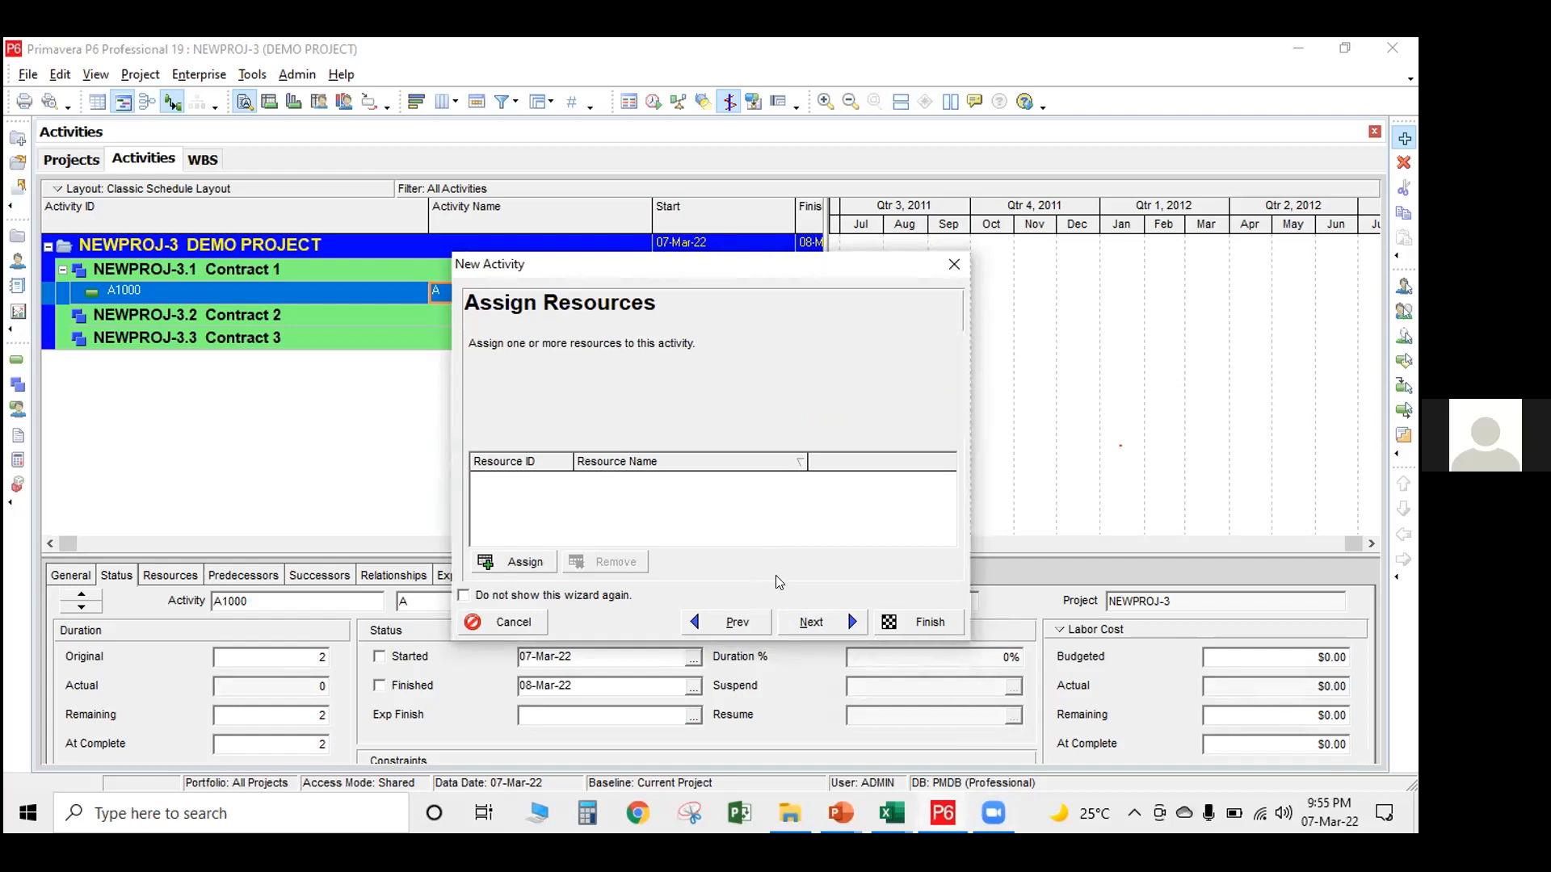
# Finish creating activity A with the Fixed Duration & Units type, the default duration, and no resources or relationships
pyautogui.click(811, 622)
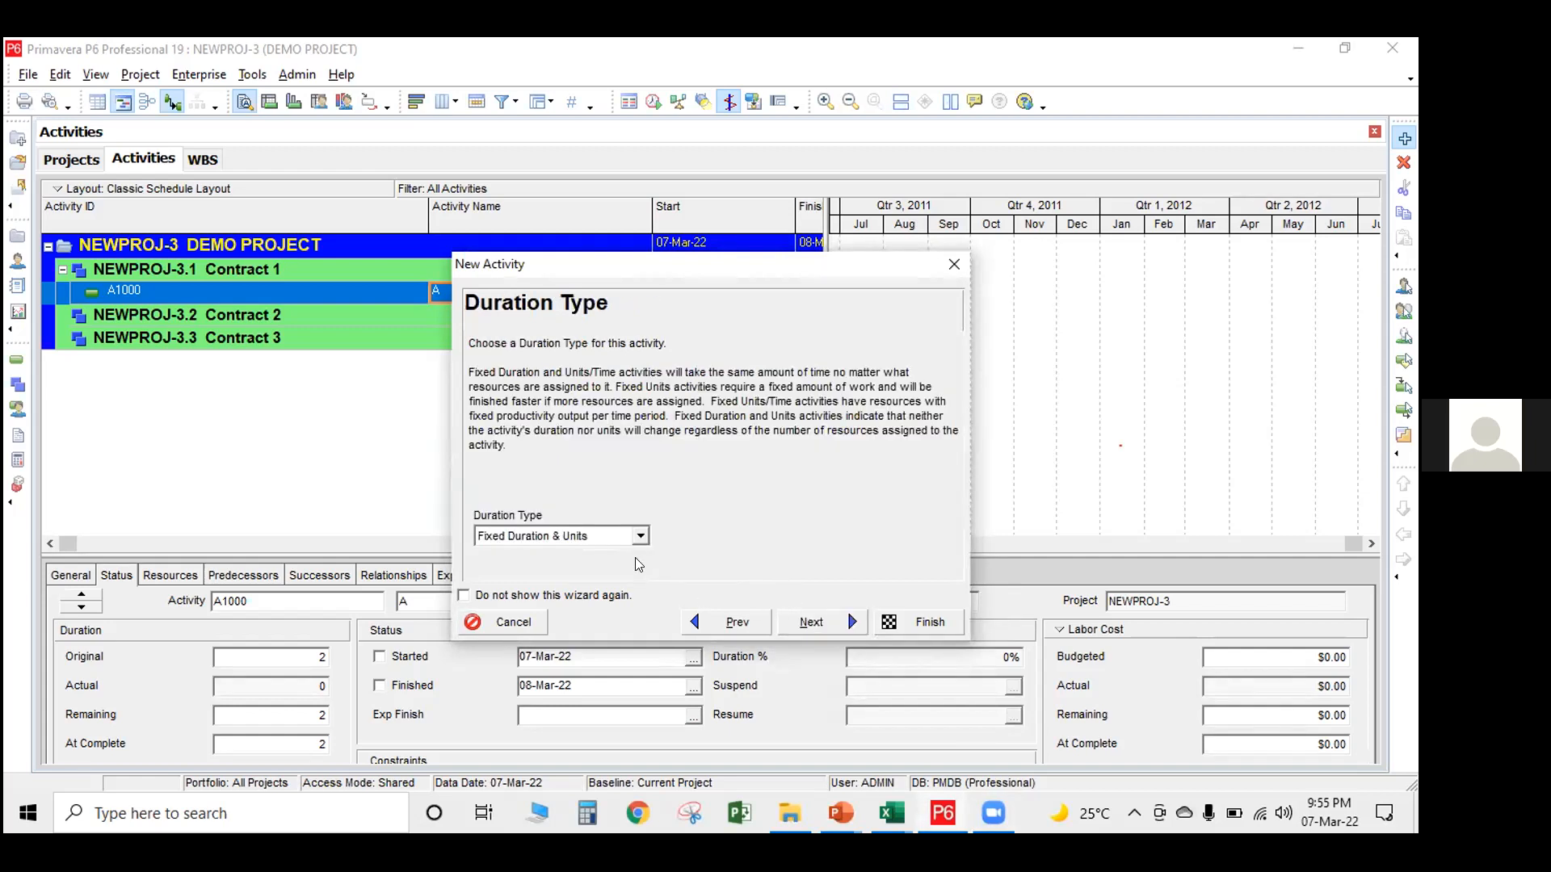
pyautogui.click(639, 538)
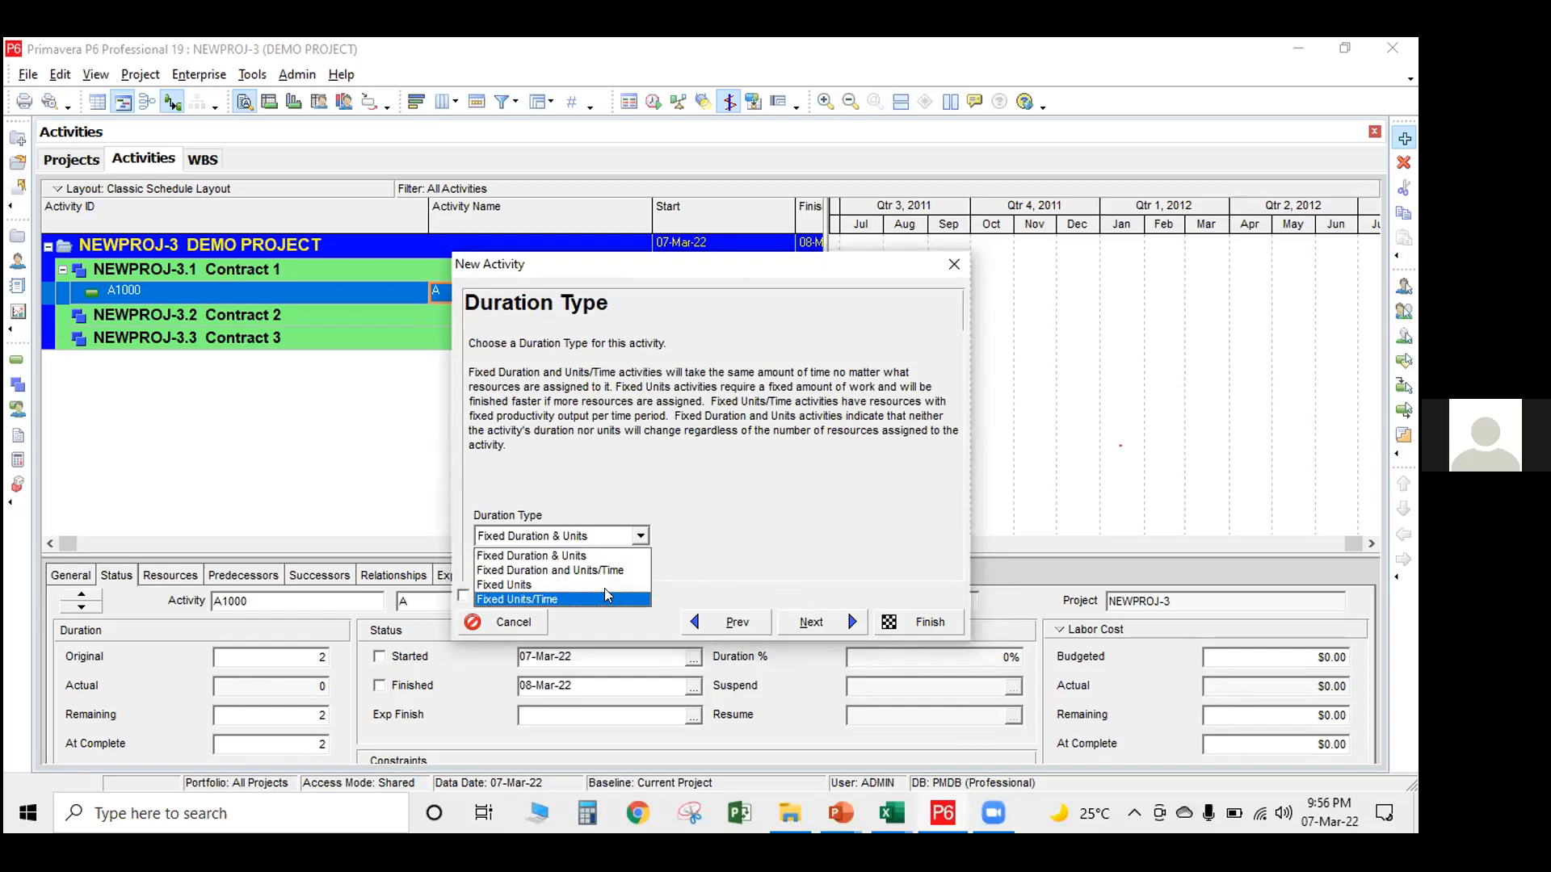
pyautogui.click(704, 526)
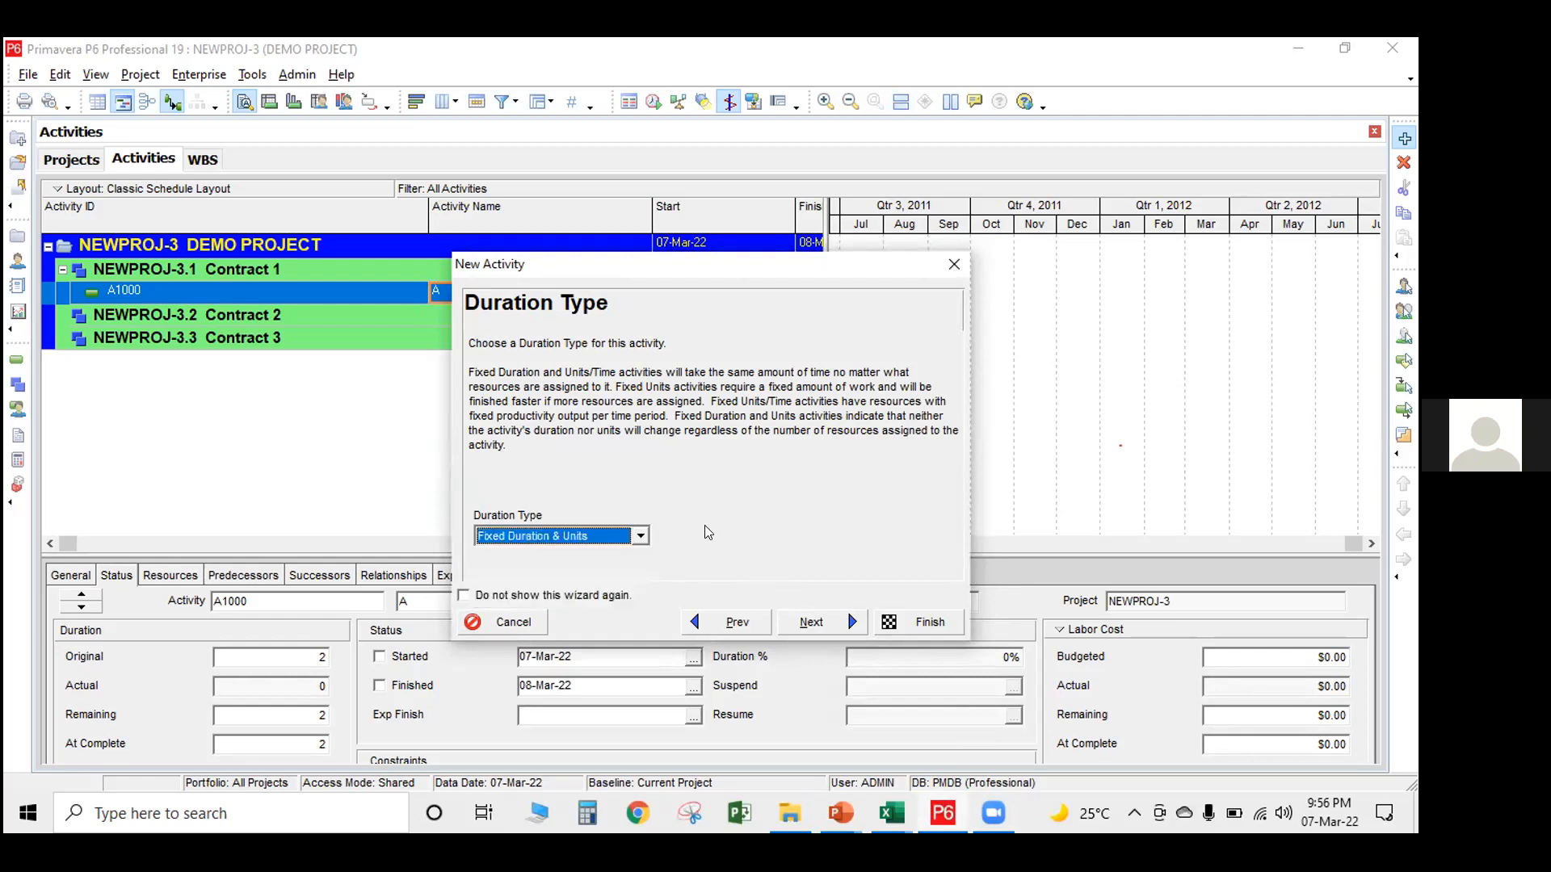
pyautogui.click(836, 622)
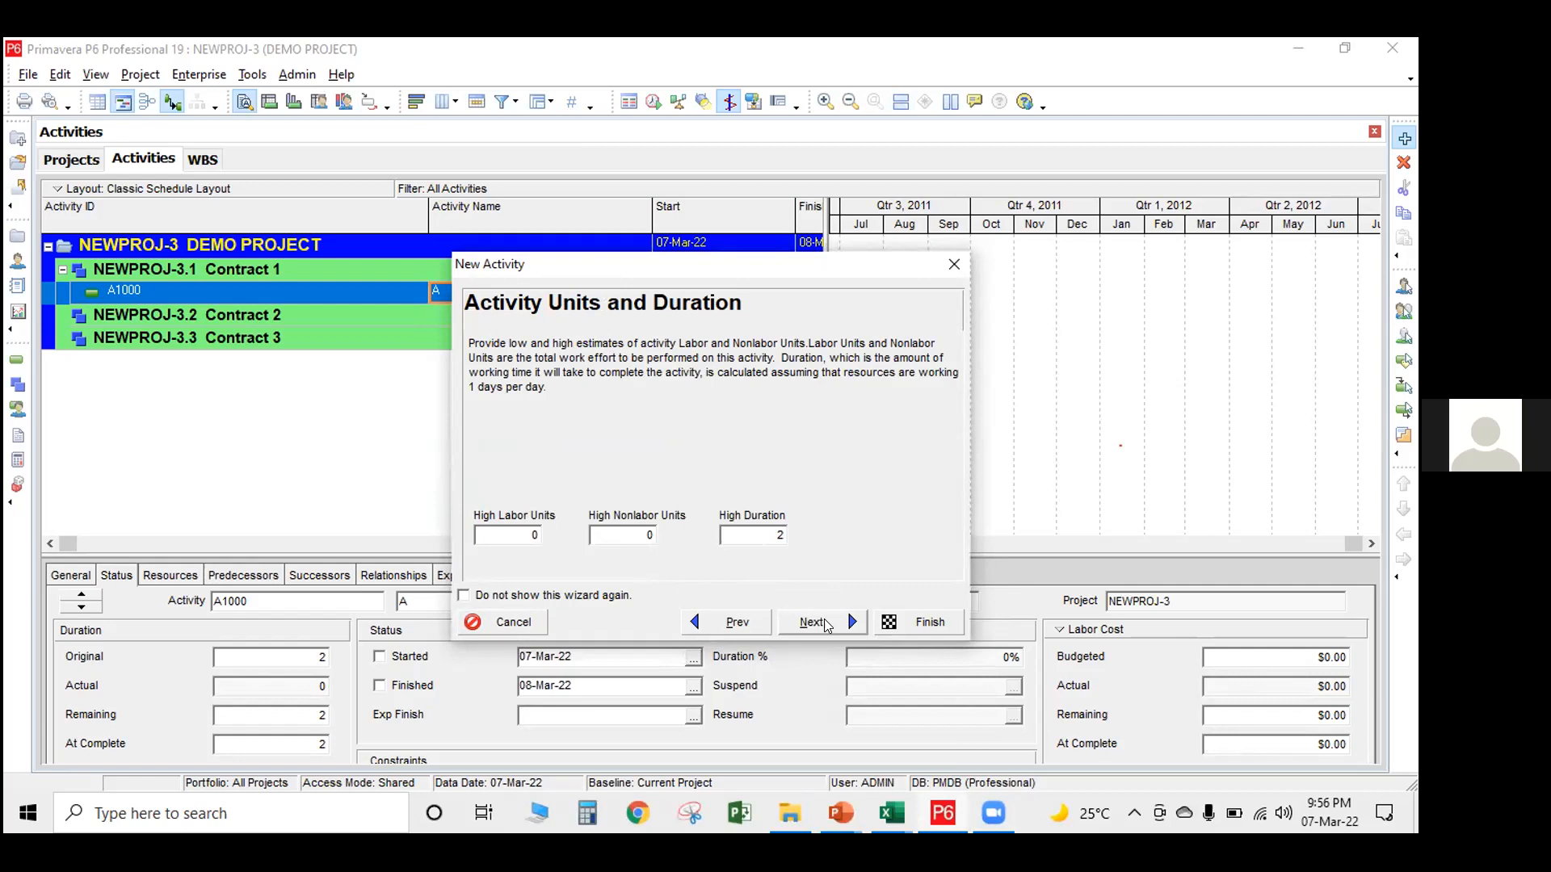
pyautogui.click(827, 626)
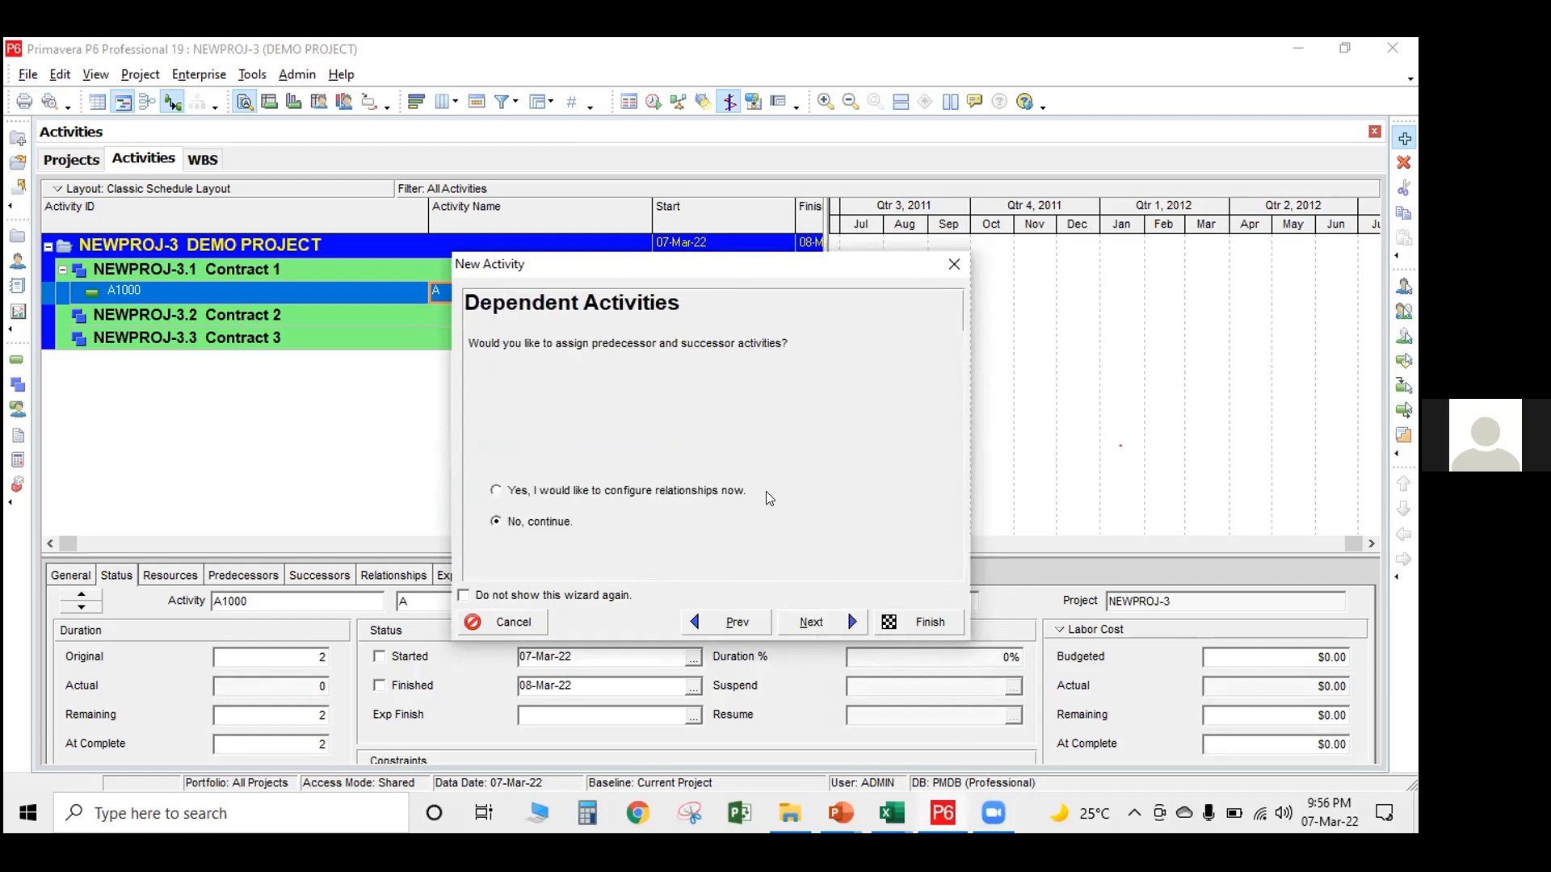
pyautogui.click(825, 612)
pyautogui.click(814, 622)
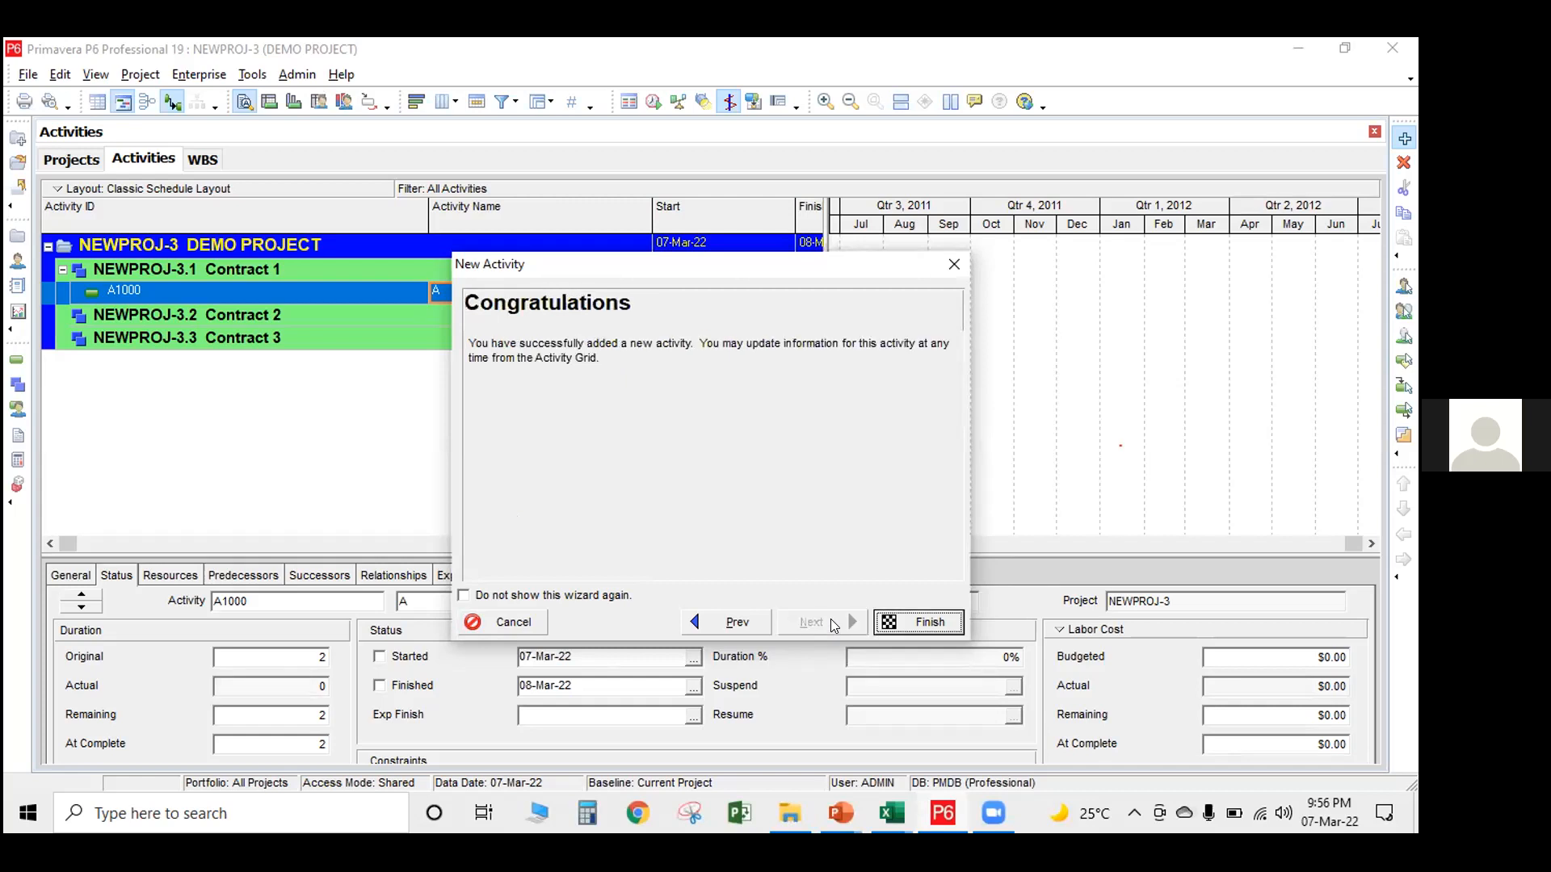
pyautogui.click(910, 620)
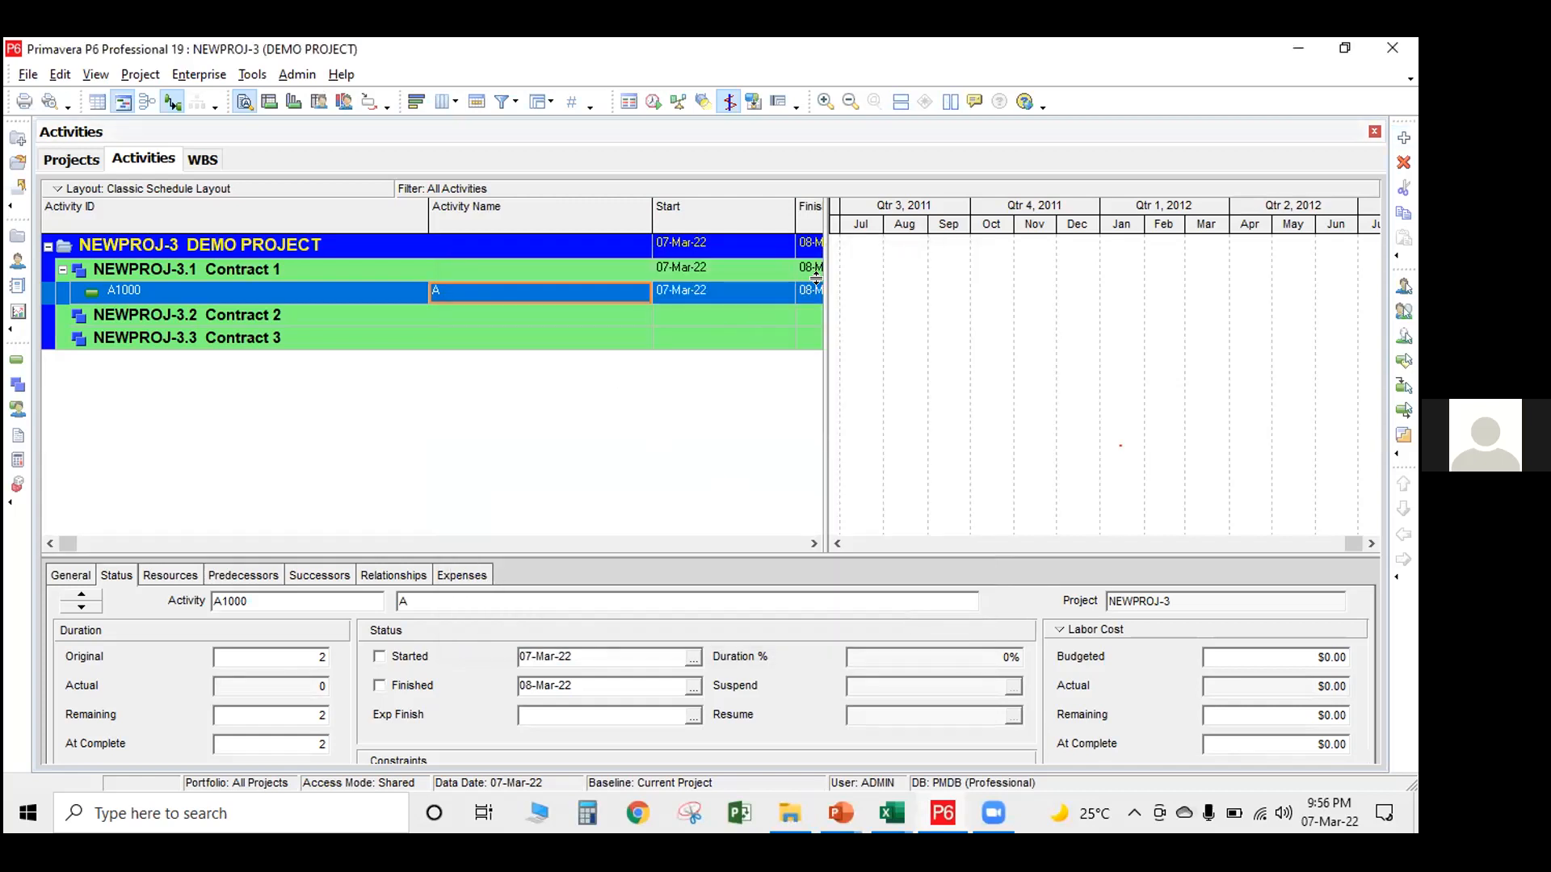
# Widen the activity table to show the Finish column, and add a second activity named B under Contract 1
pyautogui.moveTo(819, 275); pyautogui.dragTo(972, 318)
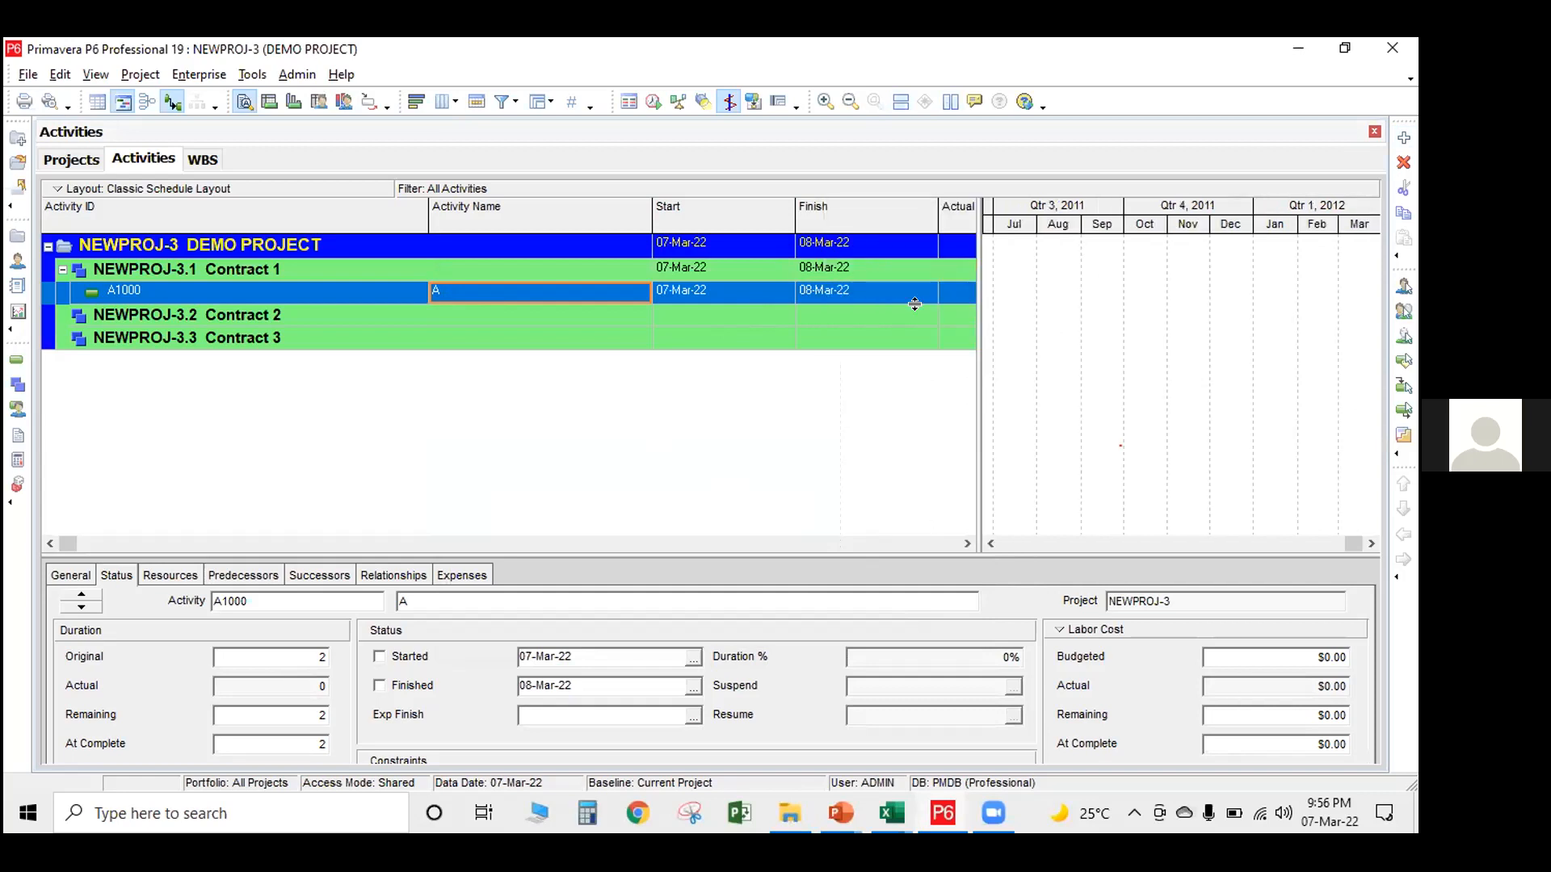
pyautogui.click(1404, 138)
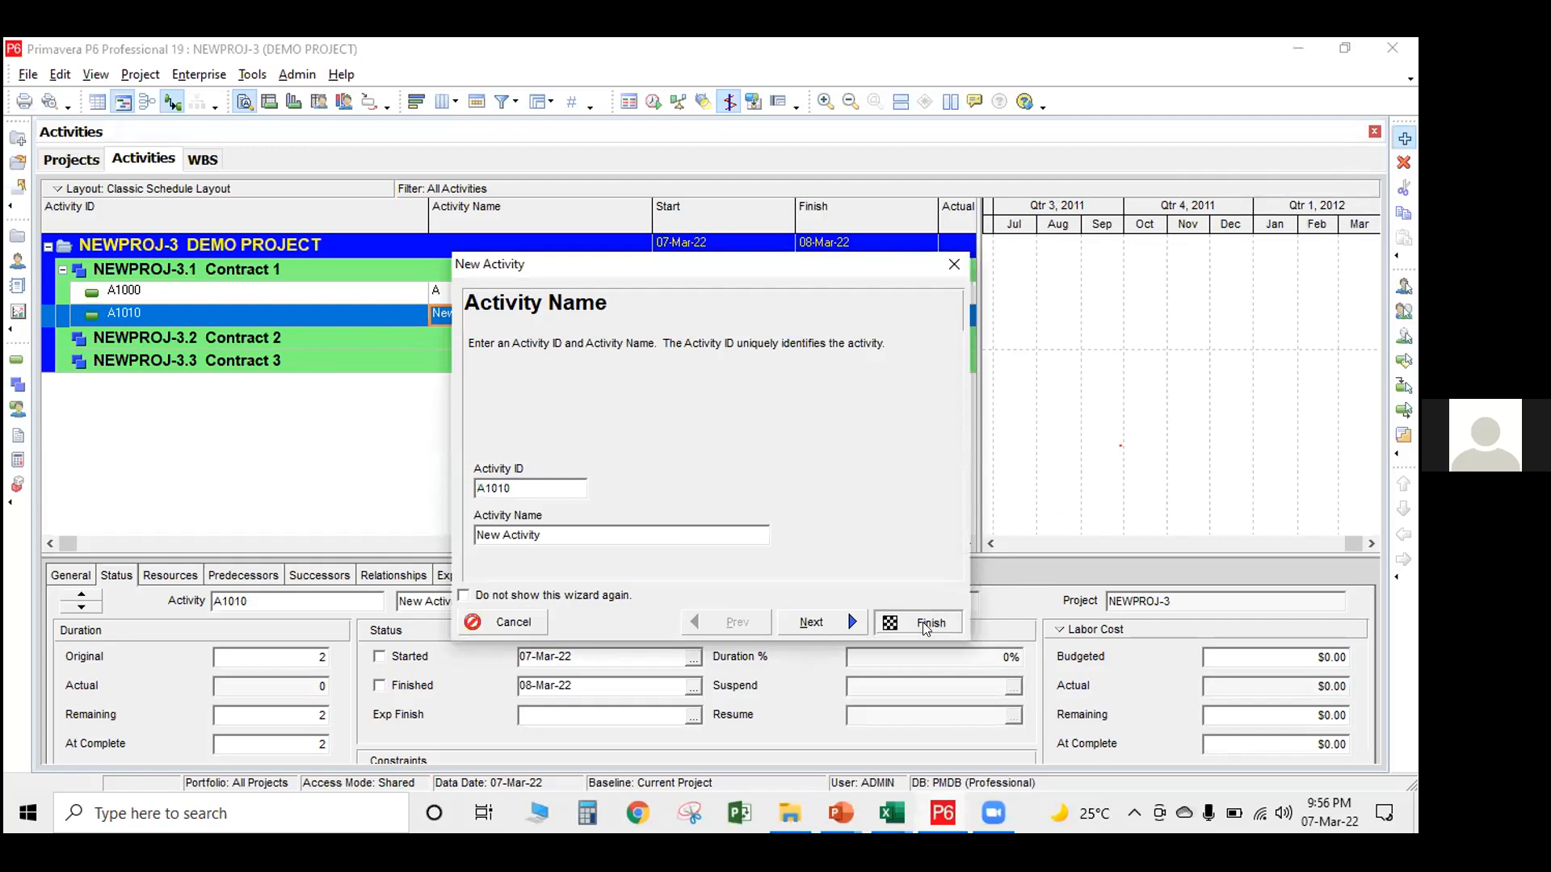
pyautogui.click(921, 622)
pyautogui.click(567, 315)
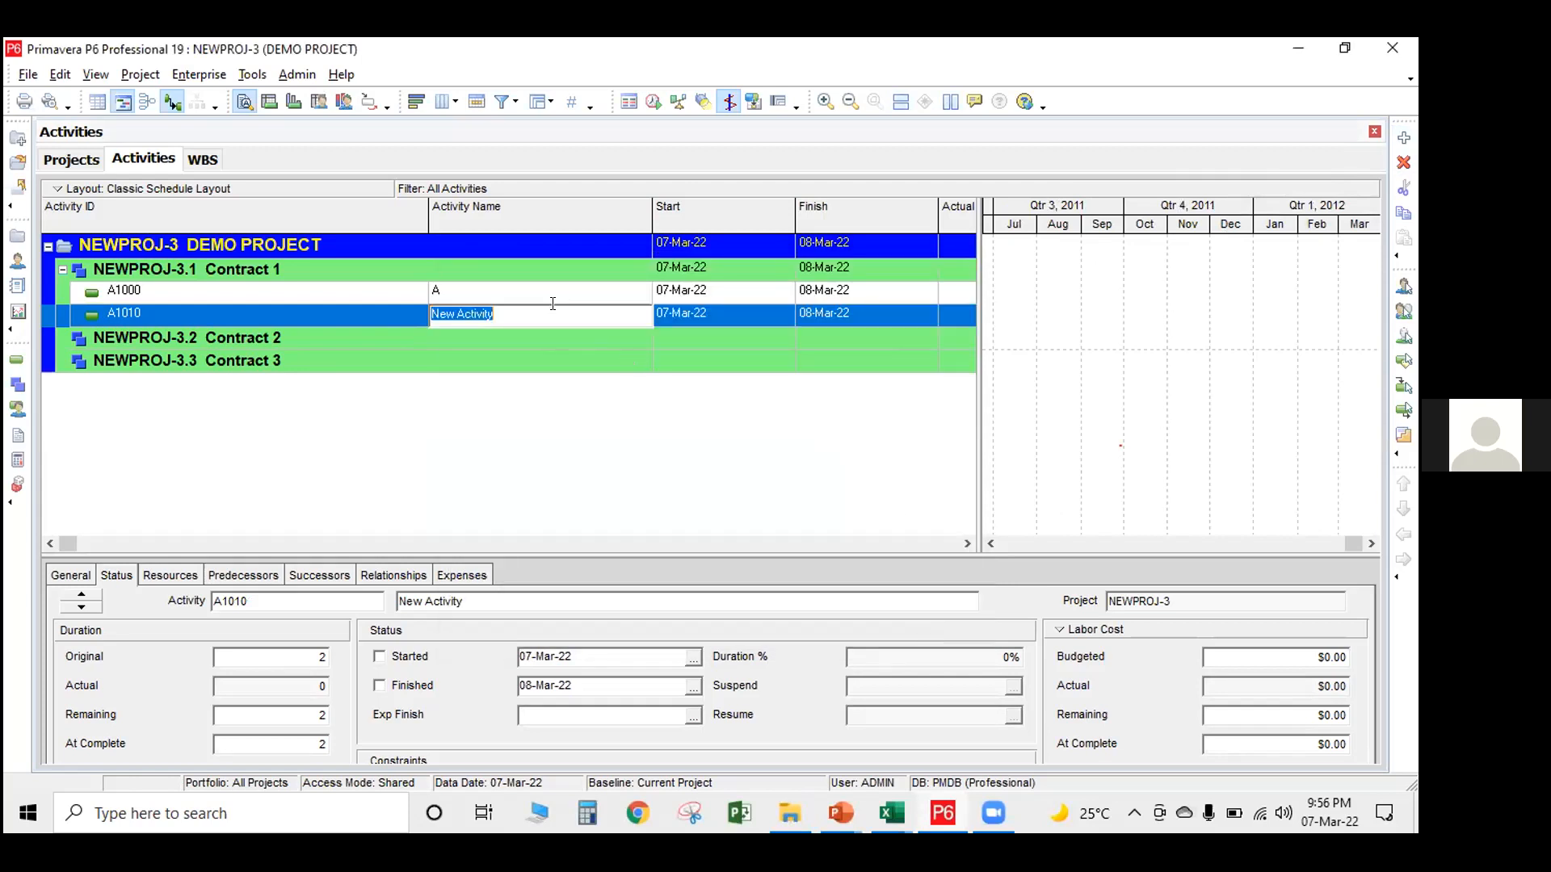
pyautogui.write('B')
pyautogui.press('Return')
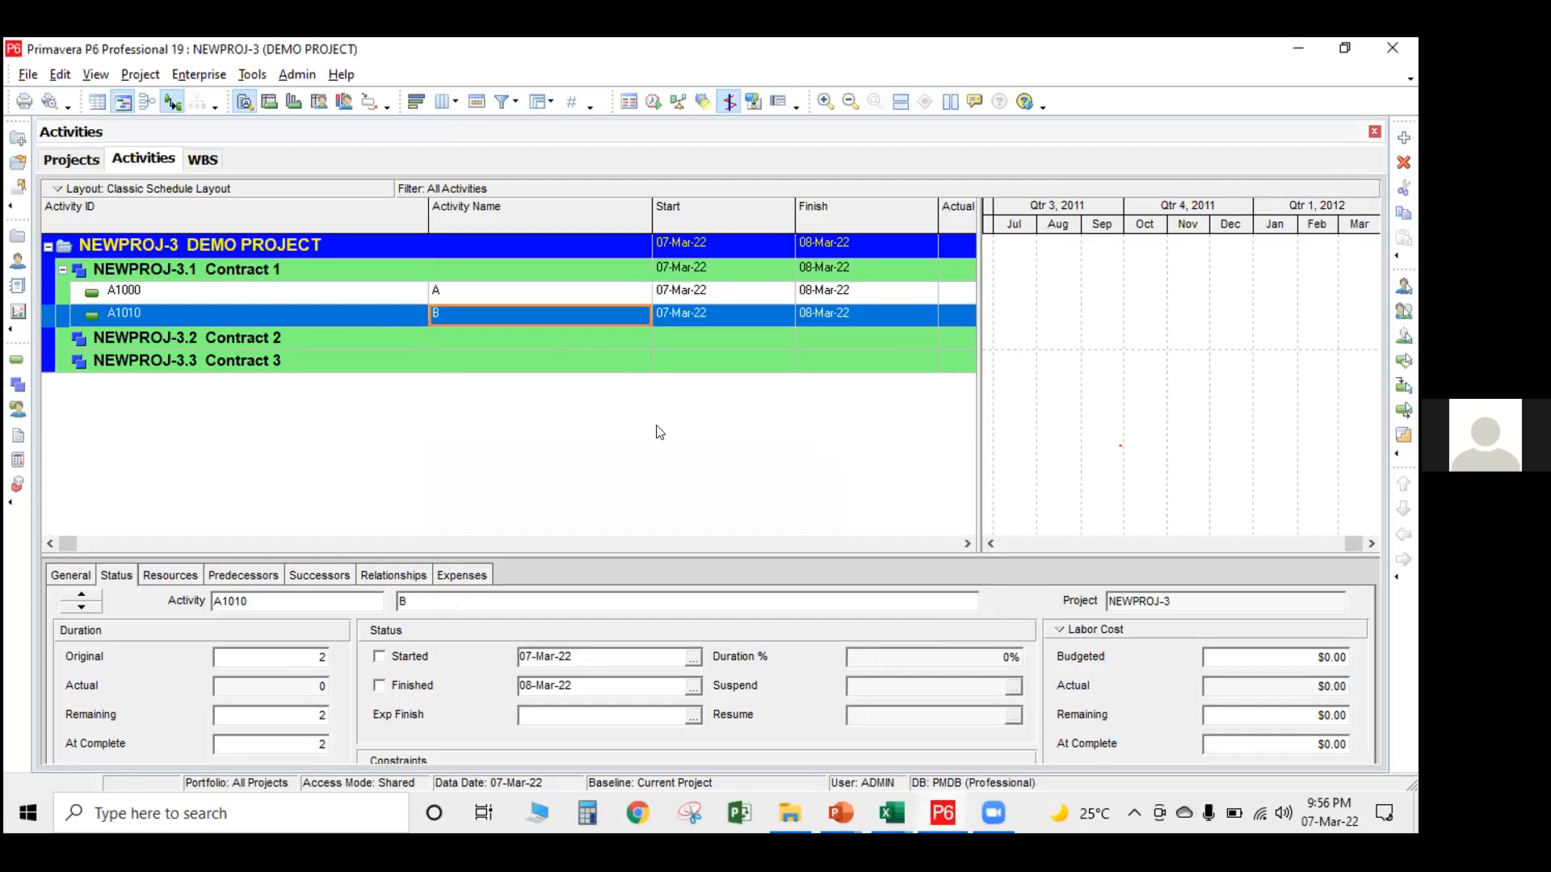
# Narrow the Activity Name and Activity ID columns and give the Gantt chart more room beside the activity table
pyautogui.moveTo(651, 211); pyautogui.dragTo(513, 218)
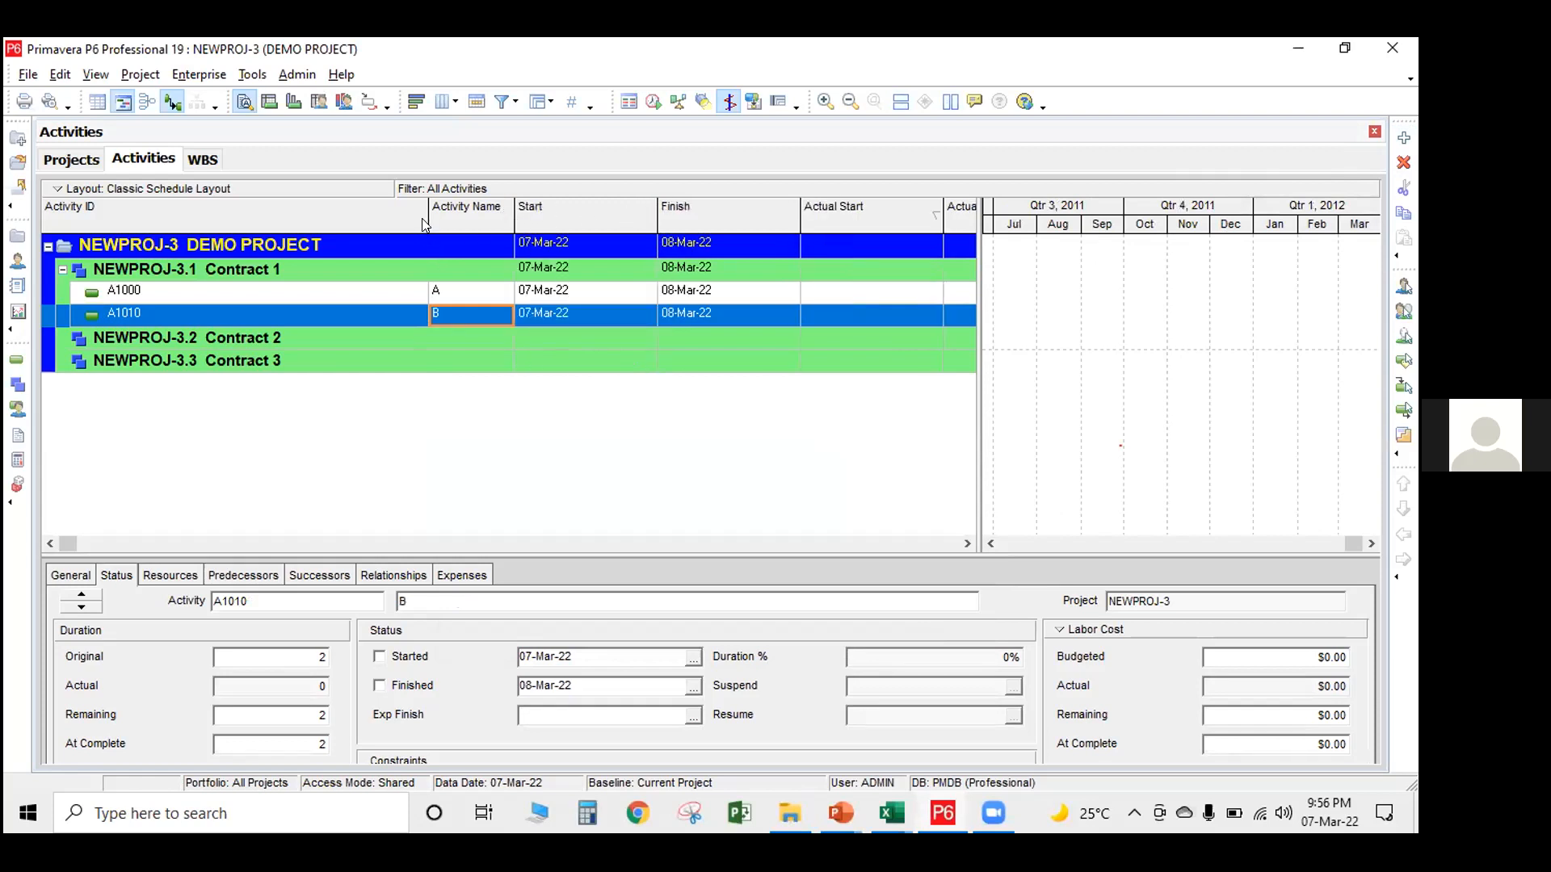
pyautogui.moveTo(418, 215); pyautogui.dragTo(254, 257)
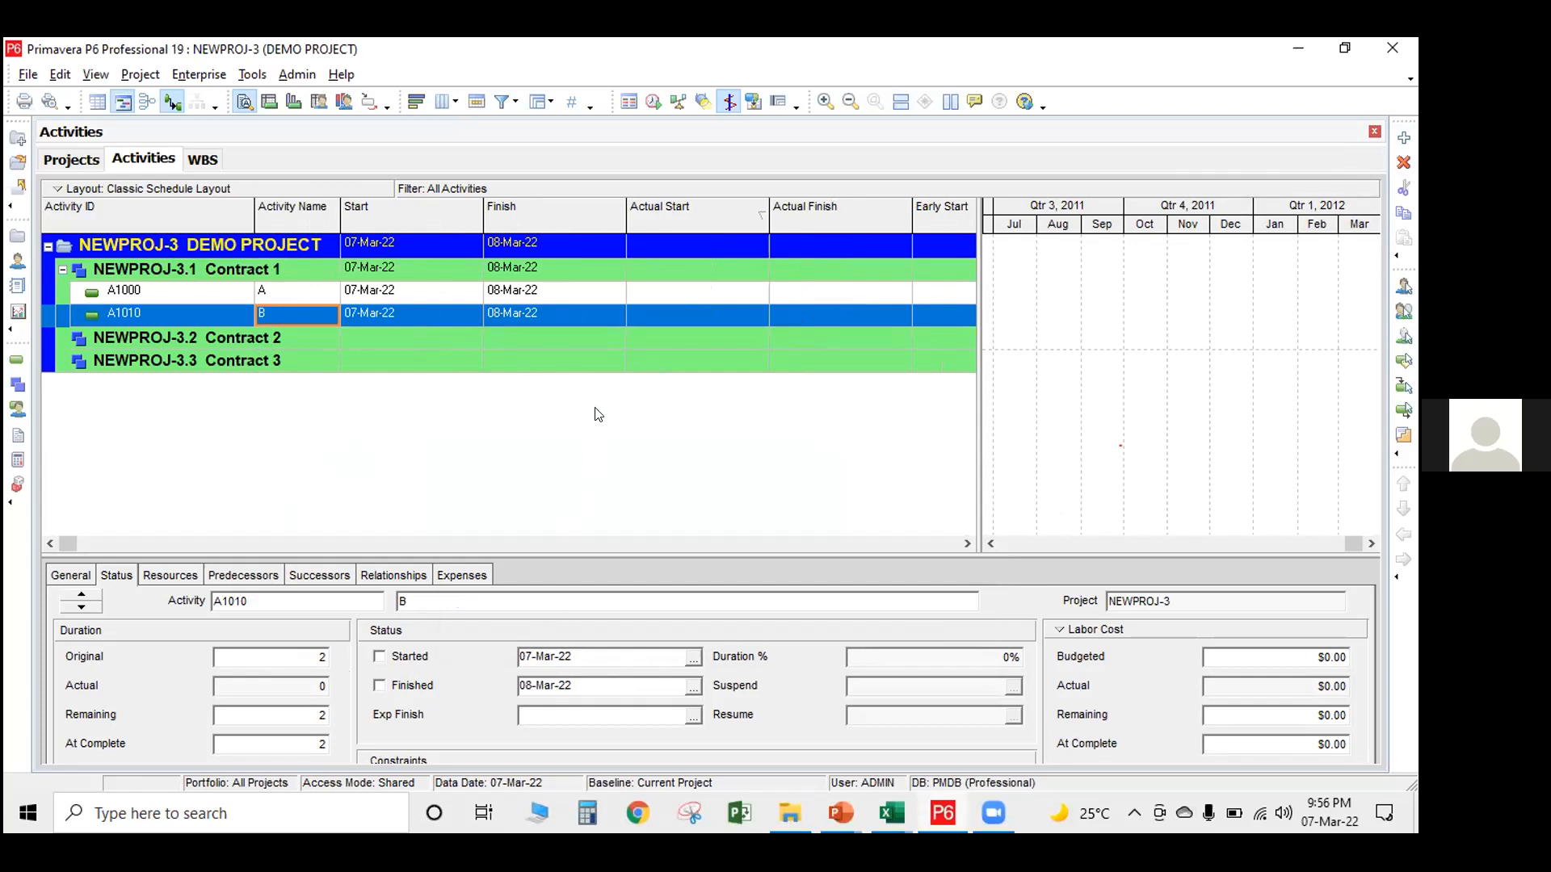
pyautogui.click(1371, 544)
pyautogui.click(1371, 545)
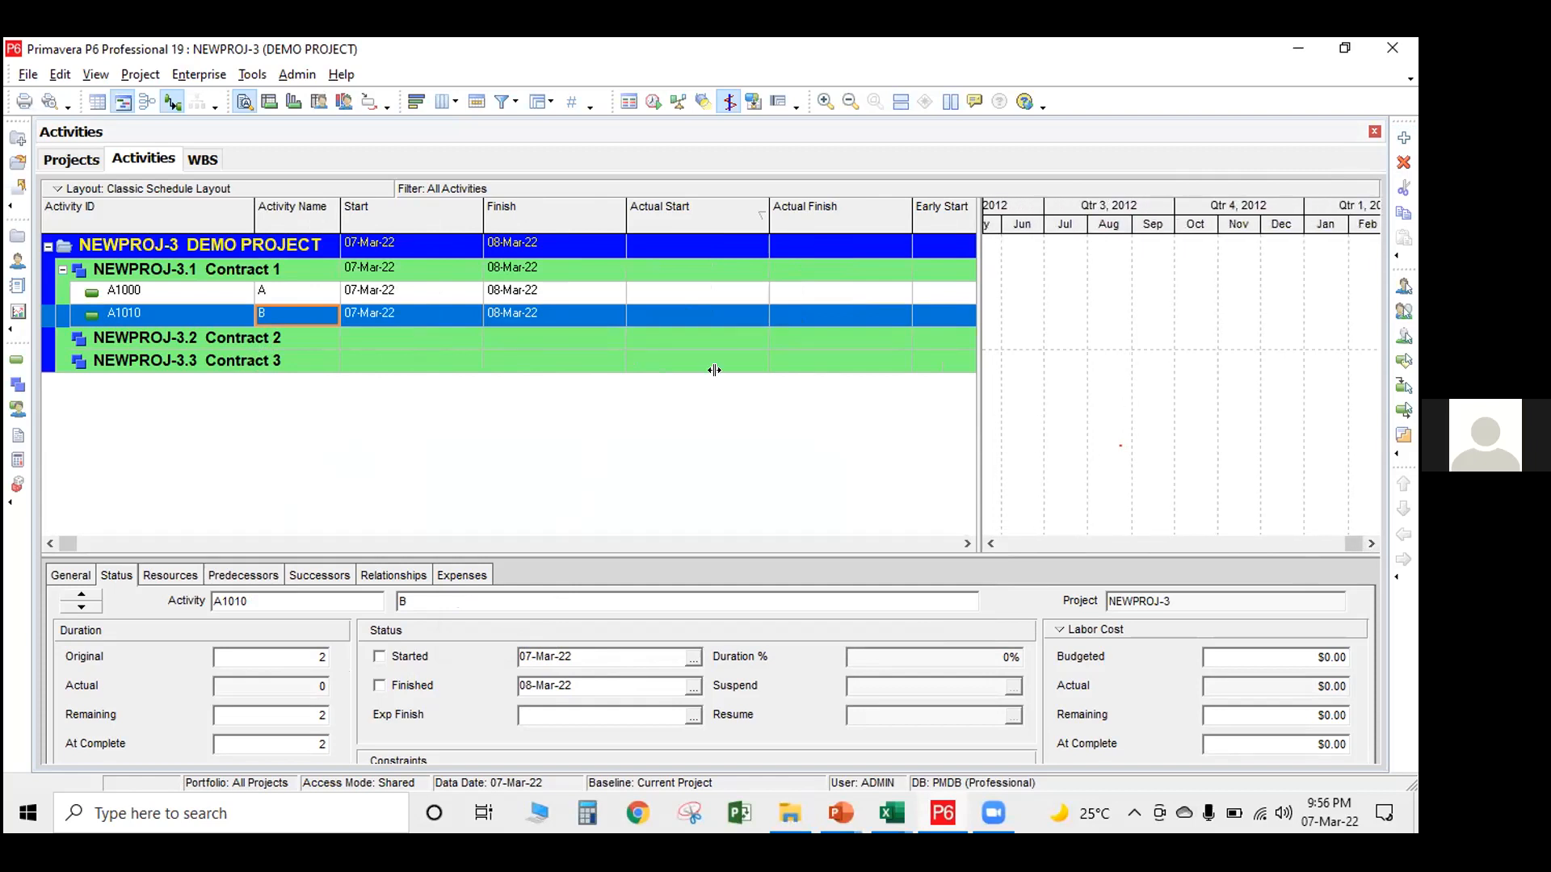
pyautogui.moveTo(714, 370); pyautogui.dragTo(717, 369)
pyautogui.moveTo(712, 316); pyautogui.dragTo(844, 303)
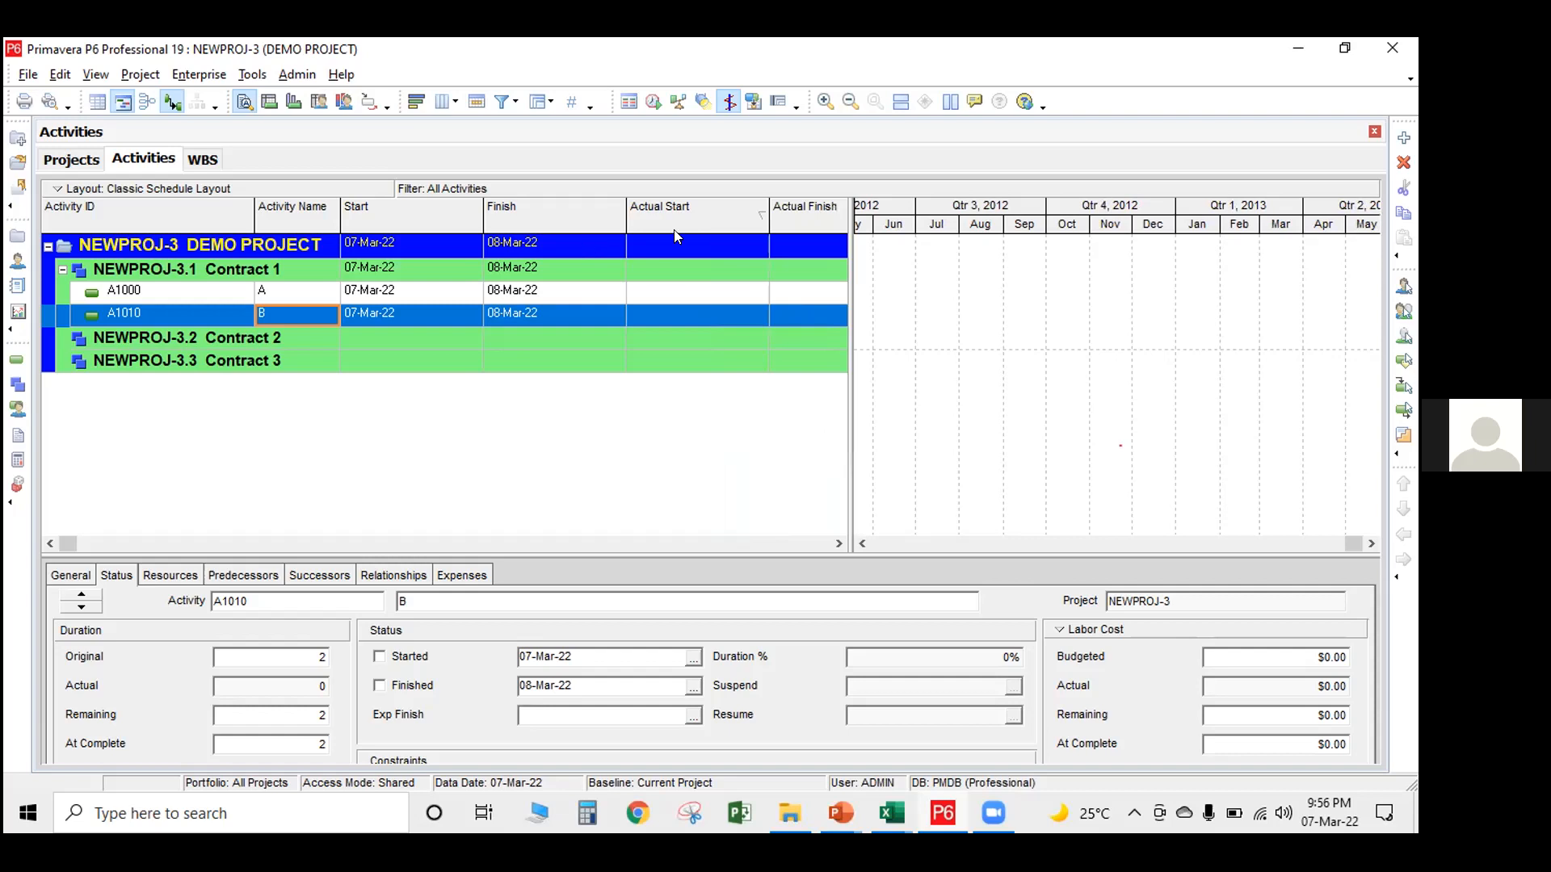
# Add the Original Duration column to the activity table, placed directly after Activity Name
pyautogui.rightClick(510, 437)
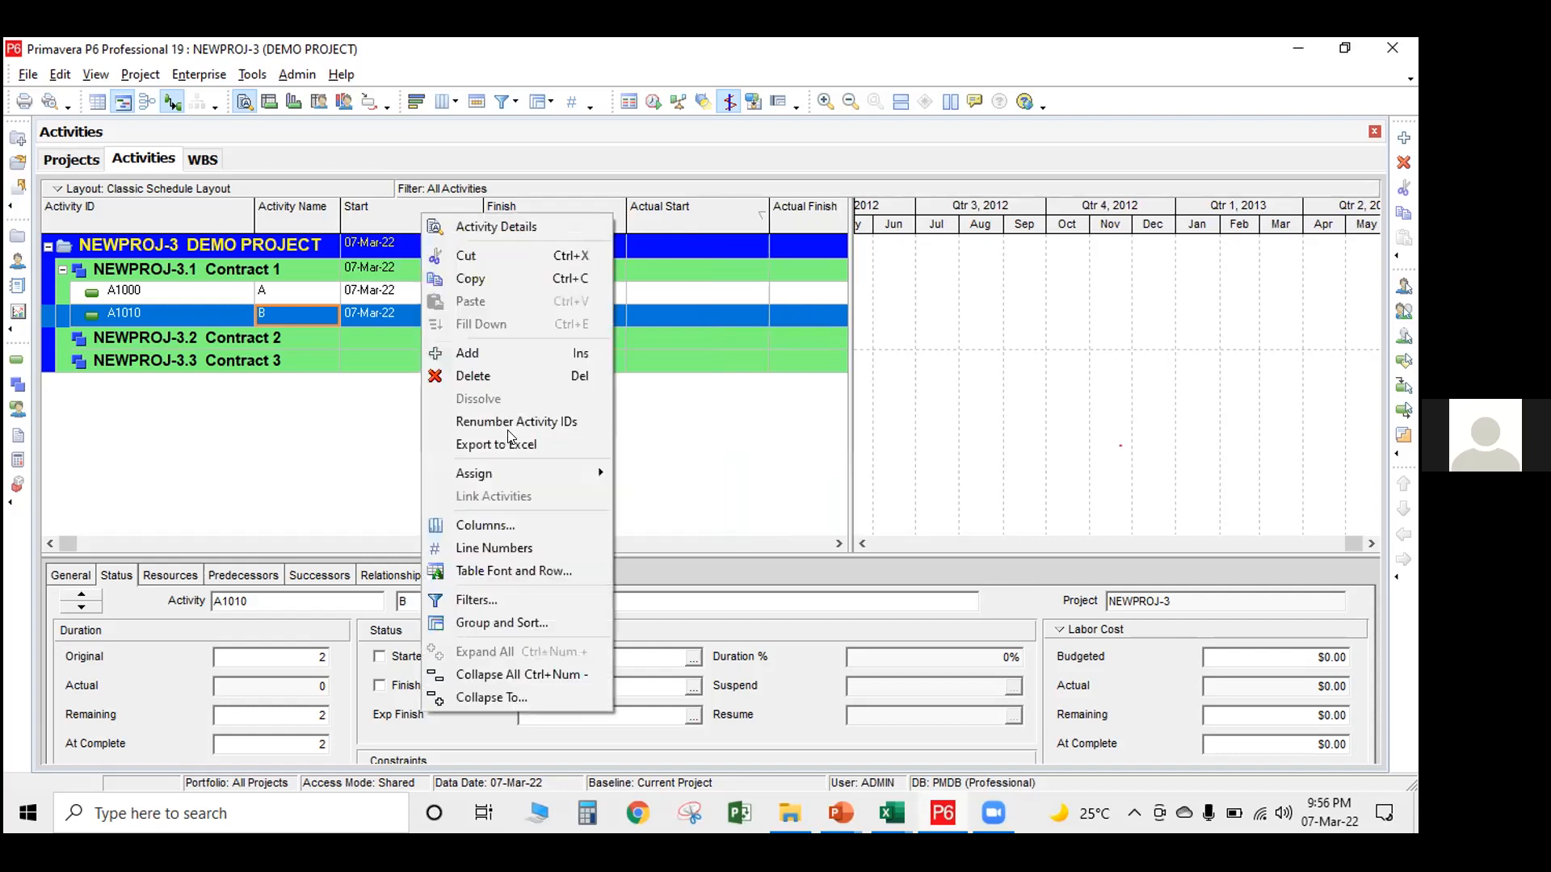
pyautogui.click(501, 526)
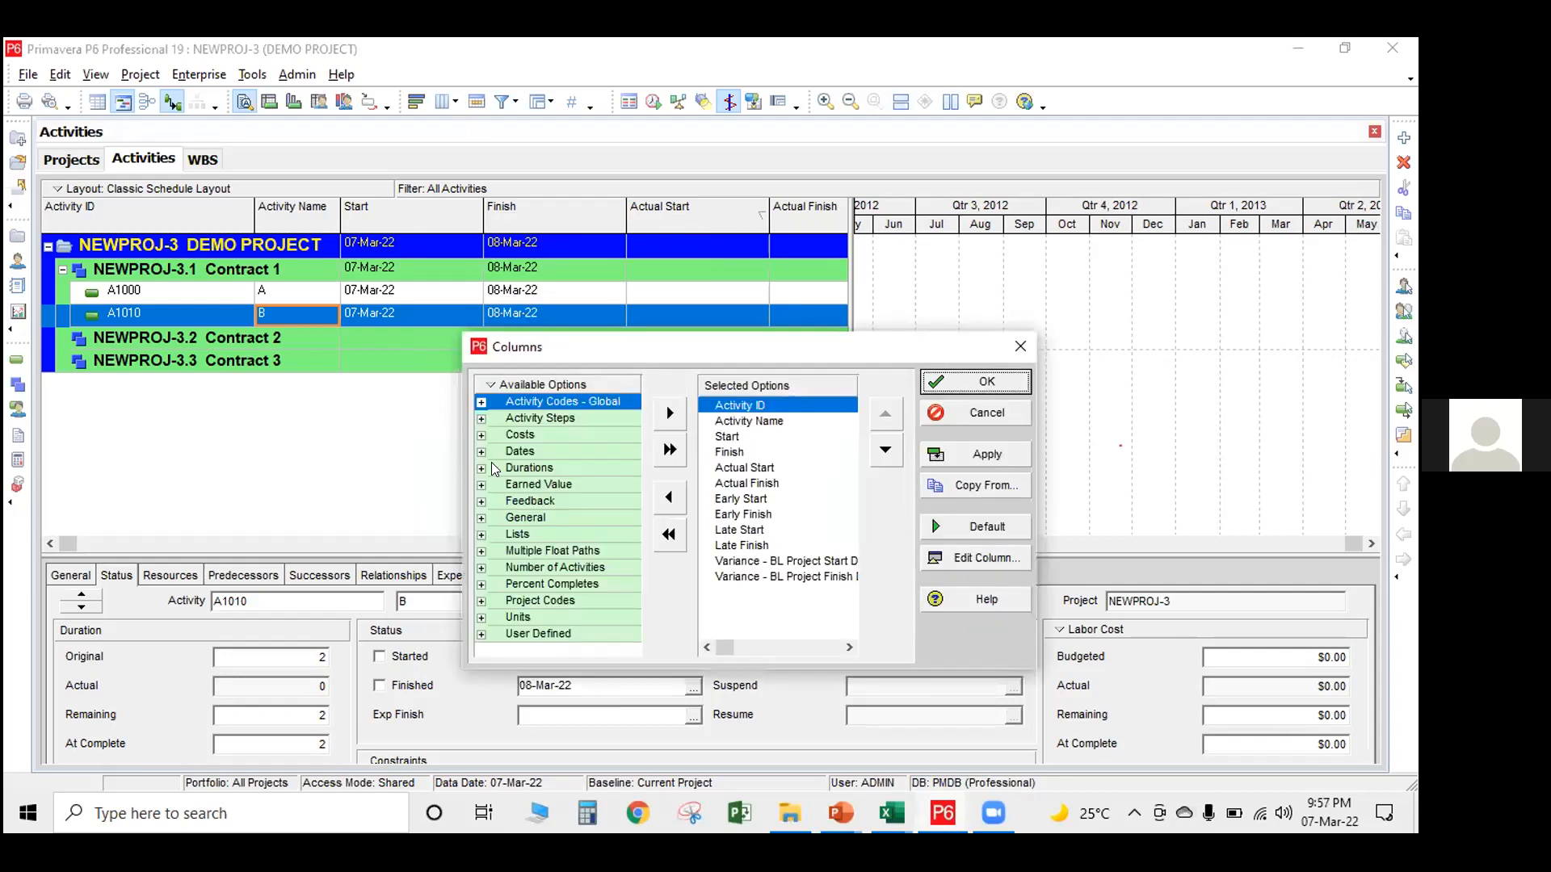
pyautogui.click(481, 468)
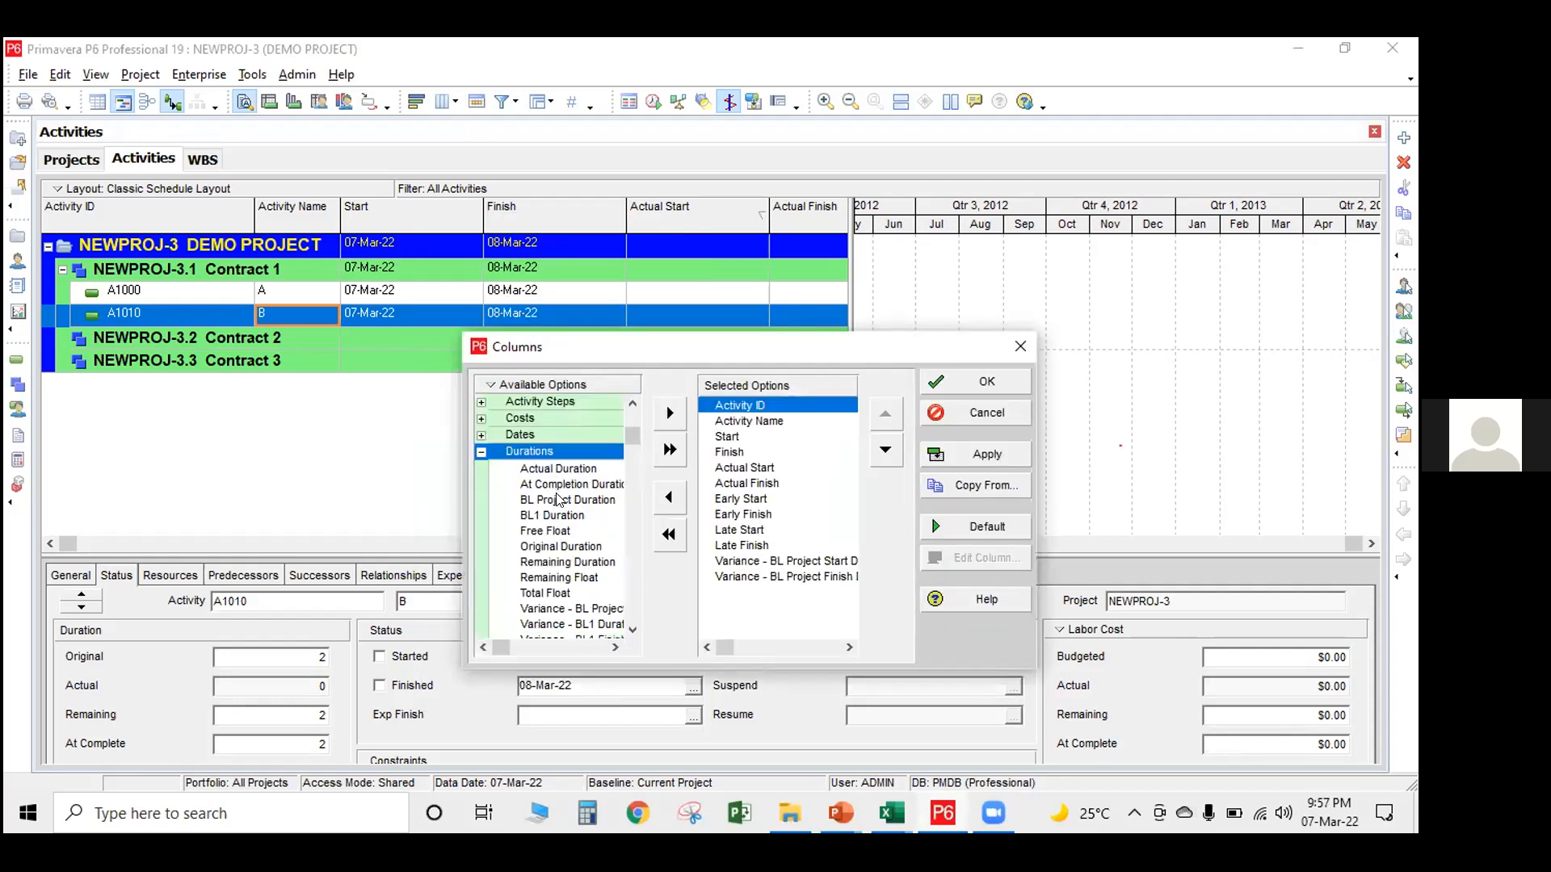
pyautogui.click(549, 547)
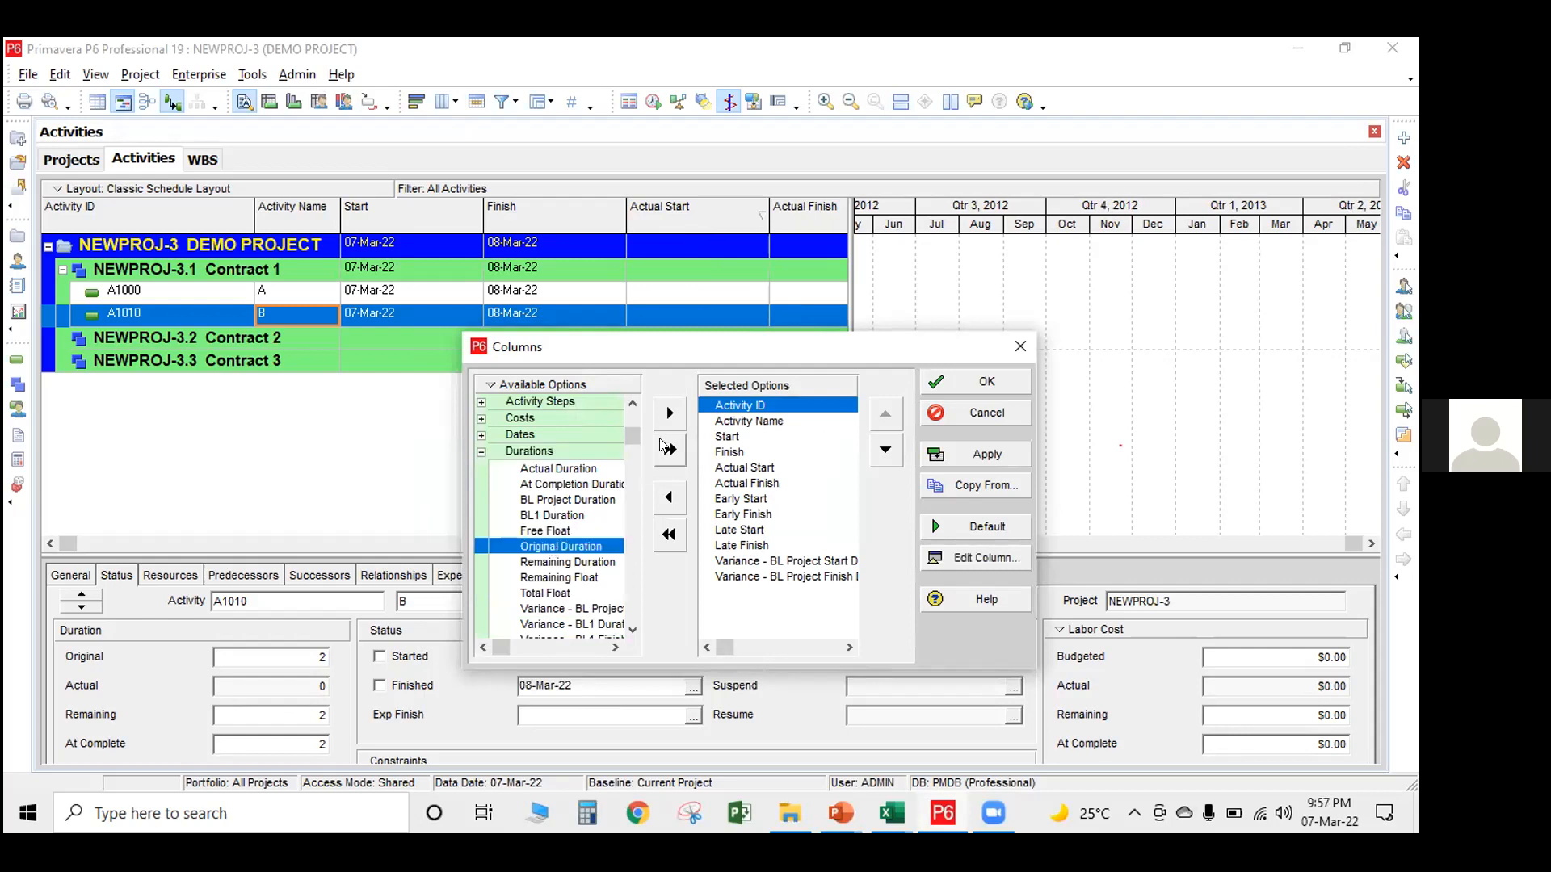
pyautogui.click(669, 412)
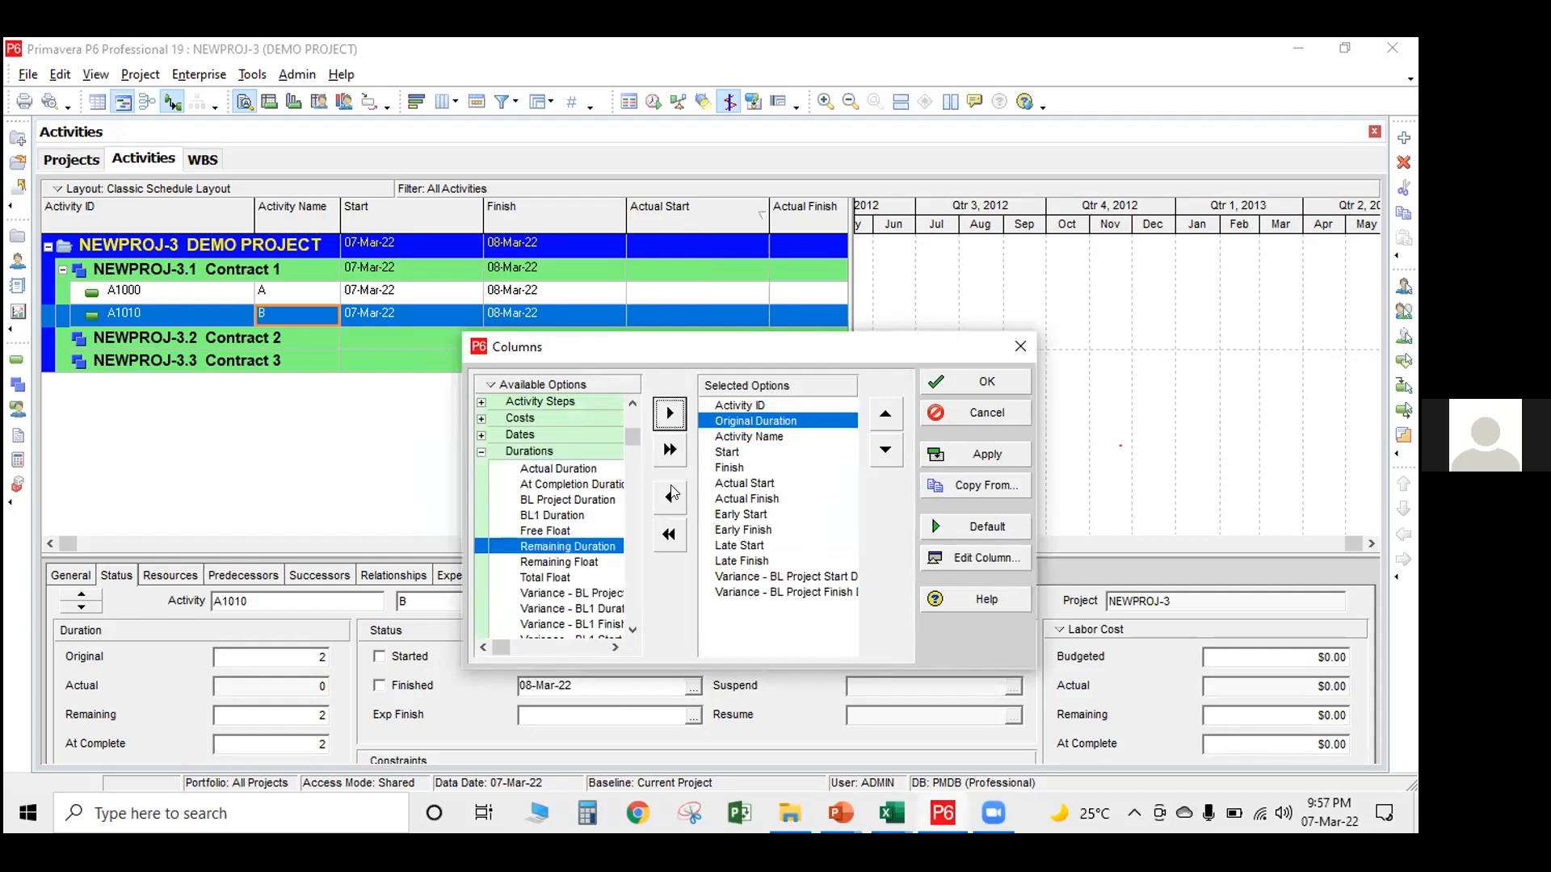
pyautogui.click(886, 452)
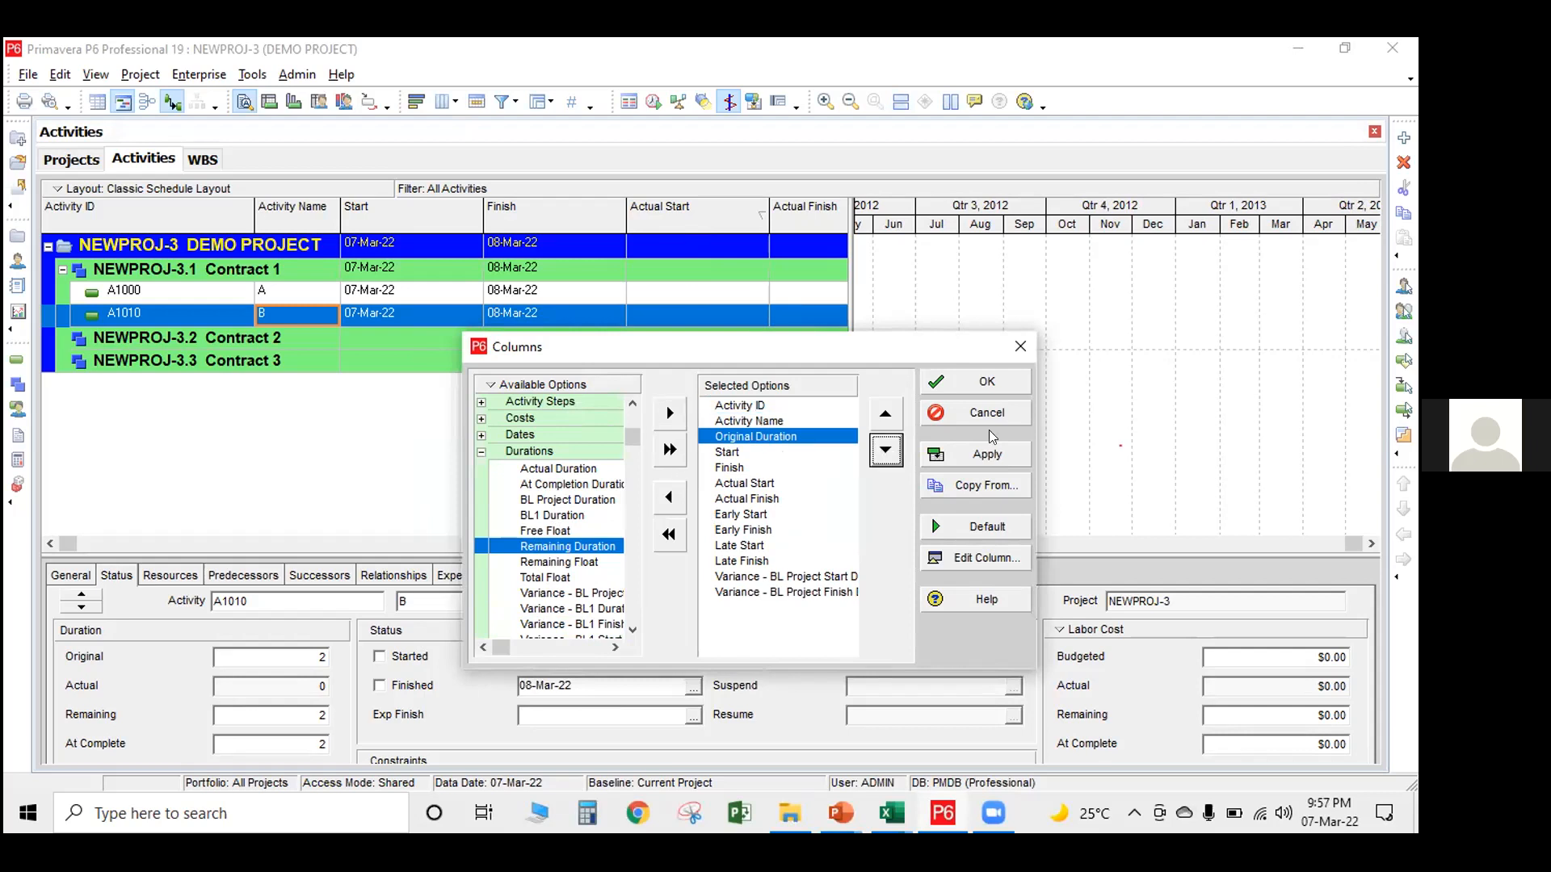
pyautogui.click(986, 453)
pyautogui.click(987, 383)
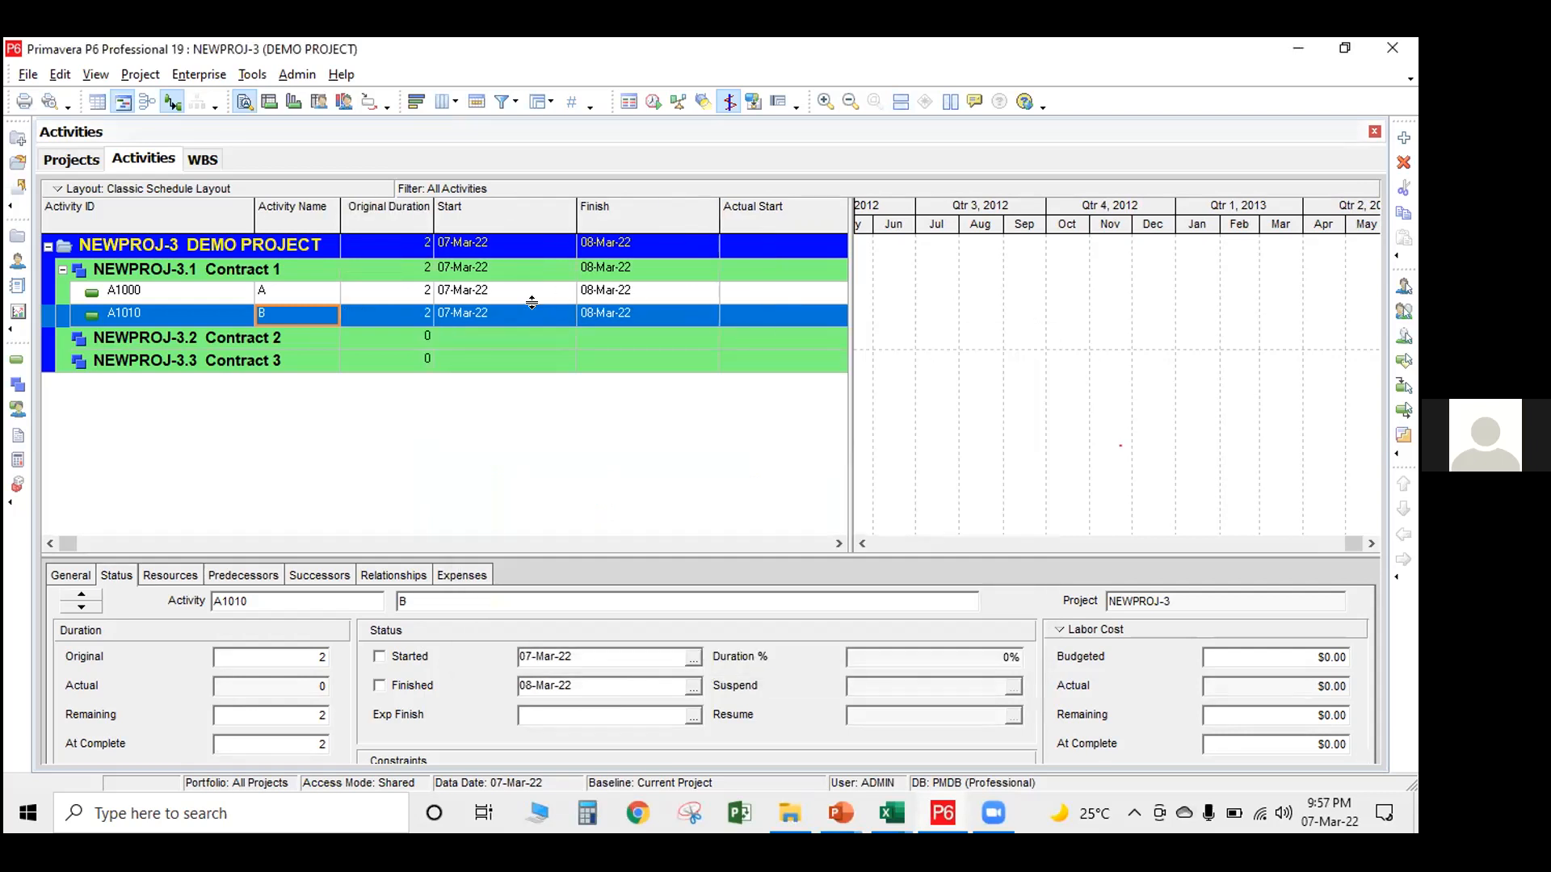
# Set the original duration of activity A to 5 and of activity B to 10
pyautogui.click(428, 293)
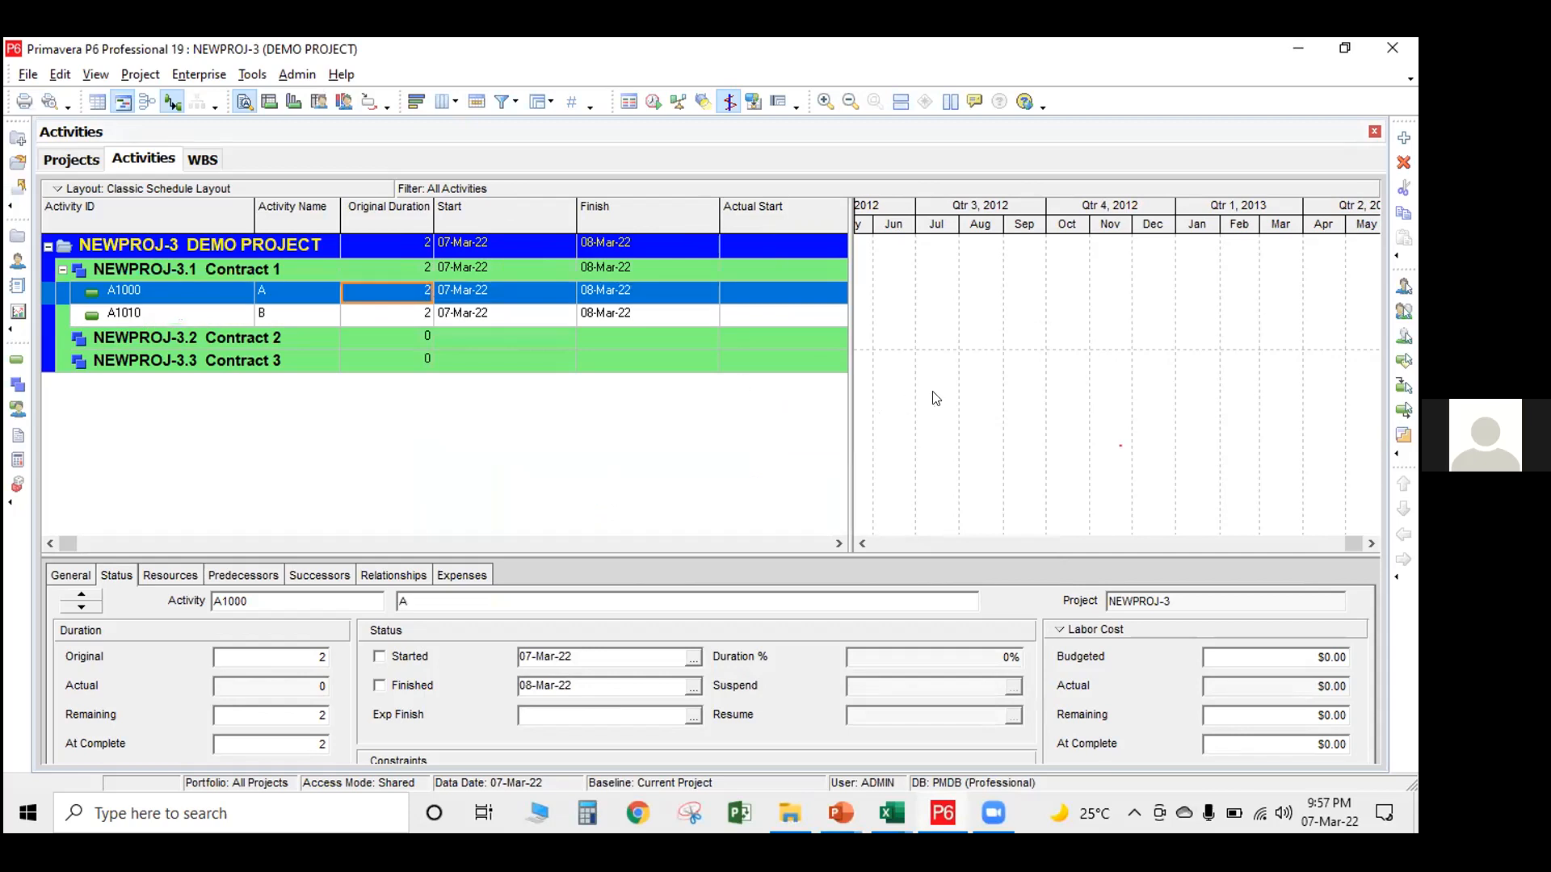
pyautogui.doubleClick(1087, 278)
pyautogui.moveTo(1265, 209); pyautogui.dragTo(1328, 208)
pyautogui.moveTo(1223, 230); pyautogui.dragTo(1377, 214)
pyautogui.click(405, 292)
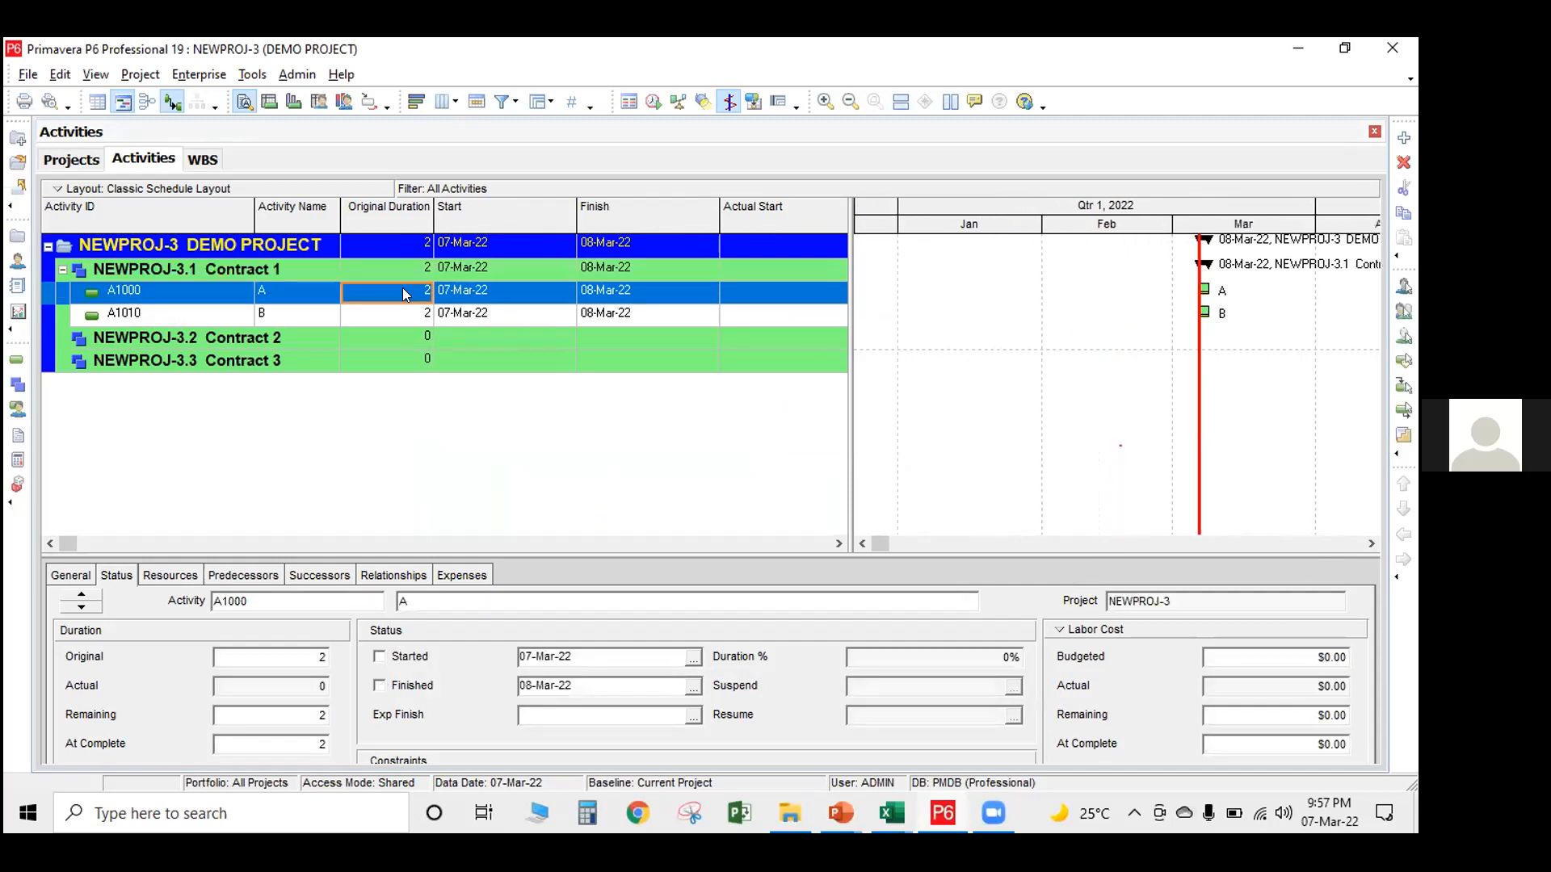
pyautogui.write('5')
pyautogui.click(402, 313)
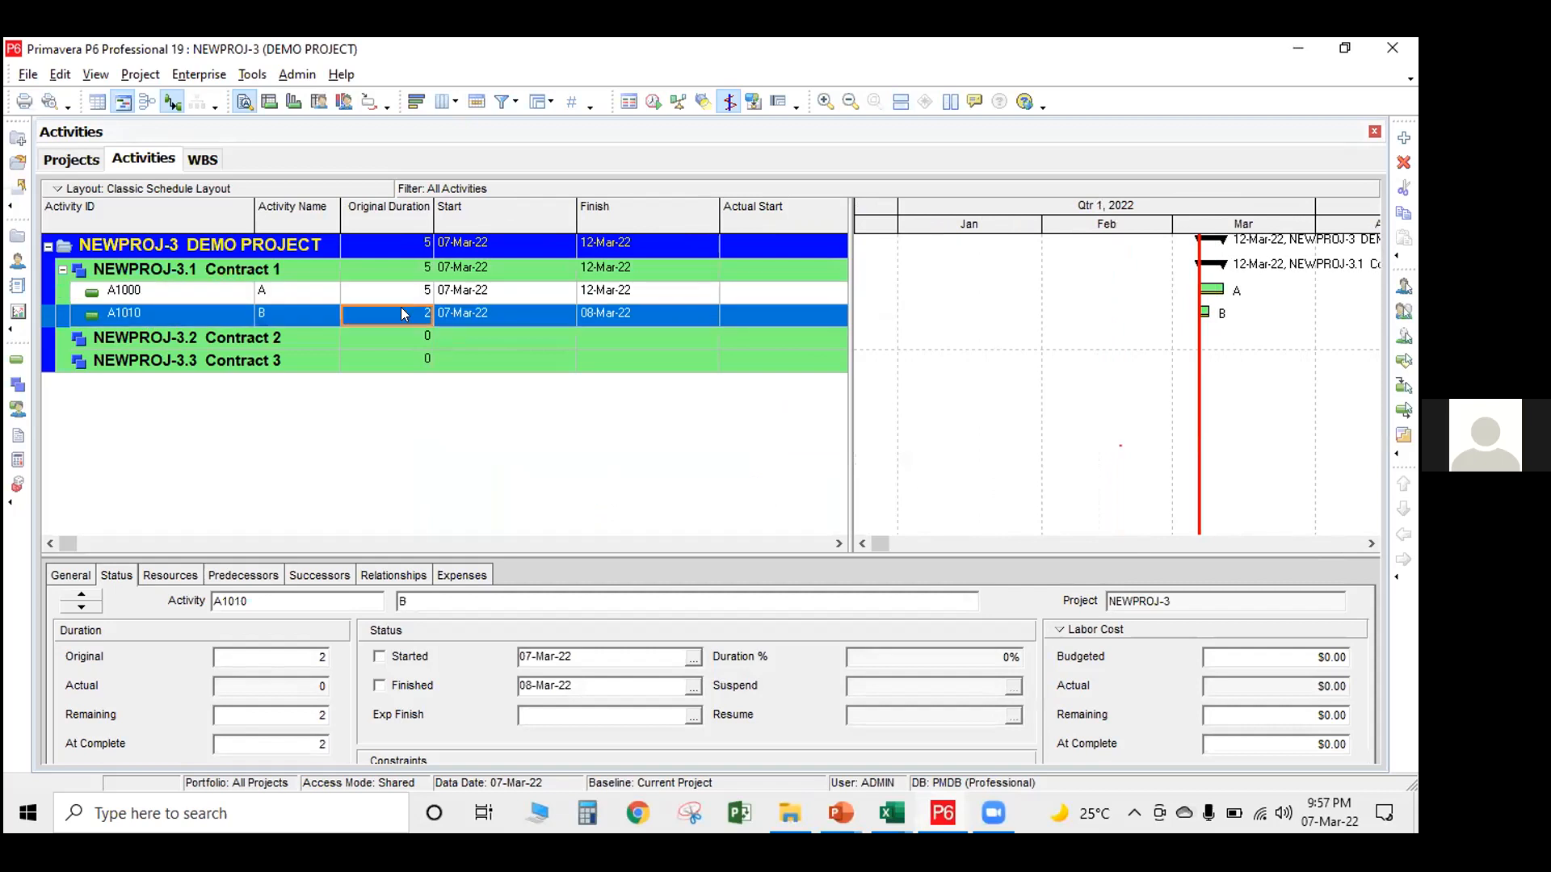
pyautogui.write('10')
pyautogui.press('Return')
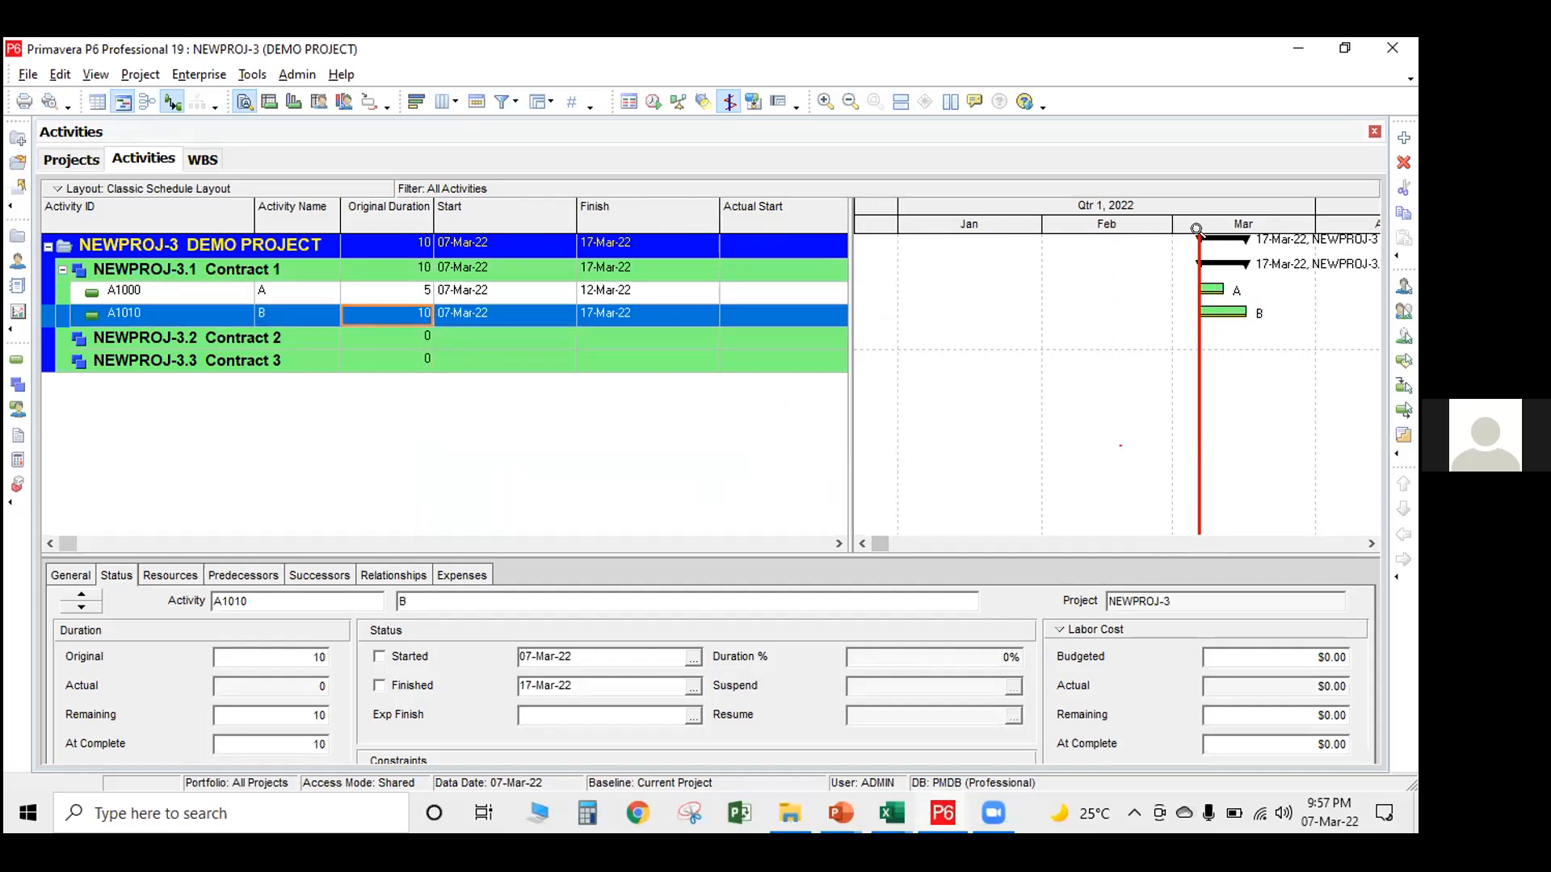
# Link the finish of activity A to the start of activity B in the Gantt chart
pyautogui.click(1373, 547)
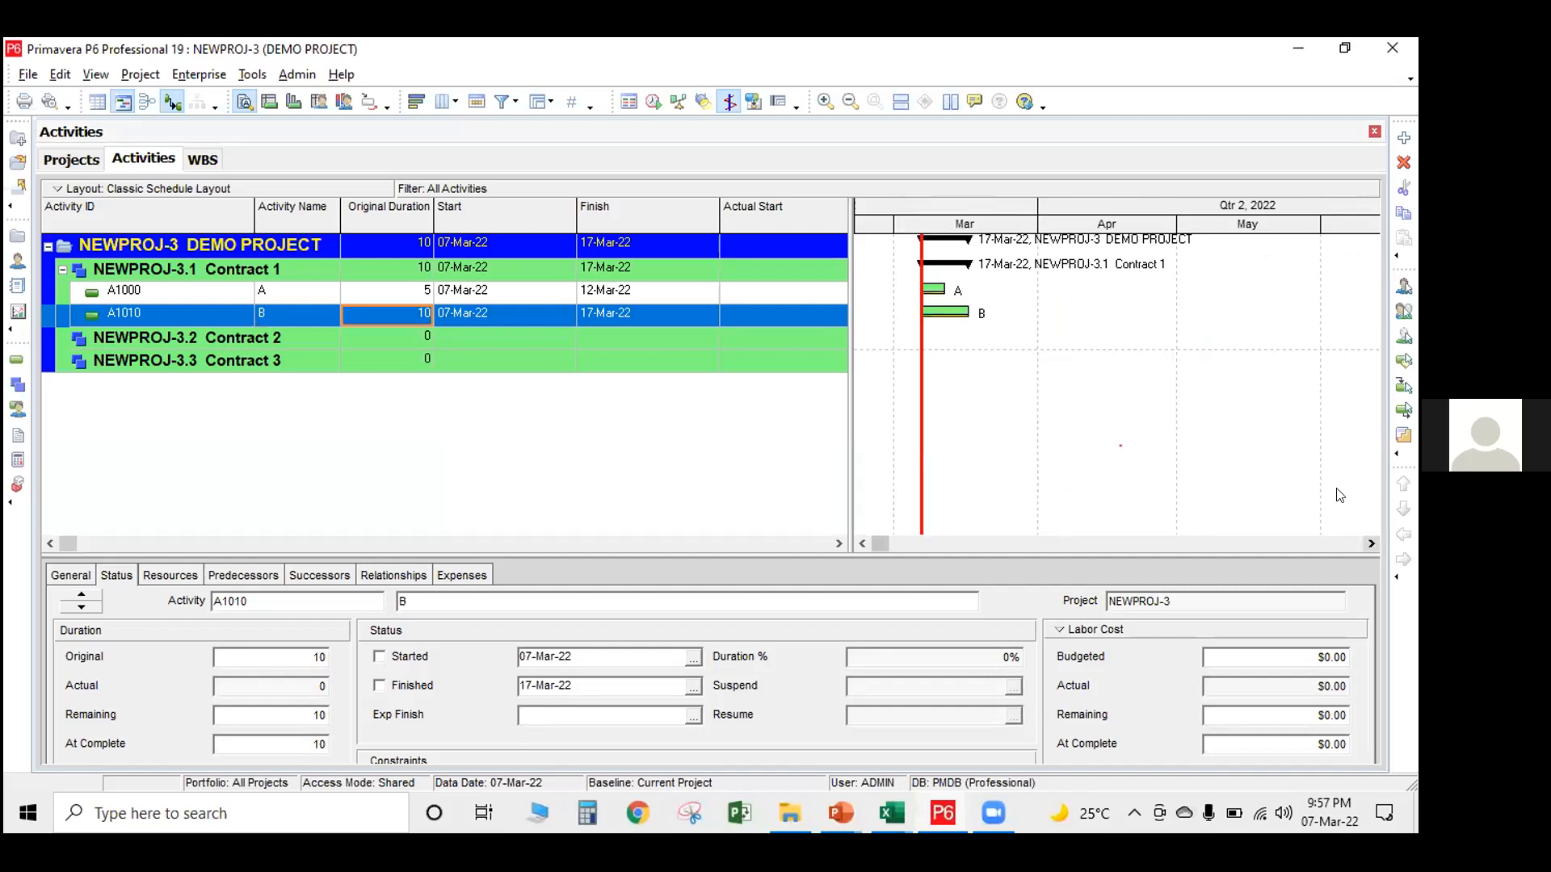
pyautogui.moveTo(1147, 232); pyautogui.dragTo(1360, 229)
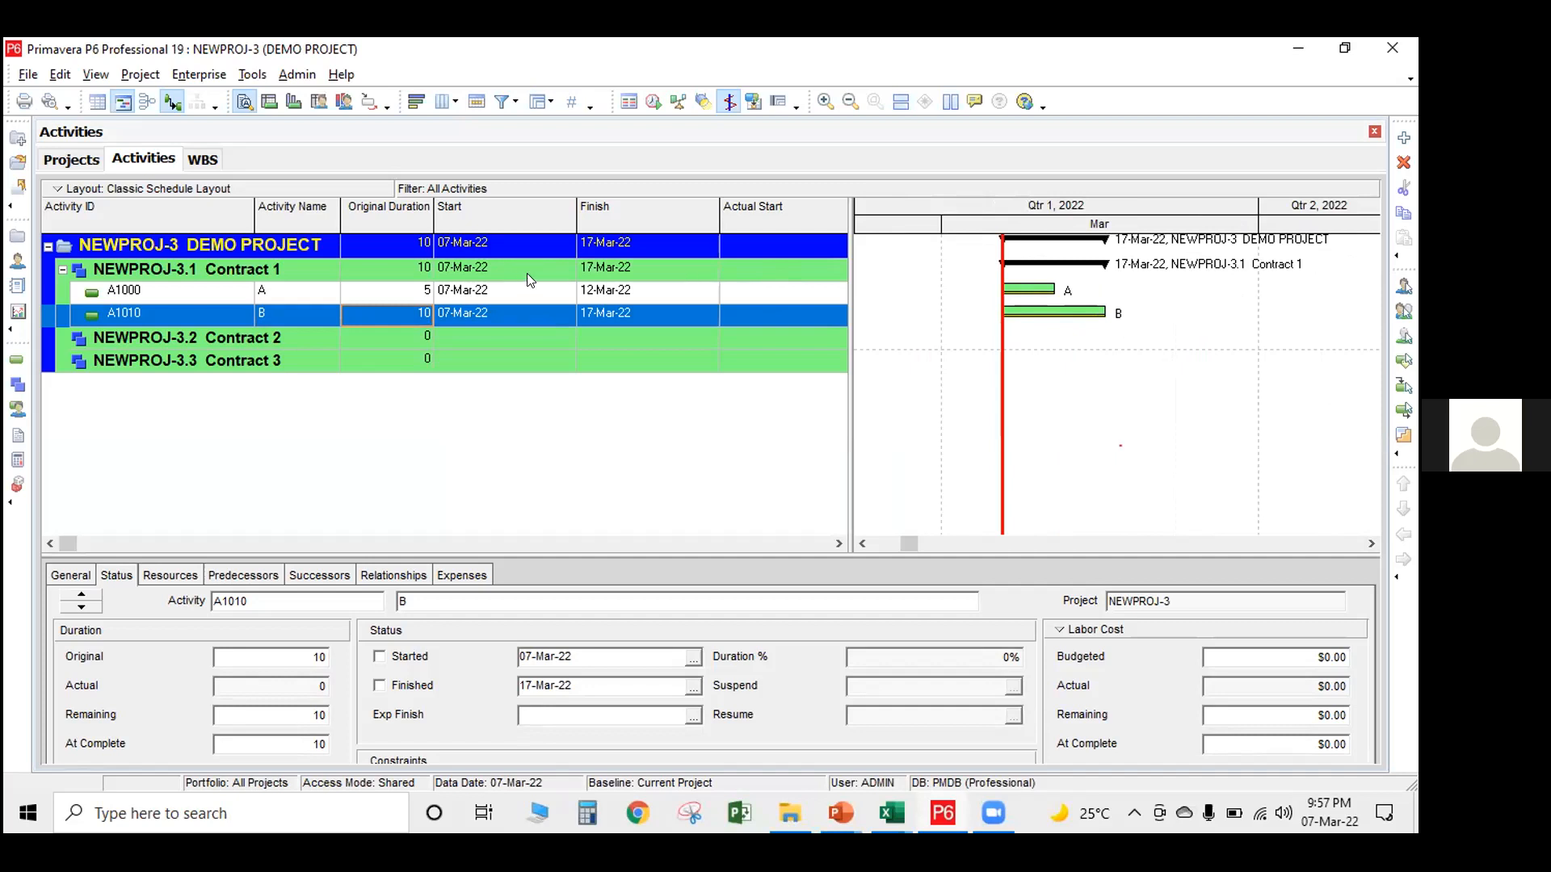
pyautogui.click(533, 292)
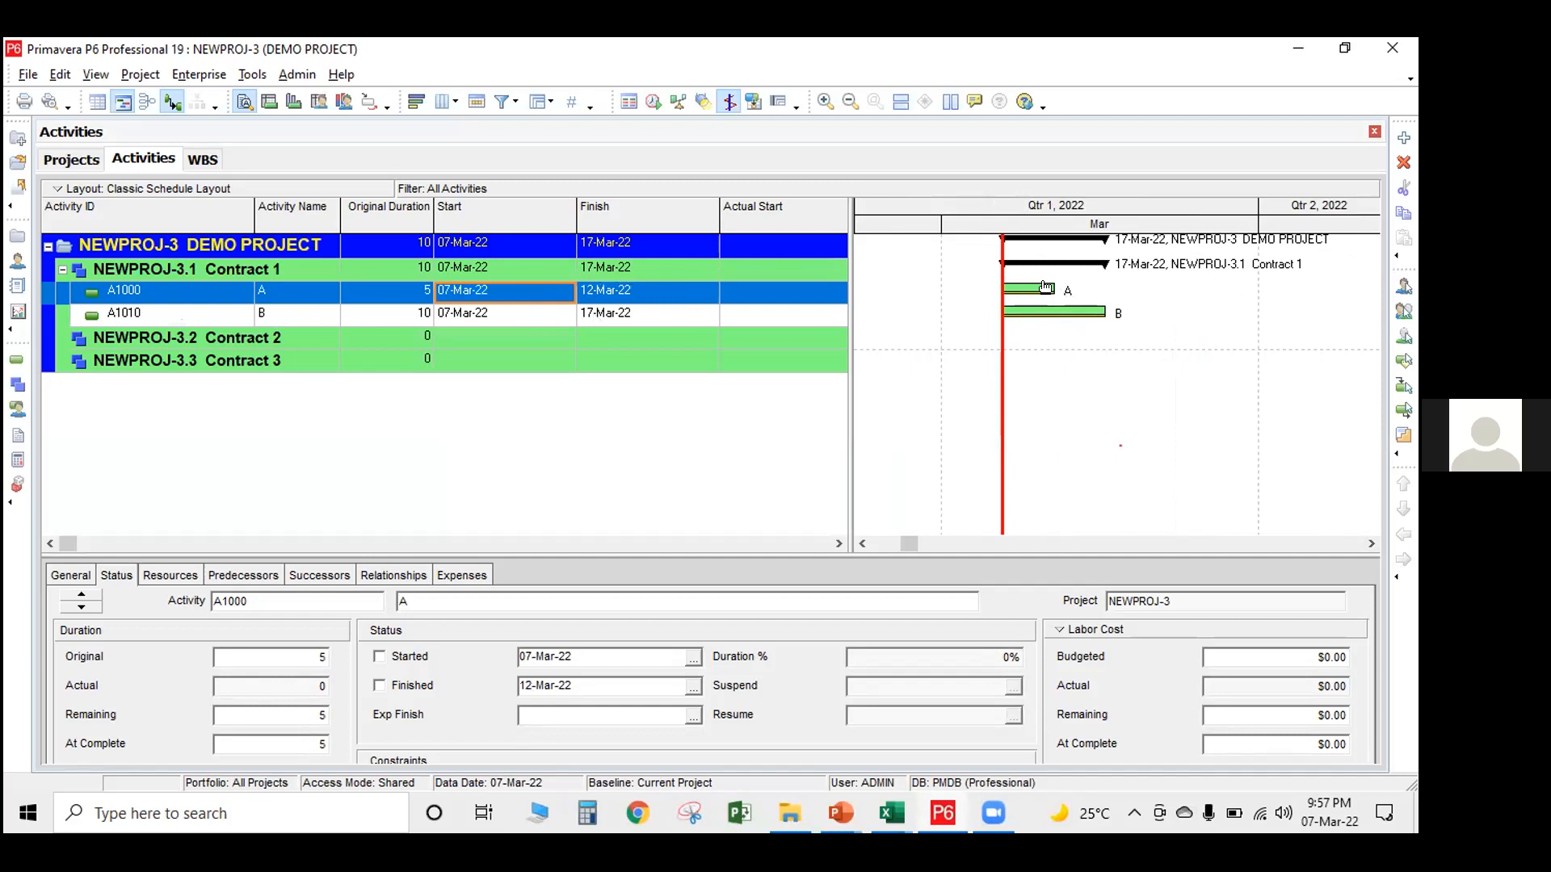
pyautogui.moveTo(1065, 292); pyautogui.dragTo(1003, 314)
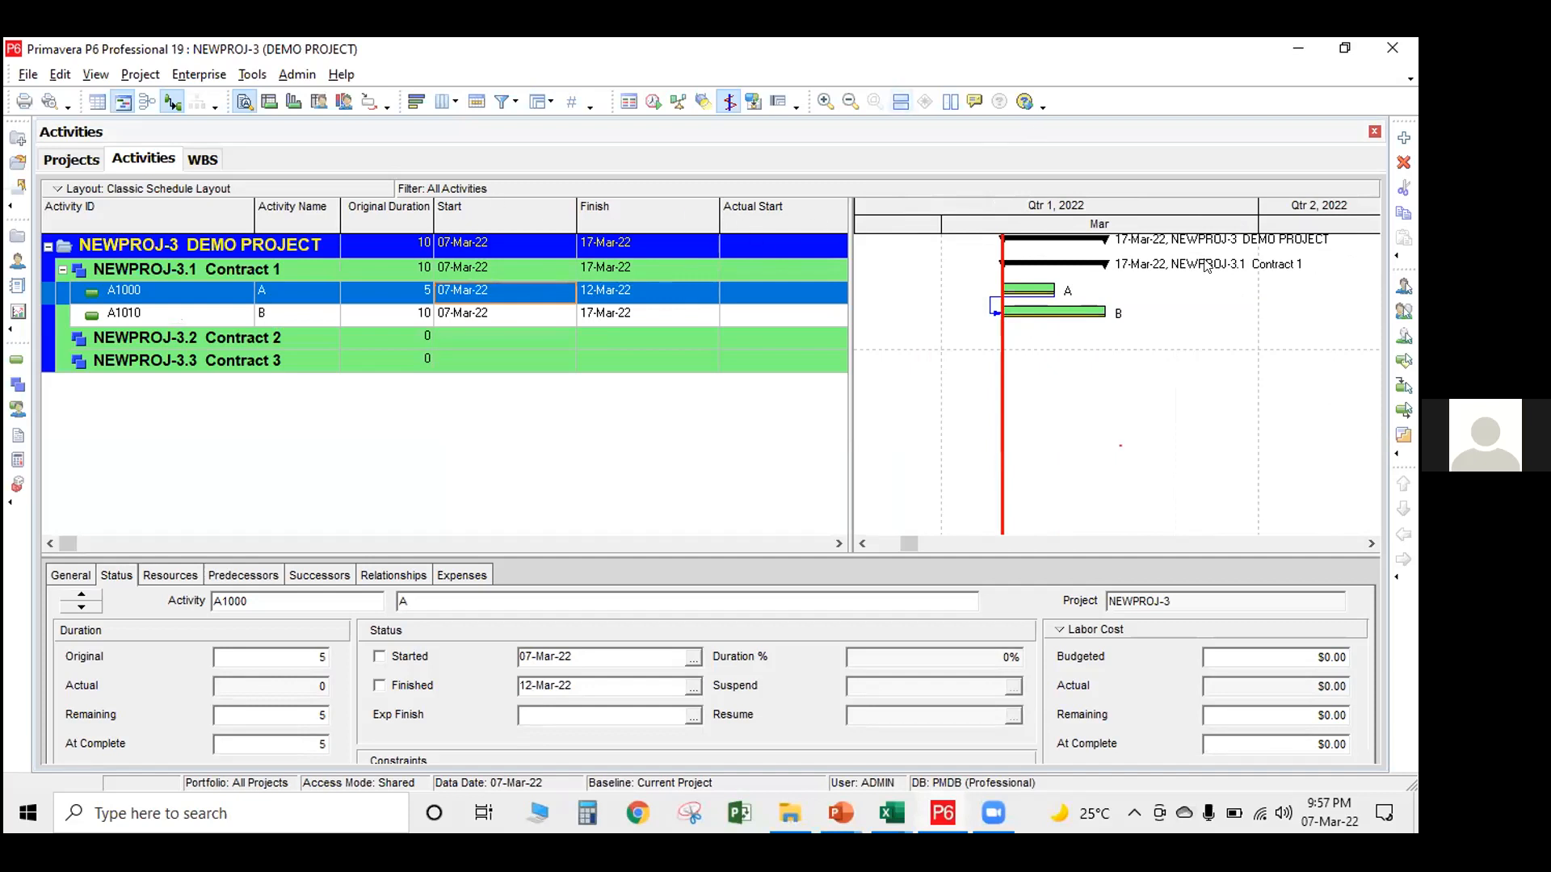
# Schedule the project to recalculate the activity dates from the A-to-B relationship
pyautogui.click(653, 101)
pyautogui.click(943, 348)
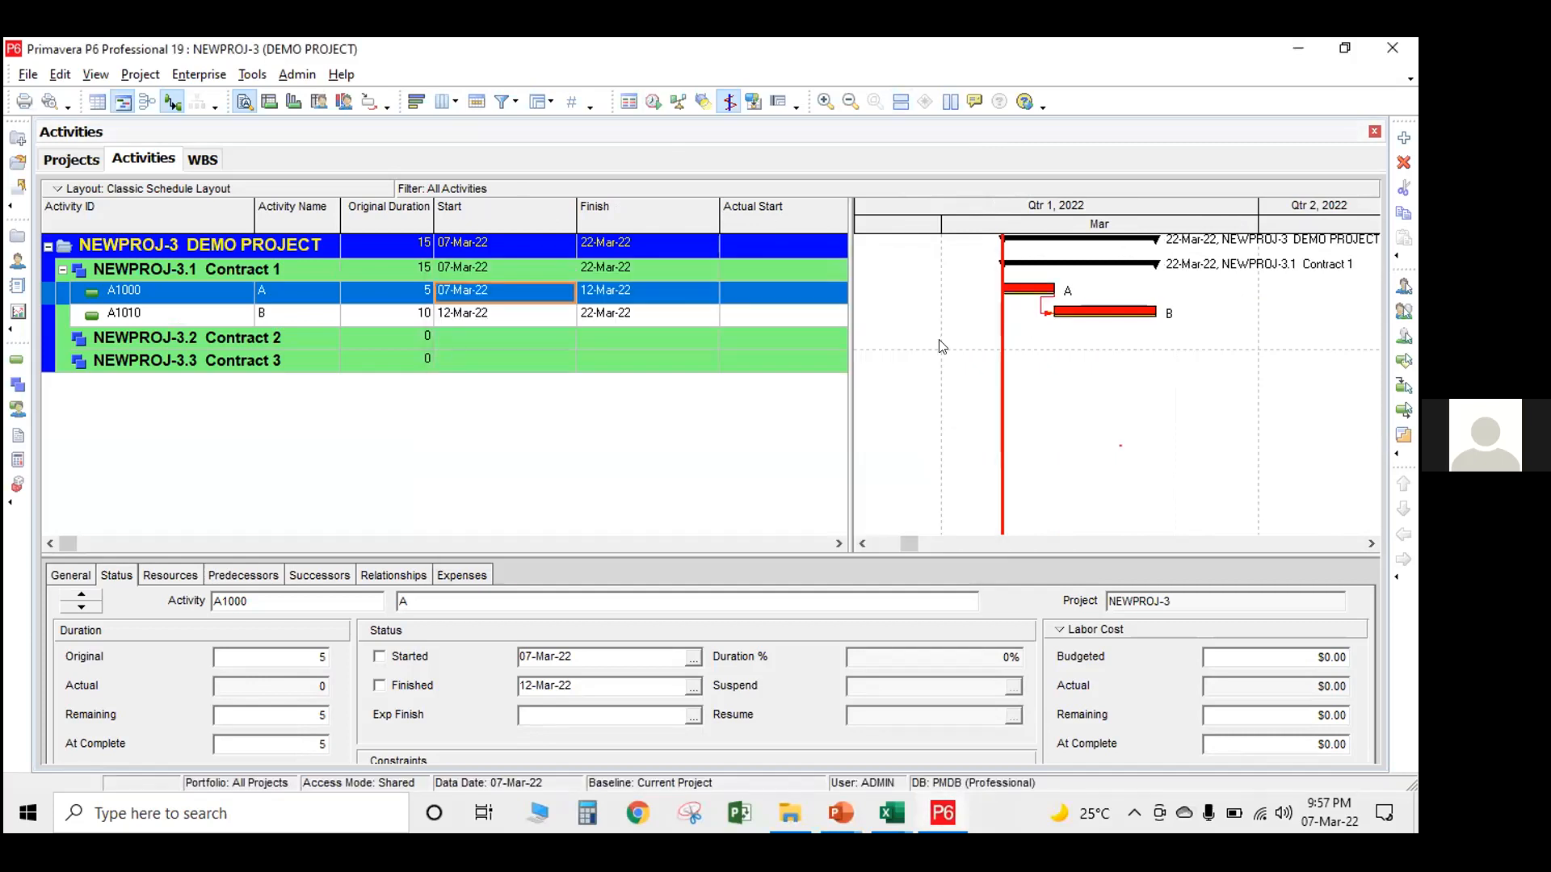
pyautogui.moveTo(1187, 228); pyautogui.dragTo(1364, 227)
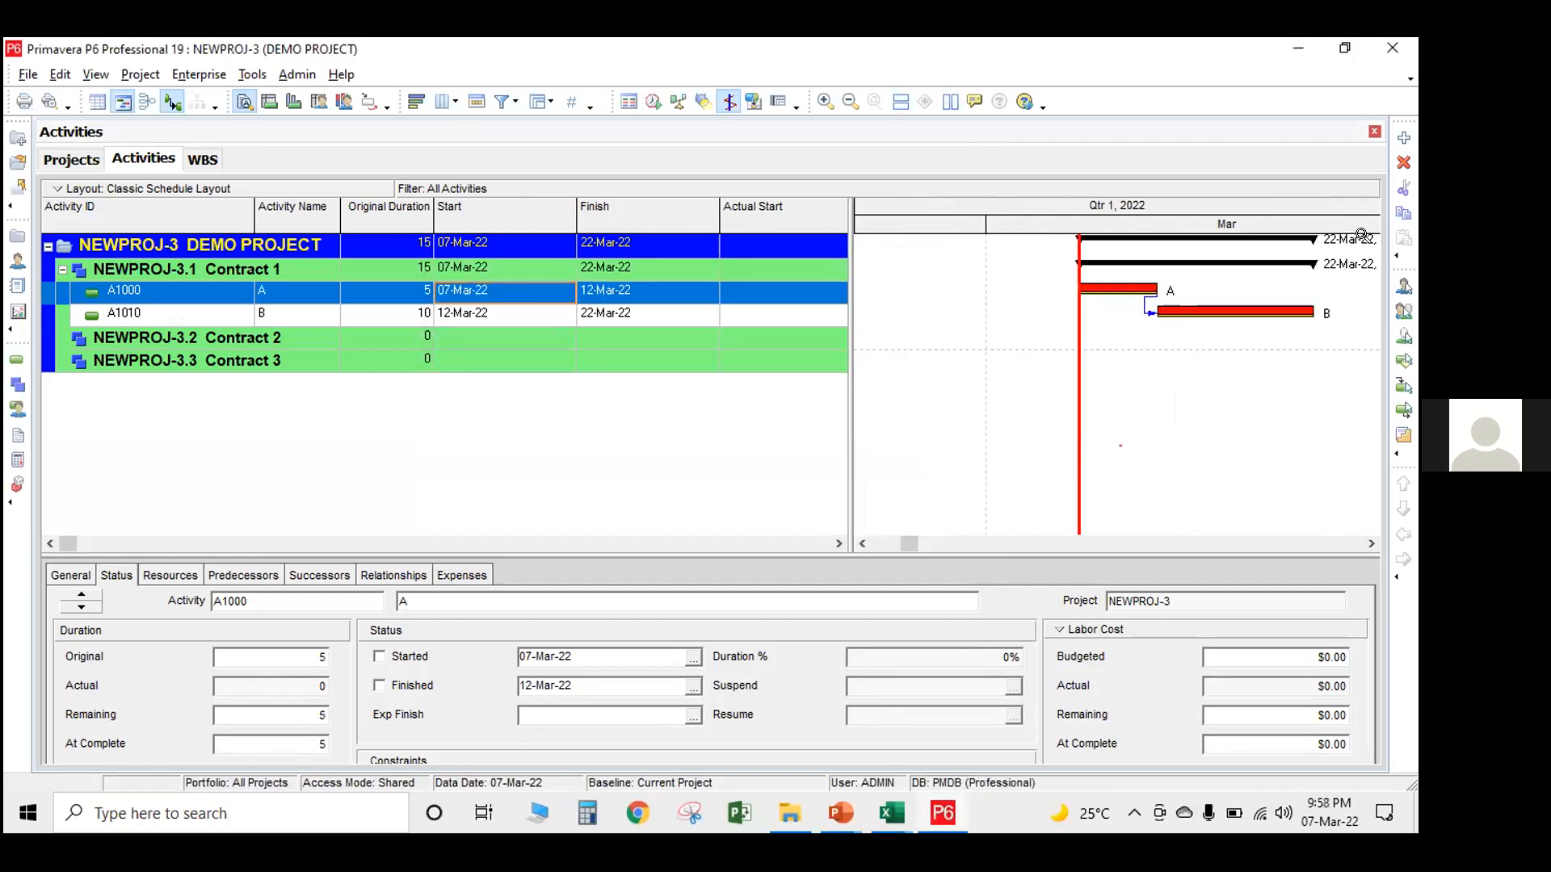